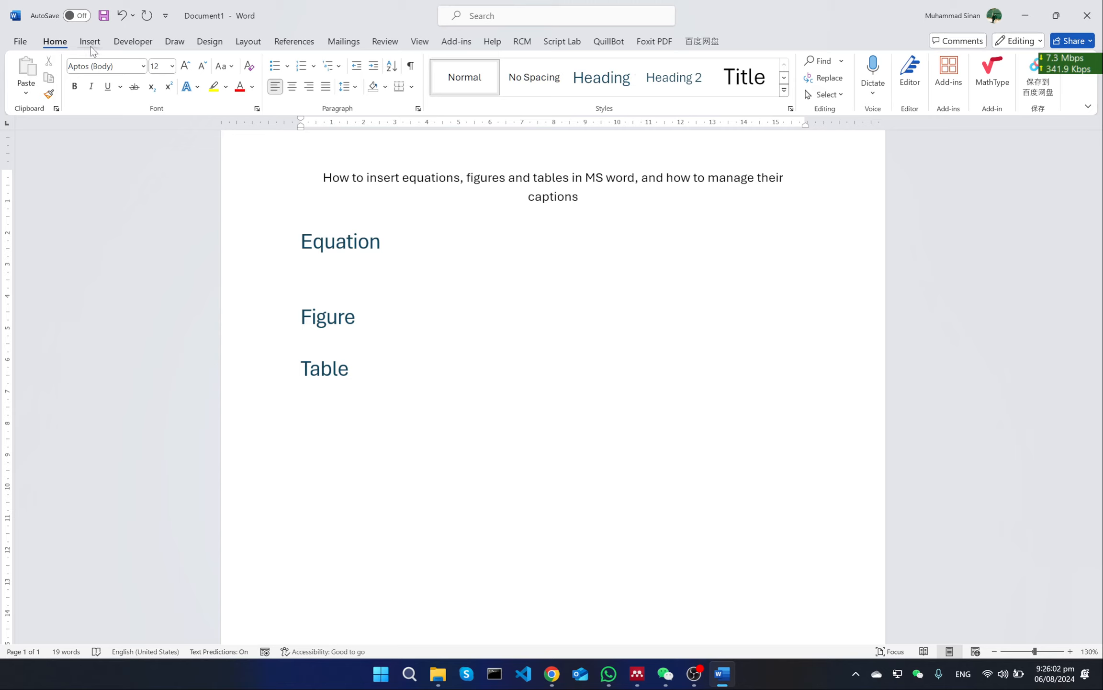
click(90, 44)
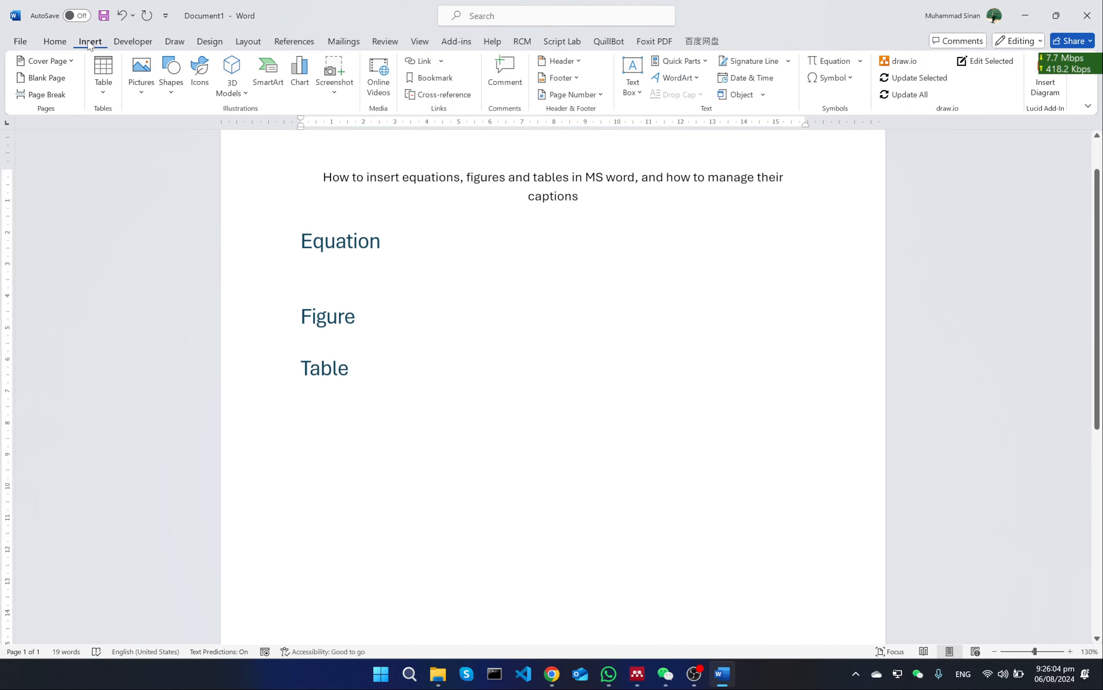
click(843, 66)
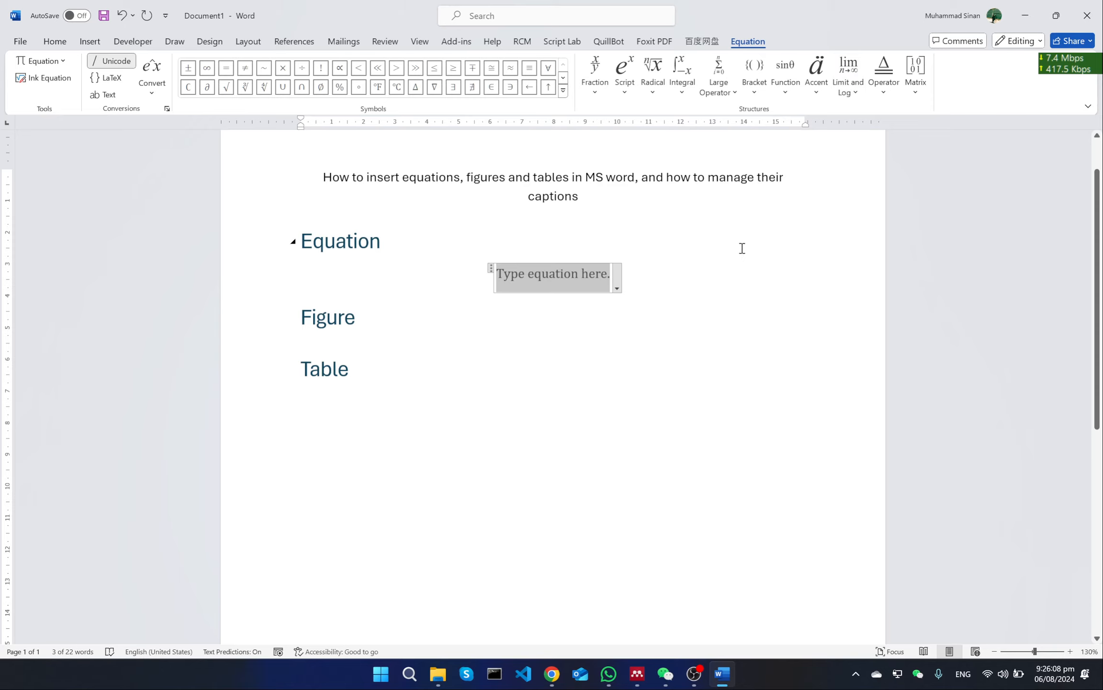
click(715, 281)
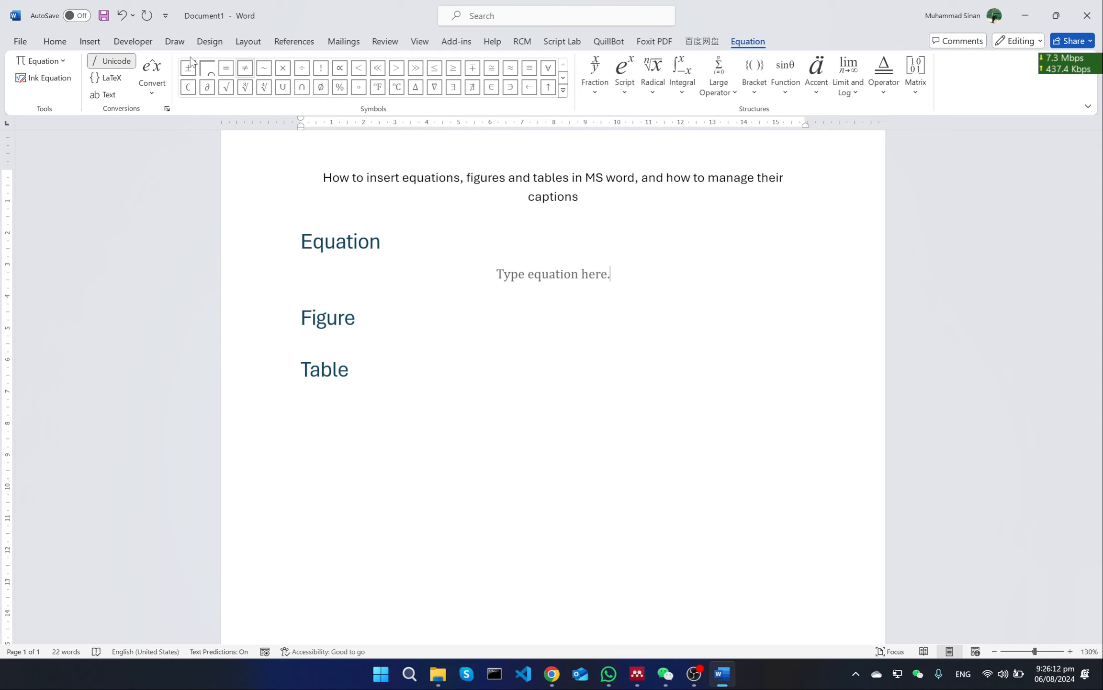
click(90, 42)
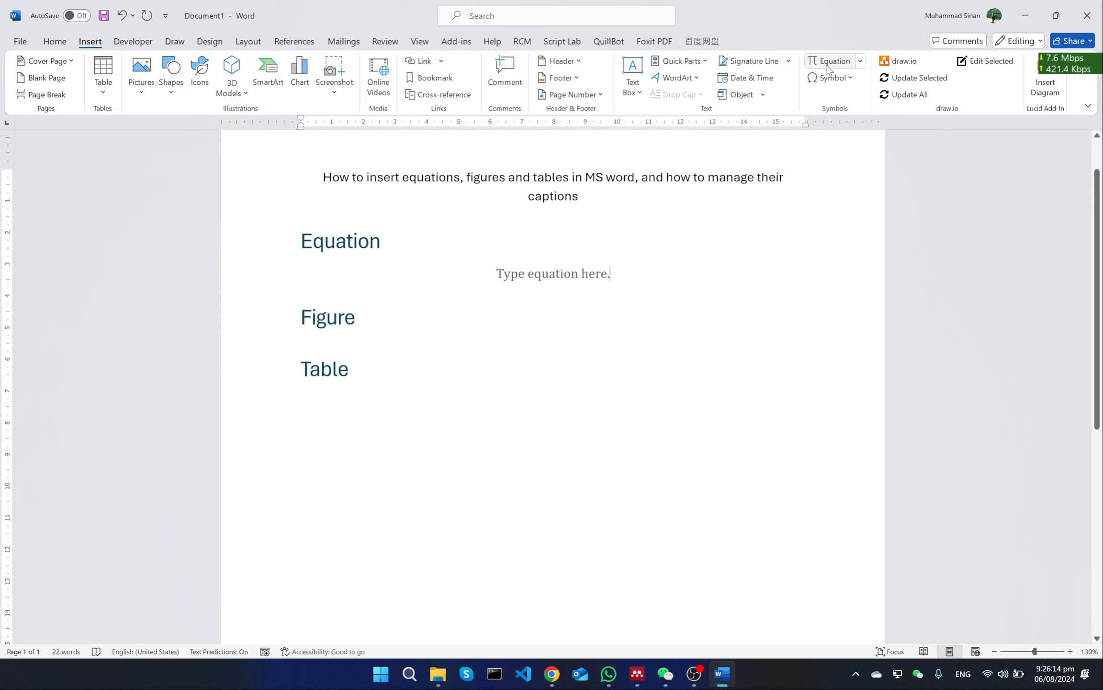
click(571, 279)
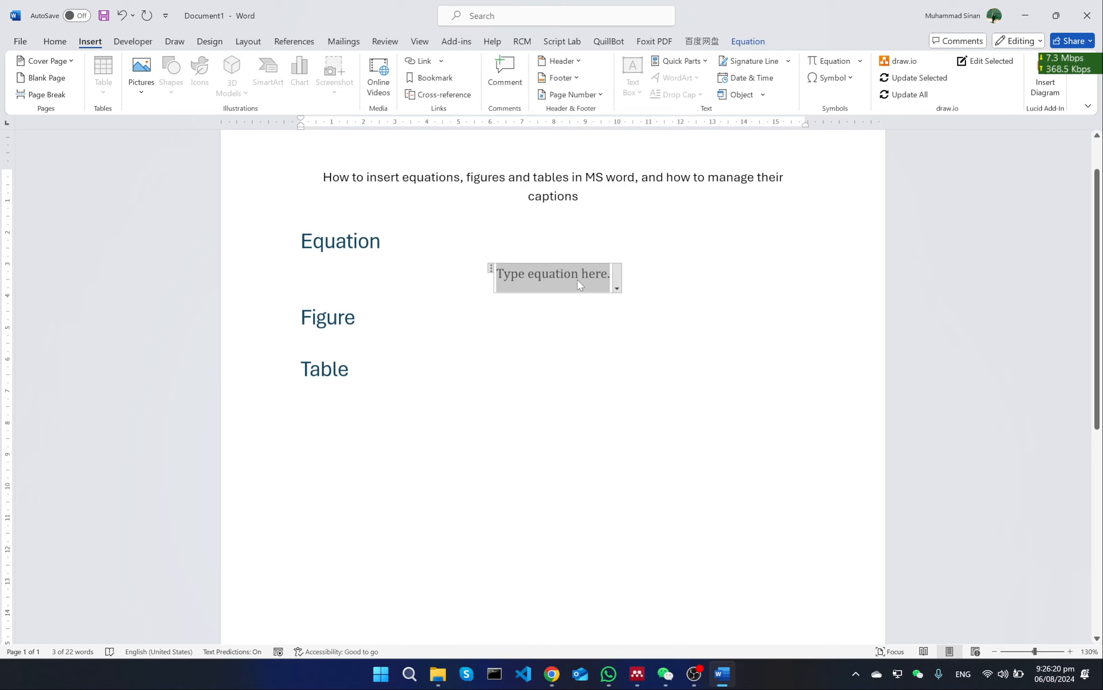
click(655, 283)
key(BackSpace)
key(BackSpace)
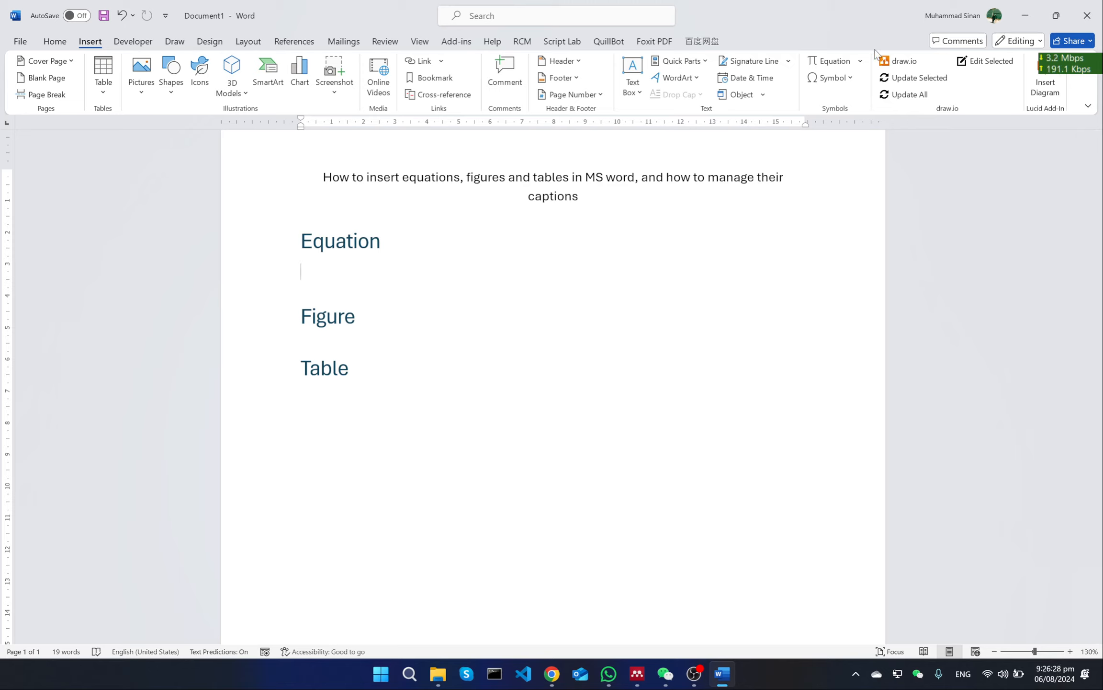
Insert the built-in Quadratic Formula equation below the Equation heading and start a new line beneath it
click(861, 61)
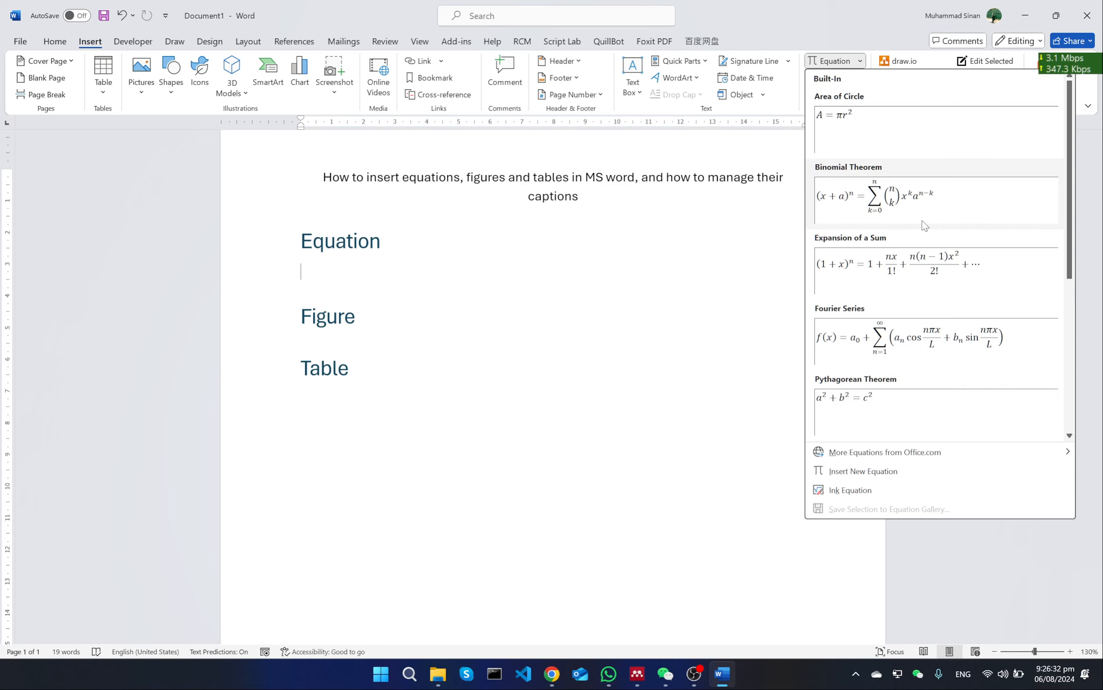
scroll(924, 225, down, 4)
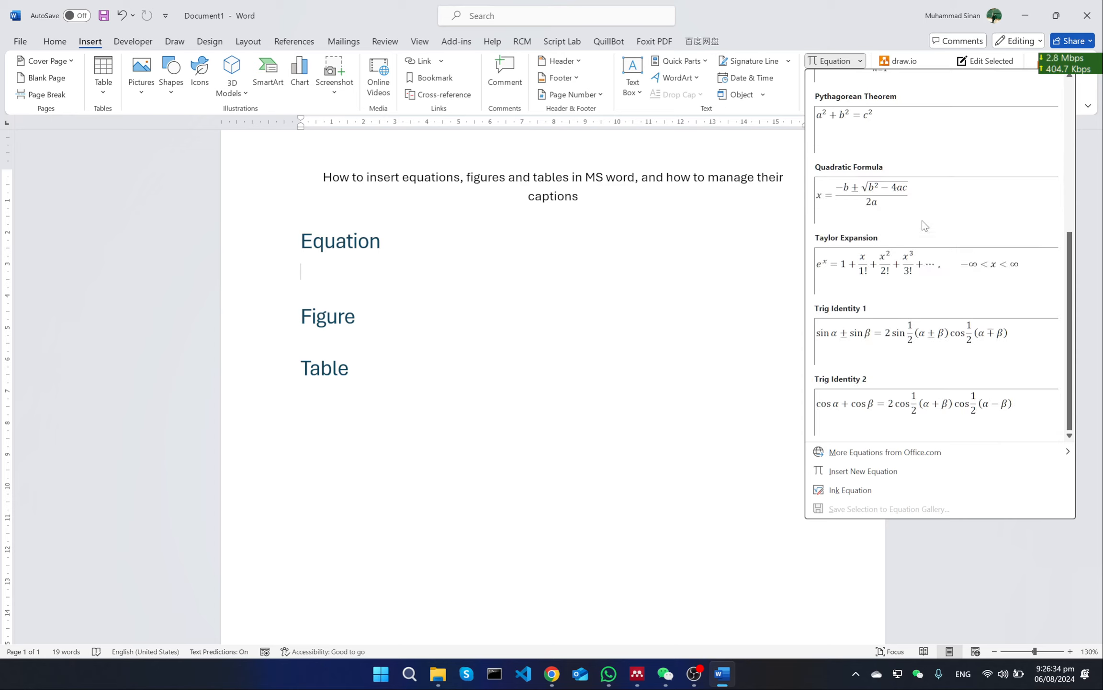
scroll(924, 225, up, 4)
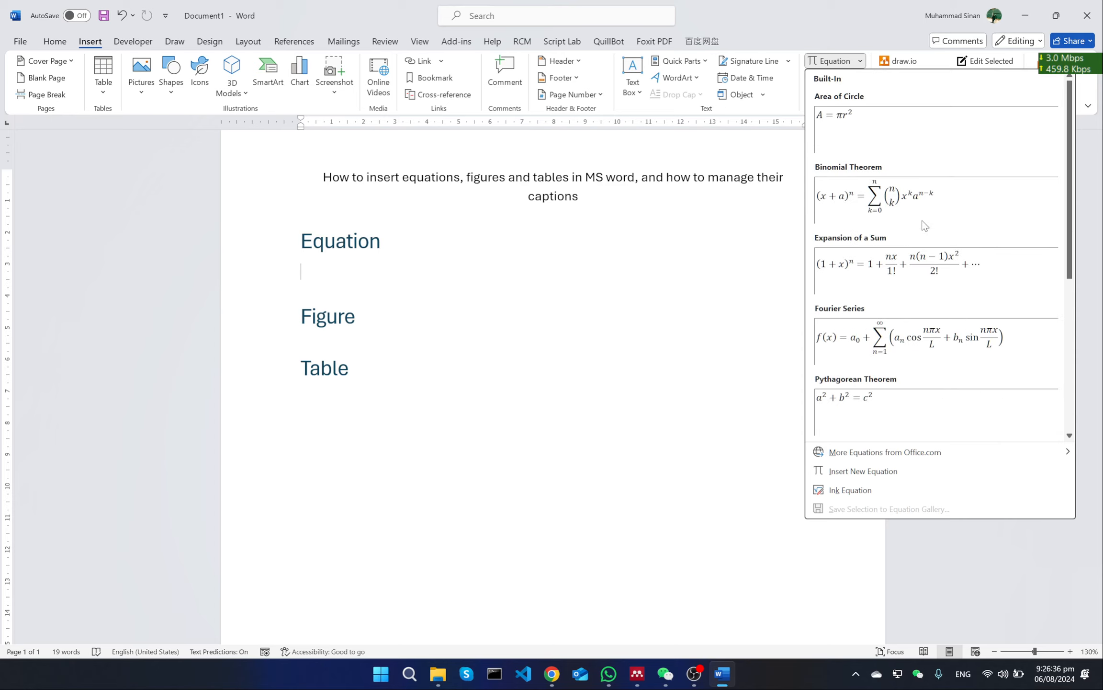
scroll(924, 225, down, 4)
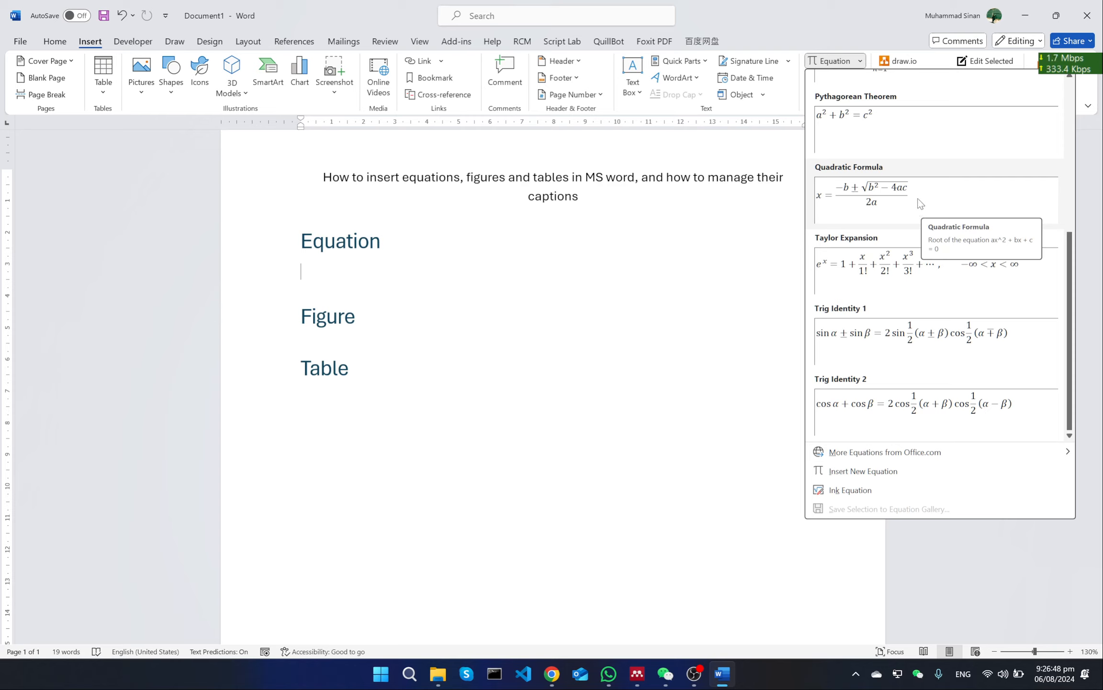
click(953, 195)
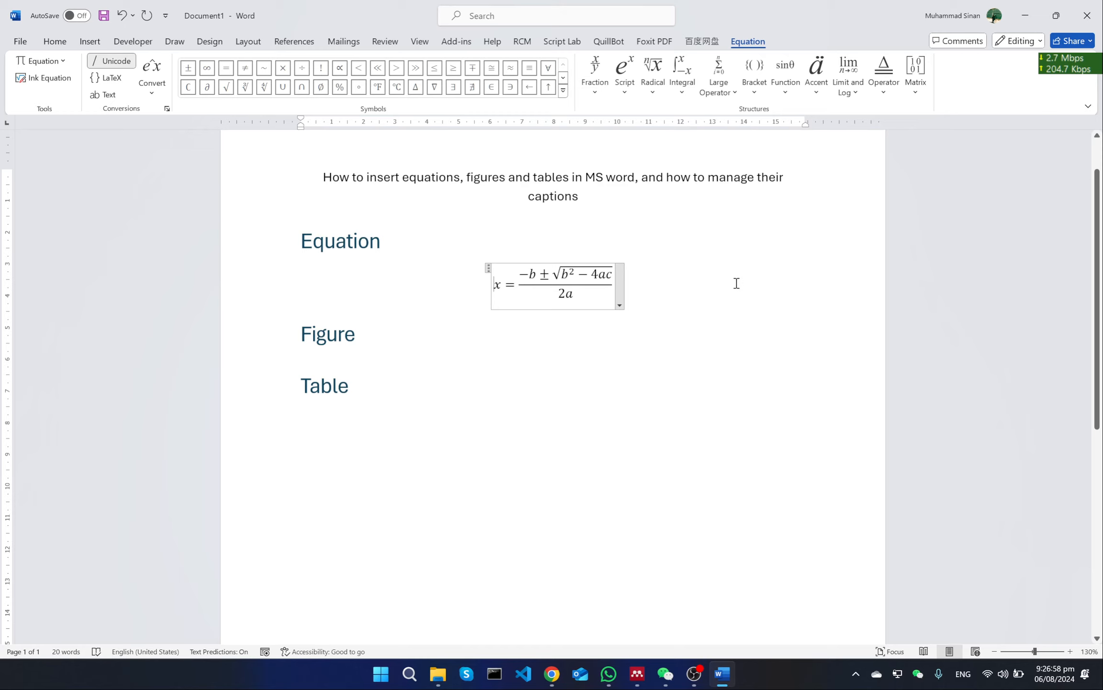
click(737, 283)
key(Return)
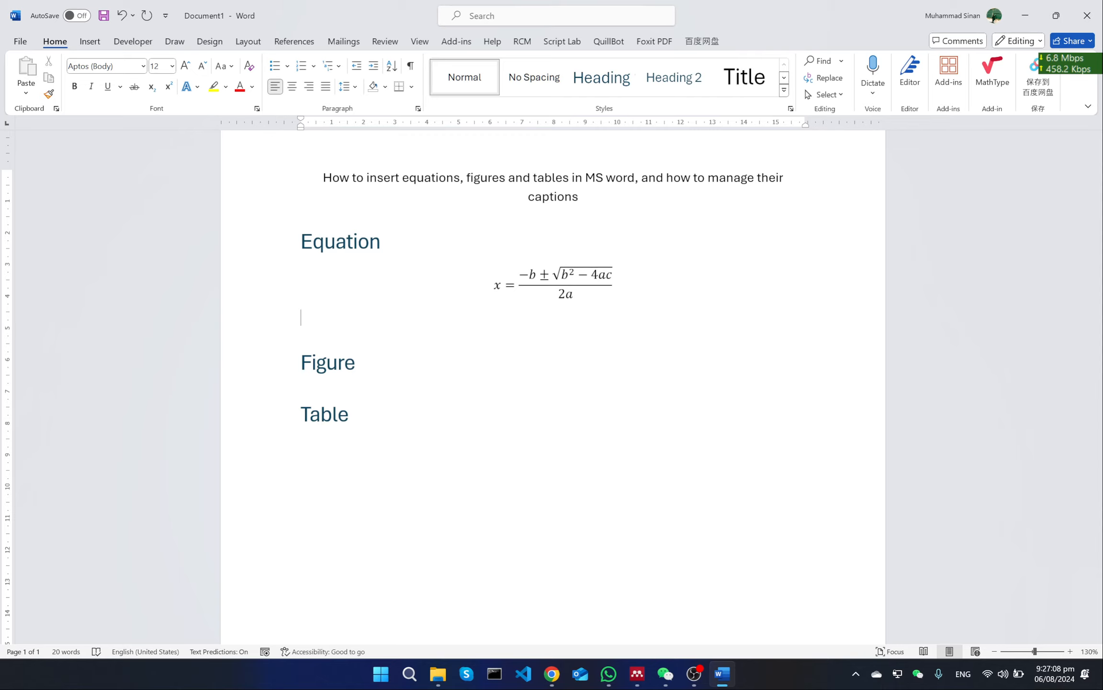
Insert a new equation below the first one, starting with x = and a fraction whose numerator begins with −b ±
click(101, 44)
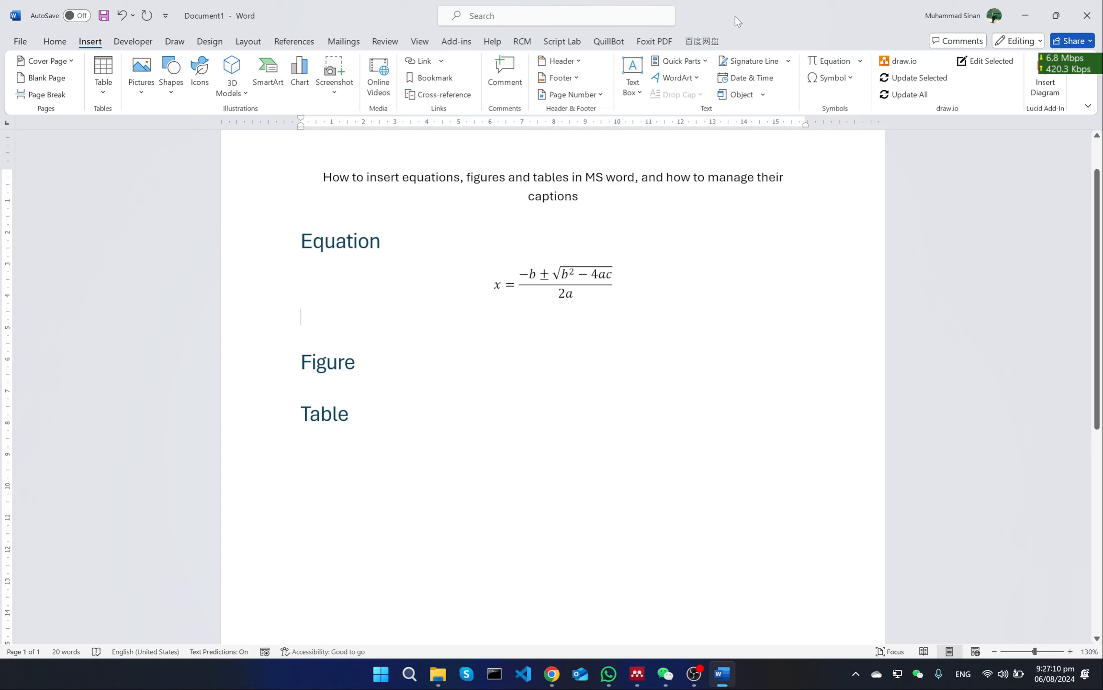
click(832, 61)
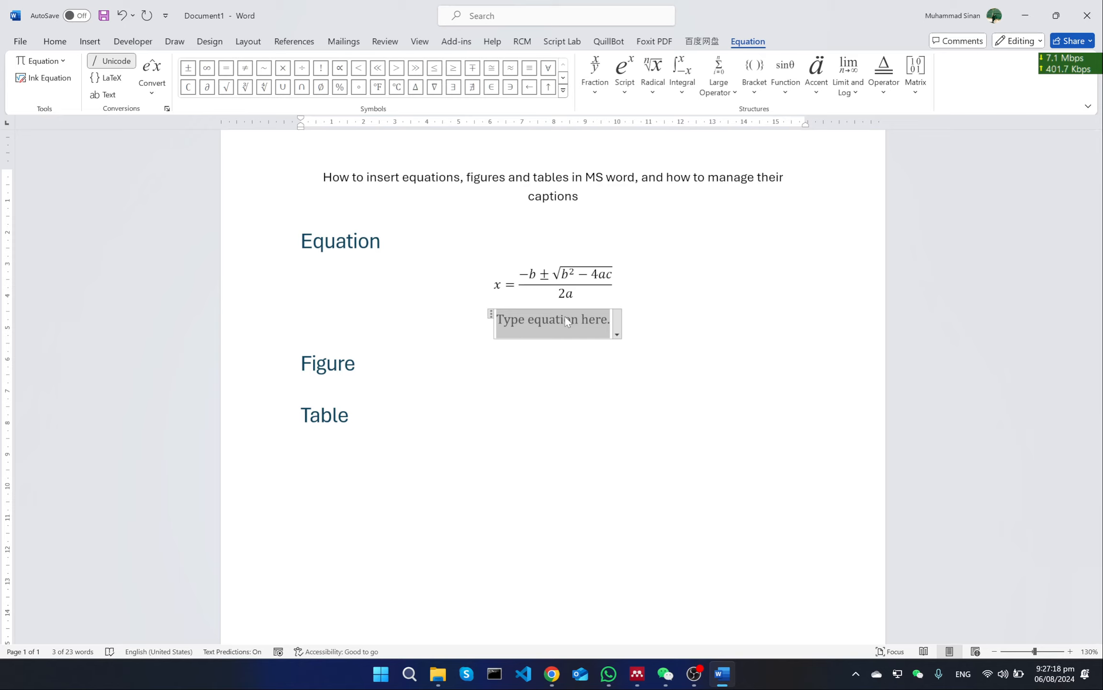
text(x=)
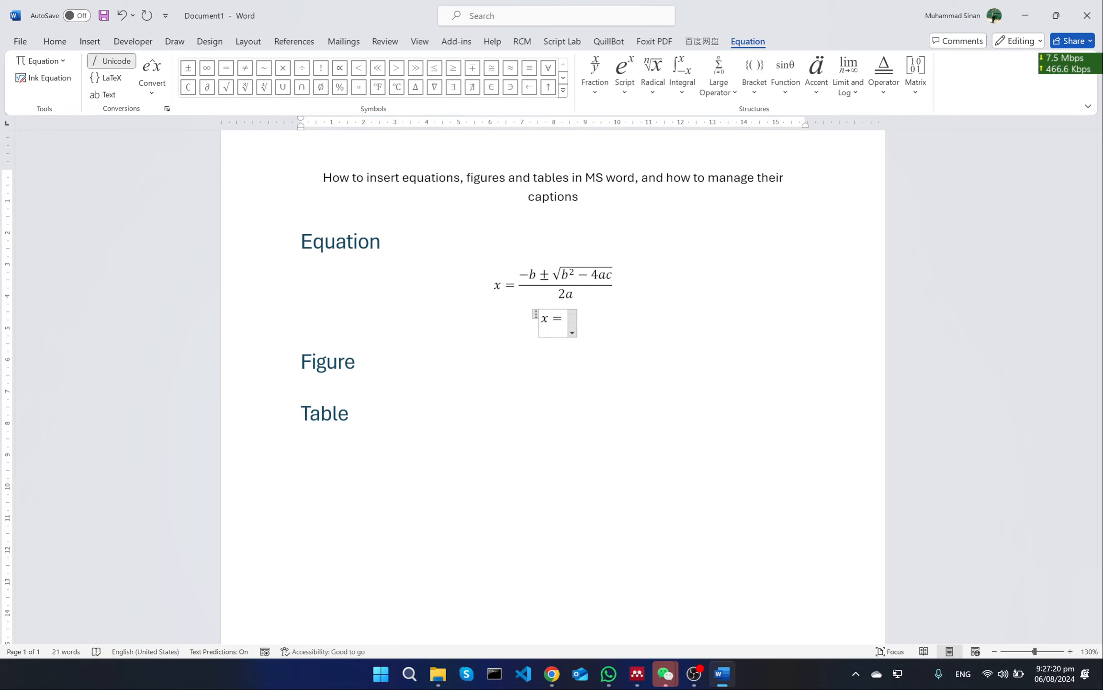
text(/ )
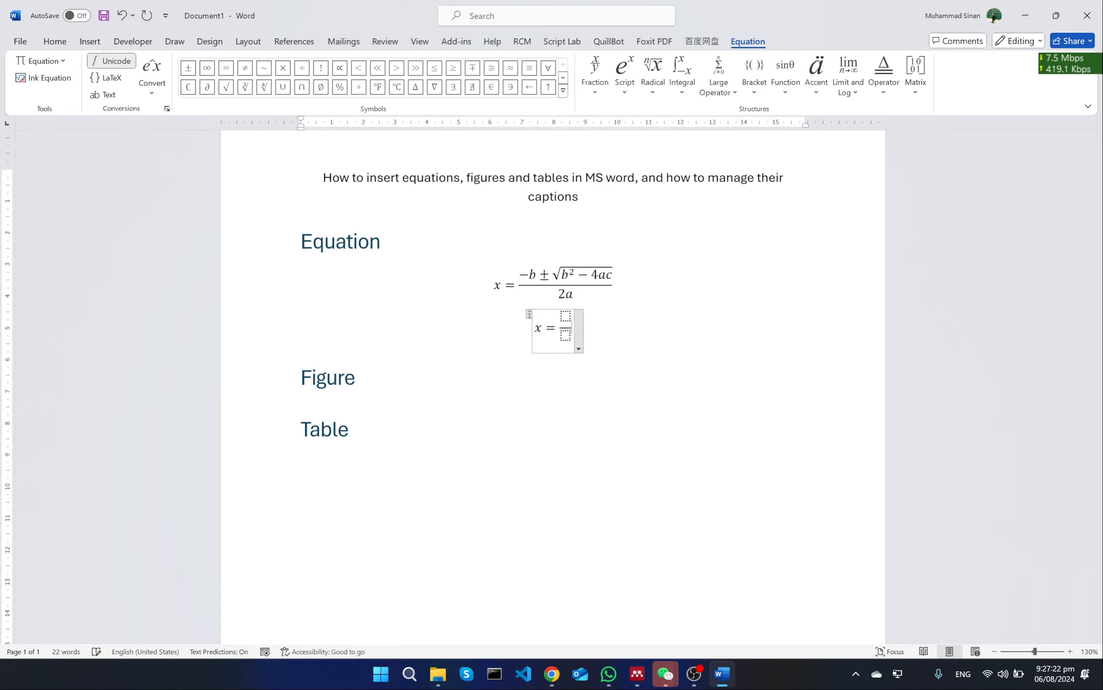
text(-b)
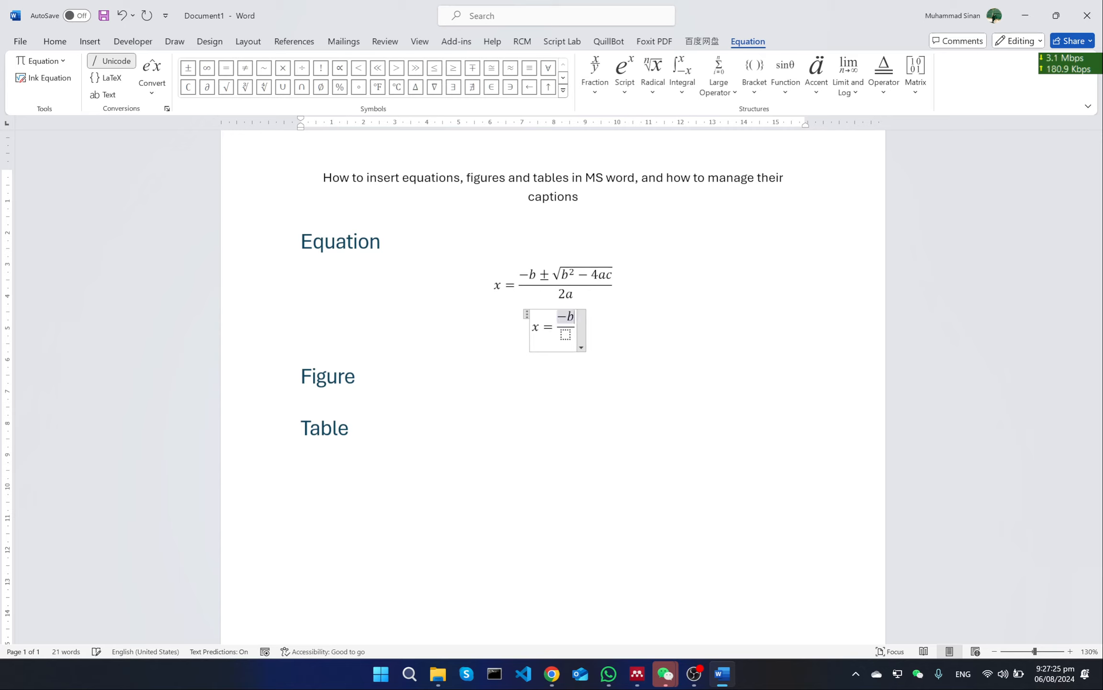
click(189, 67)
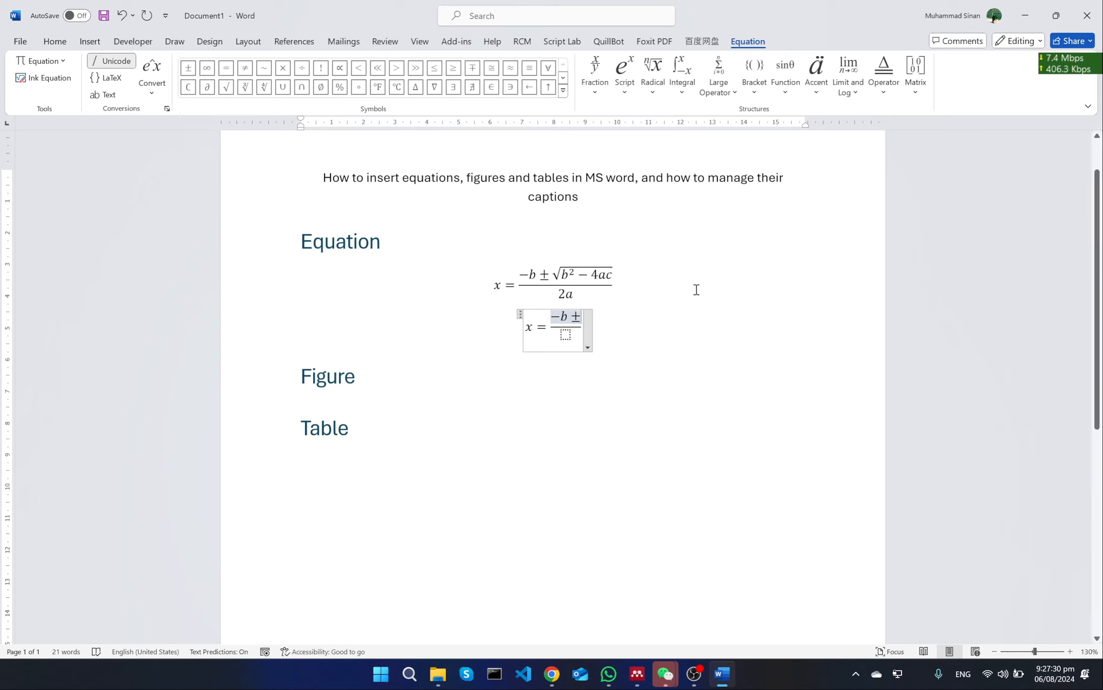
Add a square root containing b² − 4ac after the ± sign in the numerator
click(653, 80)
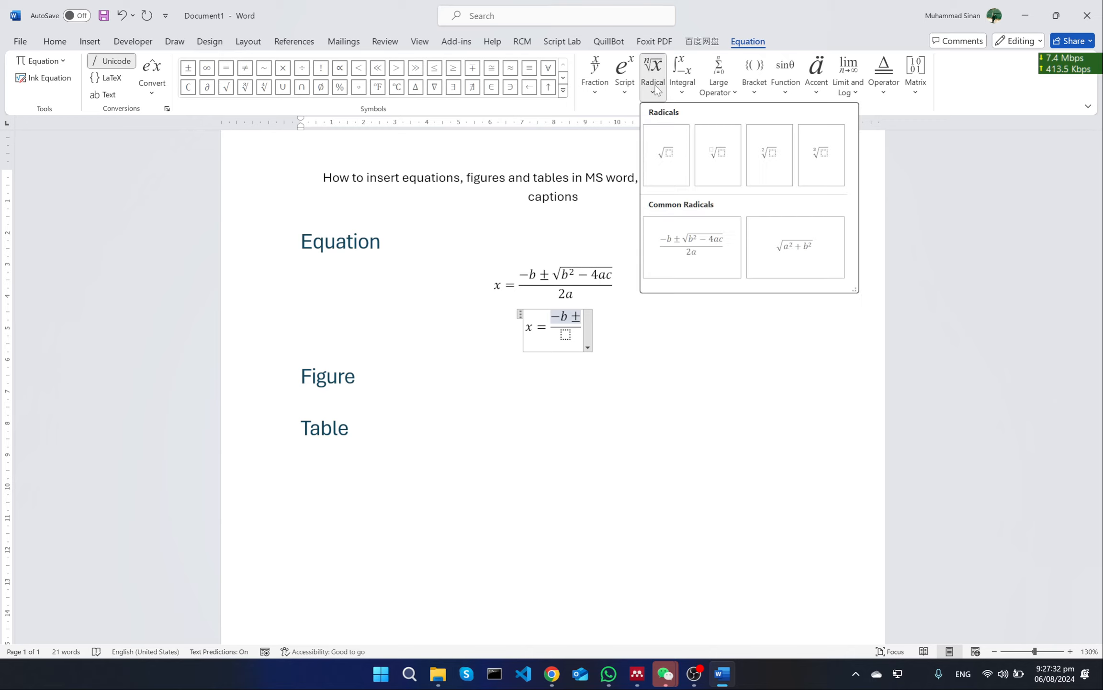
click(671, 155)
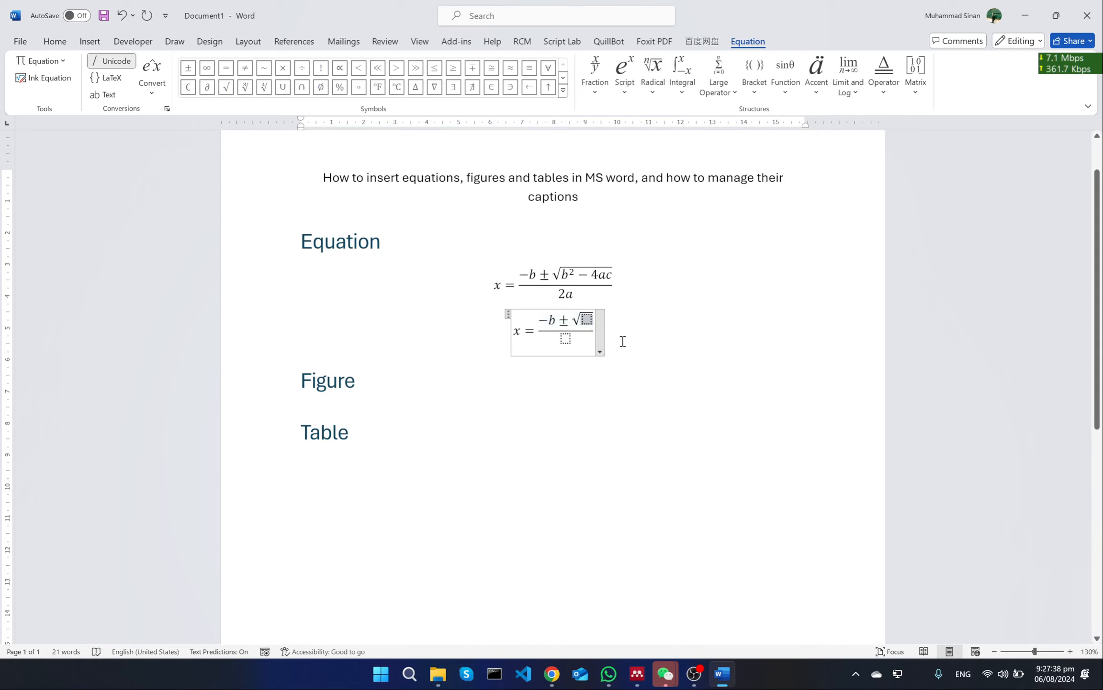
text(b^2)
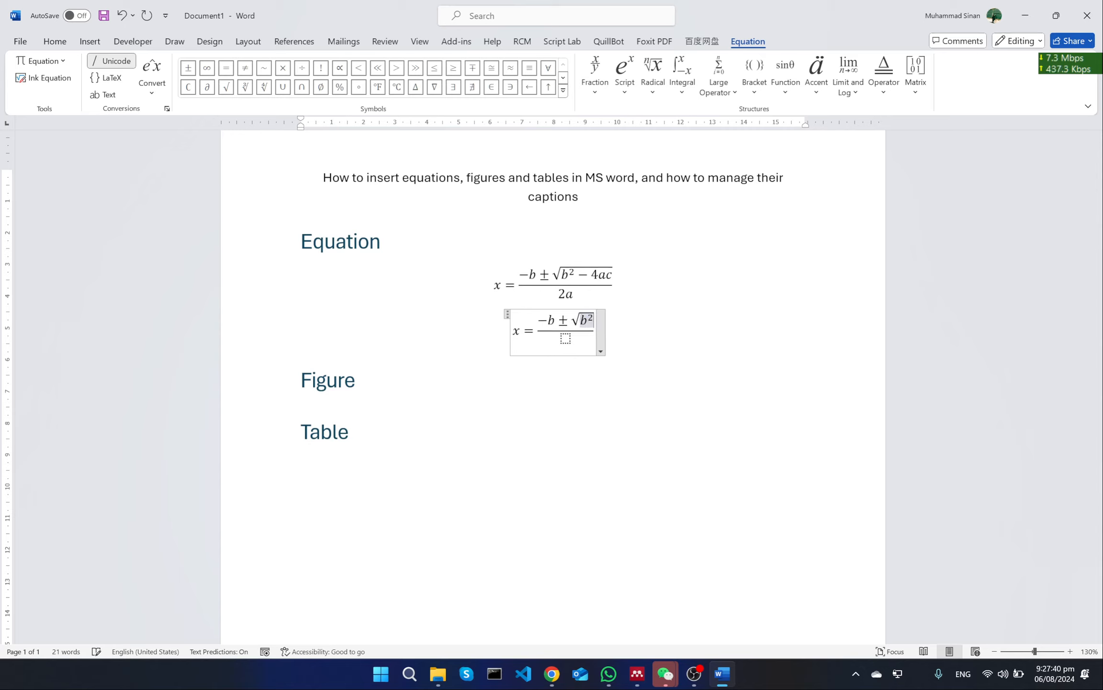
text(-4a)
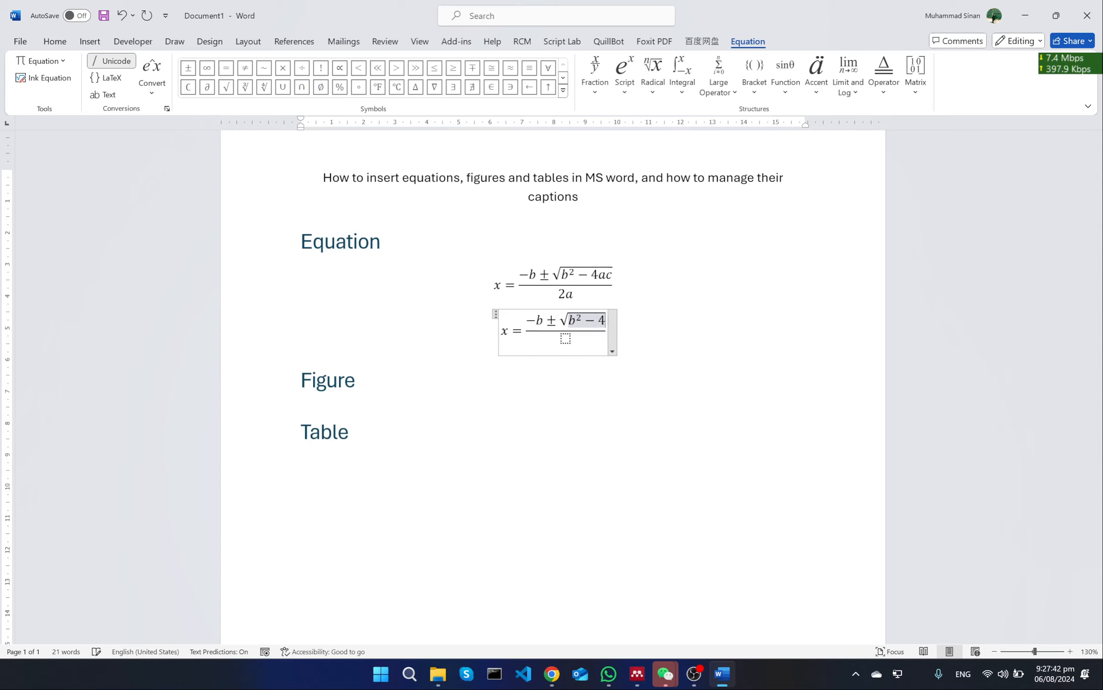
text(c)
Fill the fraction's denominator with 2a and leave the finished equation
key(Down)
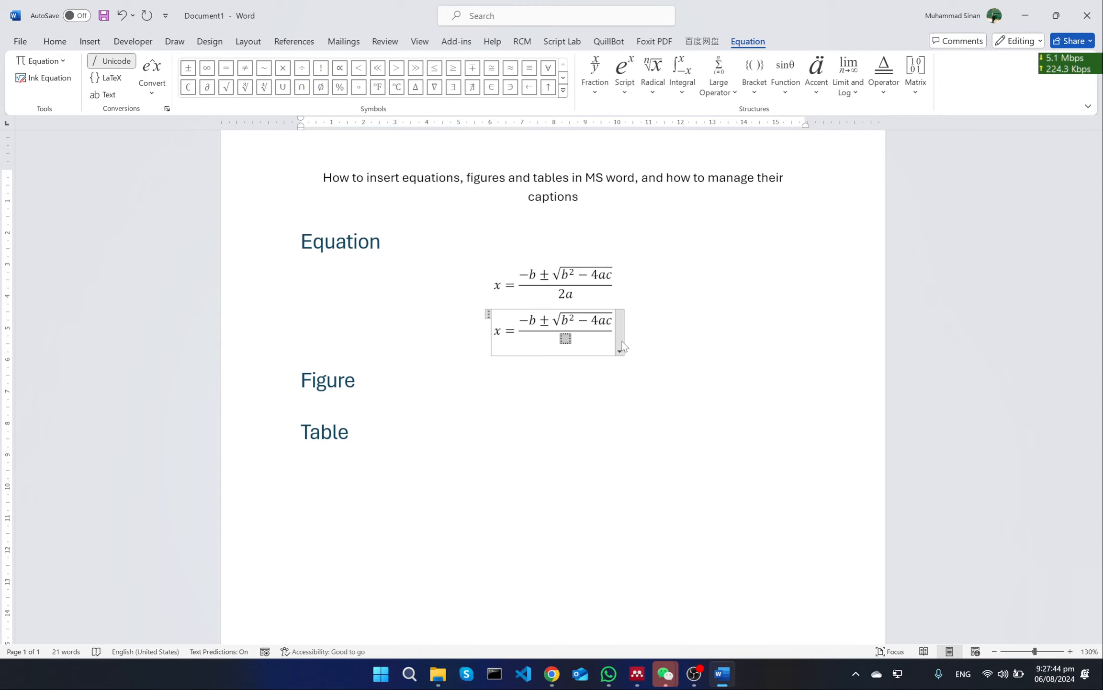
text(2c)
key(BackSpace)
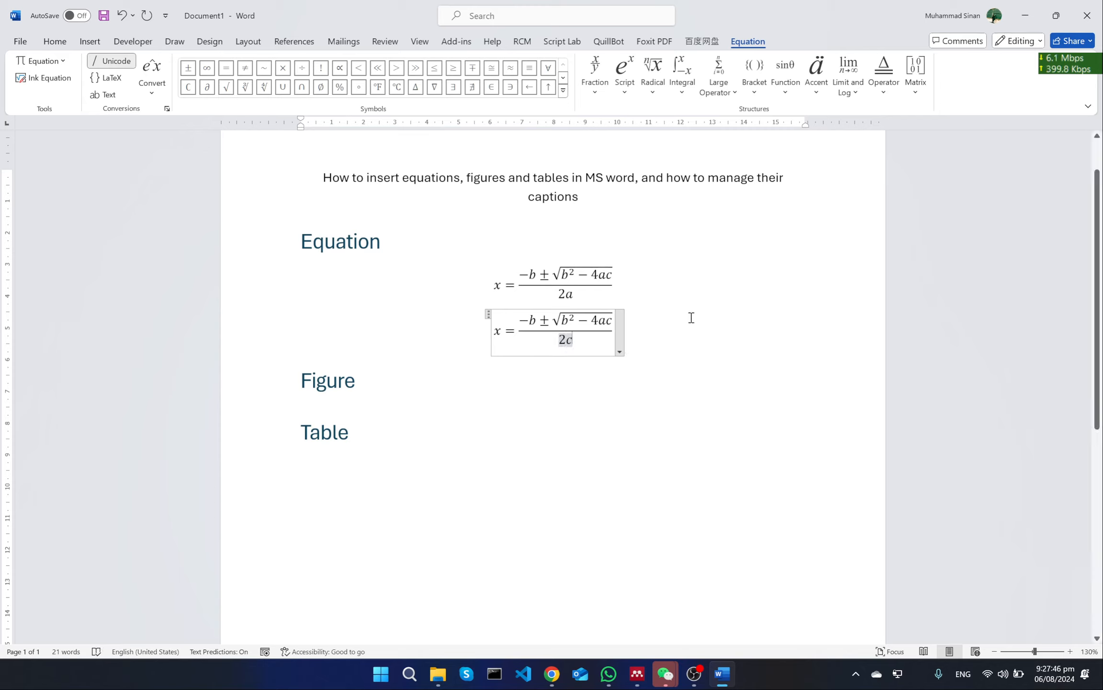
text(a)
key(Right)
key(Right)
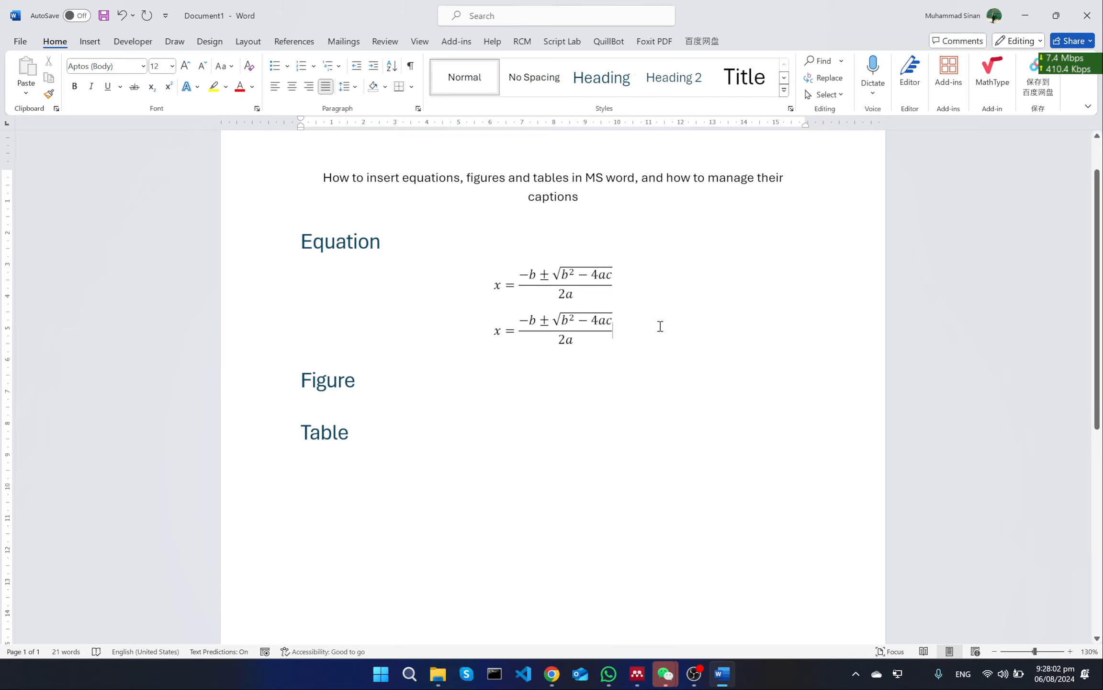
Add an empty line below the Figure heading and insert the student engagement line chart picture there from the computer
scroll(661, 326, down, 2)
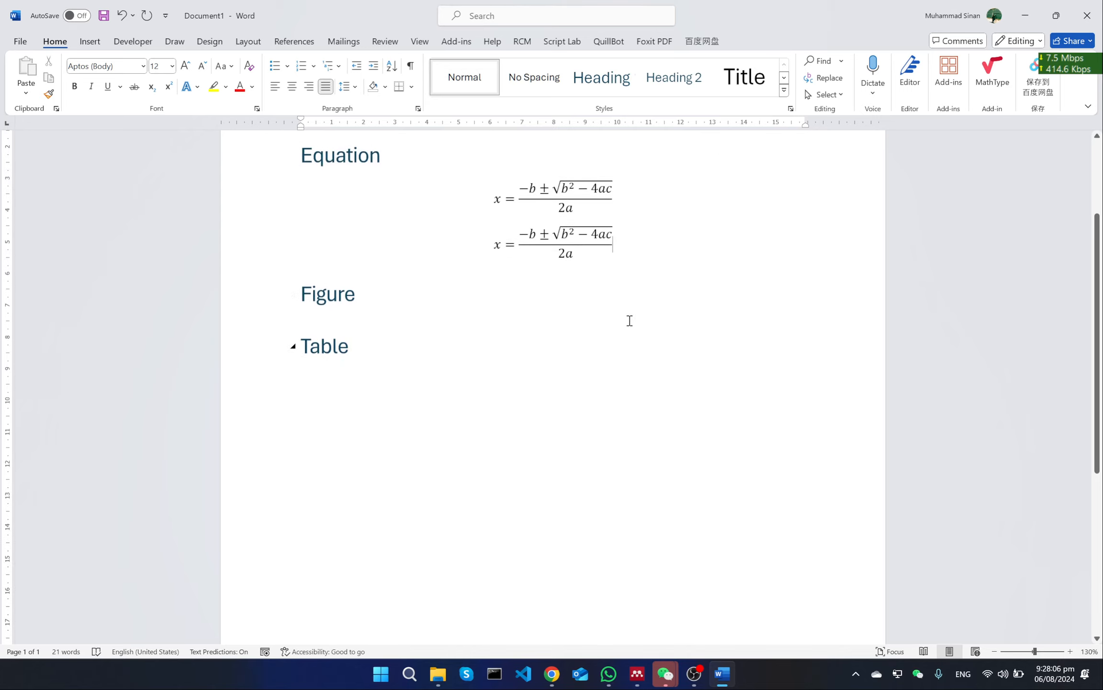
click(473, 293)
key(Return)
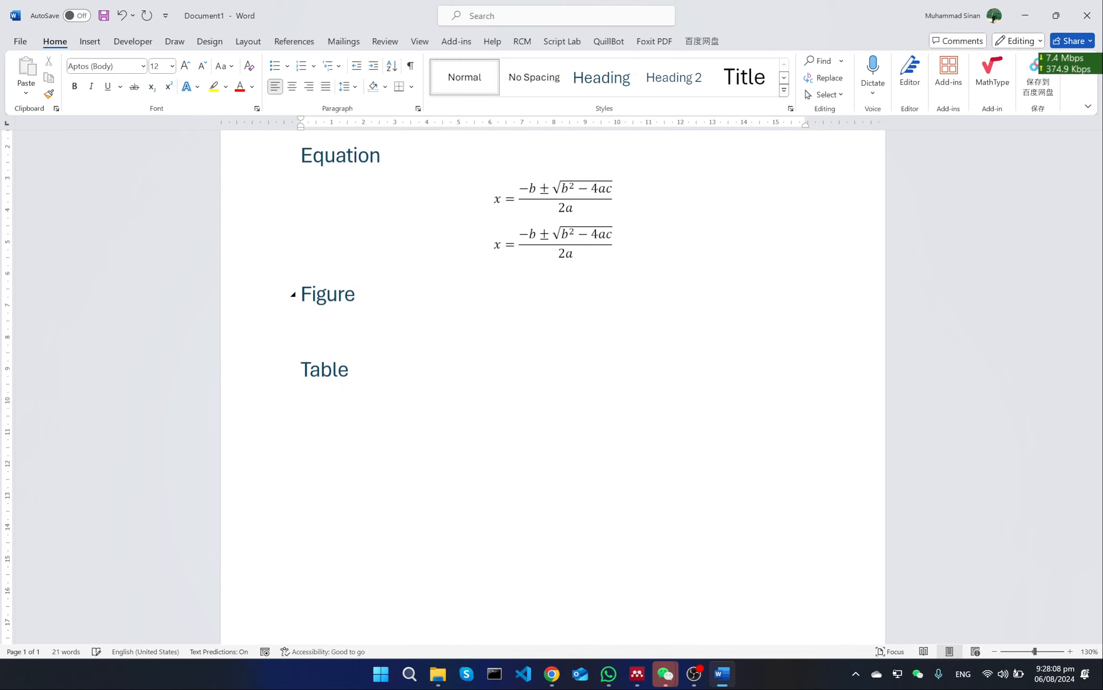
click(89, 42)
click(141, 76)
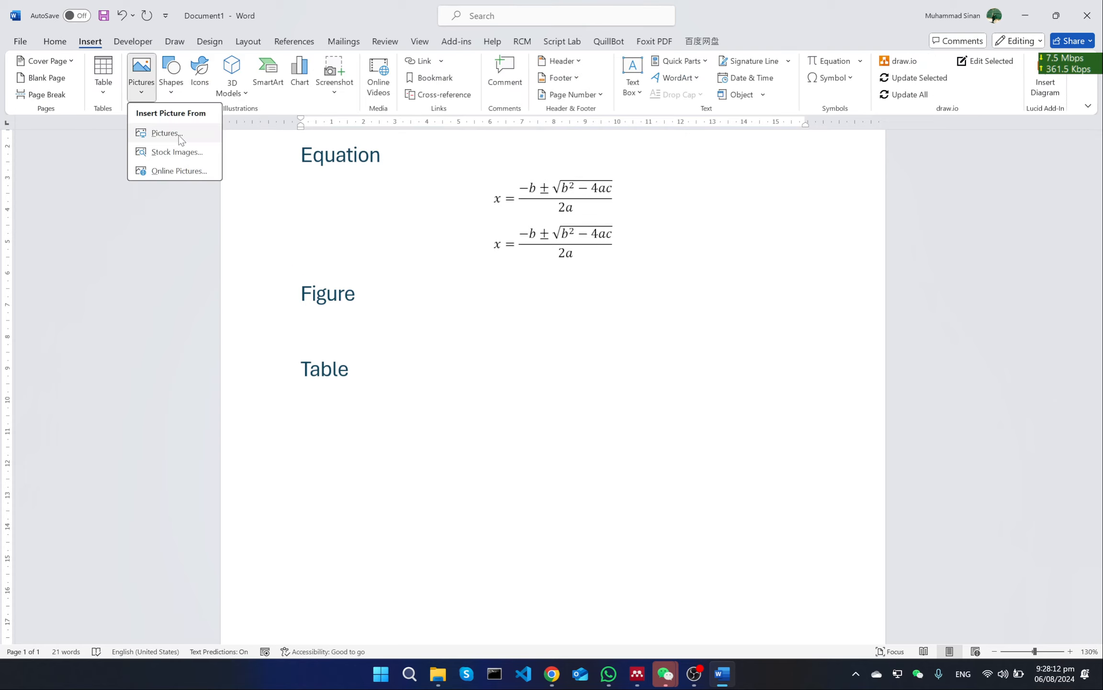
click(314, 201)
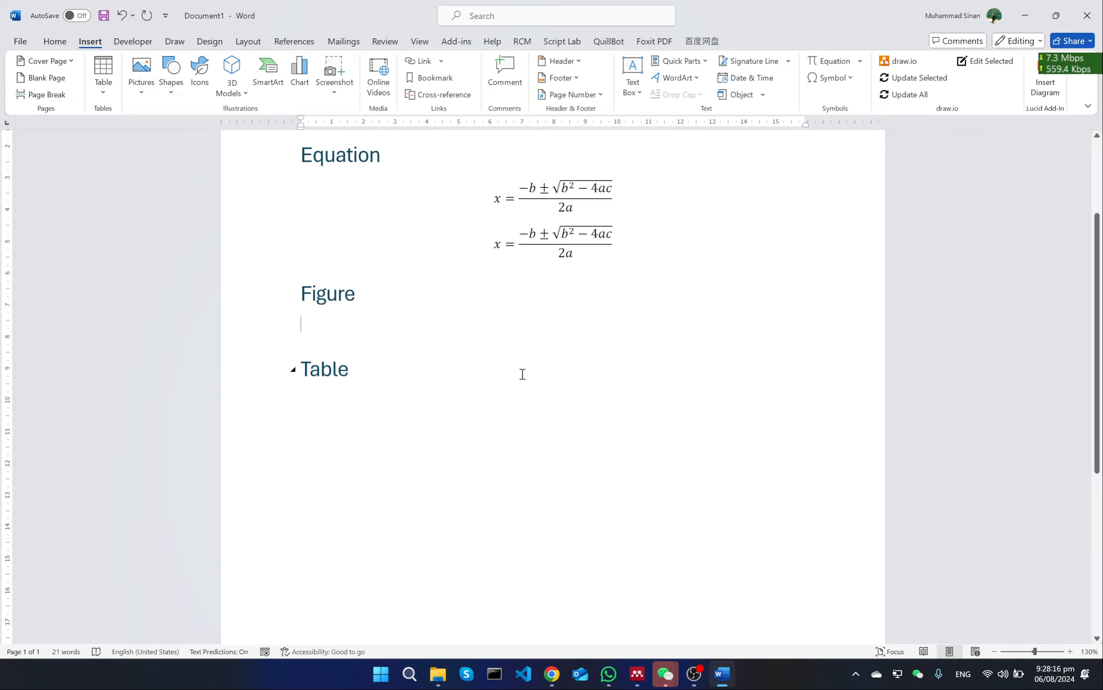
click(694, 673)
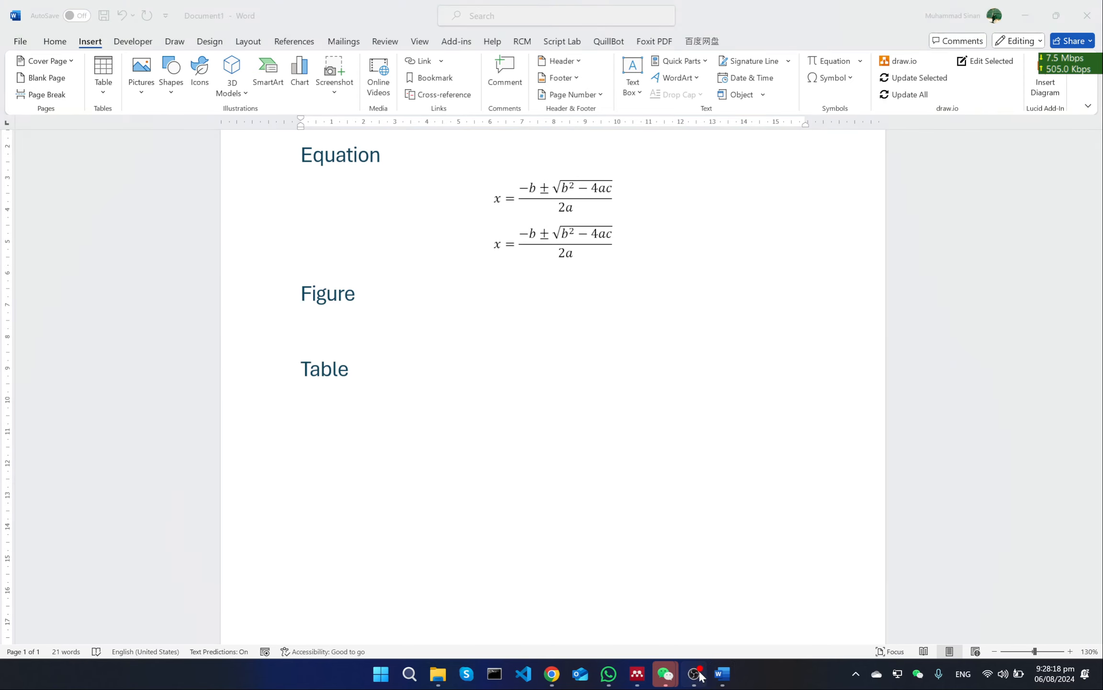
click(887, 435)
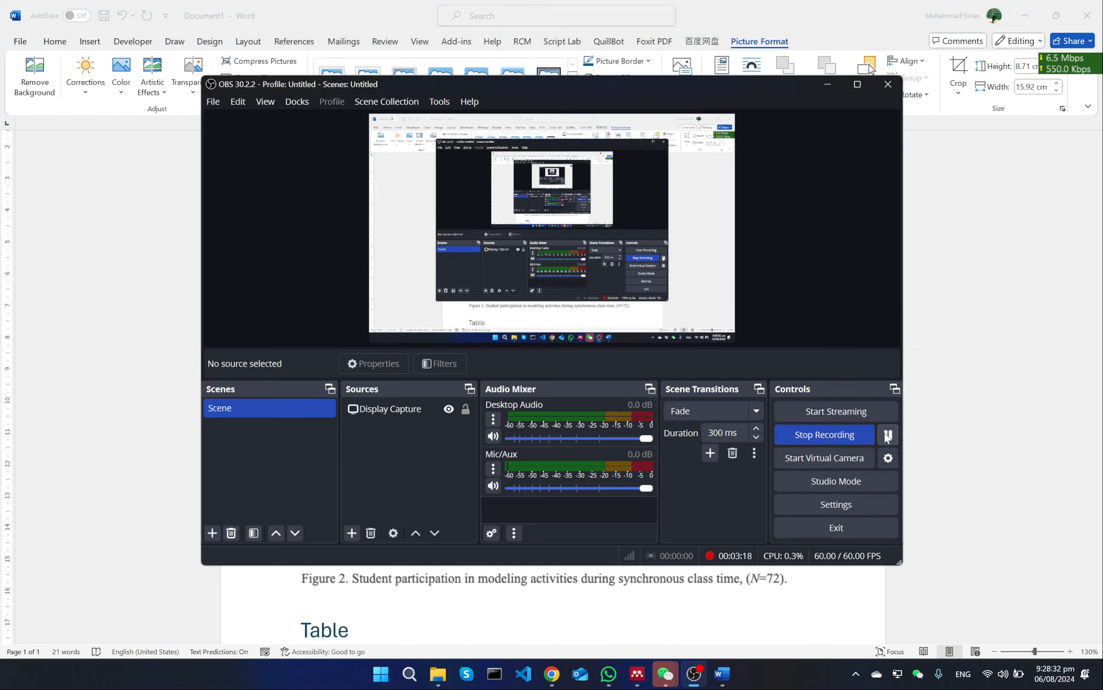
click(952, 369)
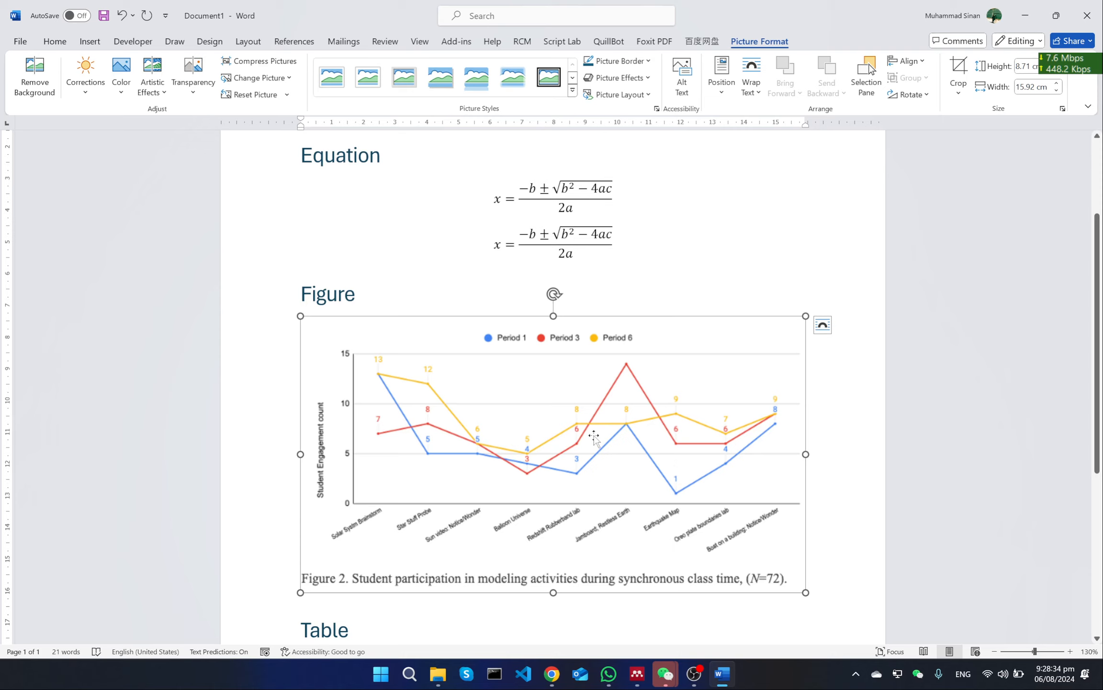
Crop the chart picture from its lower edge to about 7.54 cm high, cutting off the embedded Figure 2 caption
scroll(594, 437, down, 3)
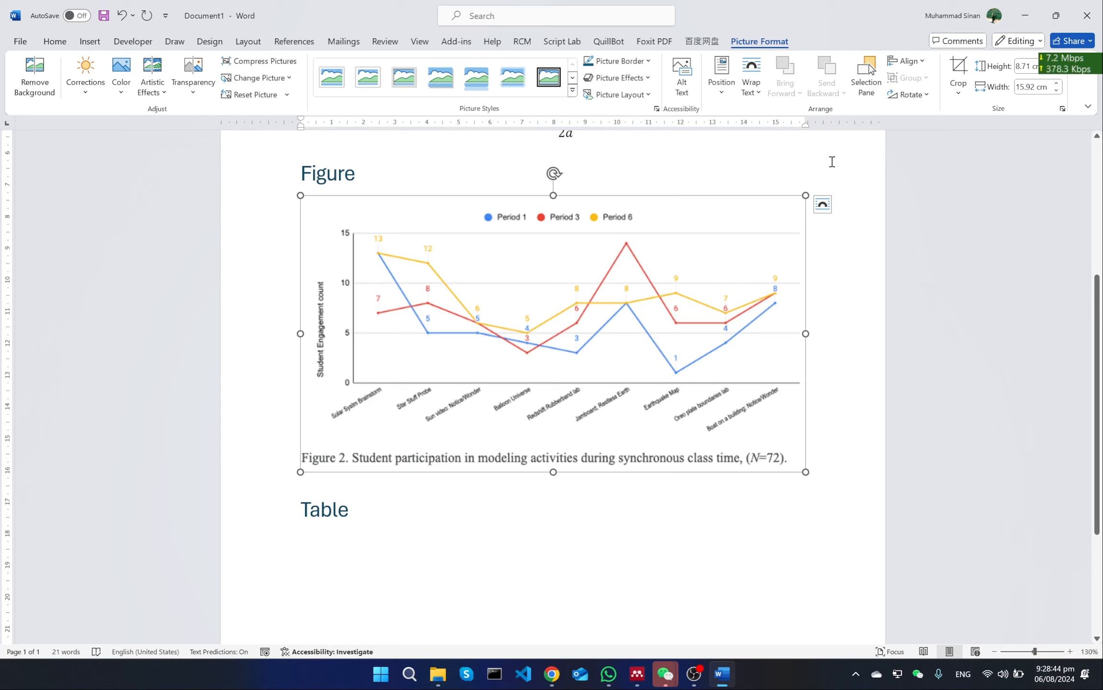
click(960, 71)
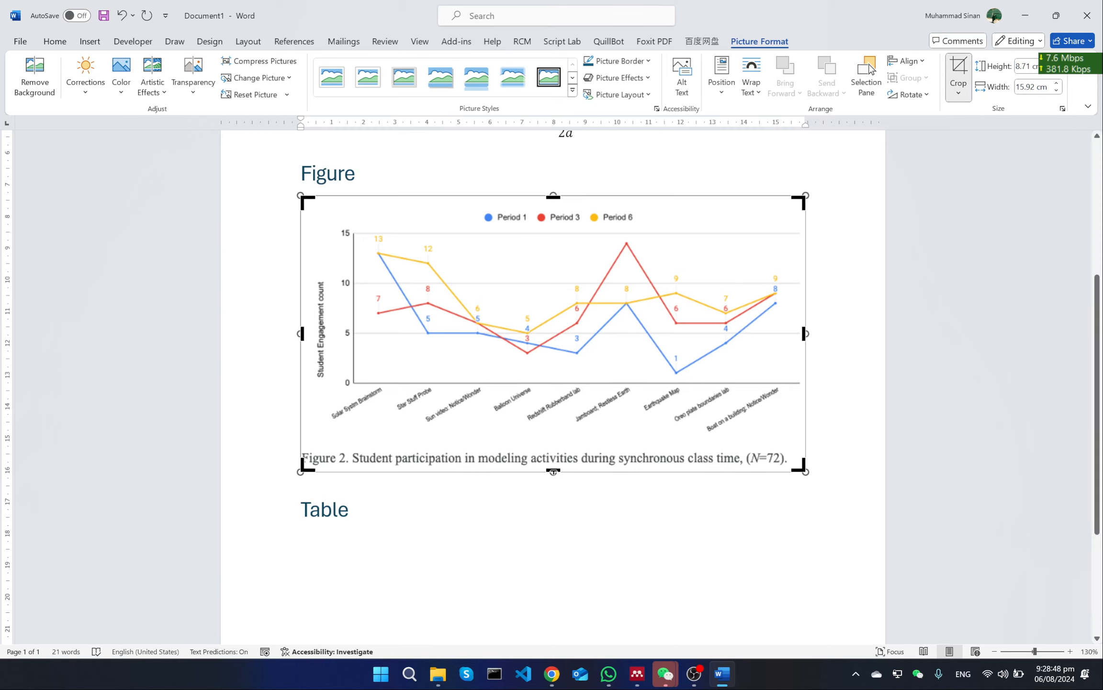
drag(554, 472, 606, 435)
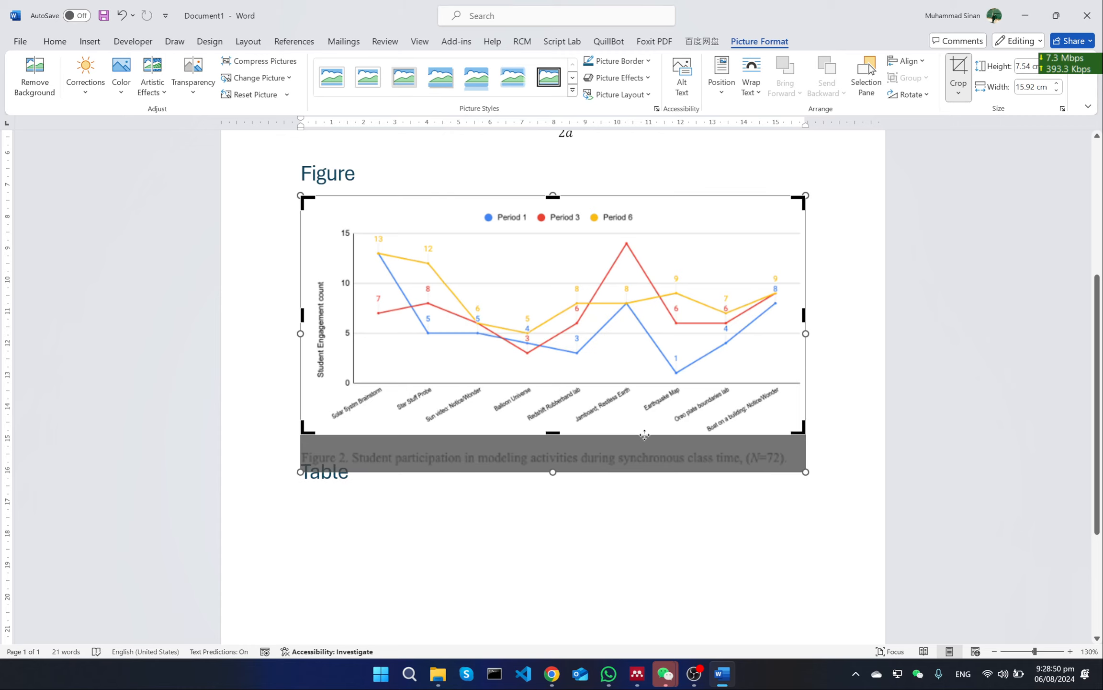
click(645, 437)
click(546, 325)
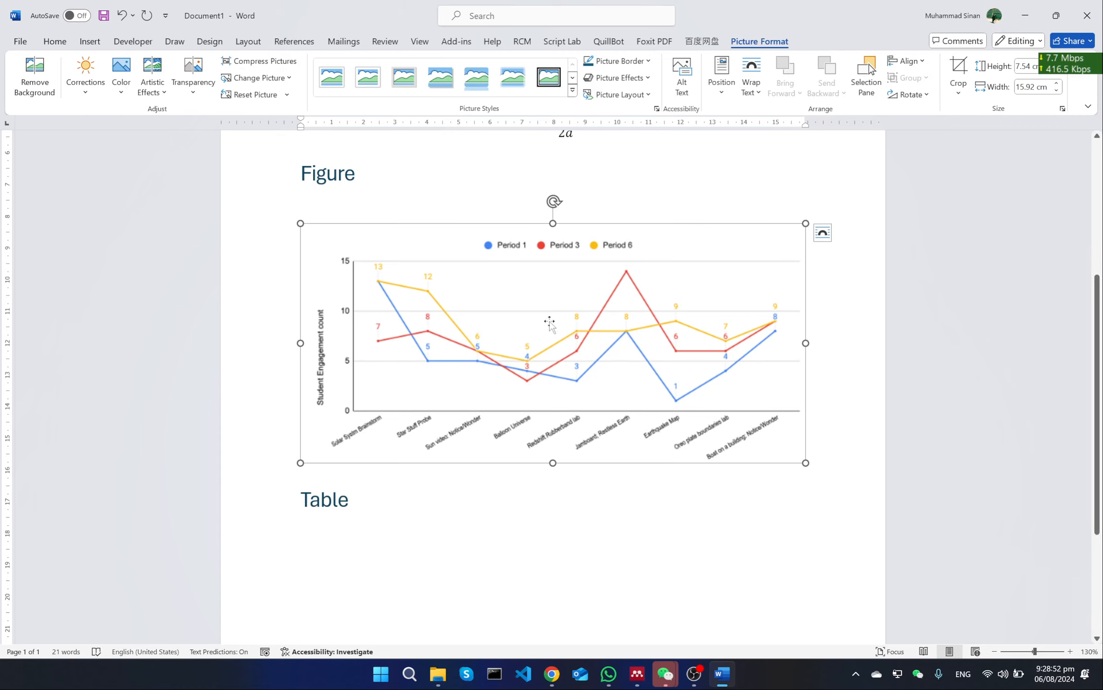
Remove the empty line between the Figure heading and the chart picture
click(508, 208)
key(Delete)
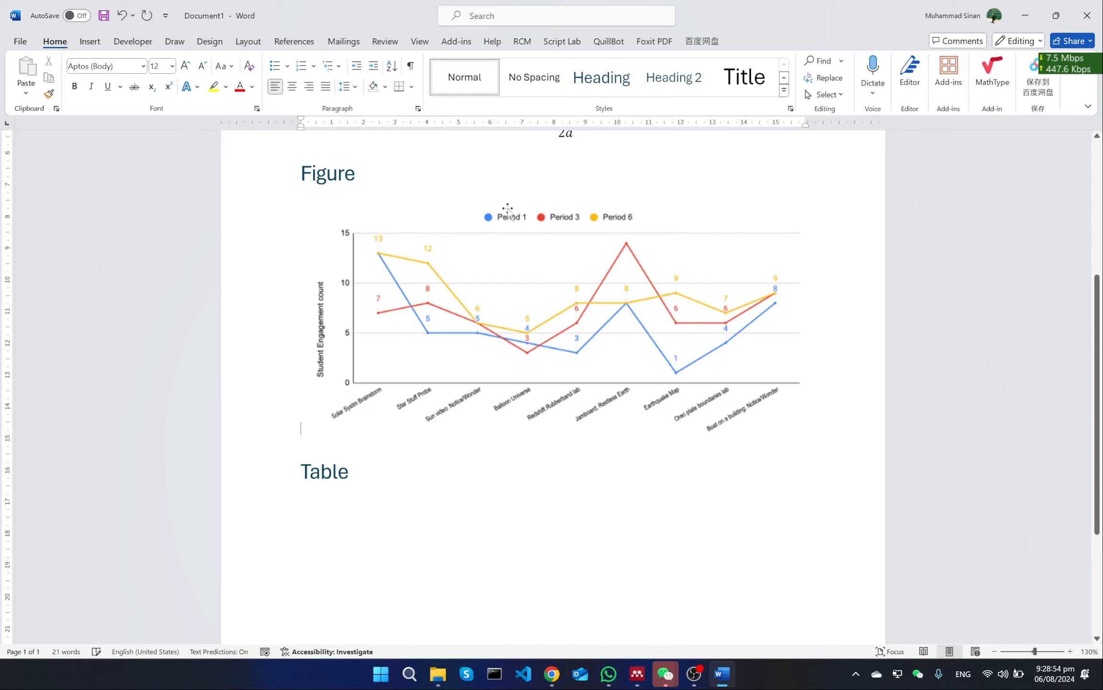
click(575, 298)
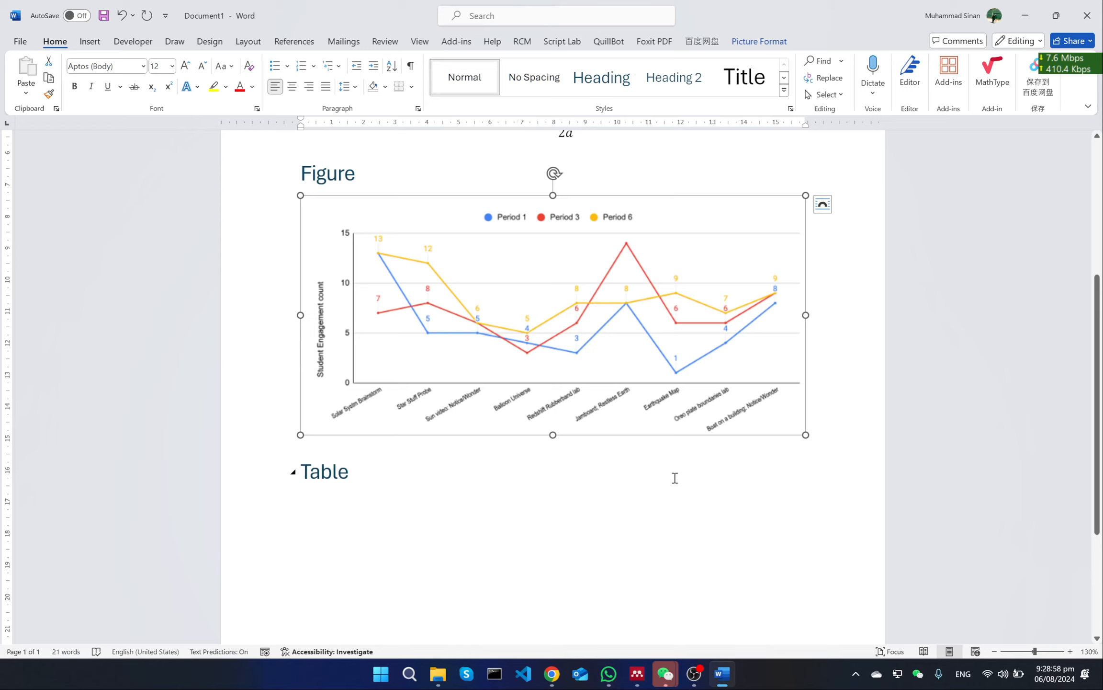
Insert a table with 4 columns and 6 rows below the Table heading
click(607, 507)
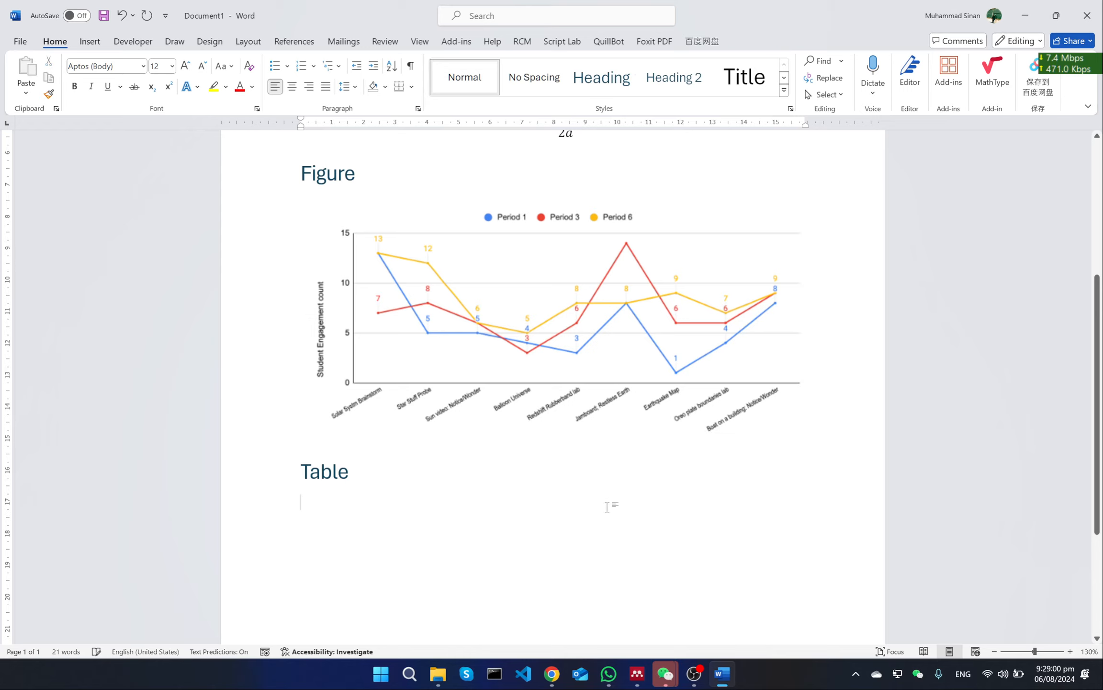
scroll(608, 506, down, 3)
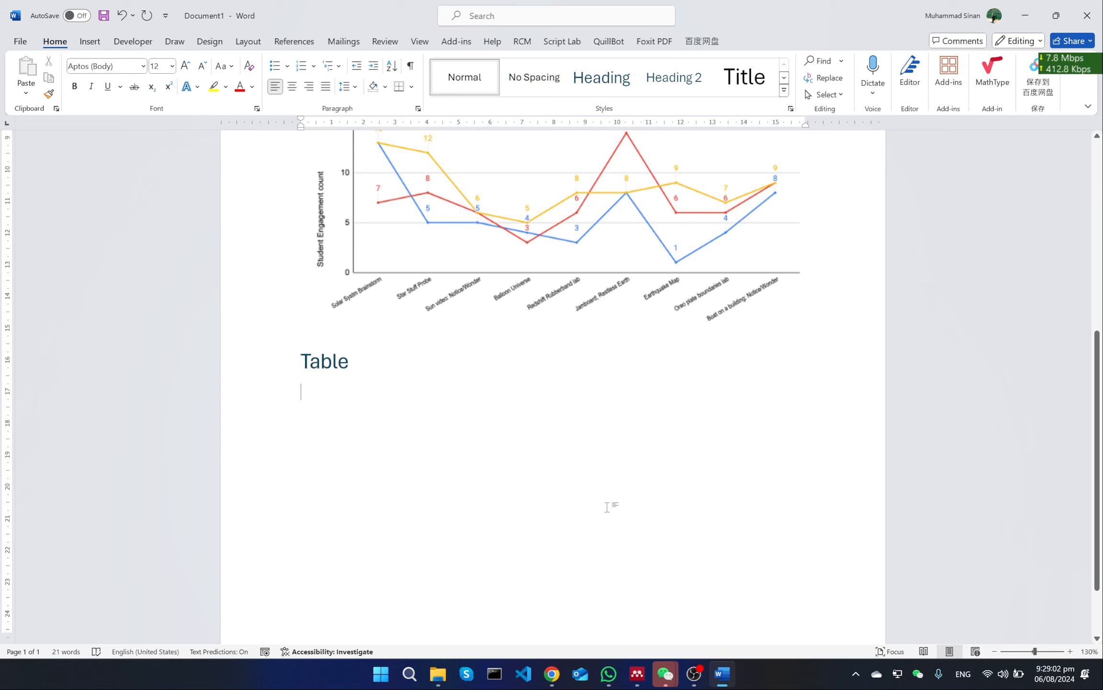
click(94, 44)
click(103, 76)
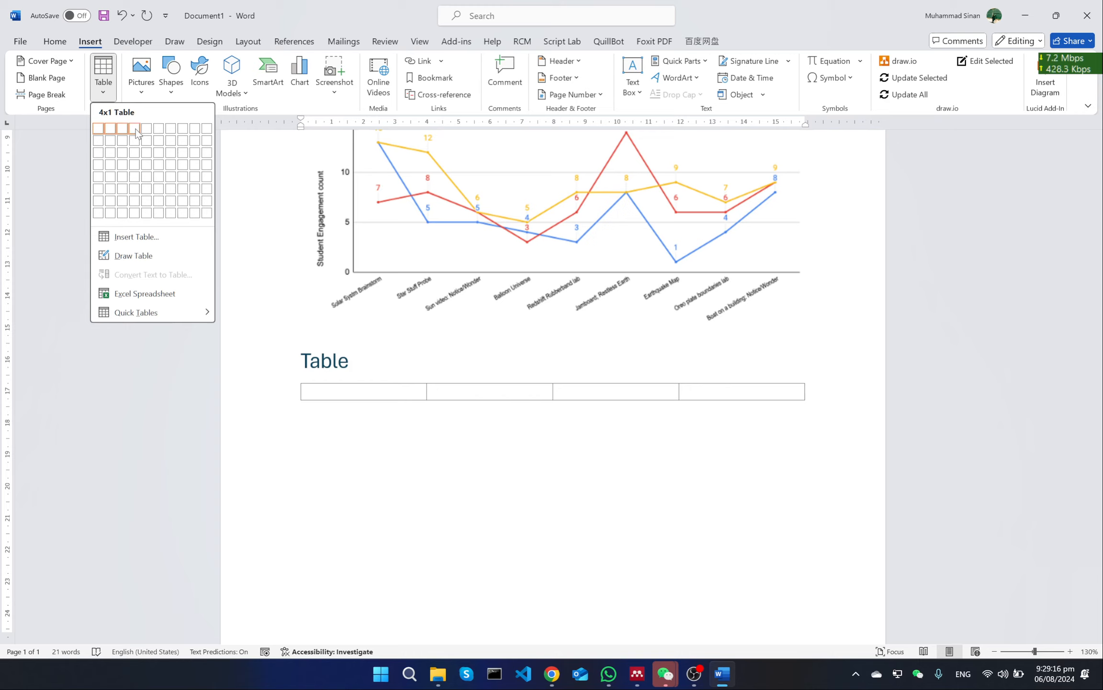
click(138, 193)
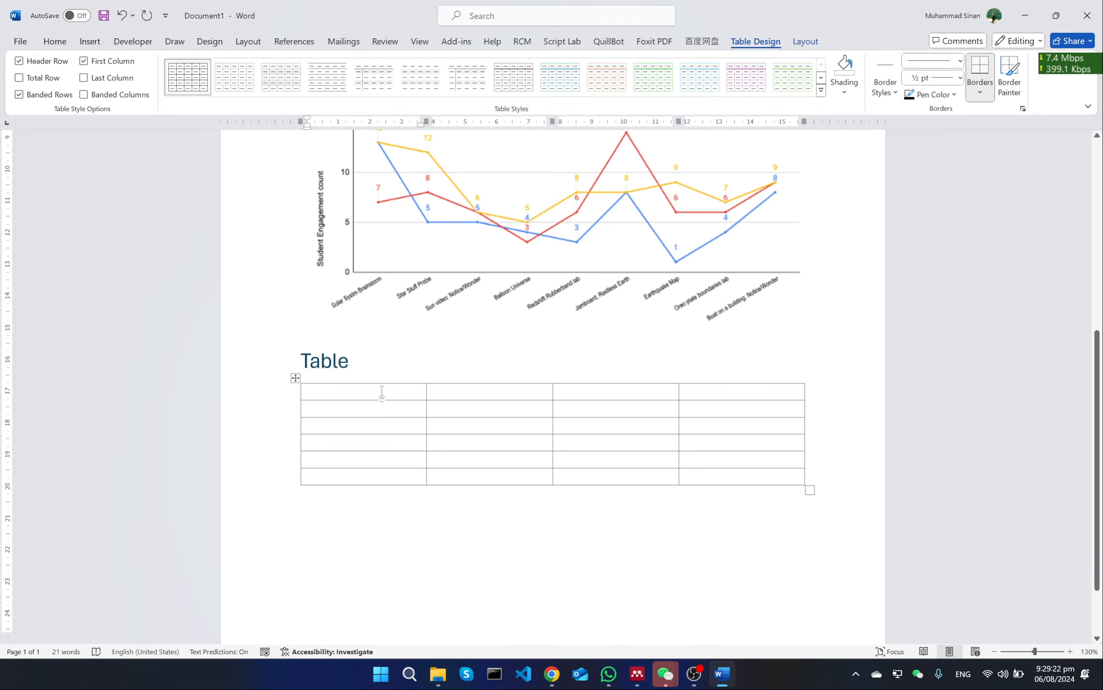
Apply the dark blue grid table style with a solid header row and first column to the whole table
click(437, 507)
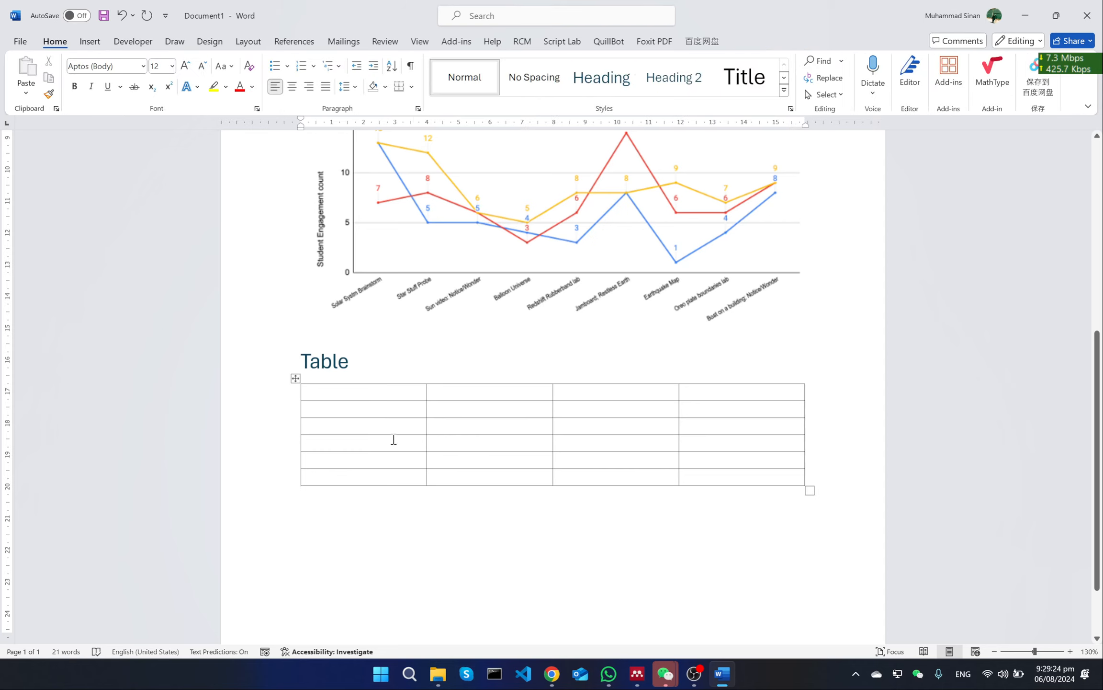
click(320, 388)
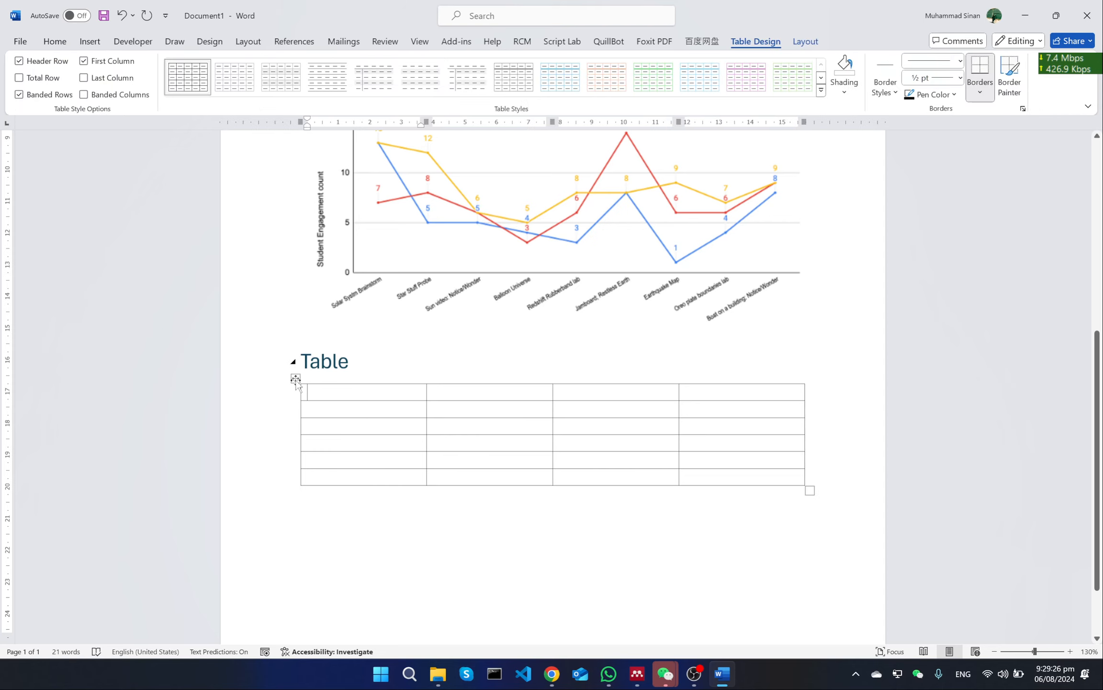
click(295, 379)
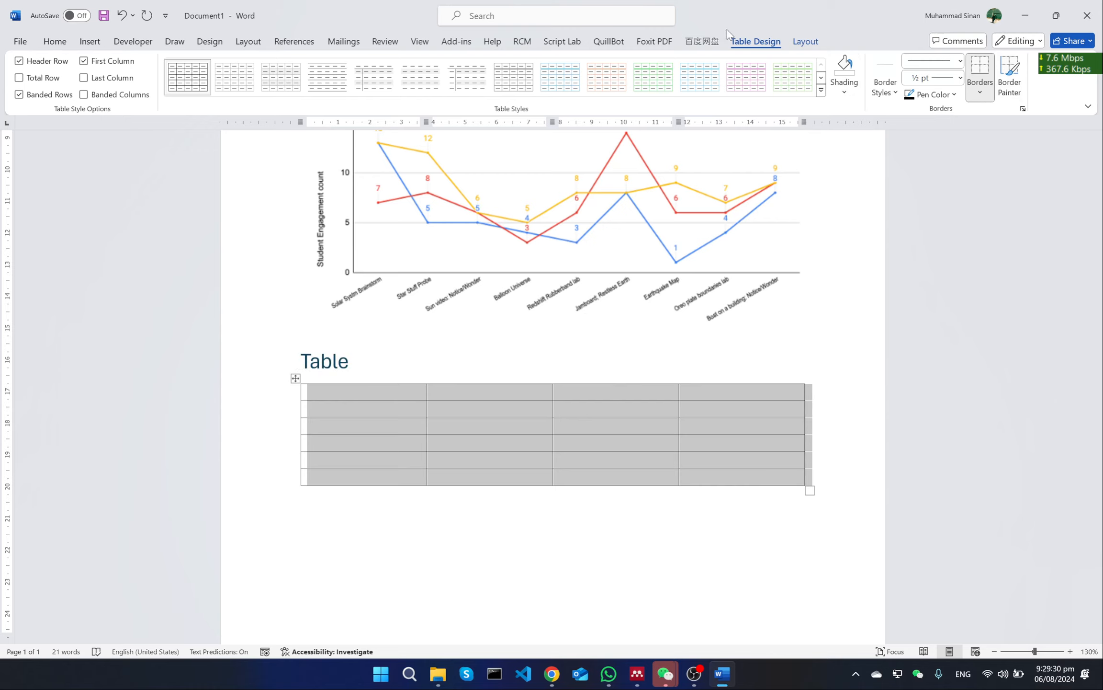
click(806, 42)
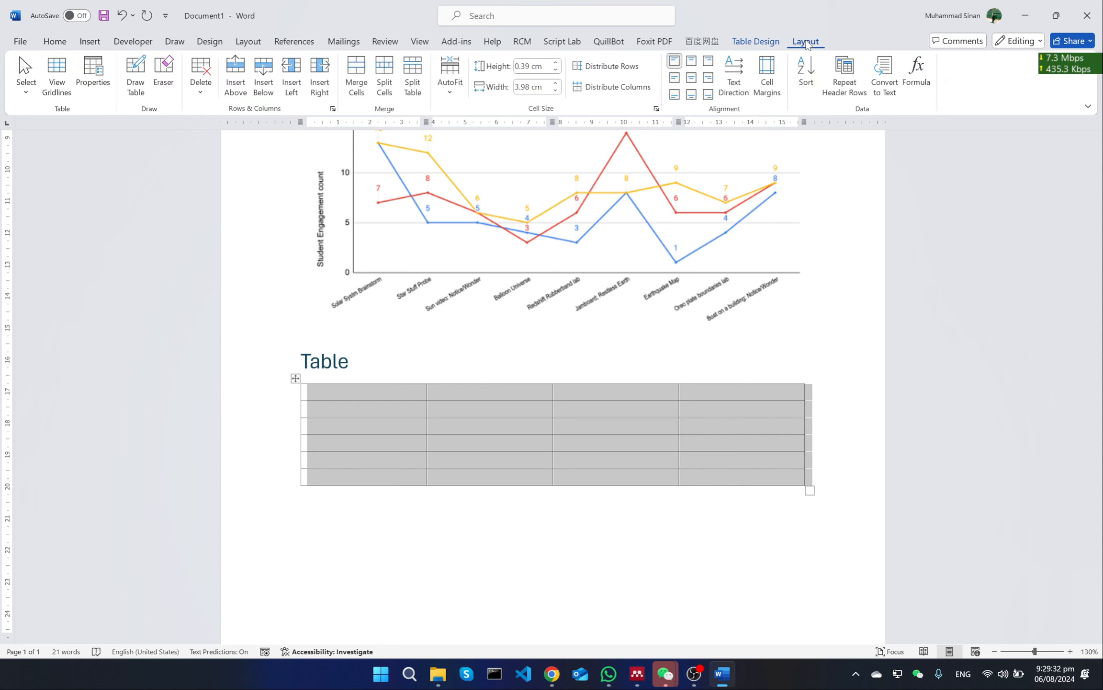
click(759, 42)
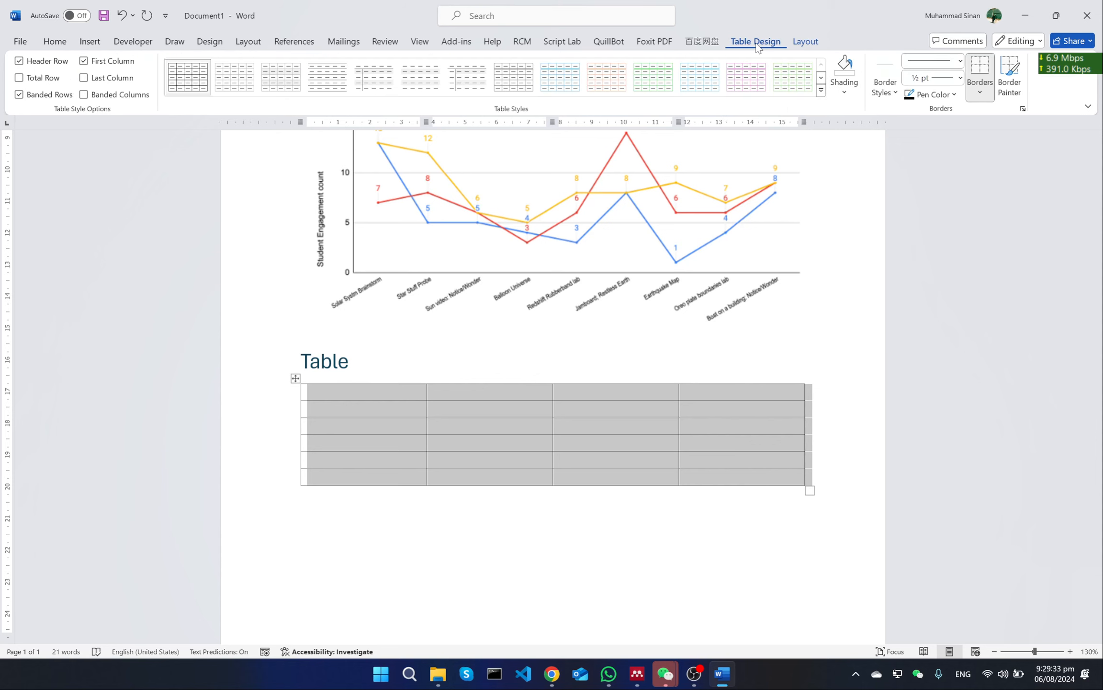
click(820, 92)
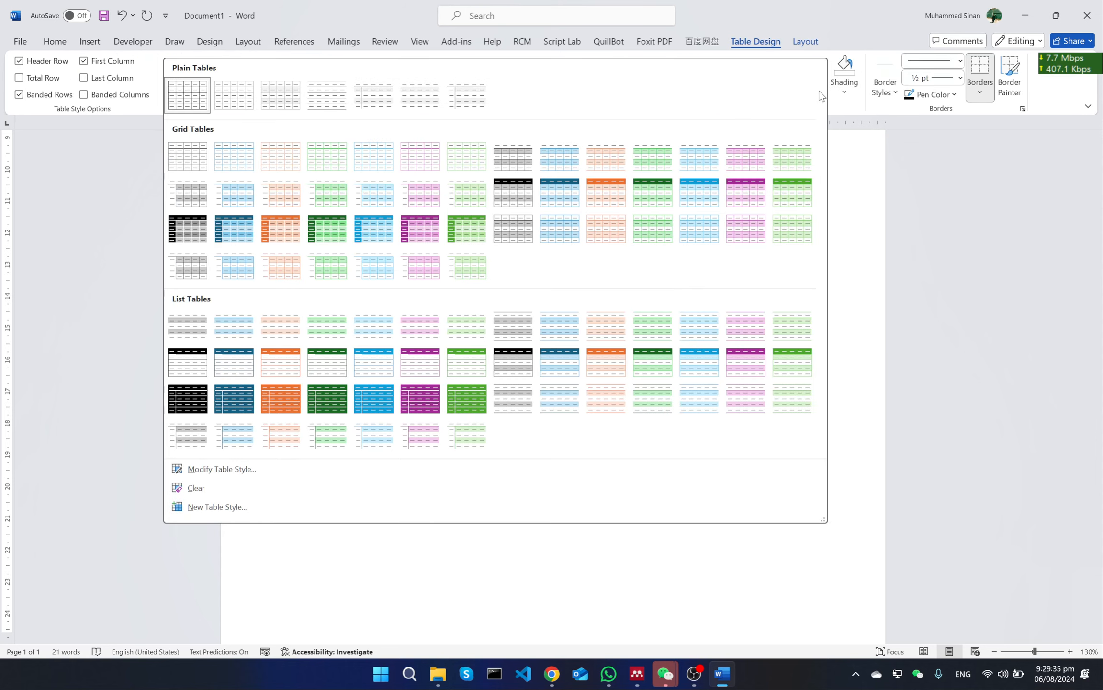
click(518, 194)
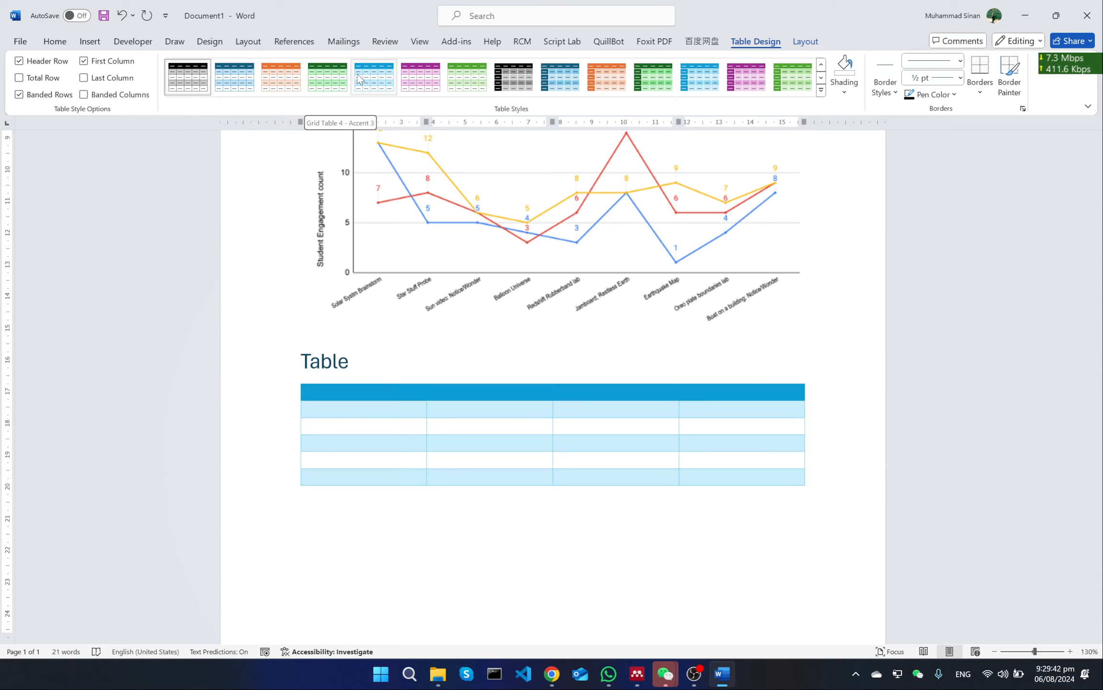
click(559, 81)
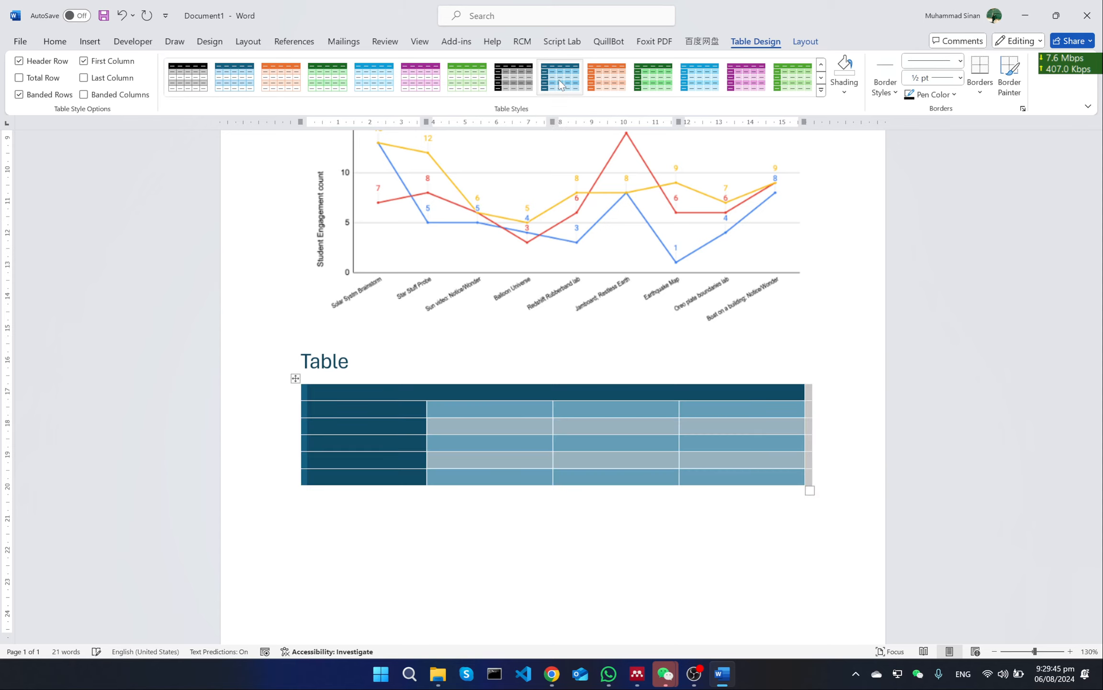
Fill the table's header row with No, Name, ID and Phone number
click(372, 389)
text(No)
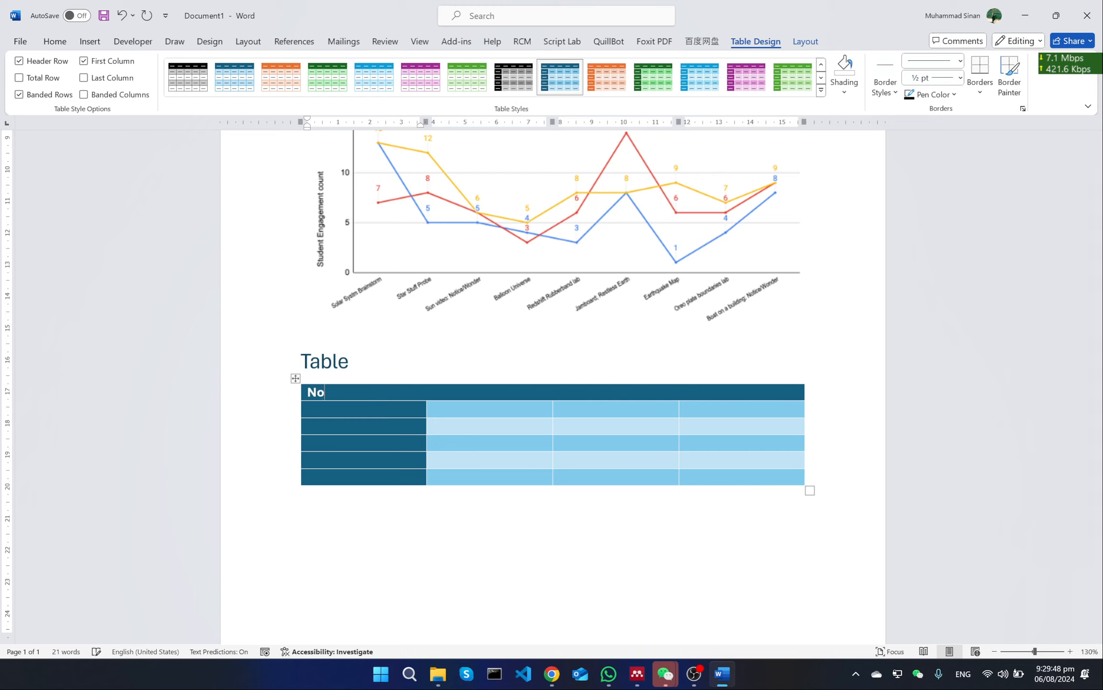
key(Tab)
text(Name)
key(Tab)
text(ID)
key(Tab)
text(Phonen)
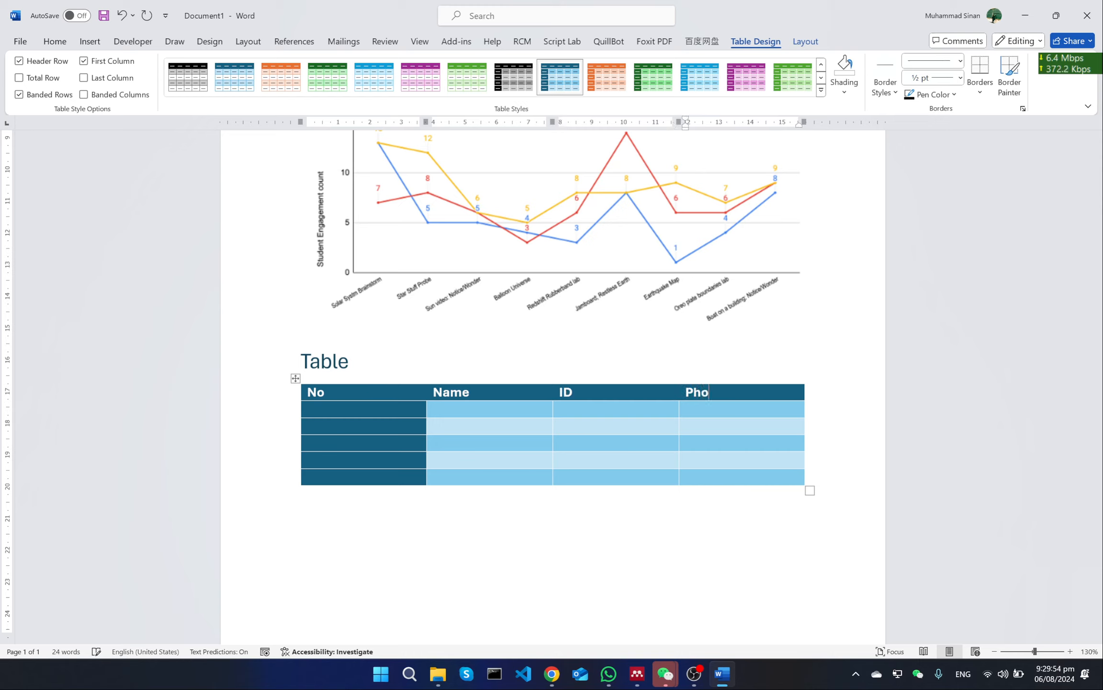
key(BackSpace)
text(number)
Number the five rows below the header 1 to 5 in the No column
key(Tab)
text(1)
key(Down)
key(2)
key(Down)
key(3)
key(Down)
key(4)
key(Down)
text(6)
key(BackSpace)
text(5)
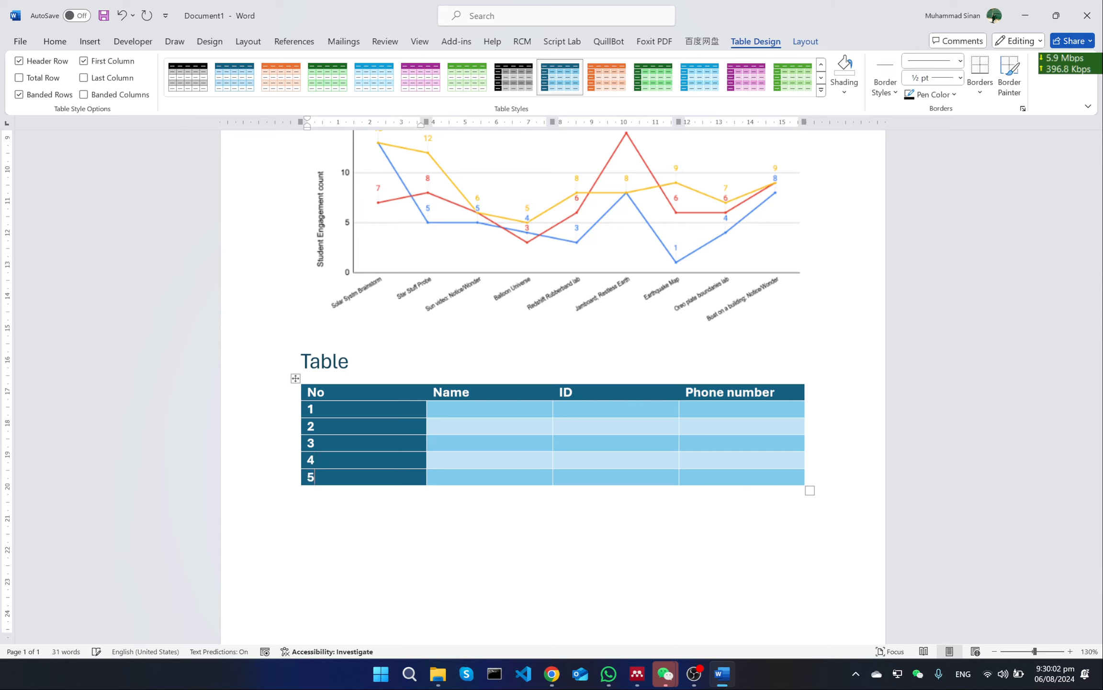
Centre the text of the No column and narrow it to less than half its width, giving the space to the Name column
key(shift+Left)
key(shift+Left)
key(shift+Left)
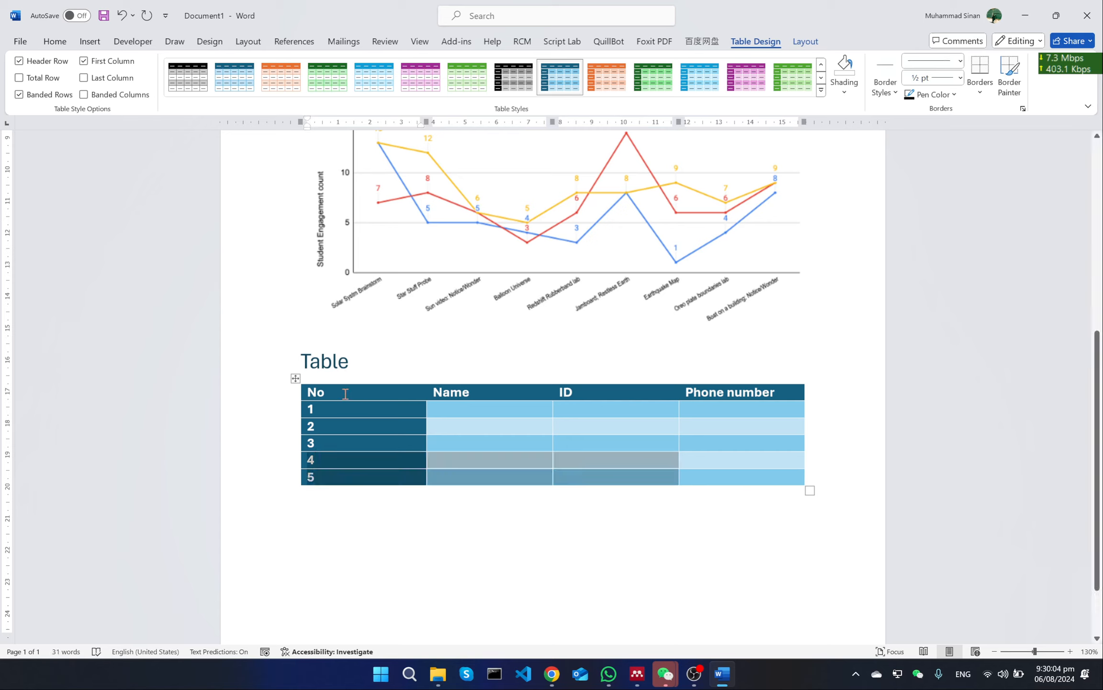
drag(344, 393, 349, 475)
key(ctrl+e)
drag(426, 434, 403, 476)
click(423, 441)
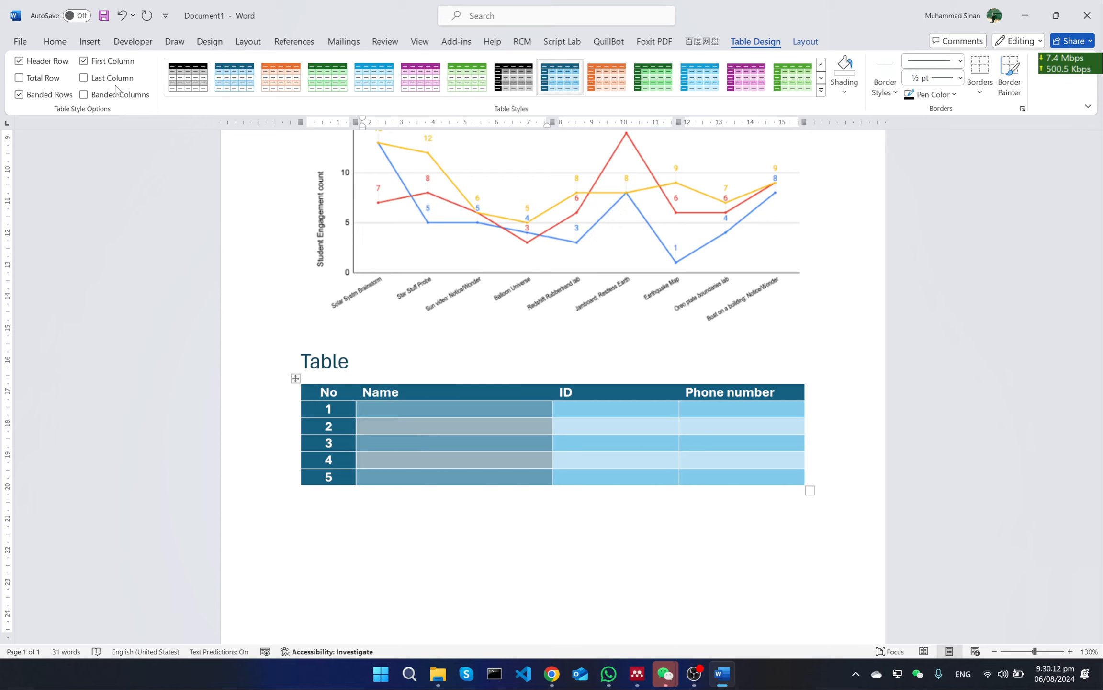
Centre the text of the ID column, including its header
click(61, 47)
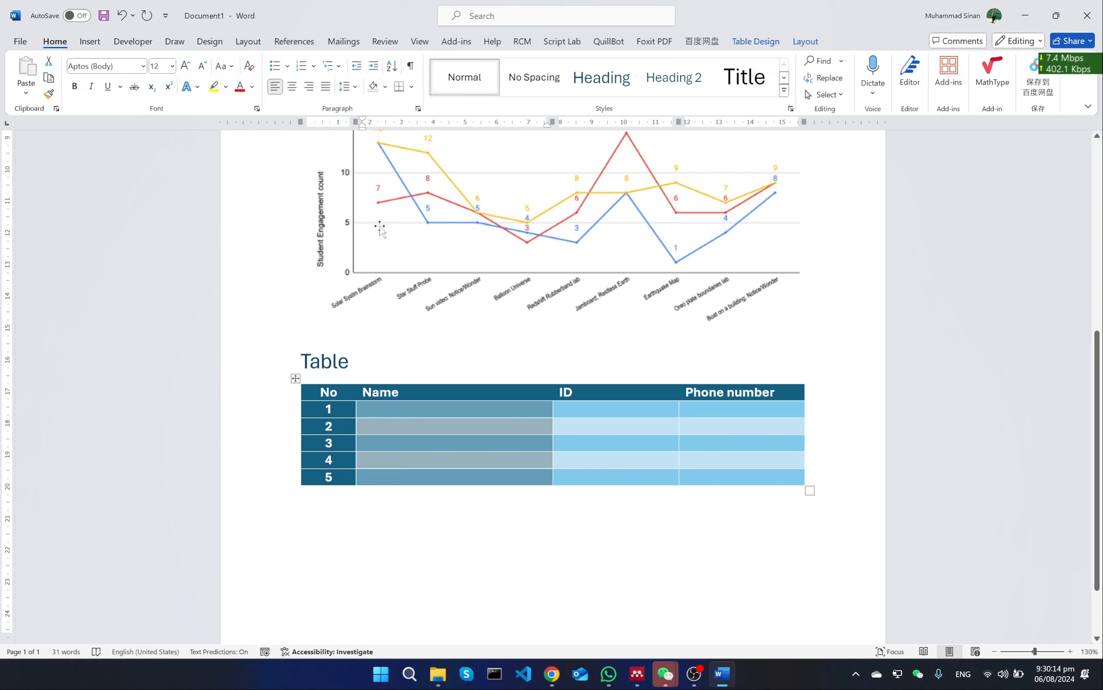
drag(603, 407, 618, 477)
key(ctrl+e)
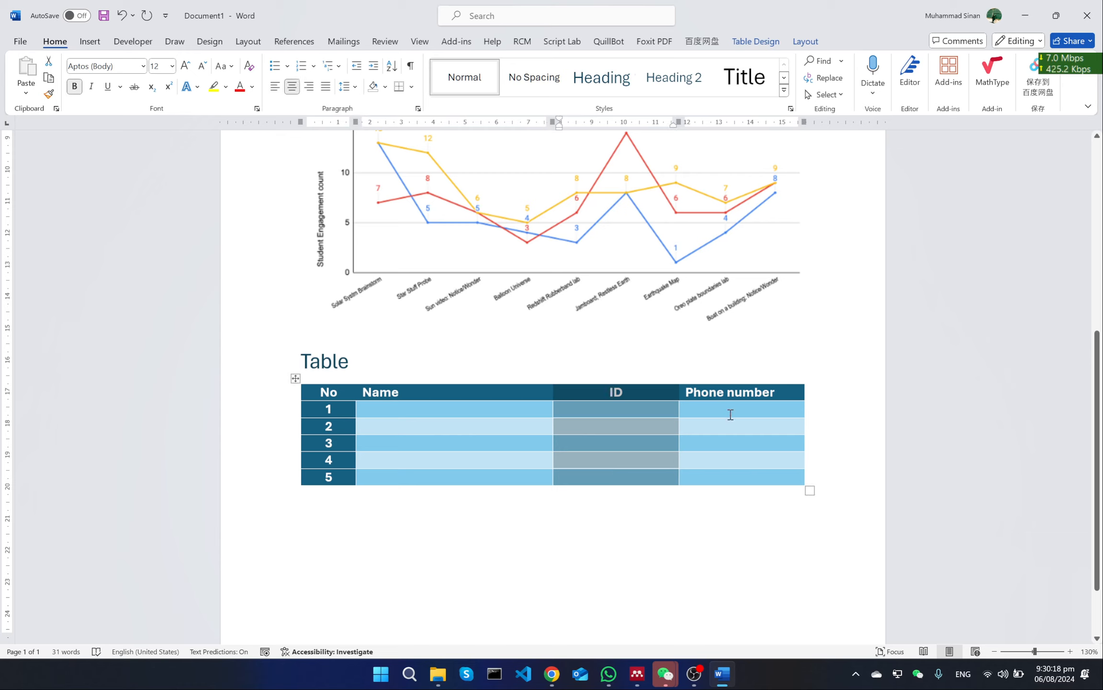
drag(732, 414, 744, 476)
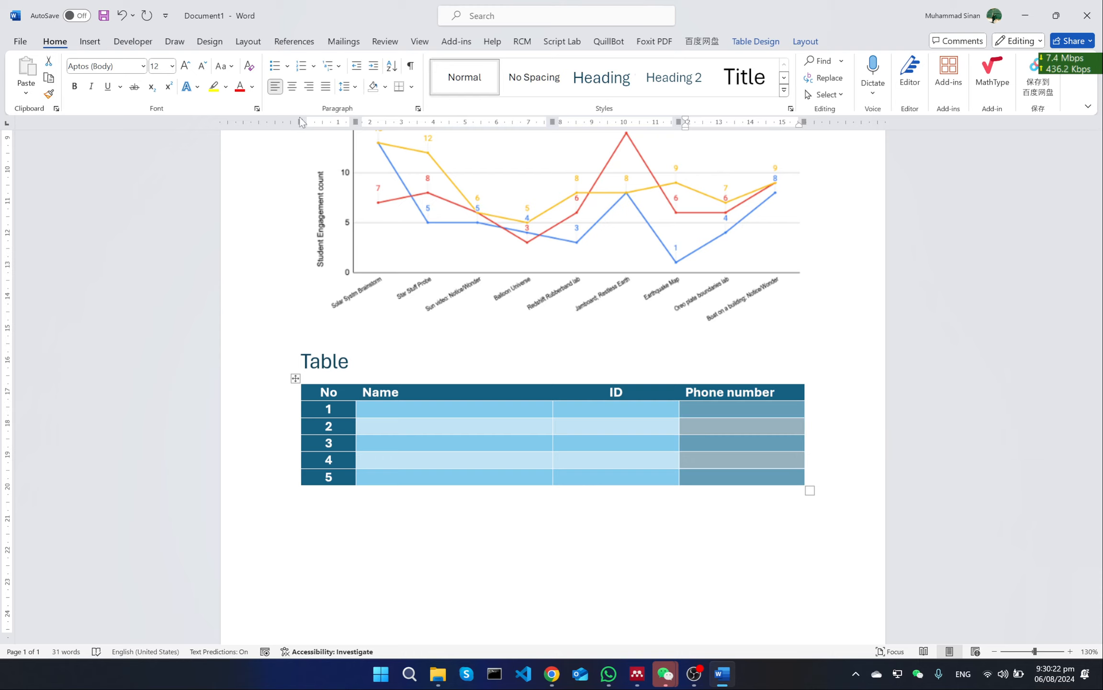
click(611, 529)
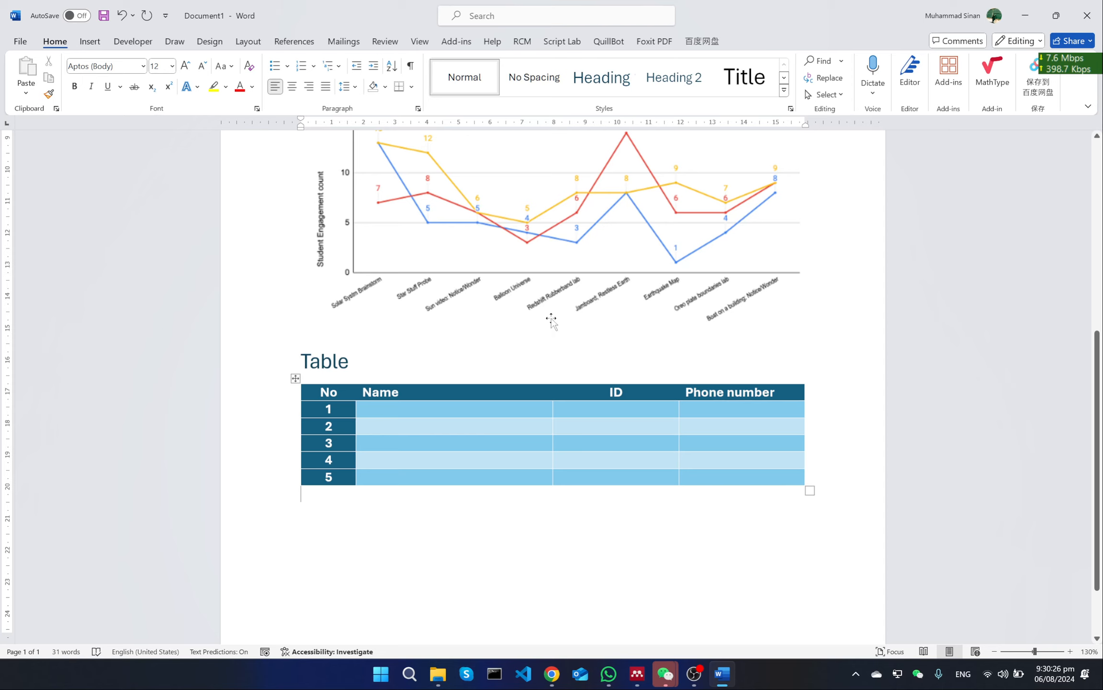
Add an empty line below the second equation, above the Figure heading
scroll(551, 318, up, 7)
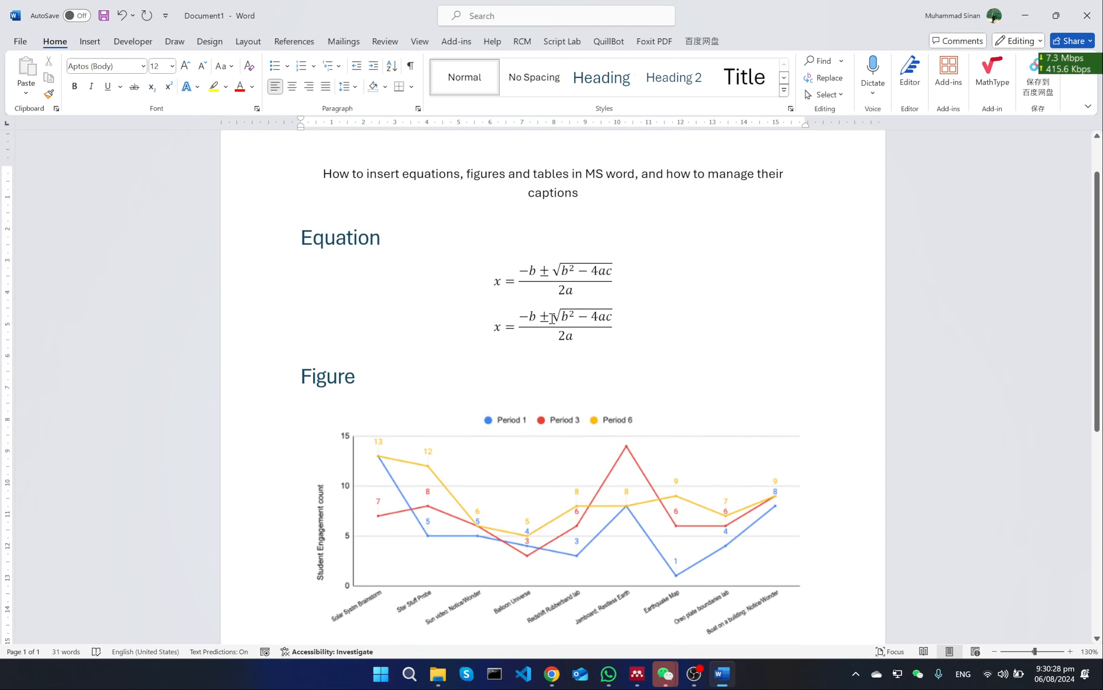
scroll(551, 319, down, 3)
scroll(551, 320, up, 1)
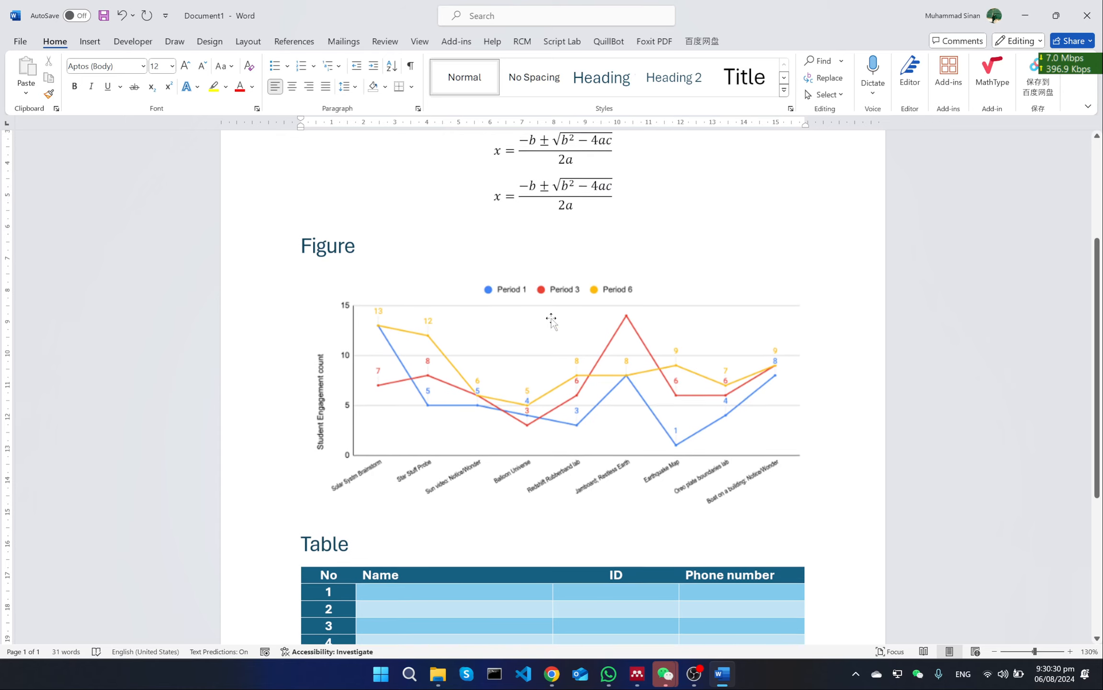
scroll(551, 320, up, 1)
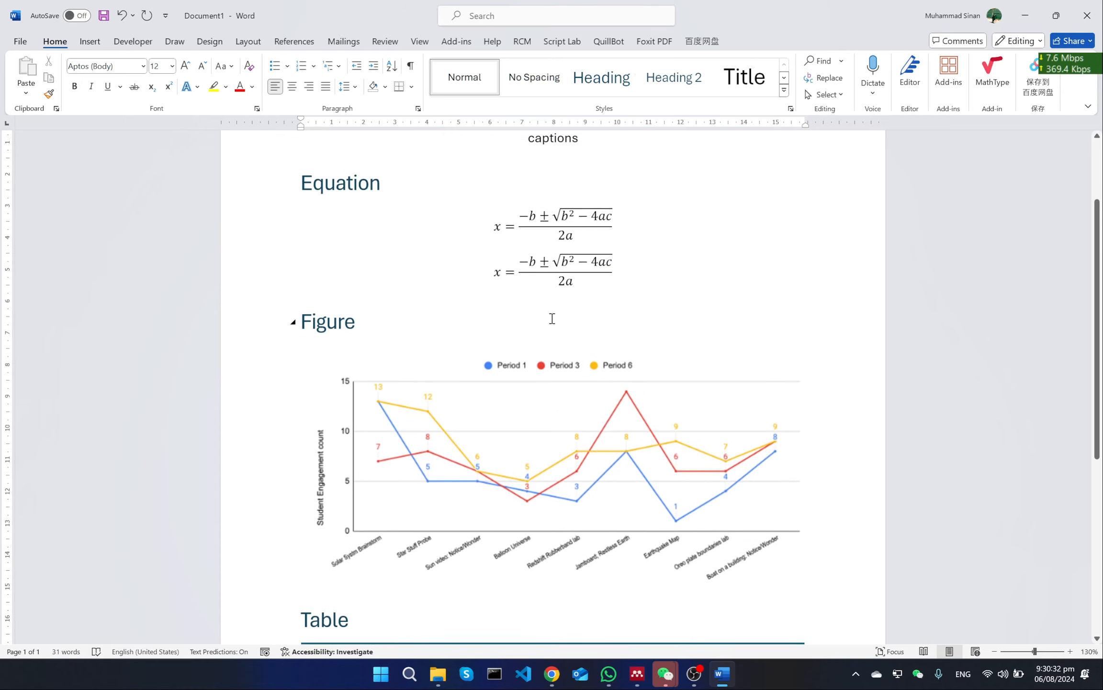
key(ctrl+j)
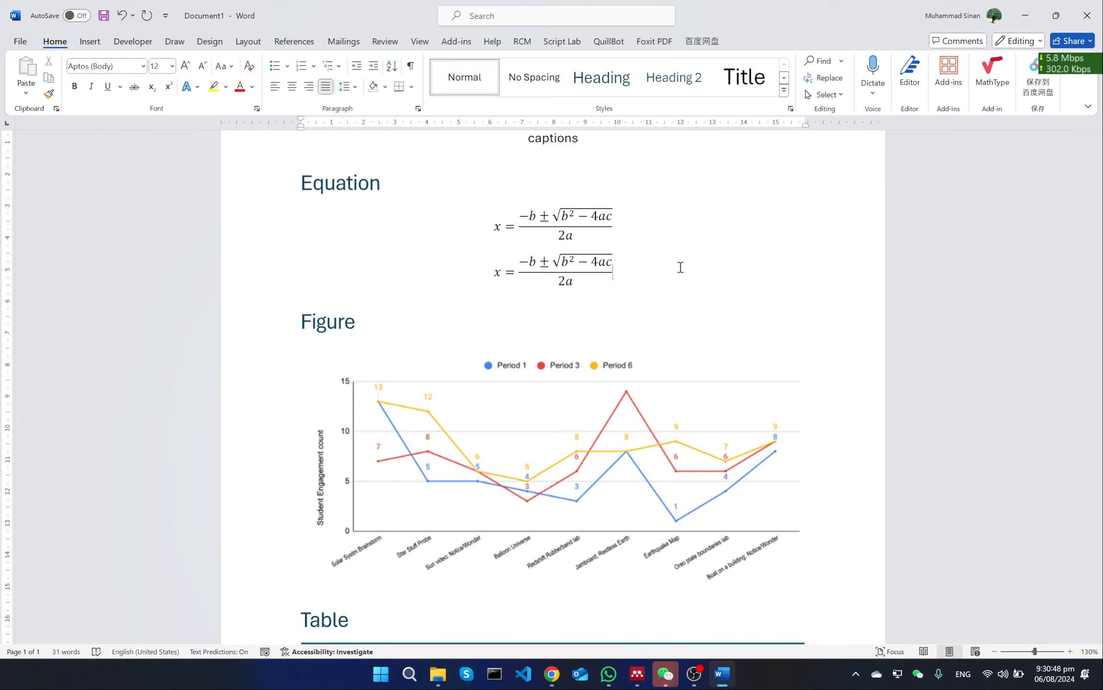
scroll(647, 269, down, 1)
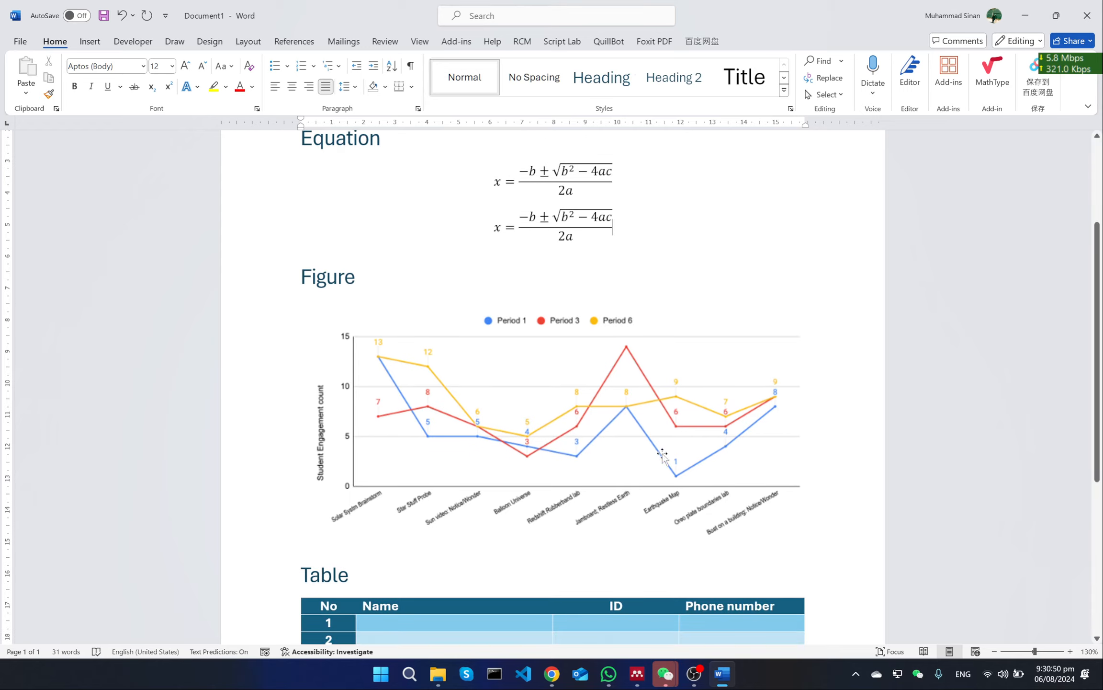
scroll(641, 428, up, 3)
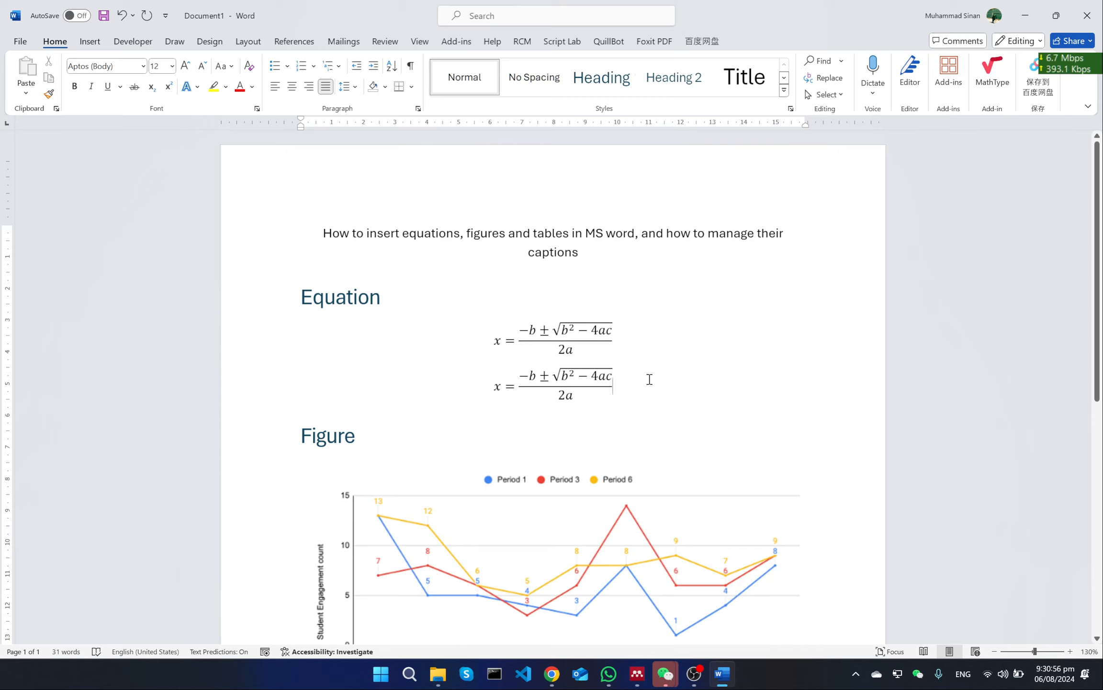
key(Return)
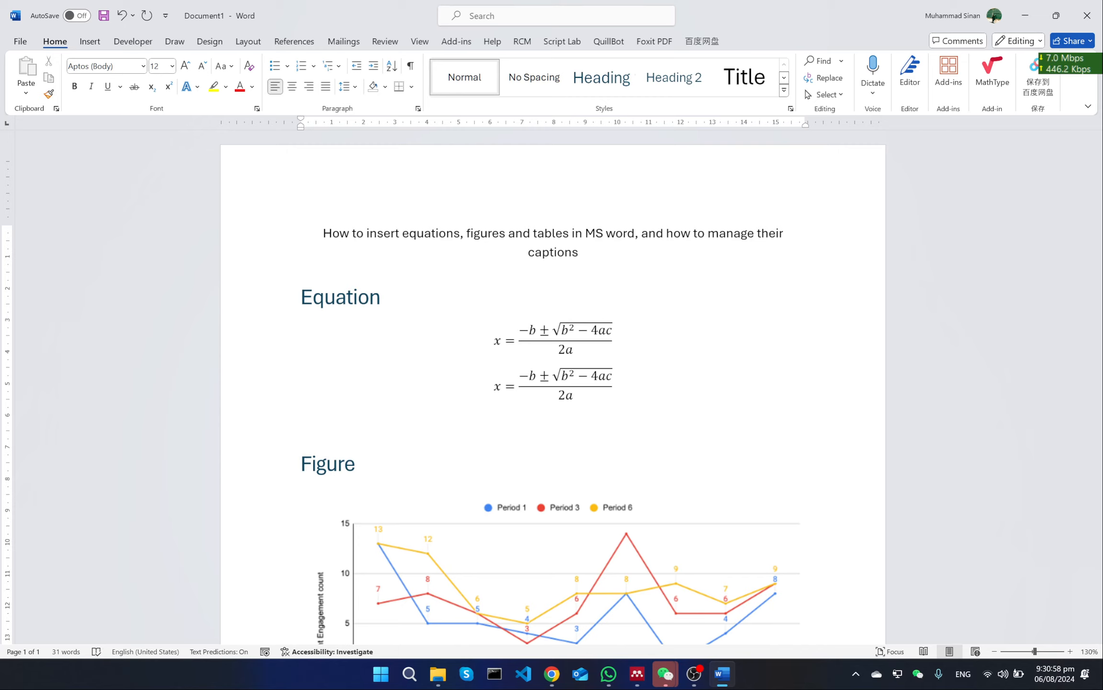
Write a trial "Alt +" note and an empty equation placeholder on the blank line below the second equation, deleting both
scroll(689, 372, down, 1)
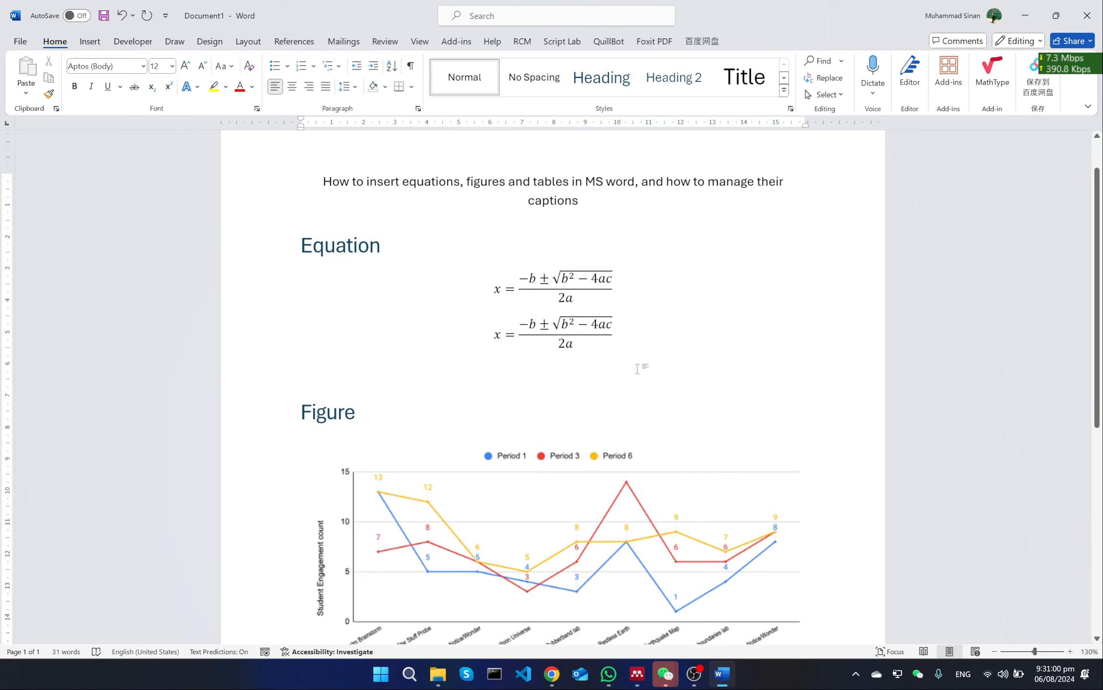
click(89, 44)
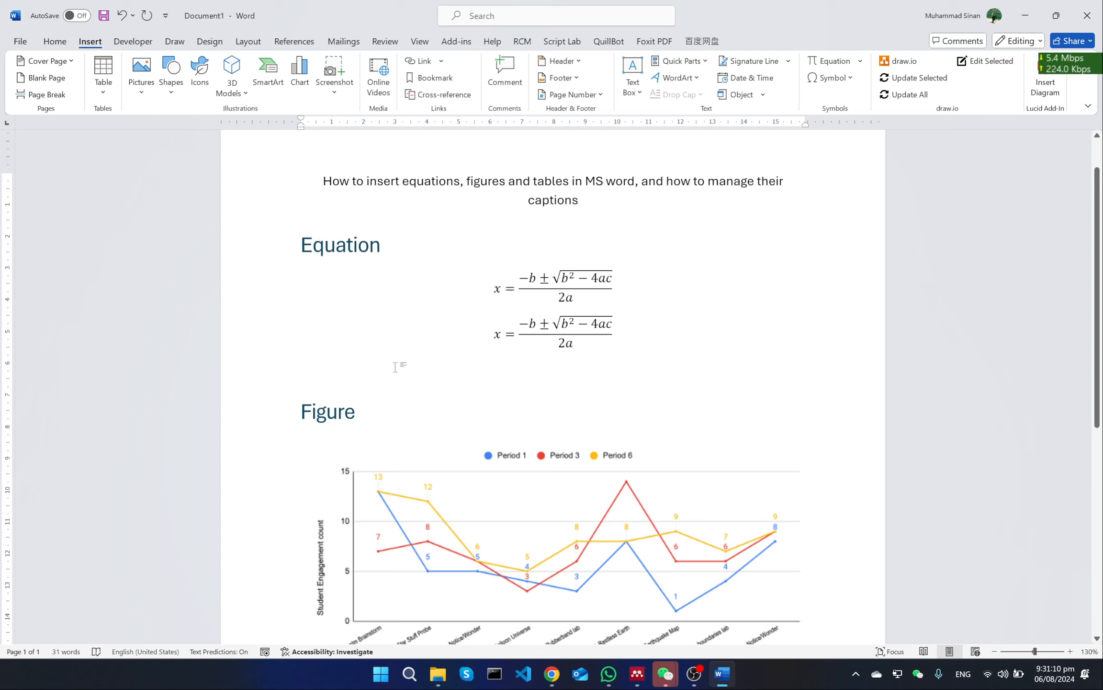
text(Alt )
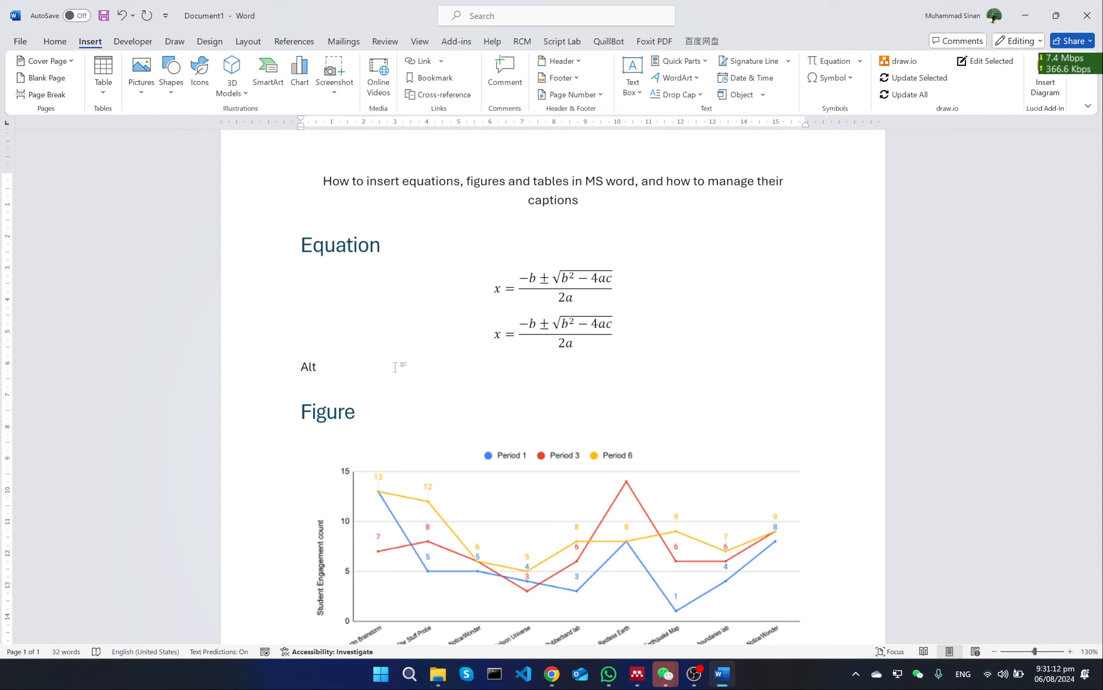
text(+ +)
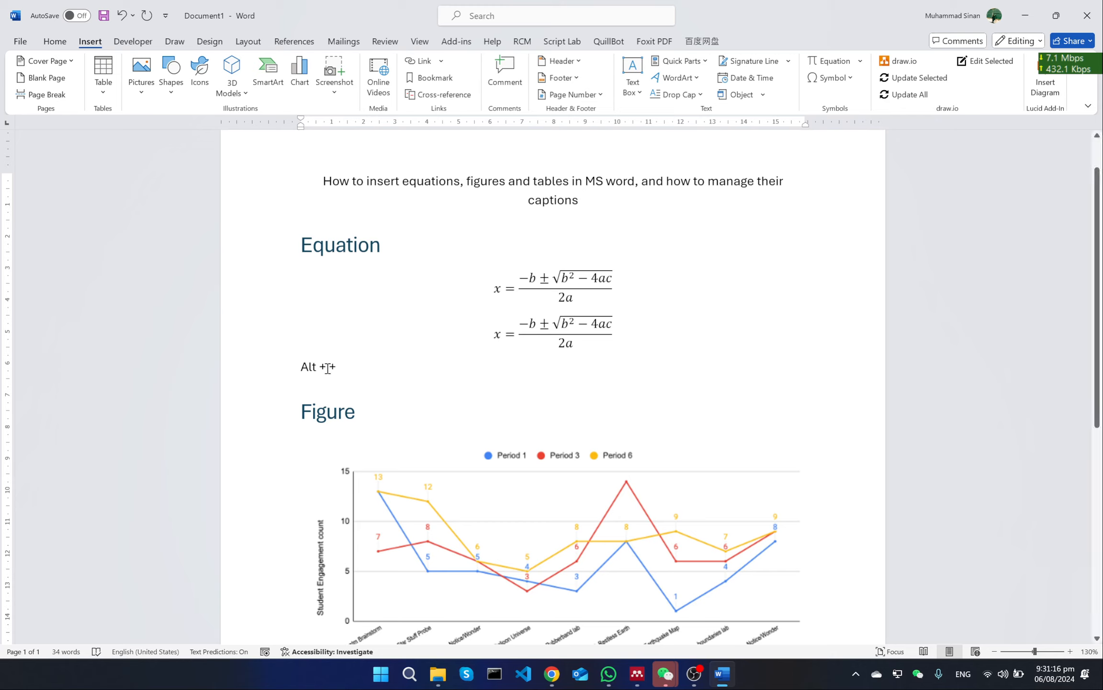
key(BackSpace)
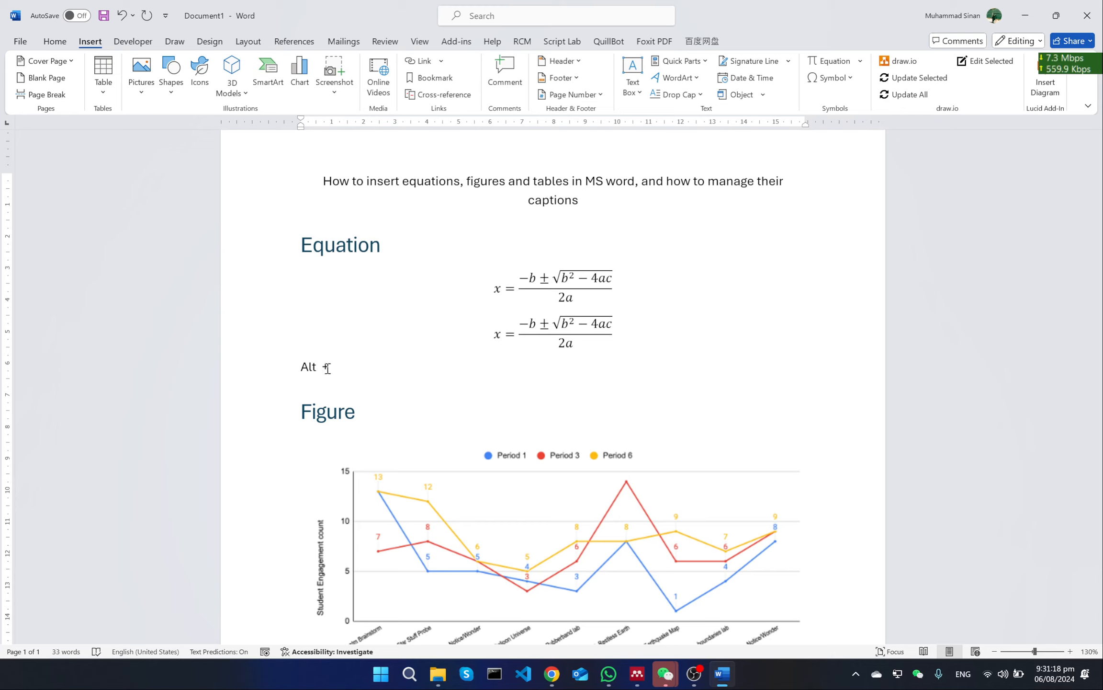
text(+)
key(BackSpace)
key(BackSpace)
key(BackSpace)
key(BackSpace)
key(BackSpace)
key(BackSpace)
key(alt+equal)
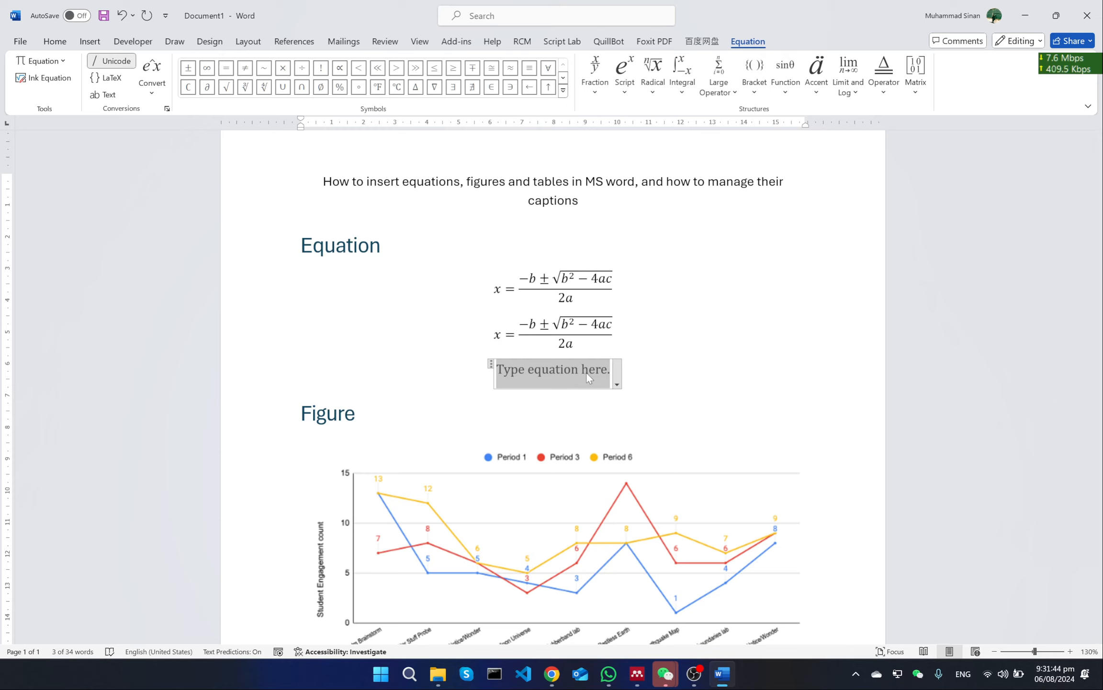
key(BackSpace)
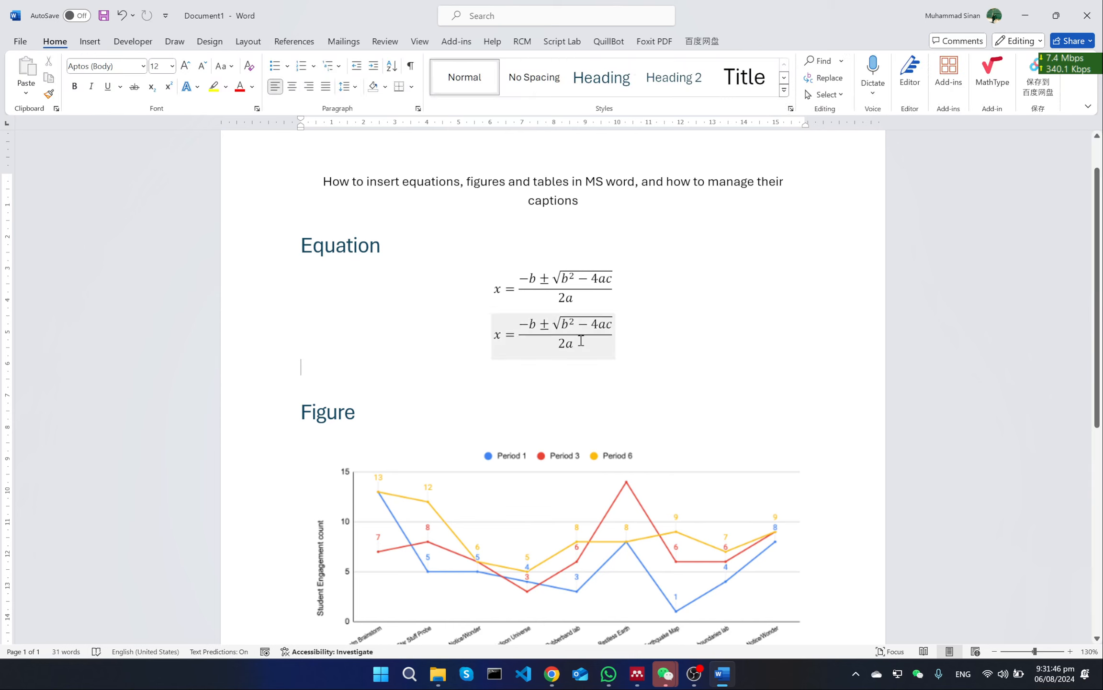
Insert a table with one row and three columns directly below the second equation
click(667, 330)
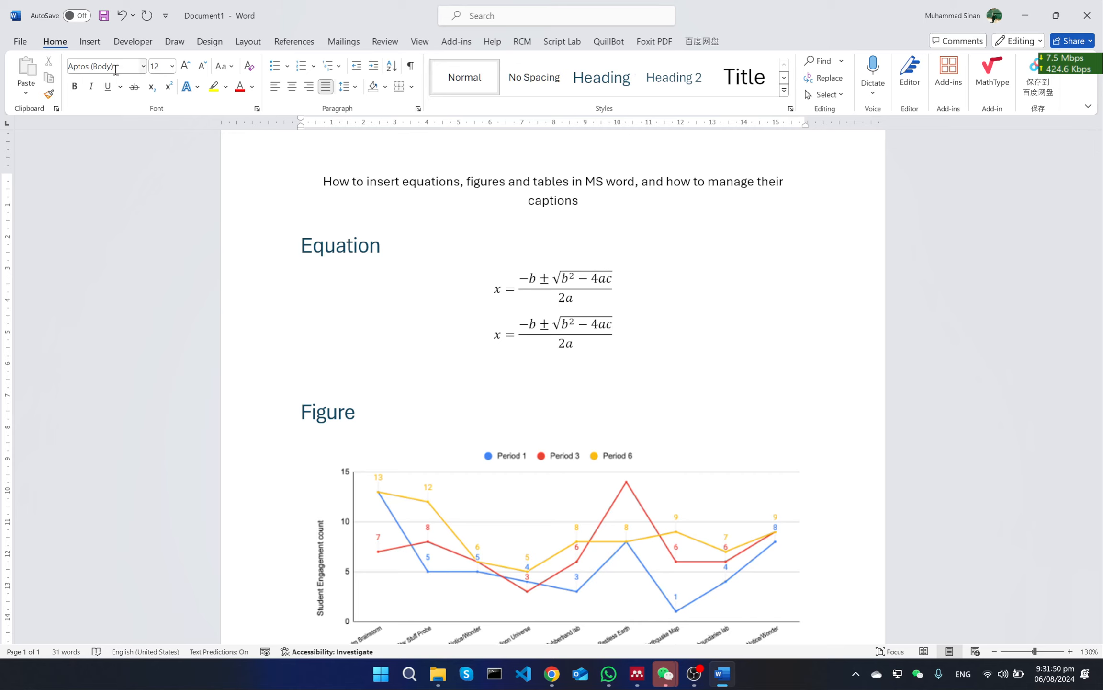
click(91, 44)
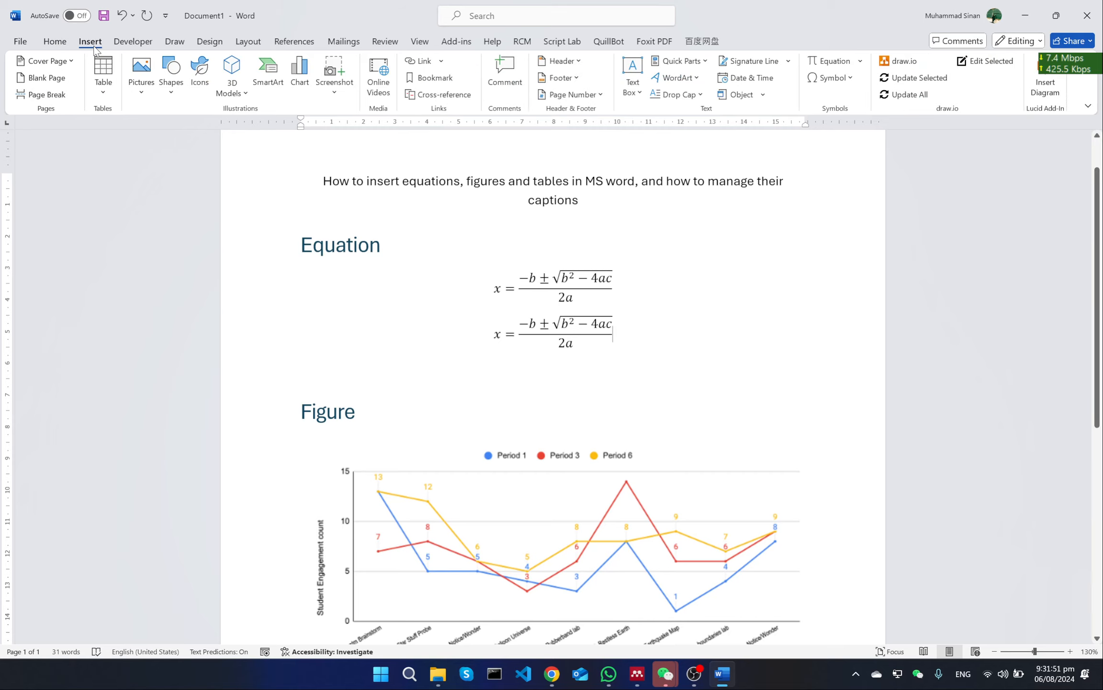
click(113, 94)
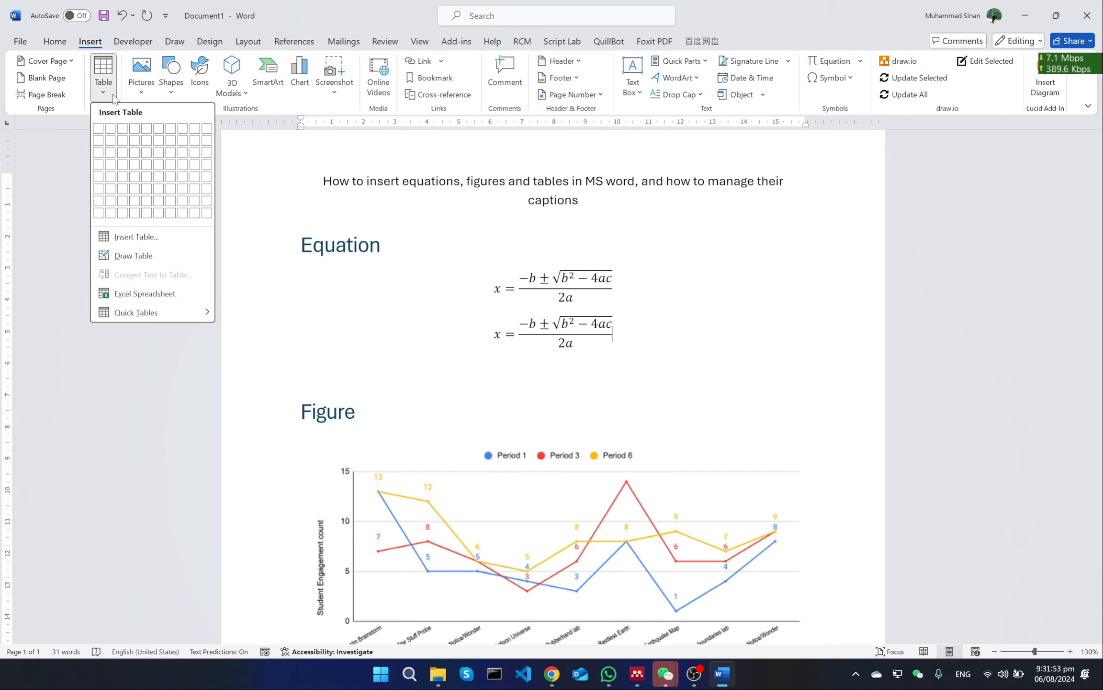
click(124, 128)
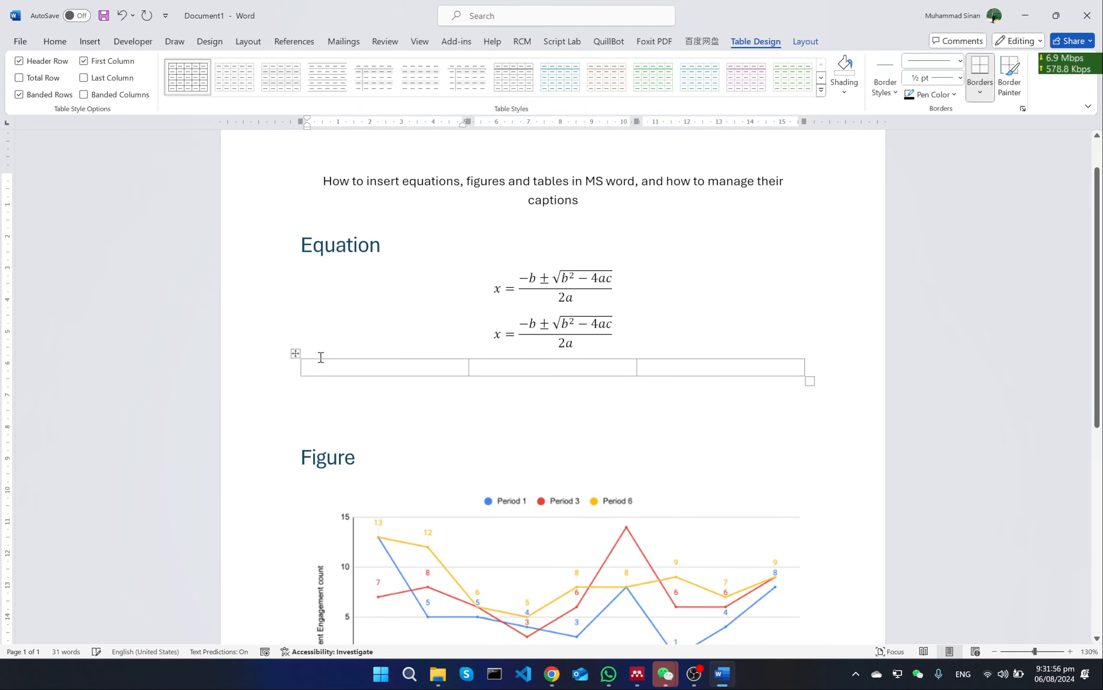
Shrink the table's two outer columns to narrow cells, giving the space to the middle column
click(486, 367)
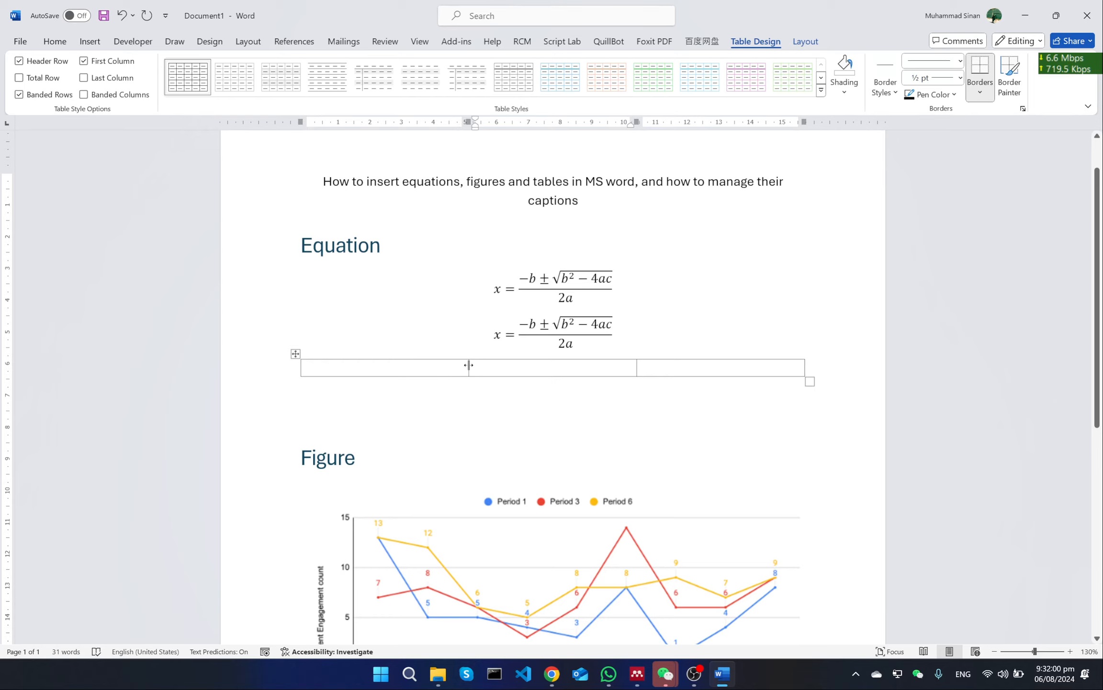
drag(469, 365, 339, 372)
drag(637, 367, 768, 379)
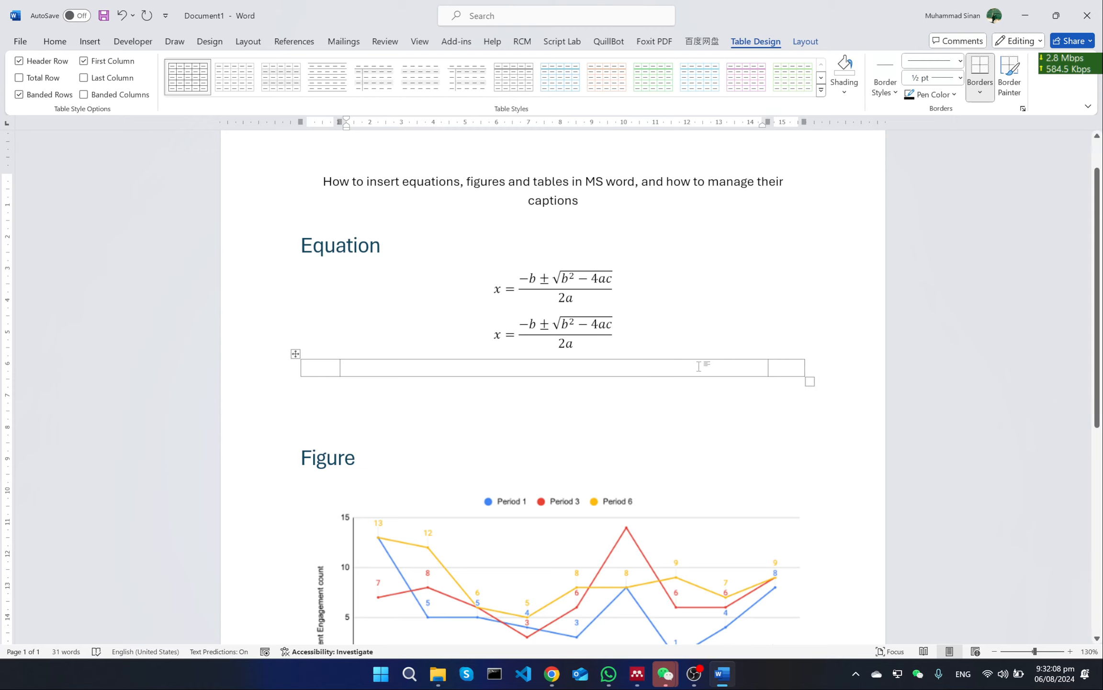
Move the second equation into the wide middle cell of the new table
click(608, 328)
drag(490, 318, 505, 369)
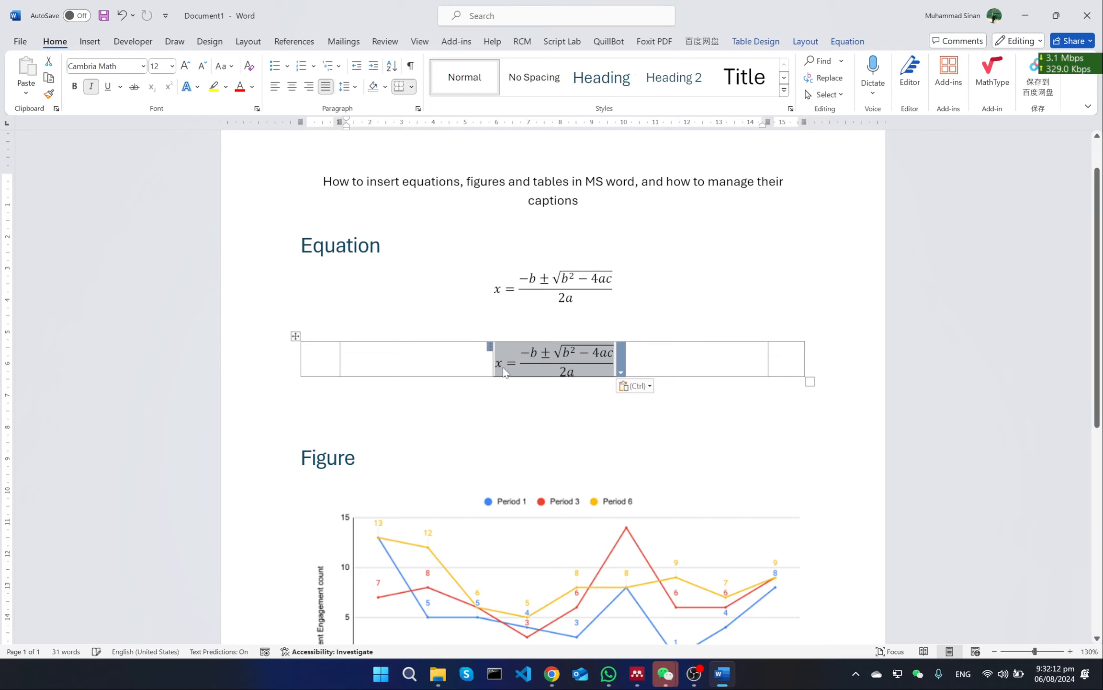
click(632, 362)
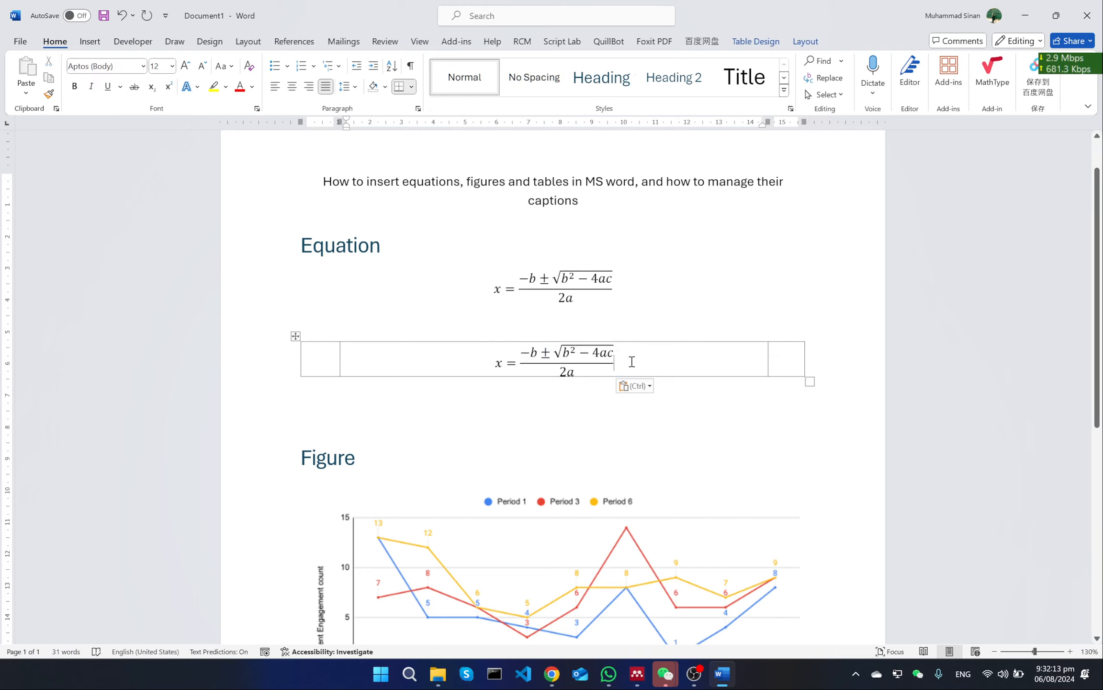
click(512, 396)
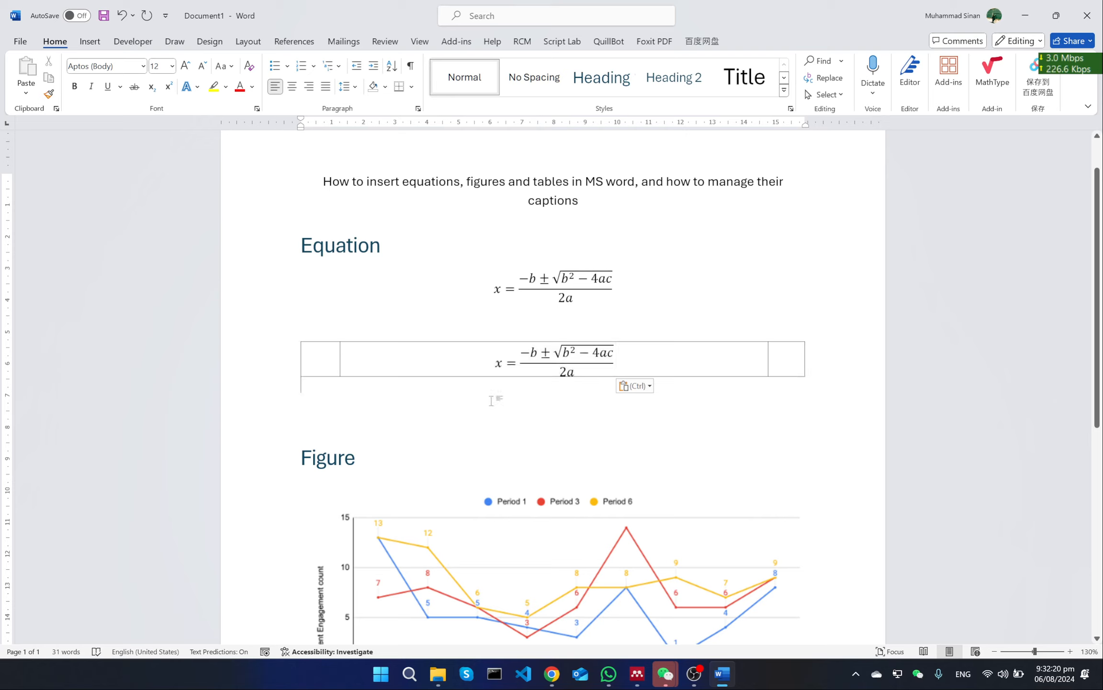
Remove all borders from the table that holds the second equation
click(309, 353)
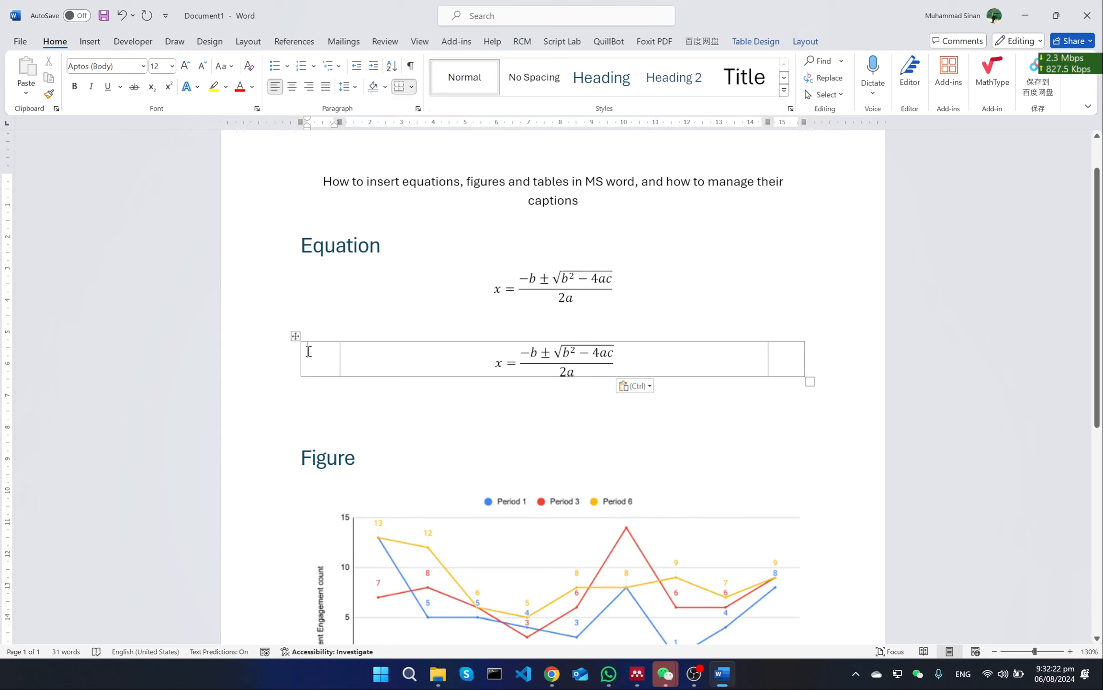
click(296, 337)
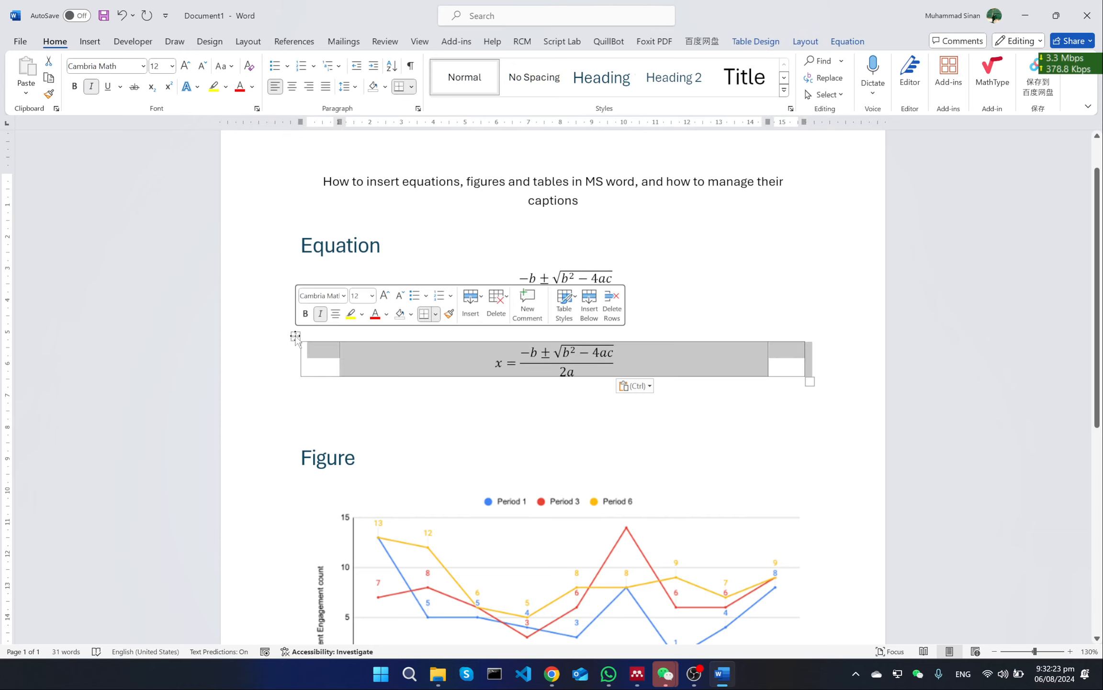
click(411, 86)
click(432, 178)
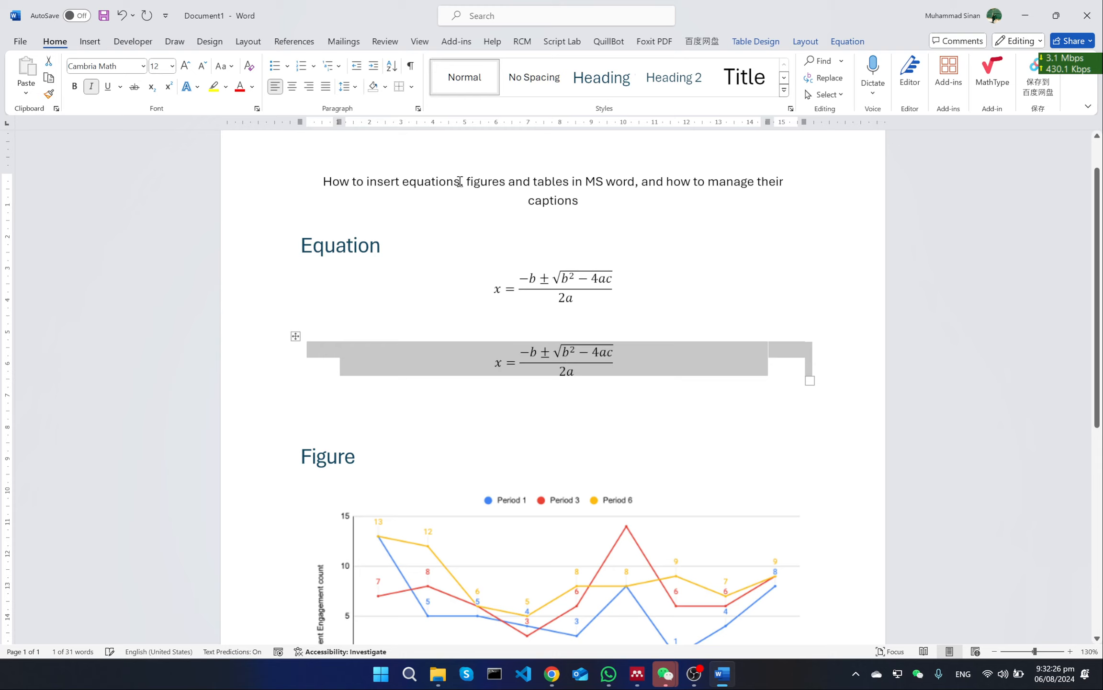
click(524, 419)
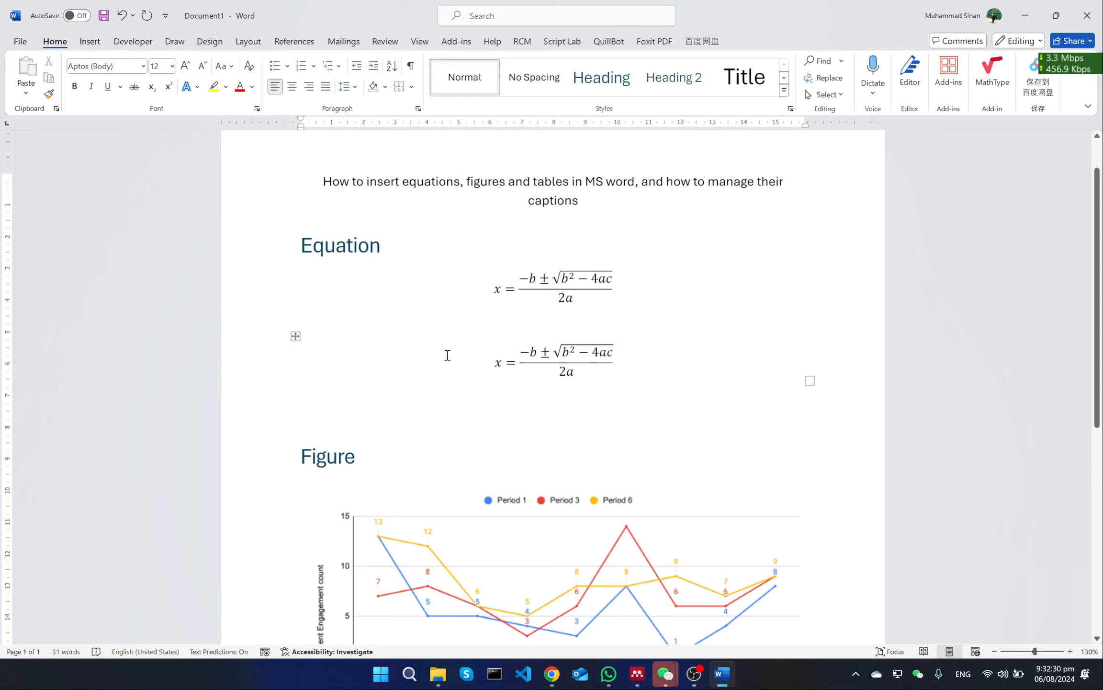
Apply all borders to the equation table again
click(326, 337)
click(296, 336)
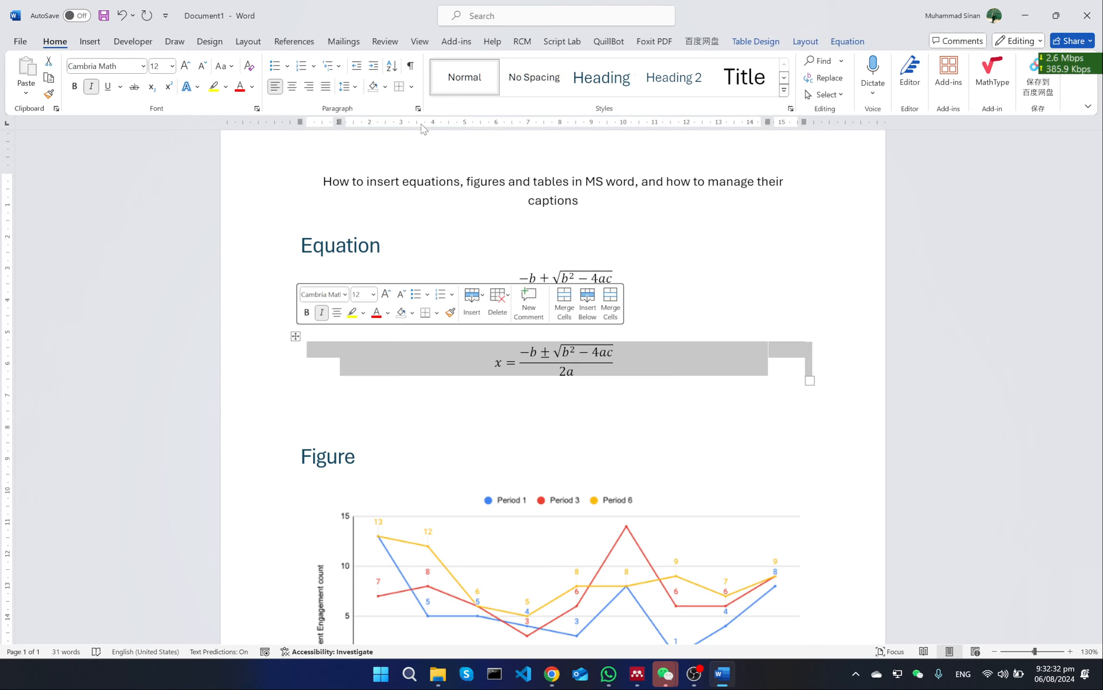
click(412, 87)
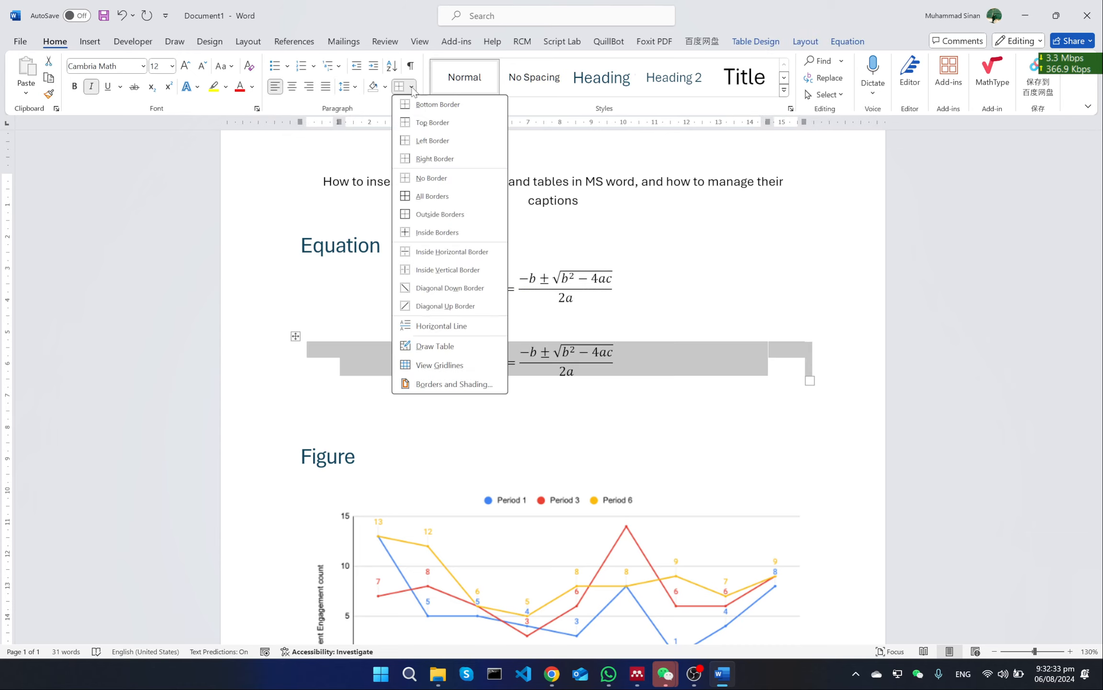
click(477, 200)
Enter the number (2) in the table's last cell, beside the second equation
click(789, 361)
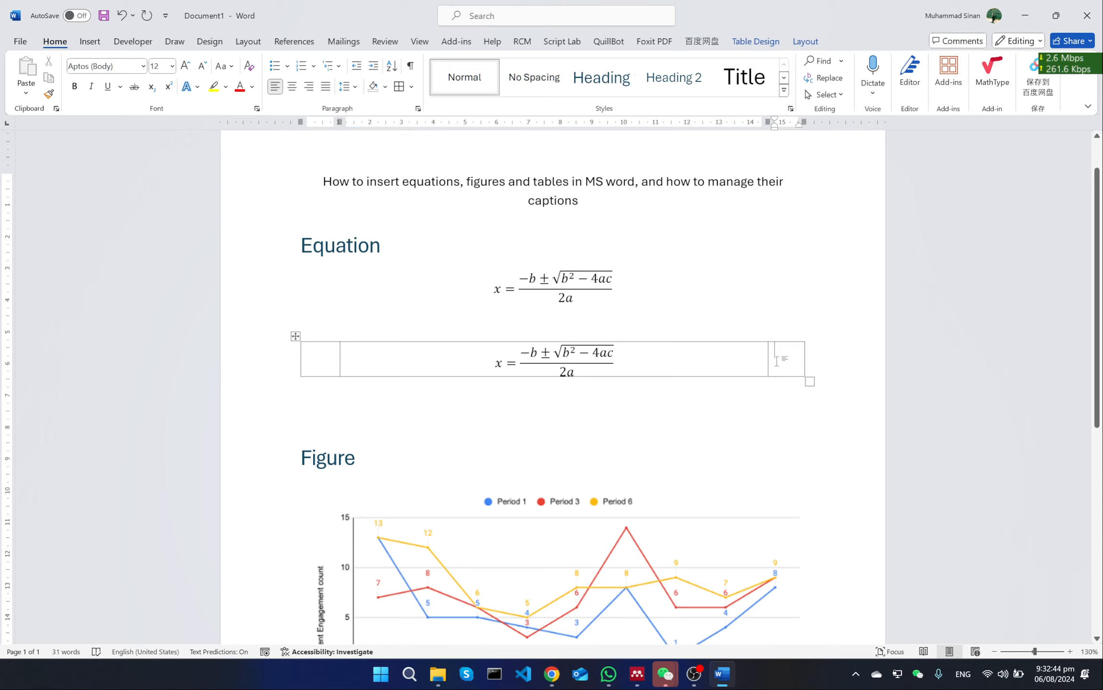
text(())
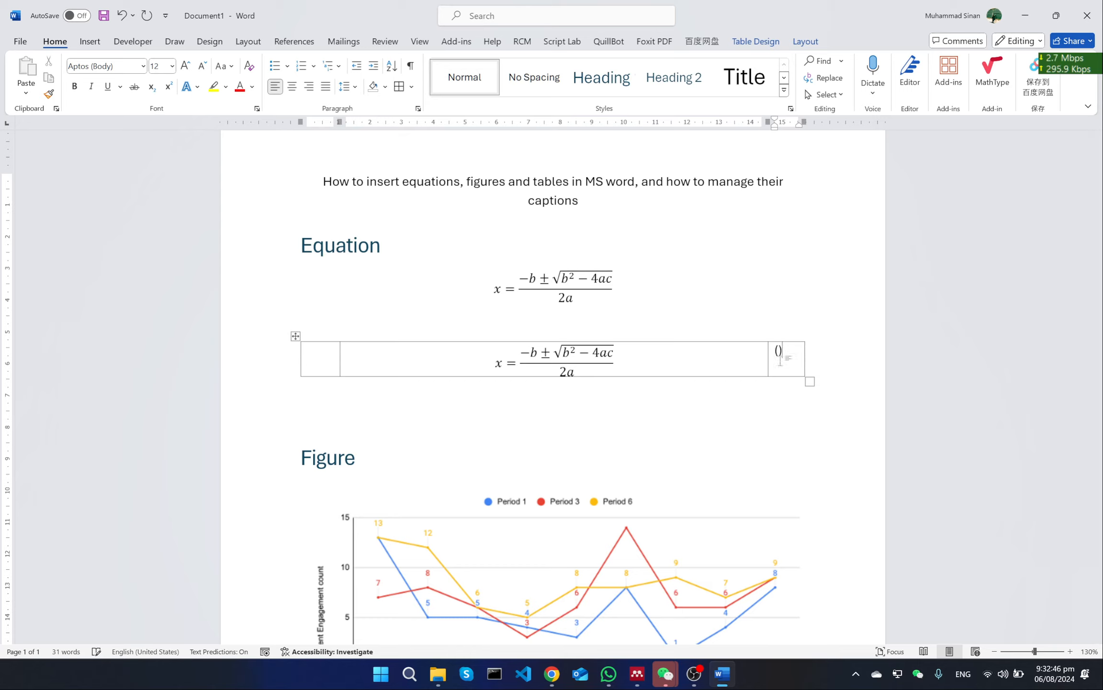
text(2)
Add a row of dashes and the number (1) after the first equation on its line
click(729, 286)
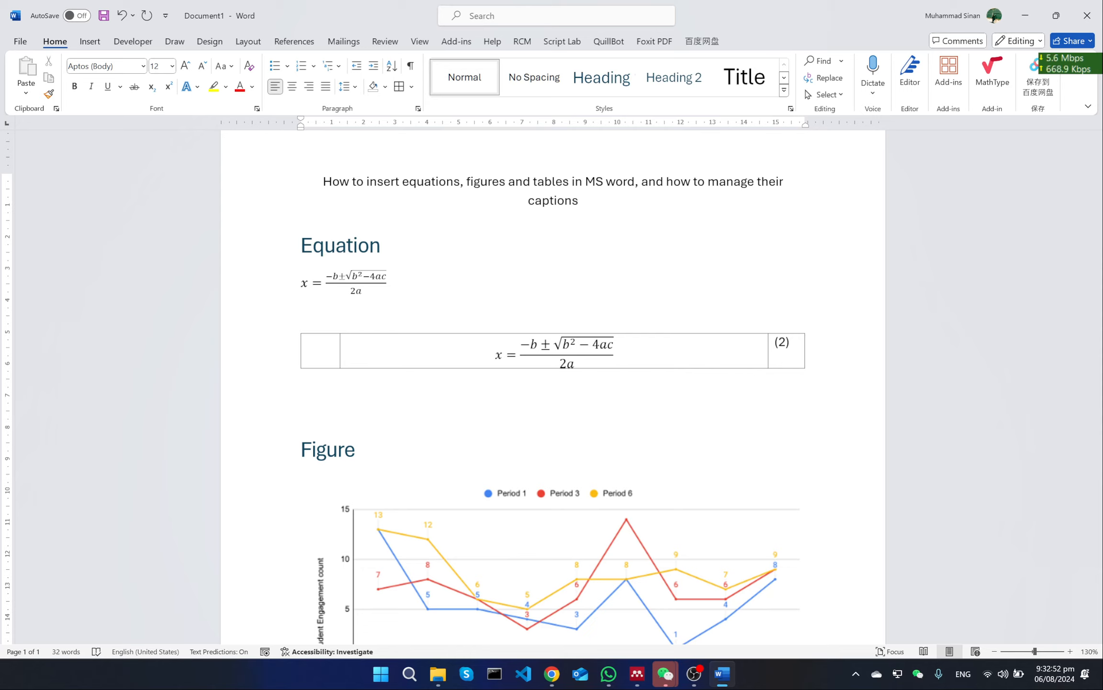
text(-------------- (1))
key(Left)
text(1)
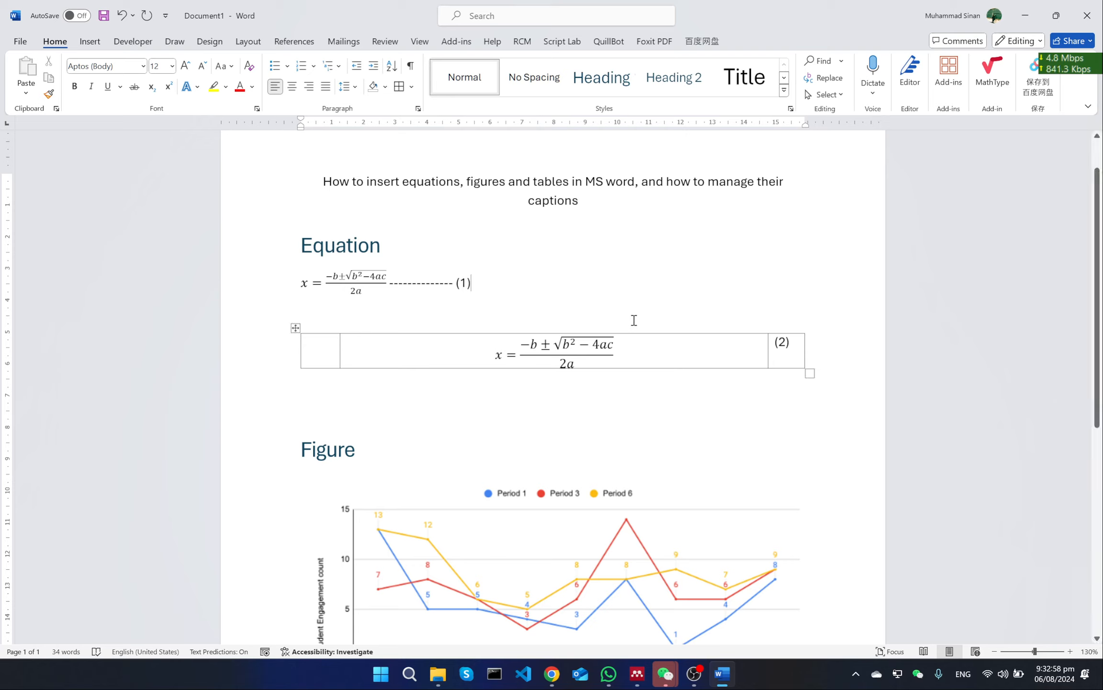
click(675, 348)
click(791, 350)
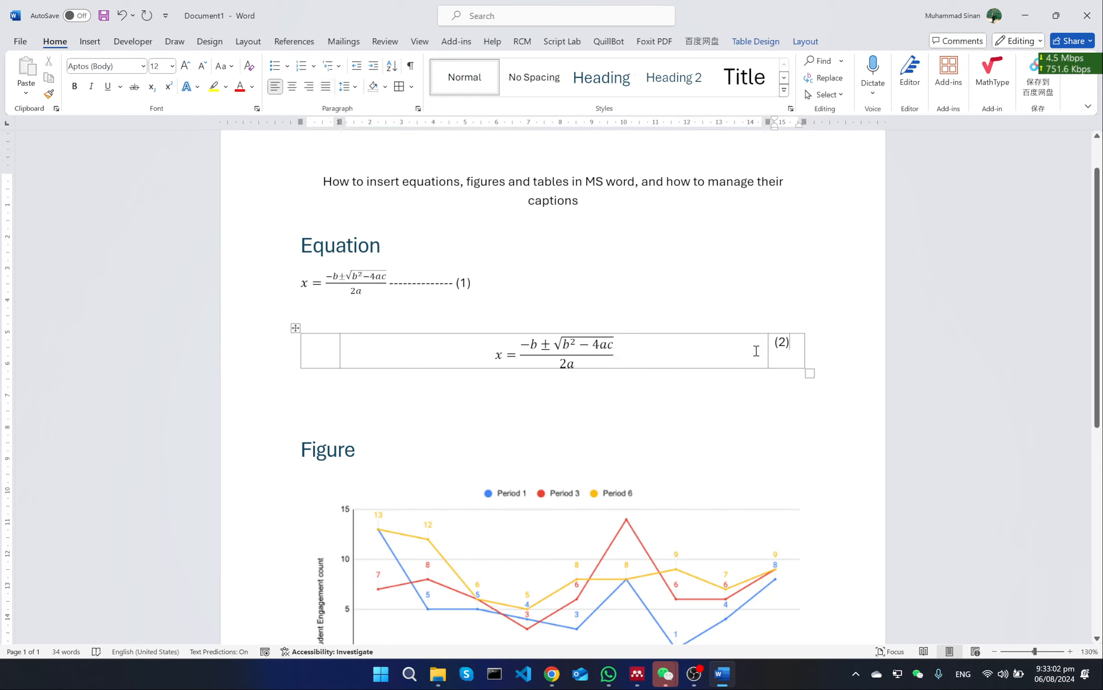
click(725, 350)
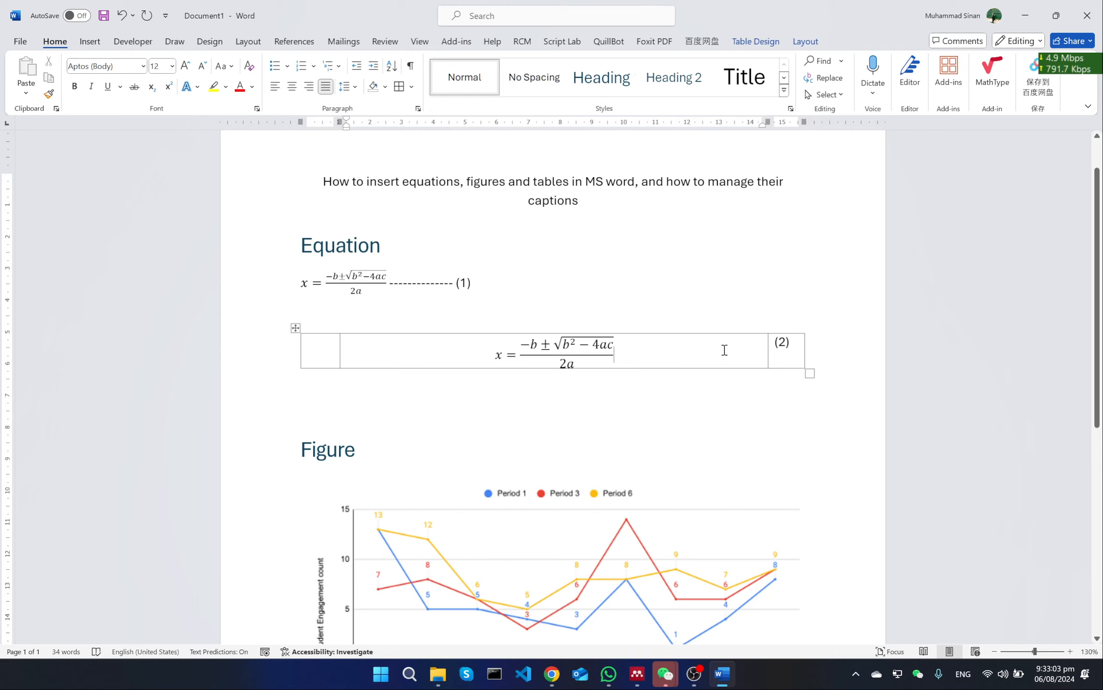
click(784, 347)
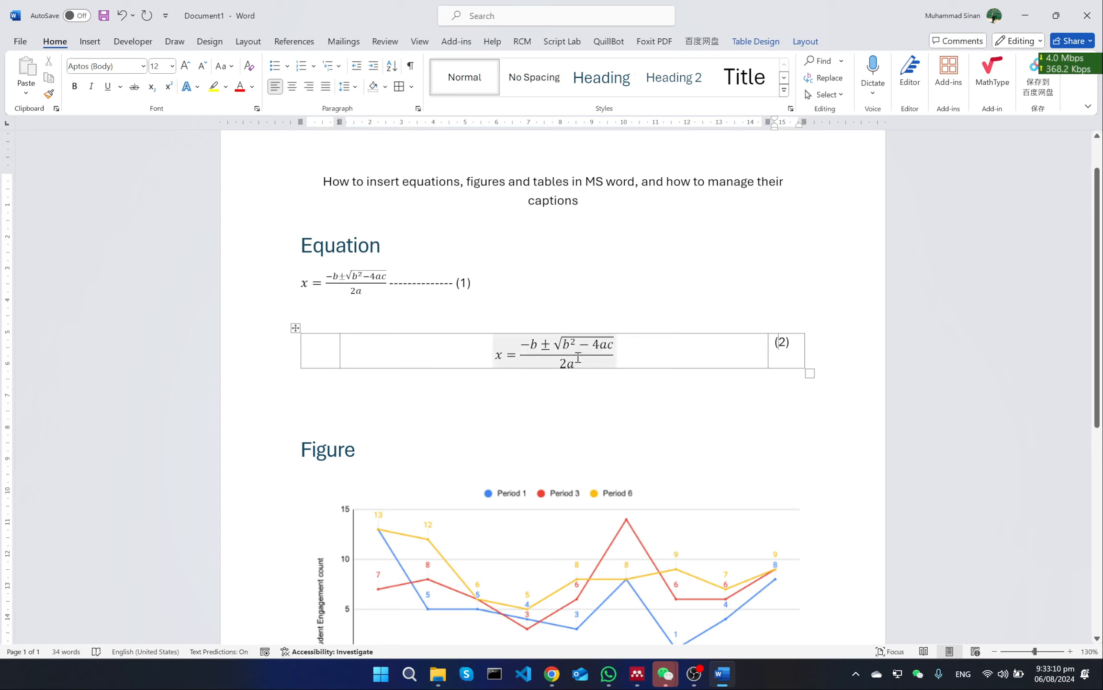
click(782, 342)
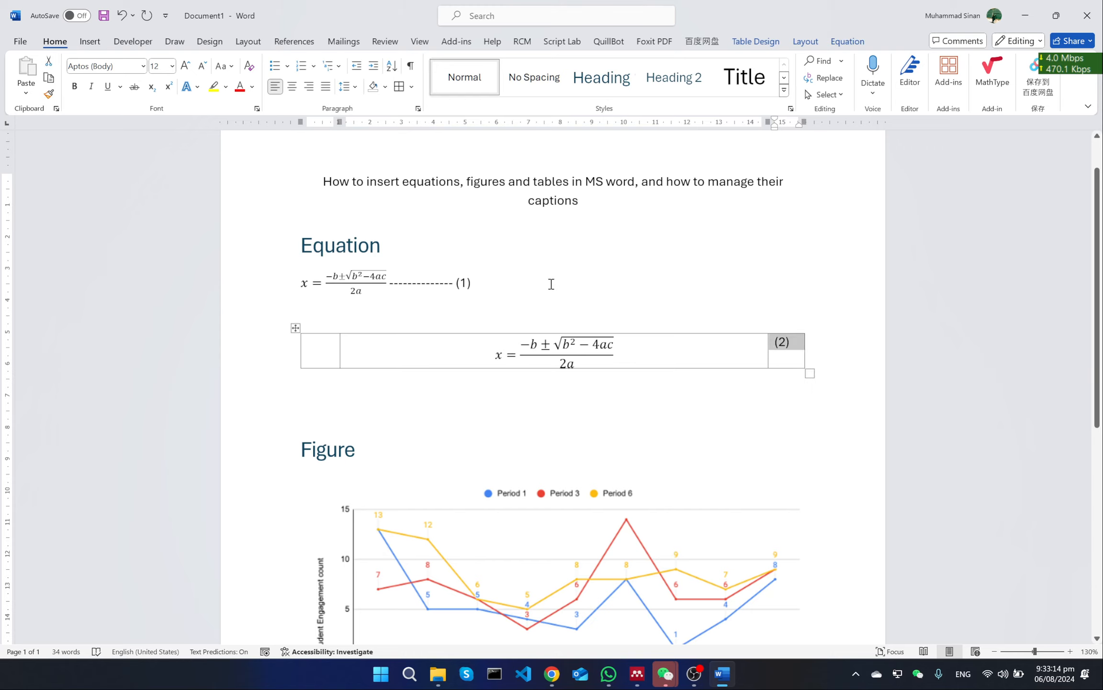
Delete the dashes and the number (1) behind the first equation, leaving the equation alone on its line
click(551, 284)
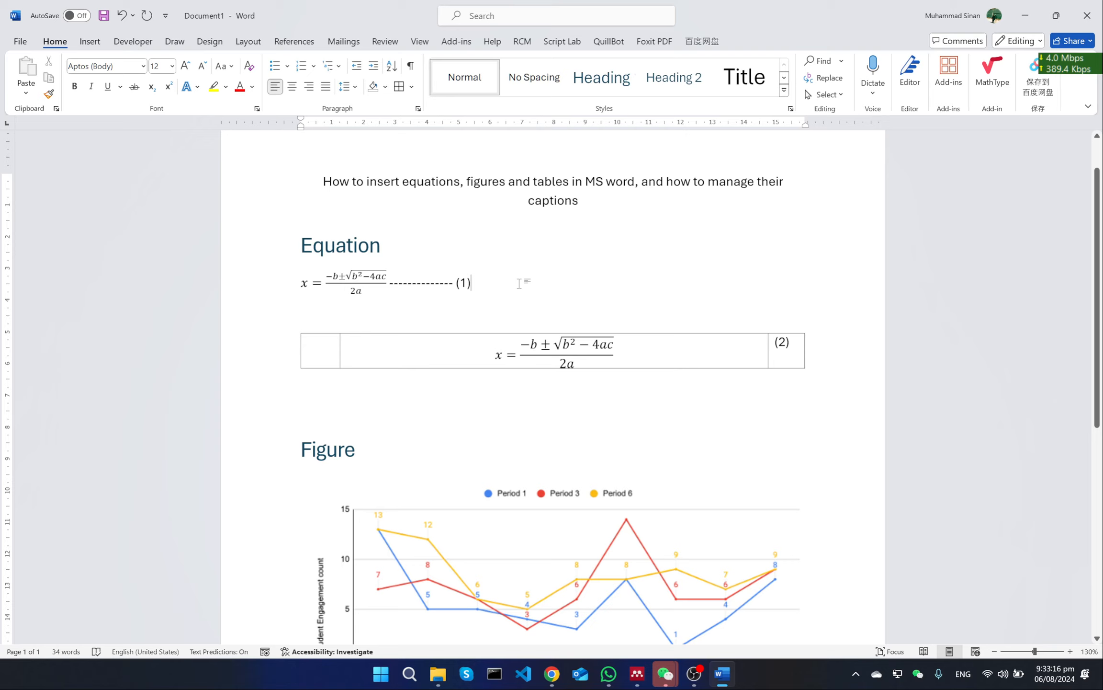
drag(519, 283, 301, 285)
click(500, 278)
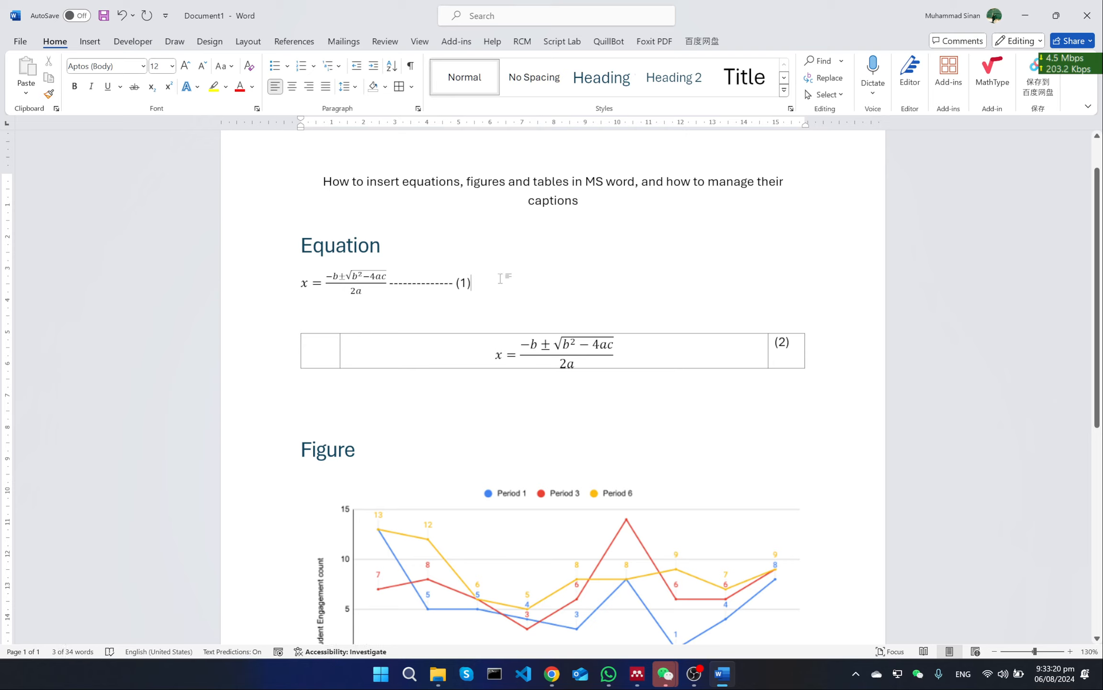
key(BackSpace)
key(BackSpace)
key(BackSpace)
key(BackSpace)
key(BackSpace)
key(BackSpace)
key(BackSpace)
key(BackSpace)
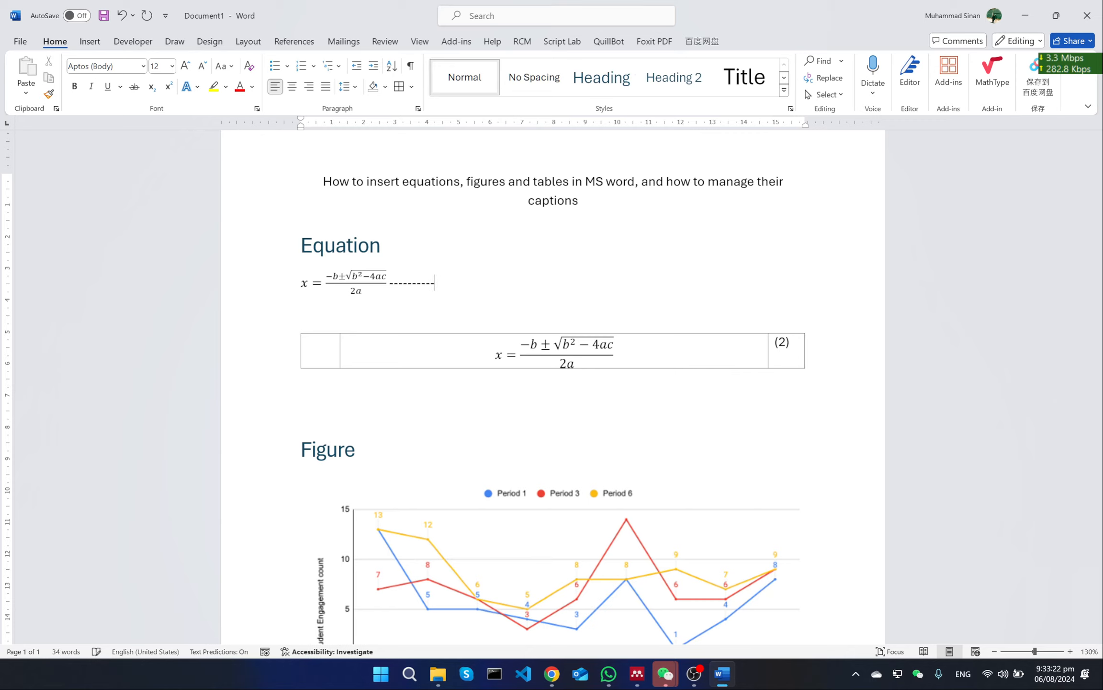
key(BackSpace)
key(BackSpace)
key(BackSpace)
key(BackSpace)
key(BackSpace)
key(BackSpace)
key(BackSpace)
key(BackSpace)
key(BackSpace)
key(BackSpace)
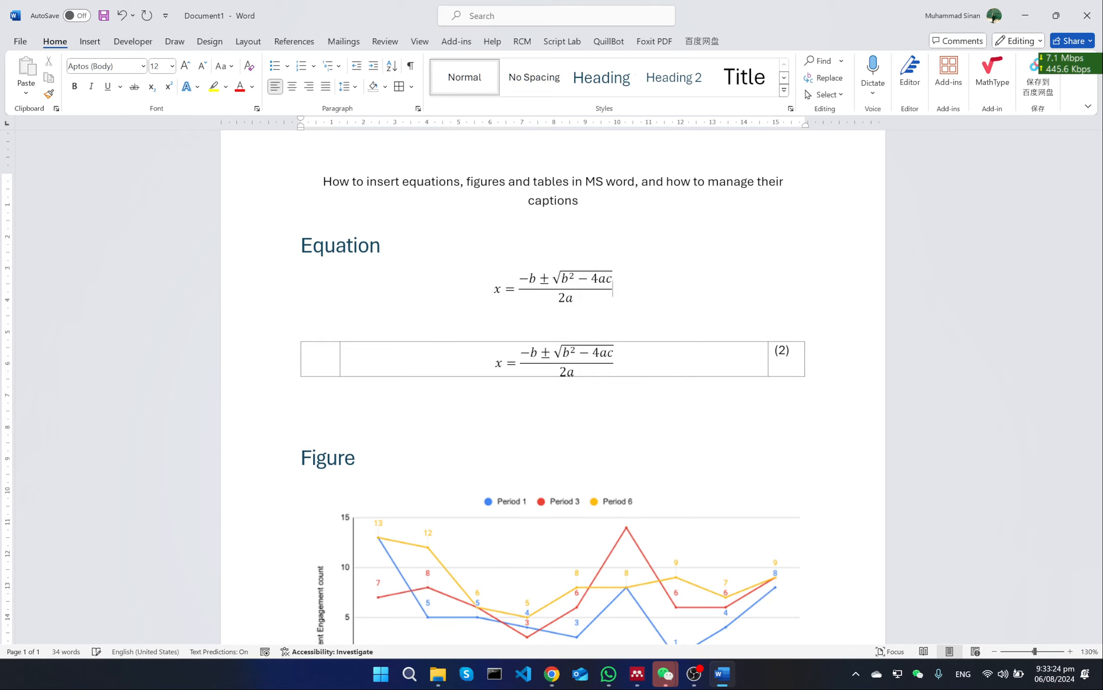
Clear the number (2) from the table's last cell beside the second equation
click(794, 356)
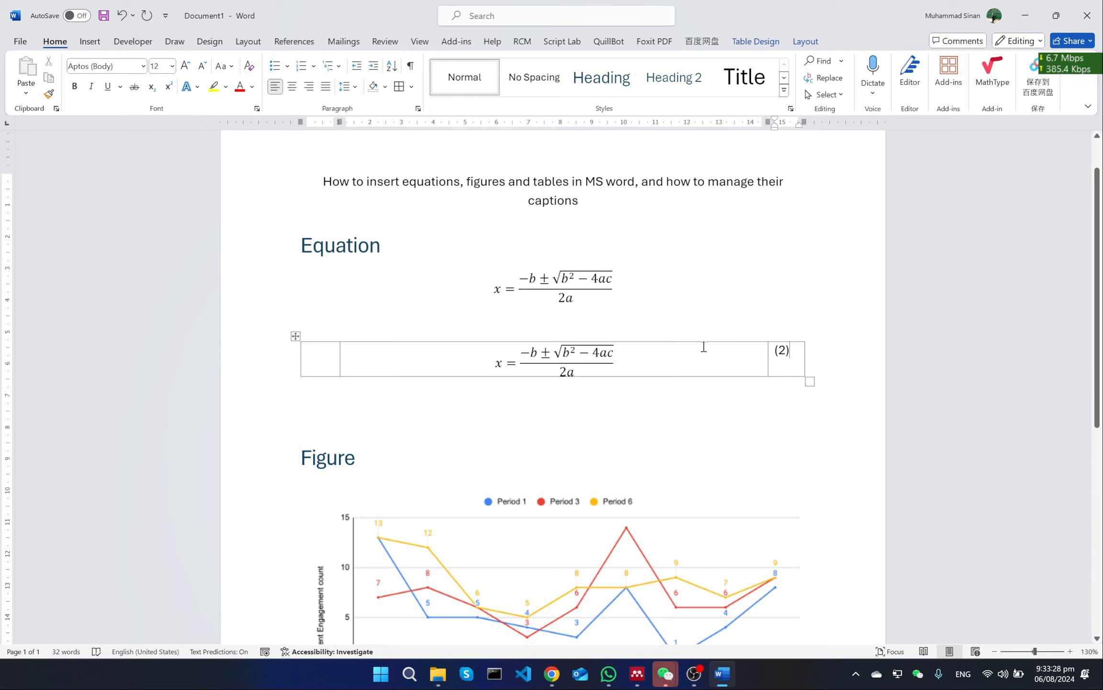
key(BackSpace)
key(BackSpace)
key(BackSpace)
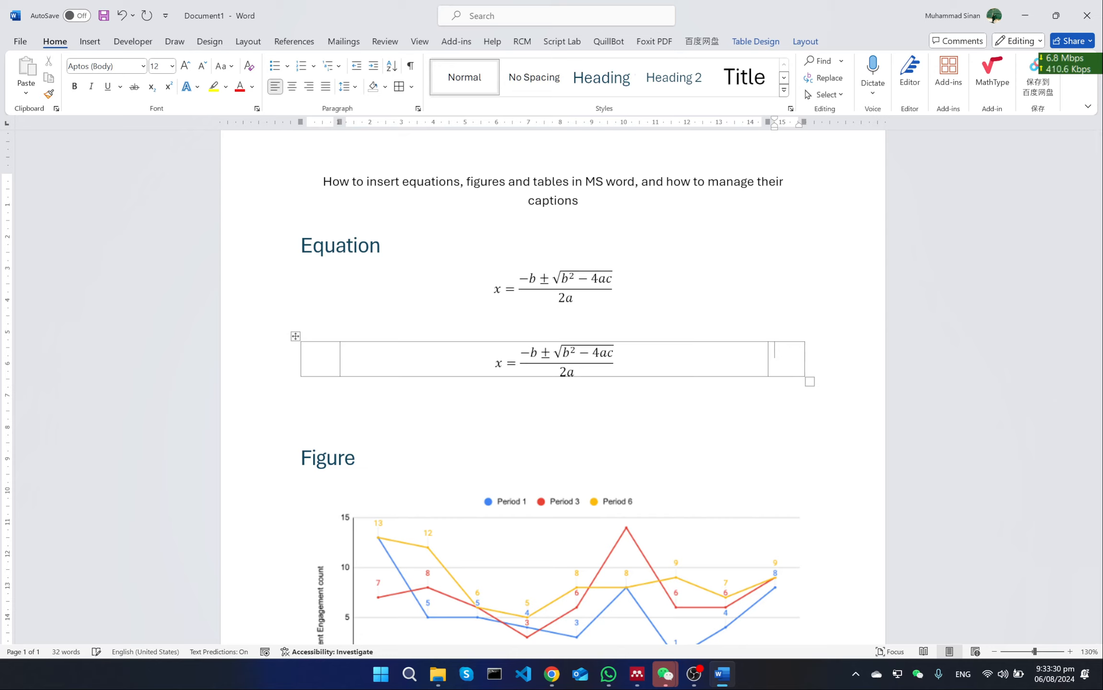
click(454, 392)
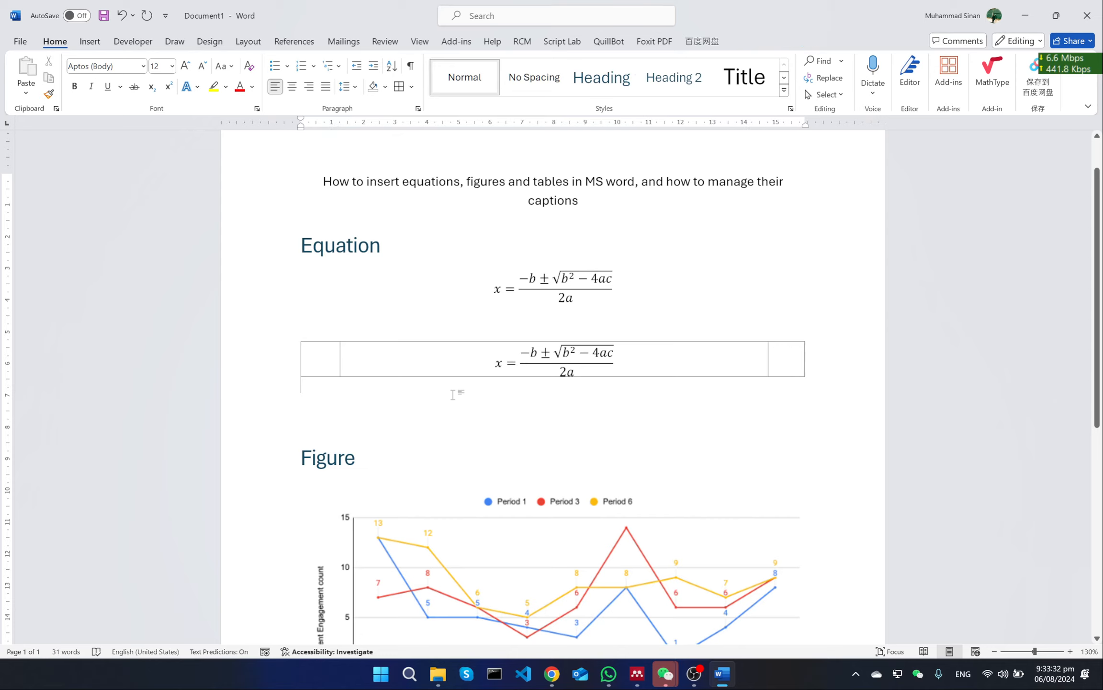
click(408, 357)
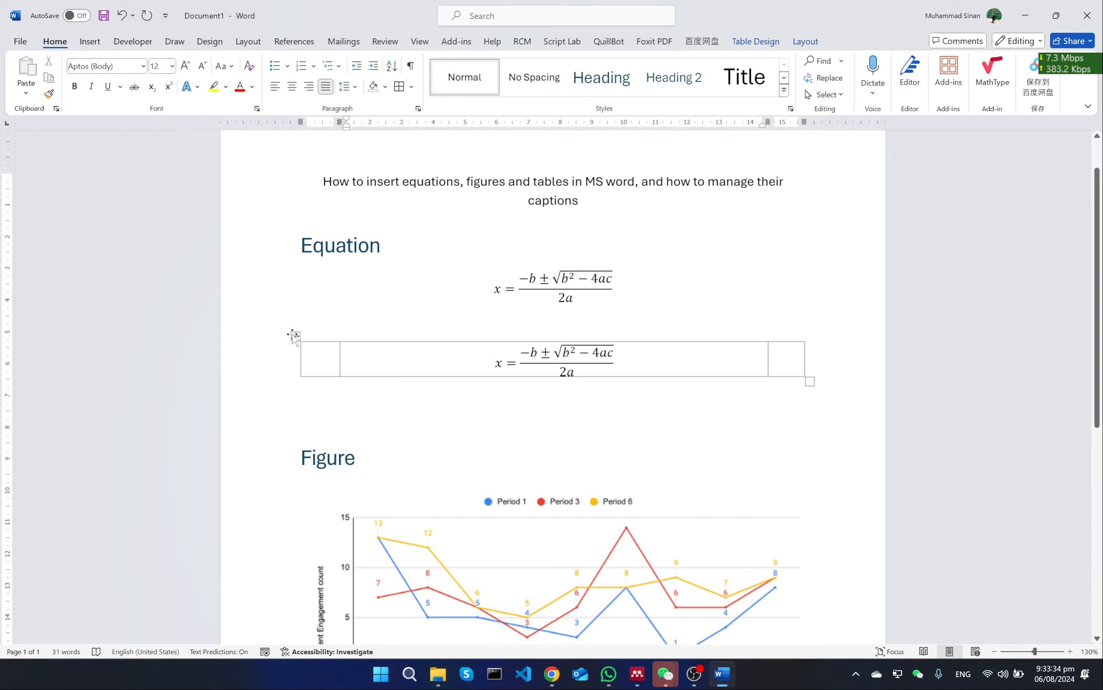
right_click(494, 361)
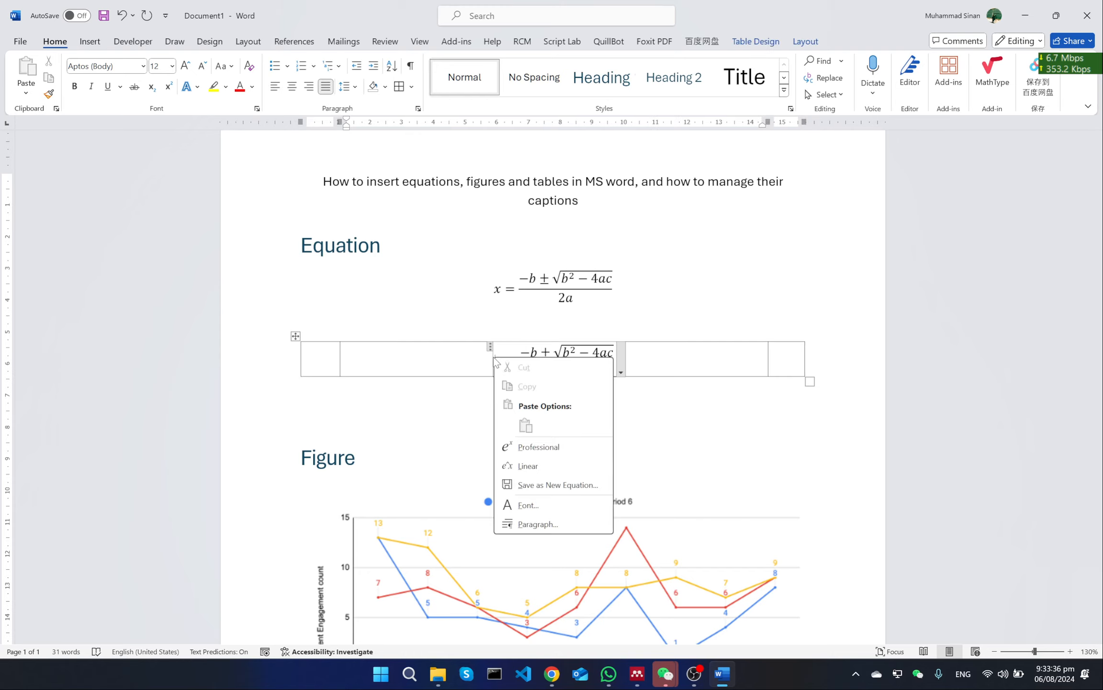
key(Escape)
Insert a caption above the equation's layout table using the Equation label, with the label excluded so only the number is inserted
right_click(295, 336)
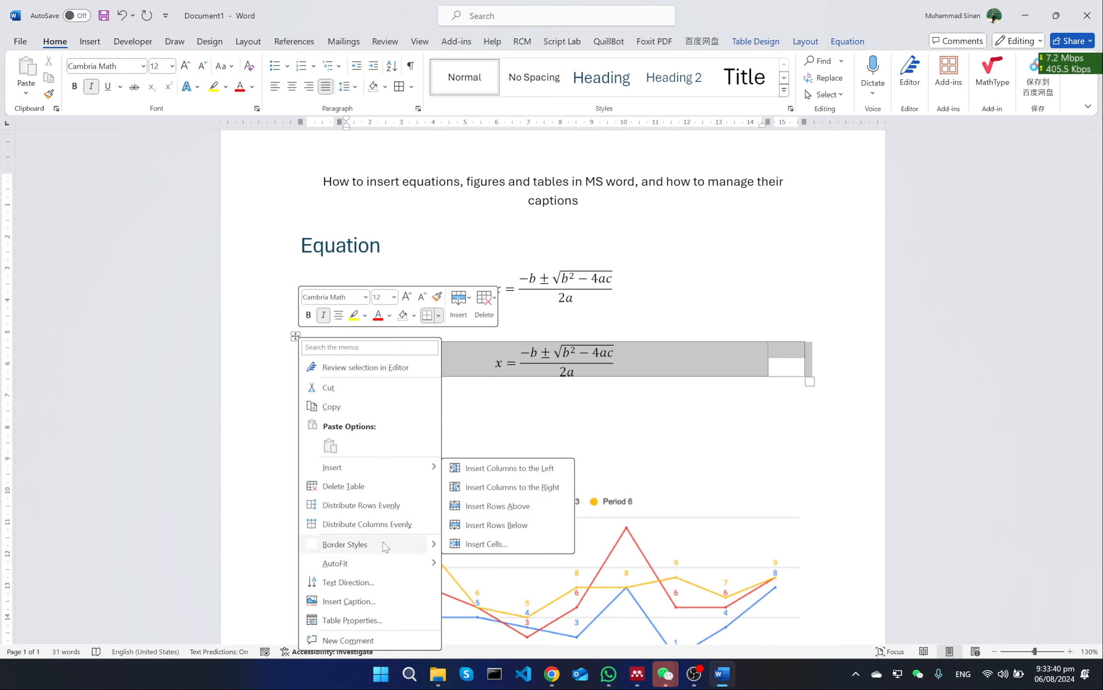
click(383, 602)
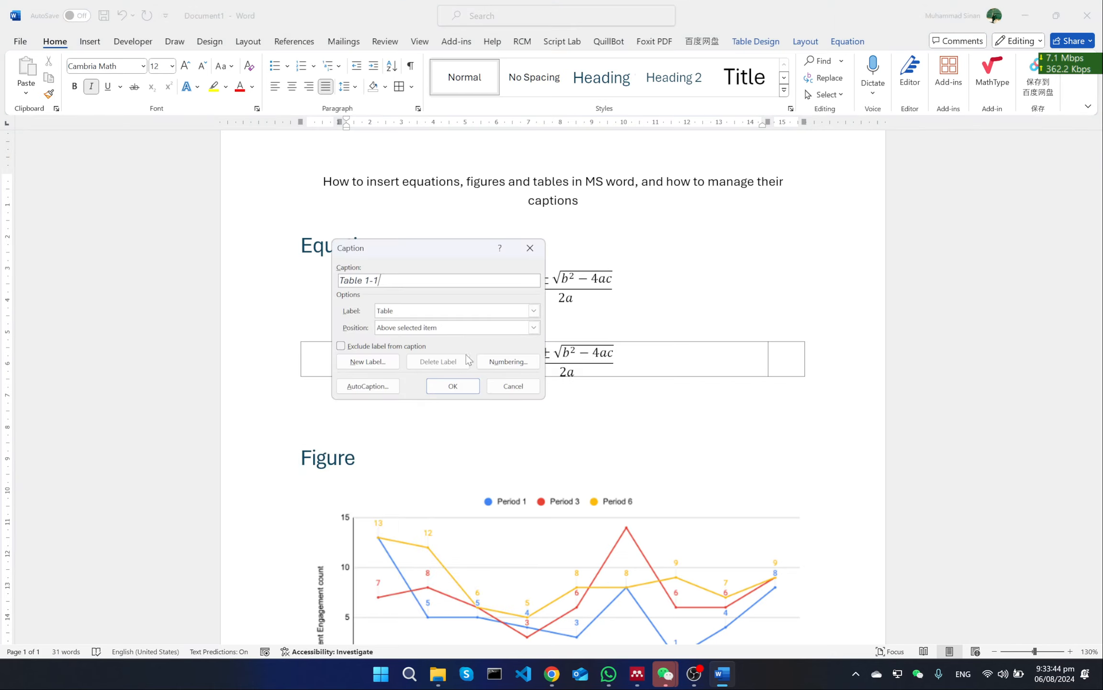
click(417, 308)
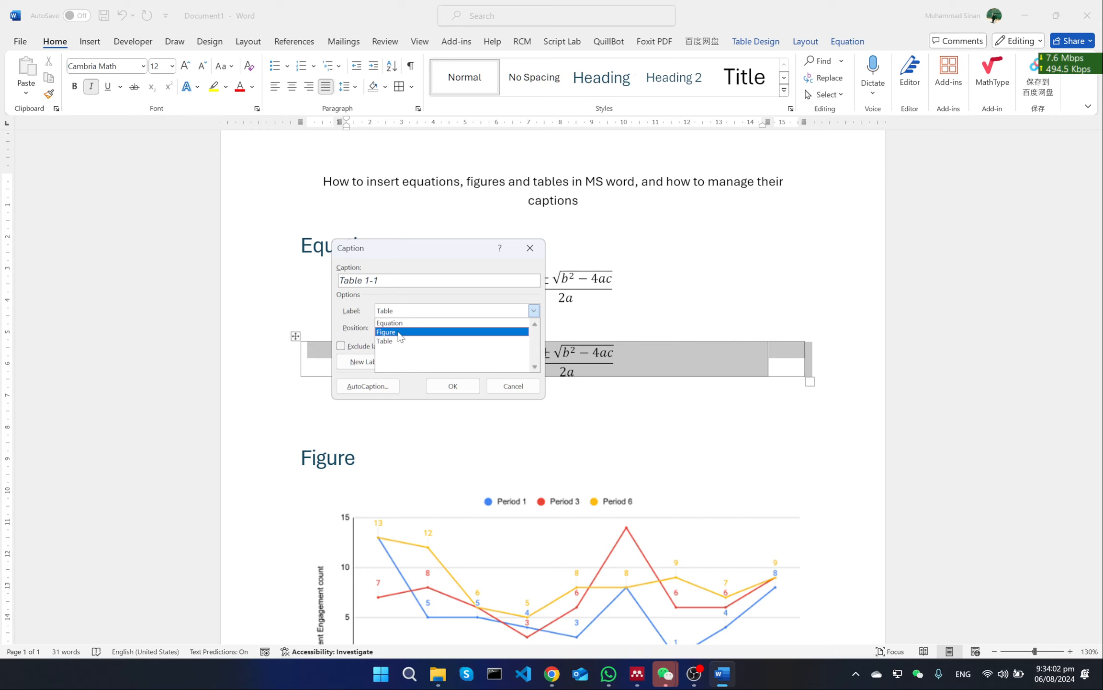
click(434, 323)
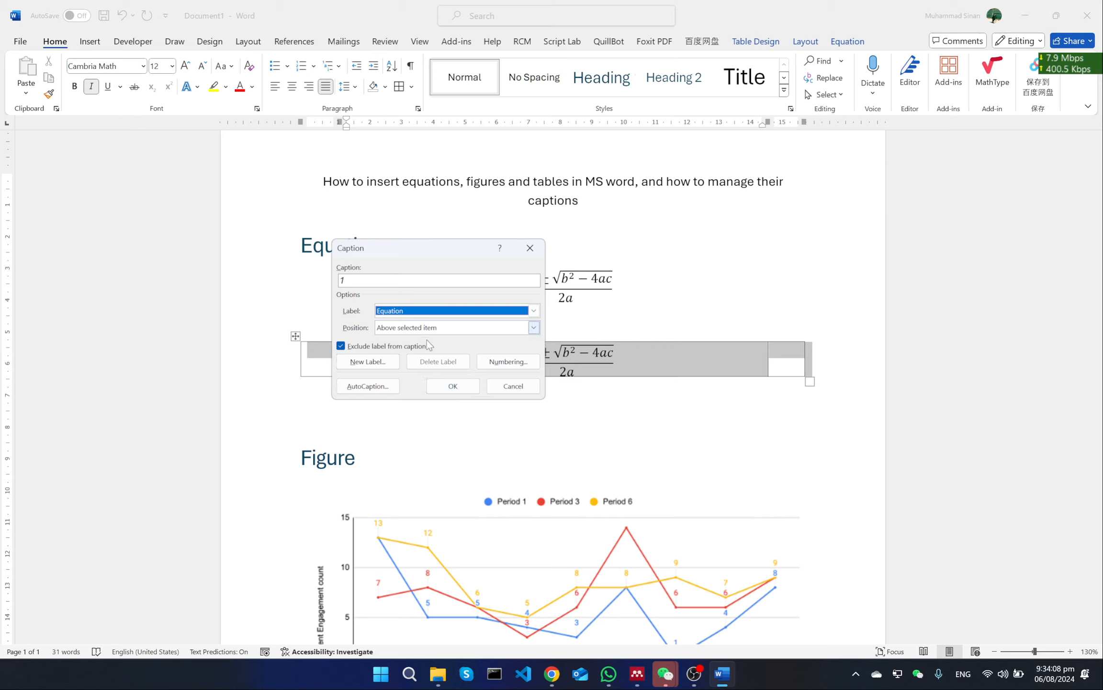
click(453, 386)
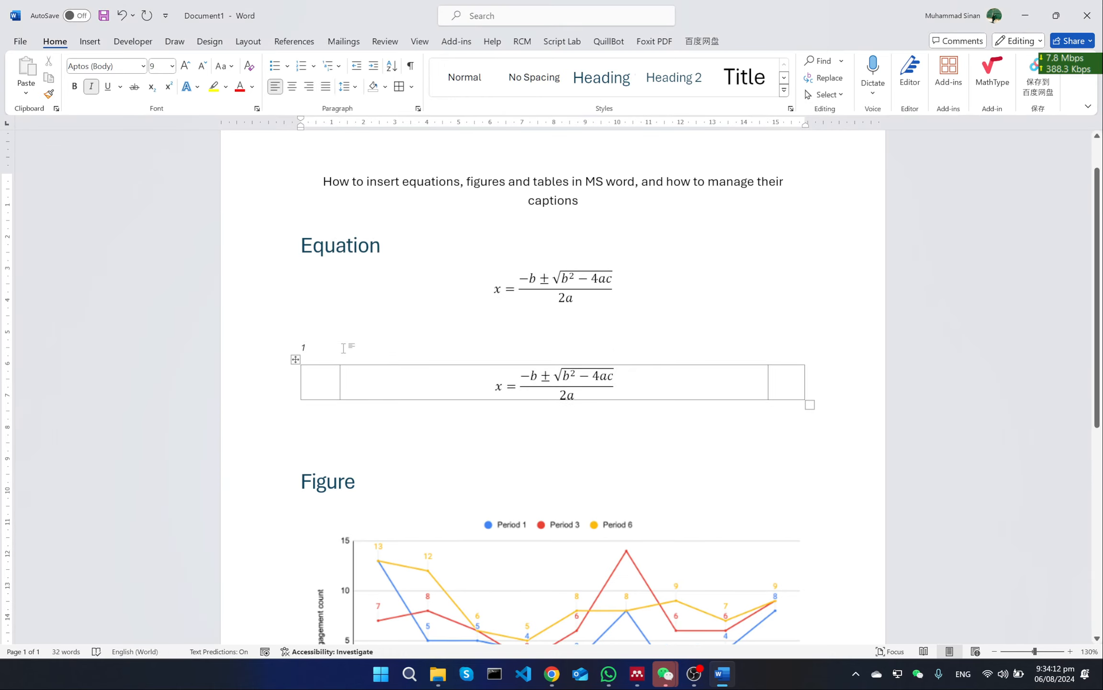
Move the caption number from the line above the layout table into the table's last cell and remove the leftover caption line
text(/)
key(BackSpace)
key(BackSpace)
key(ctrl+c)
key(BackSpace)
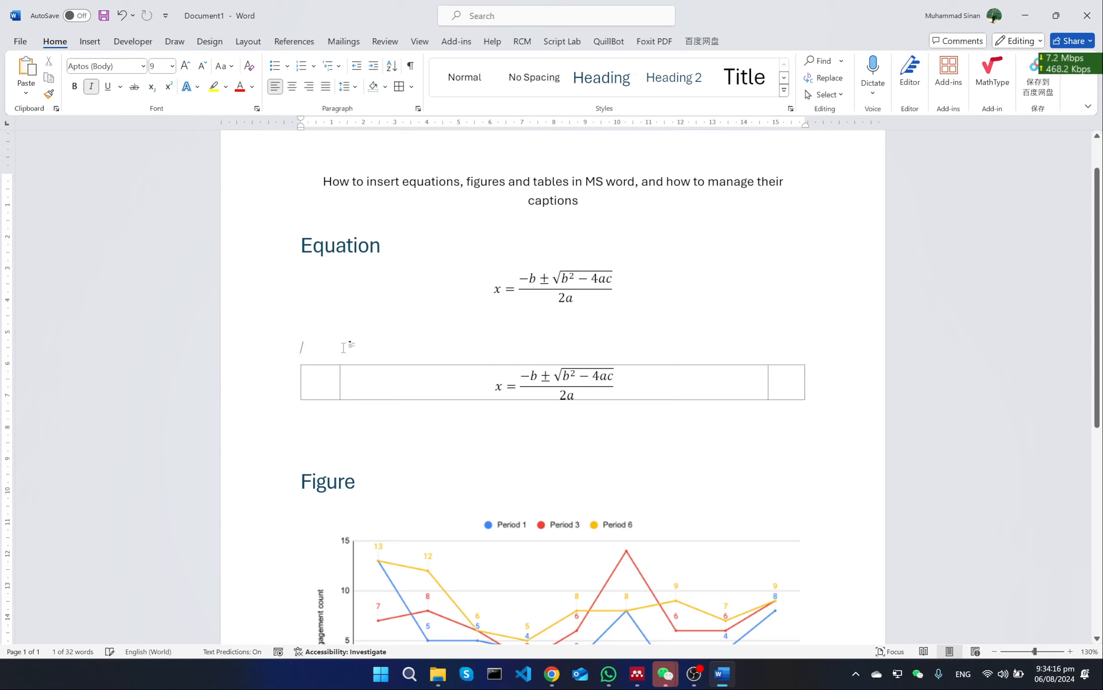
key(BackSpace)
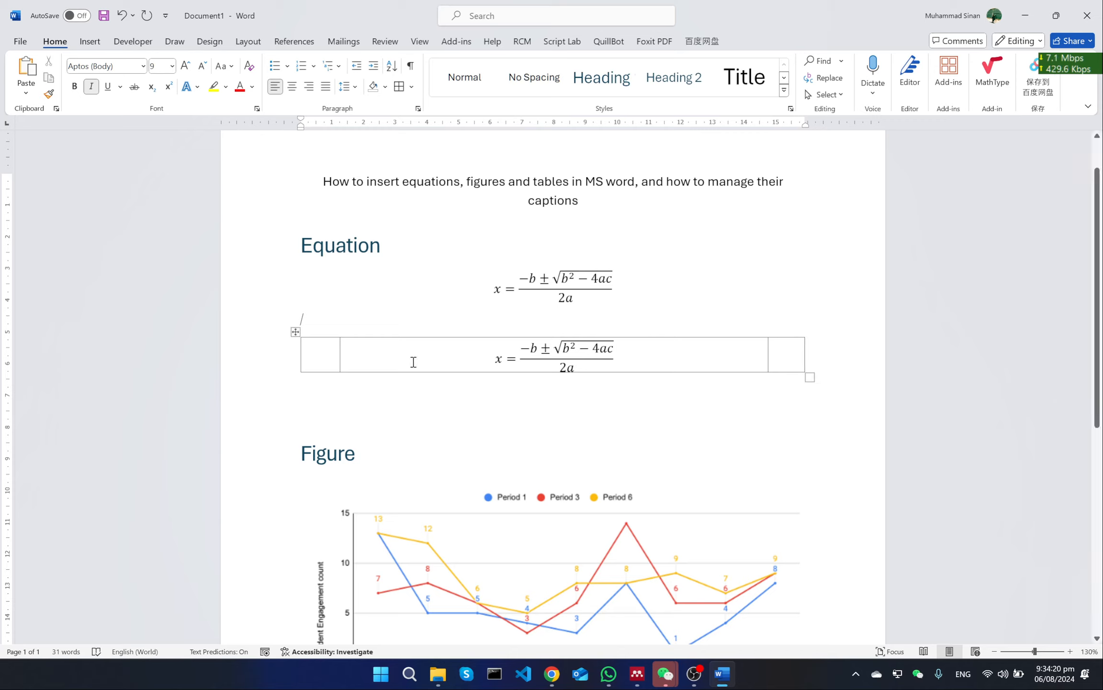
click(783, 345)
key(ctrl+v)
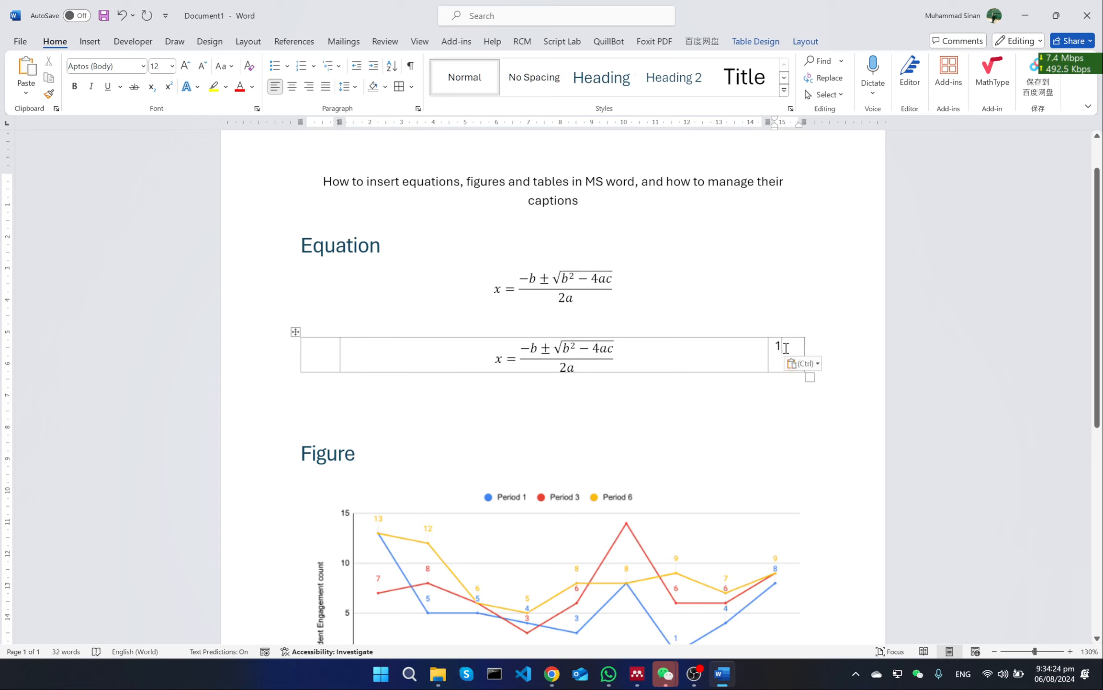
Enclose the caption number in the table's last cell in parentheses
text())
key(Left)
key(Left)
text(()
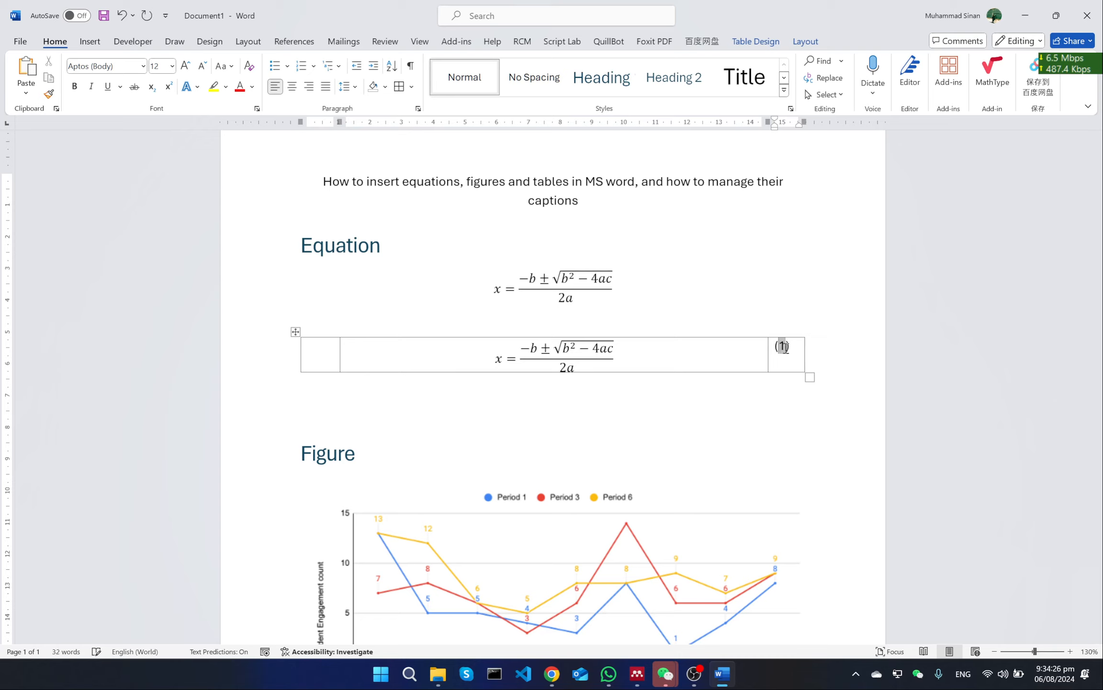
click(799, 350)
Increase the paragraph spacing before the number (1) in the table's last cell and centre it horizontally
scroll(796, 352, down, 1)
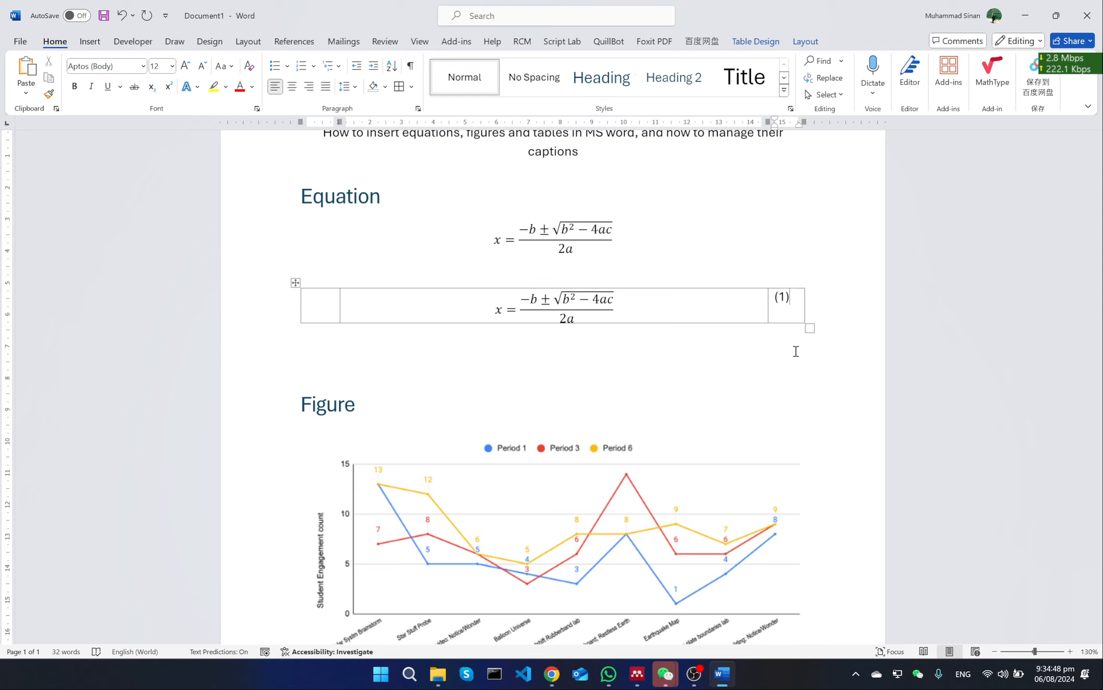
click(756, 302)
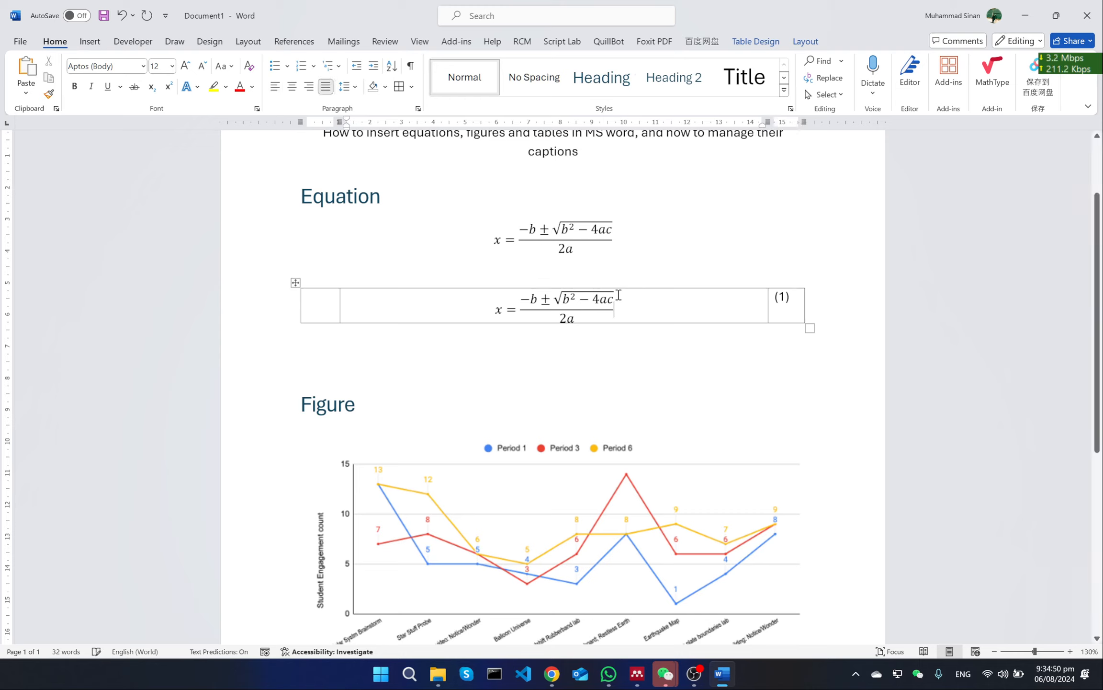
click(803, 303)
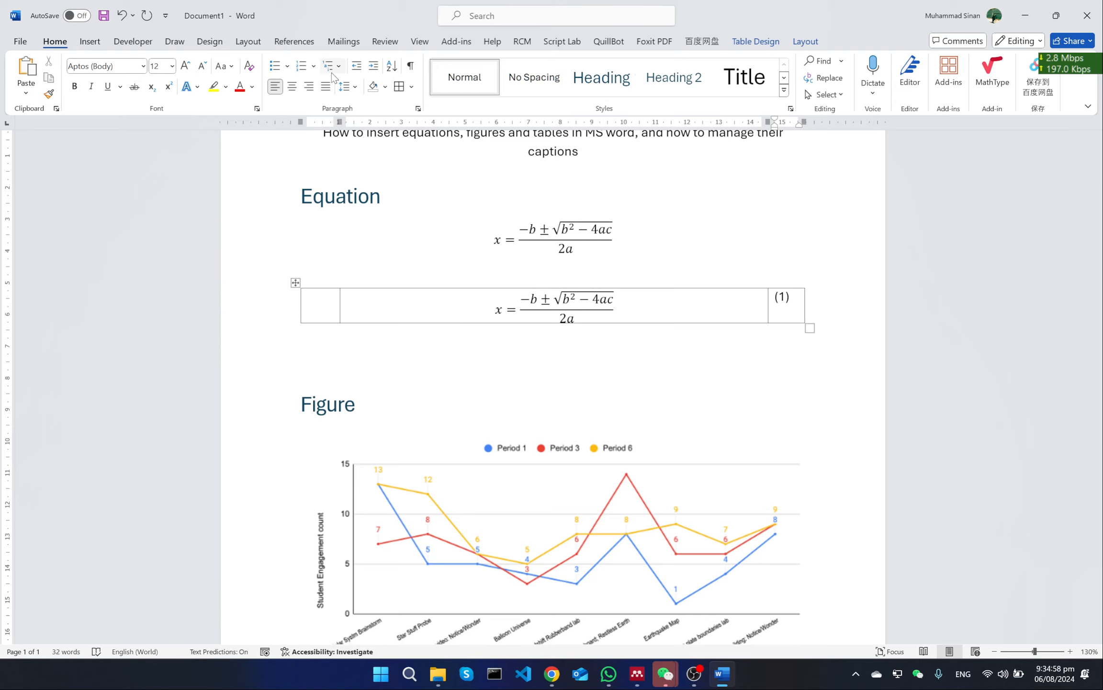
click(247, 43)
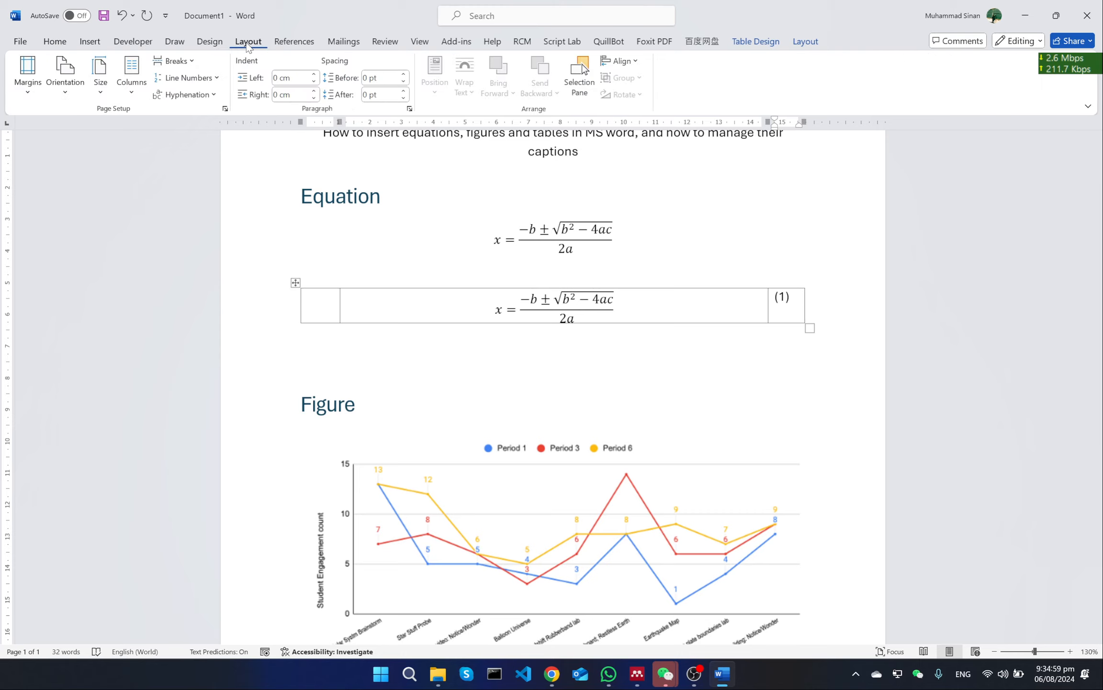
click(403, 74)
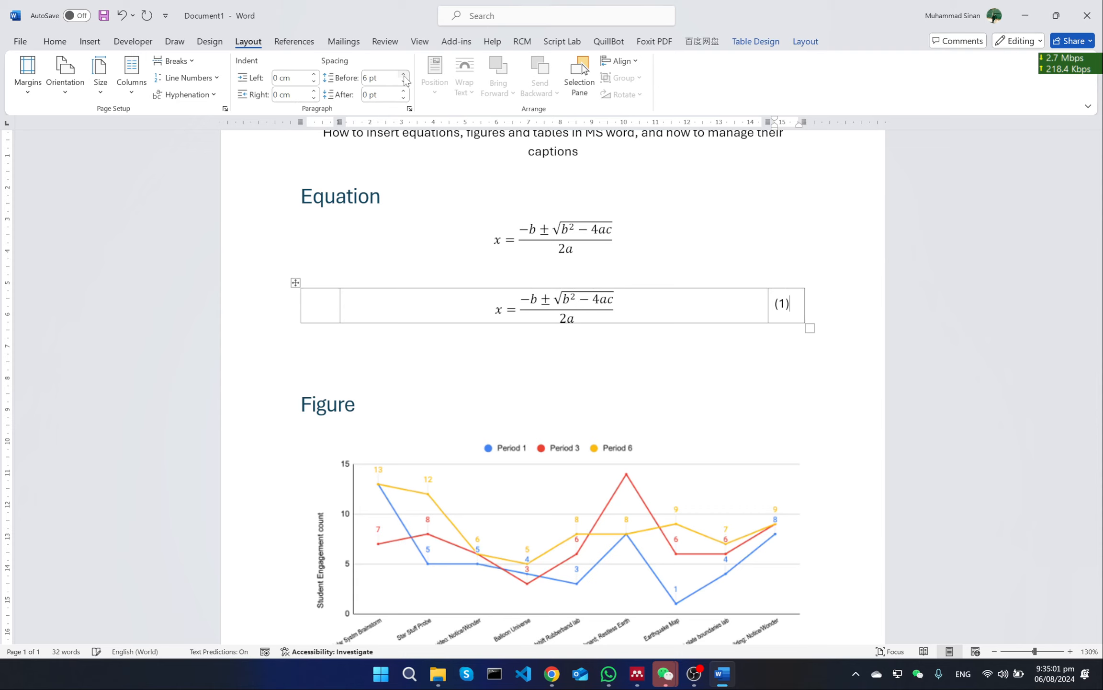
click(54, 47)
click(291, 86)
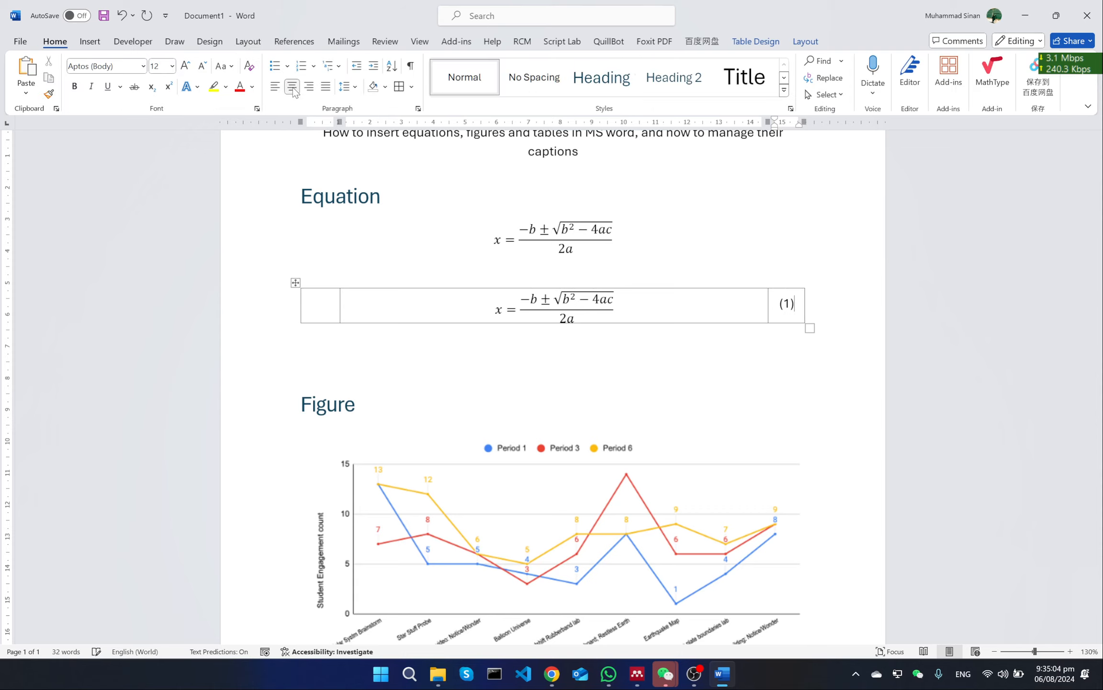
Remove all borders from the layout table holding the numbered equation
click(296, 282)
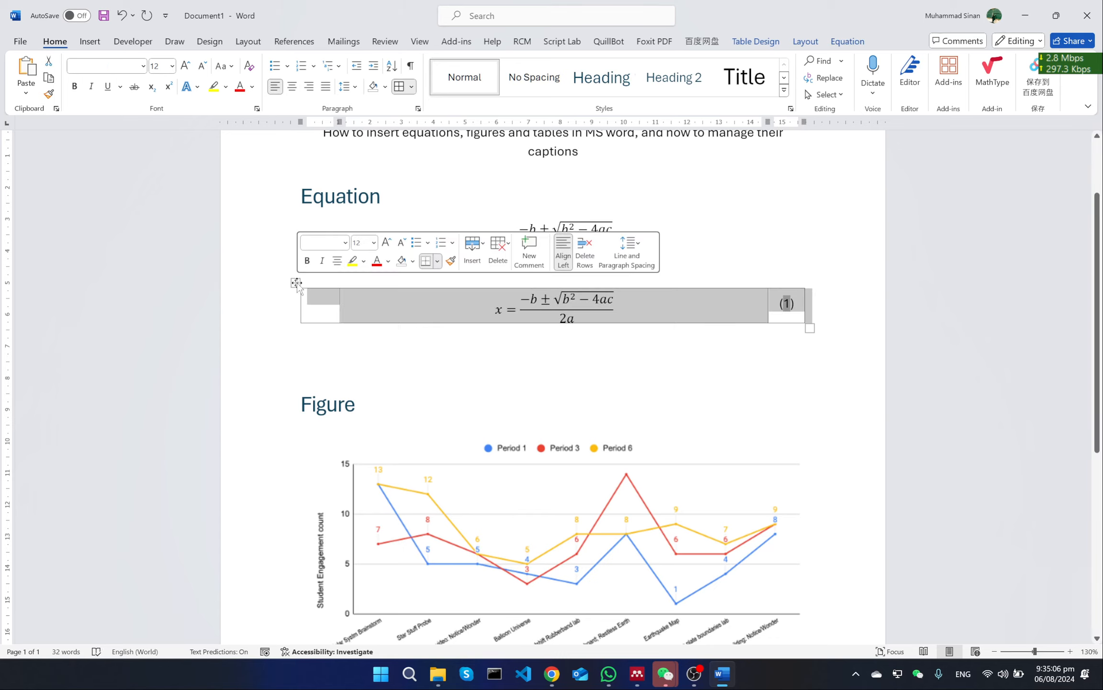
click(399, 86)
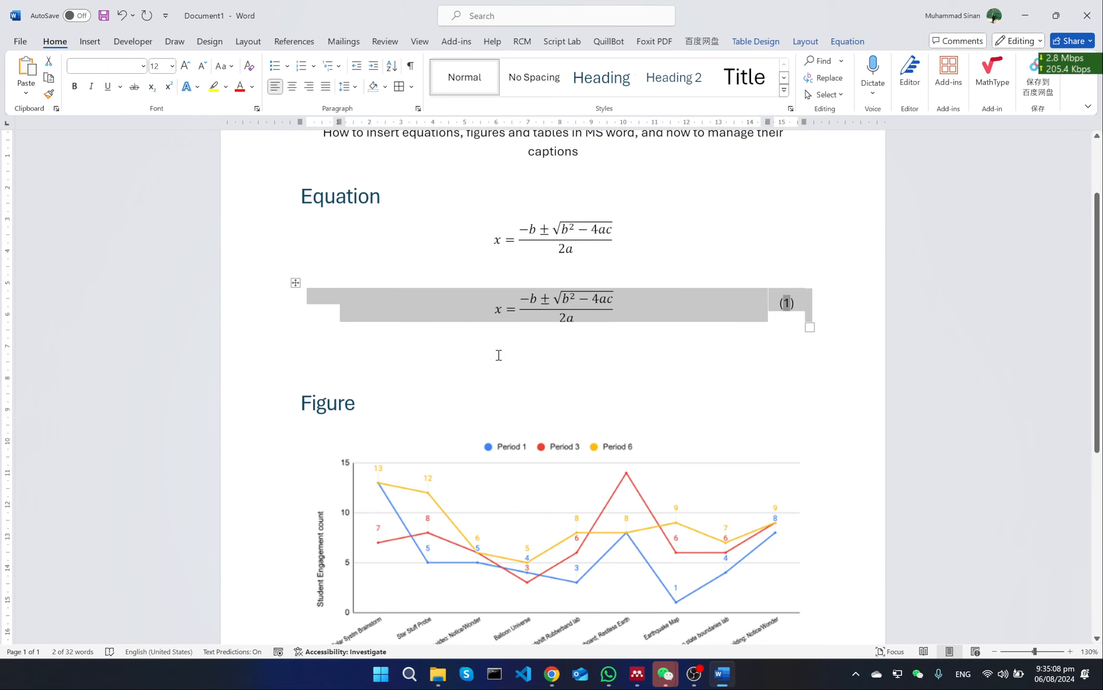
click(497, 354)
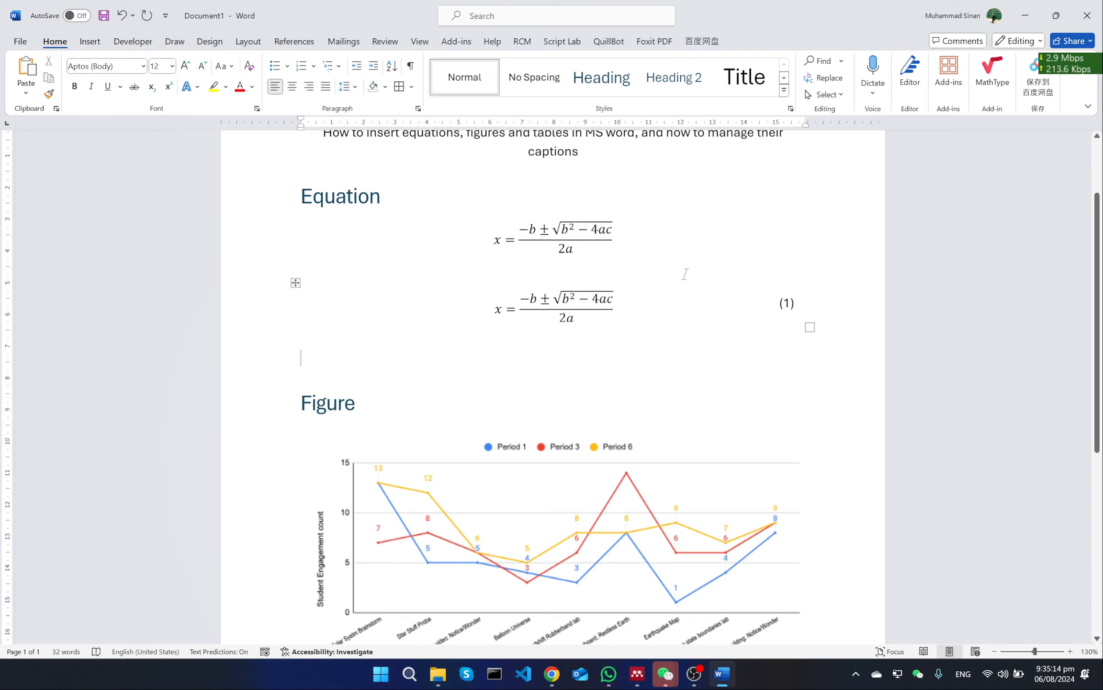
Delete the first, unnumbered equation under the Equation heading together with its empty line
click(715, 236)
drag(716, 236, 423, 241)
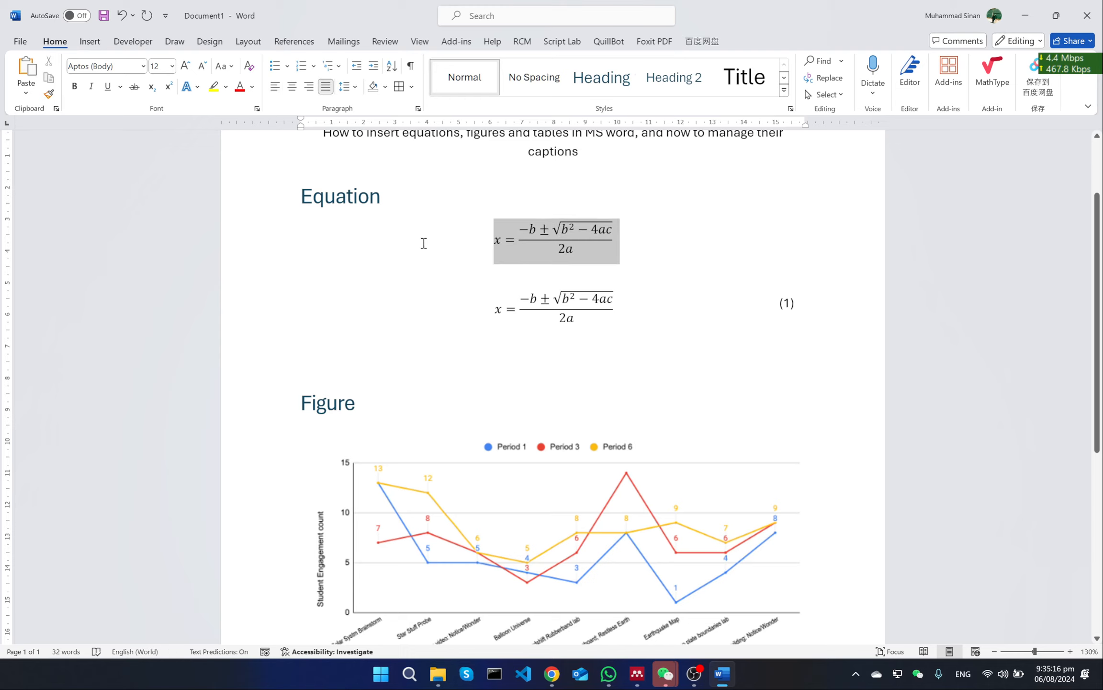
key(Delete)
key(Delete)
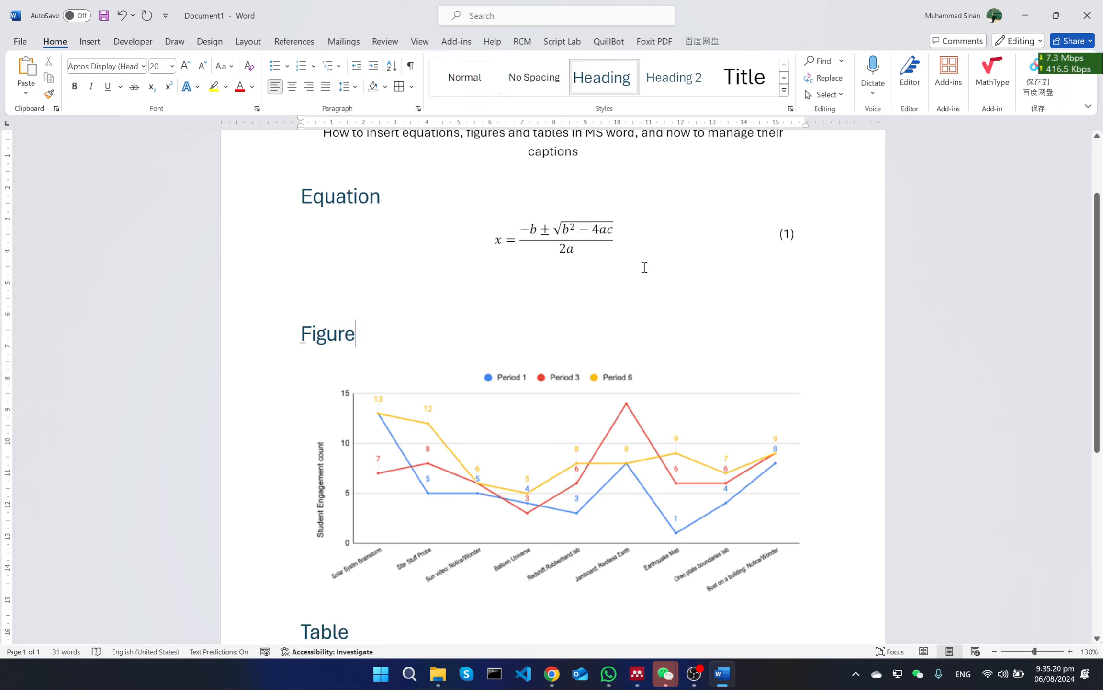
Set the font size of the numbered equation and its number (1) to 10
drag(802, 235, 538, 242)
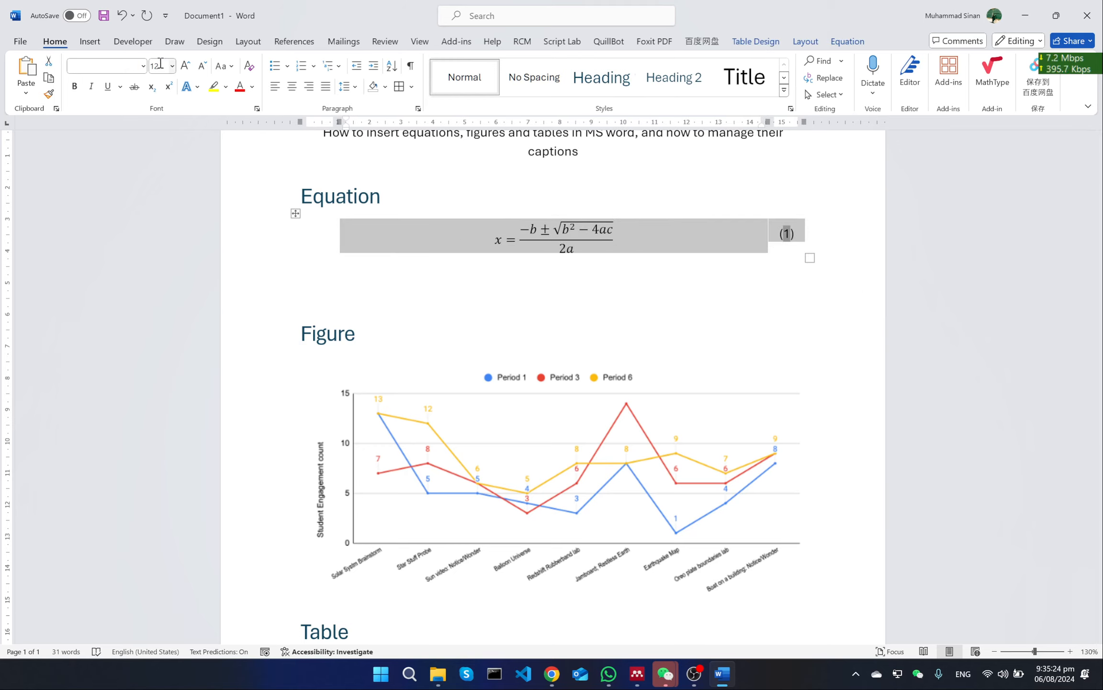
click(160, 64)
click(160, 64)
key(BackSpace)
key(BackSpace)
text(10)
key(Return)
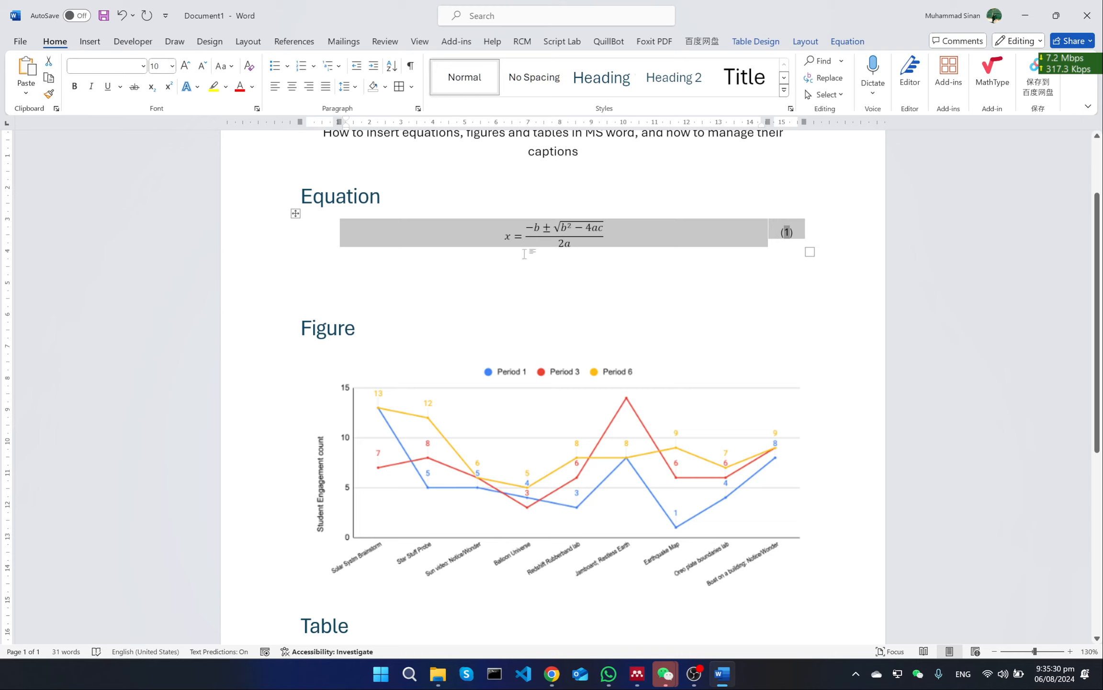
click(577, 280)
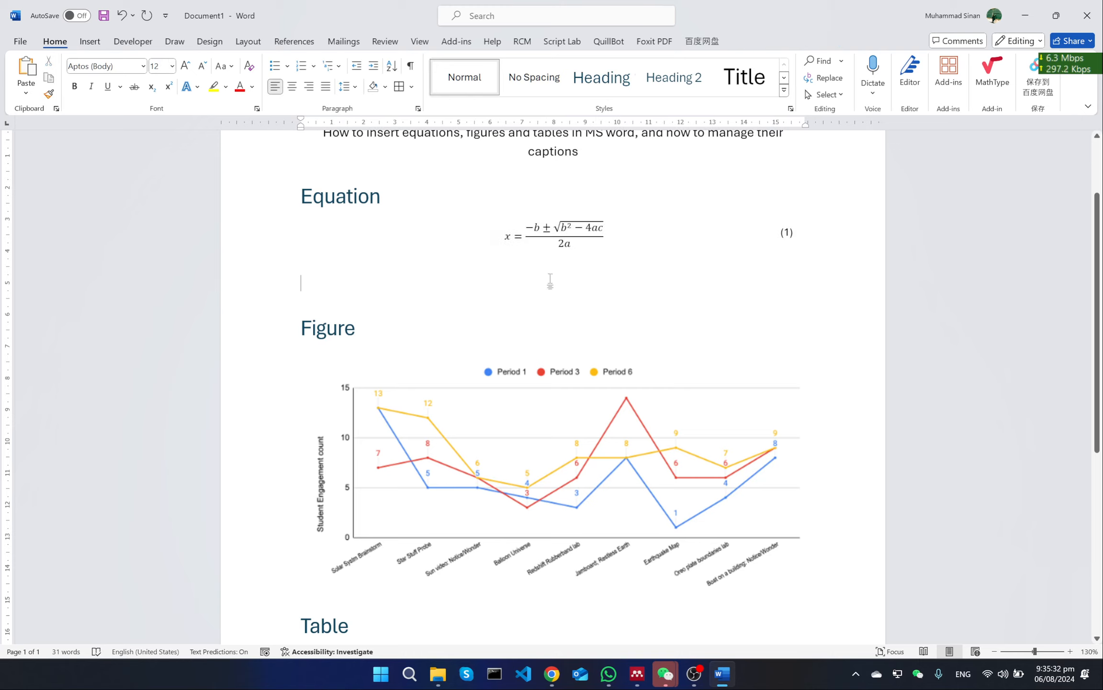
Copy the whole layout table with the numbered equation and paste the duplicate on the empty line below it
click(419, 239)
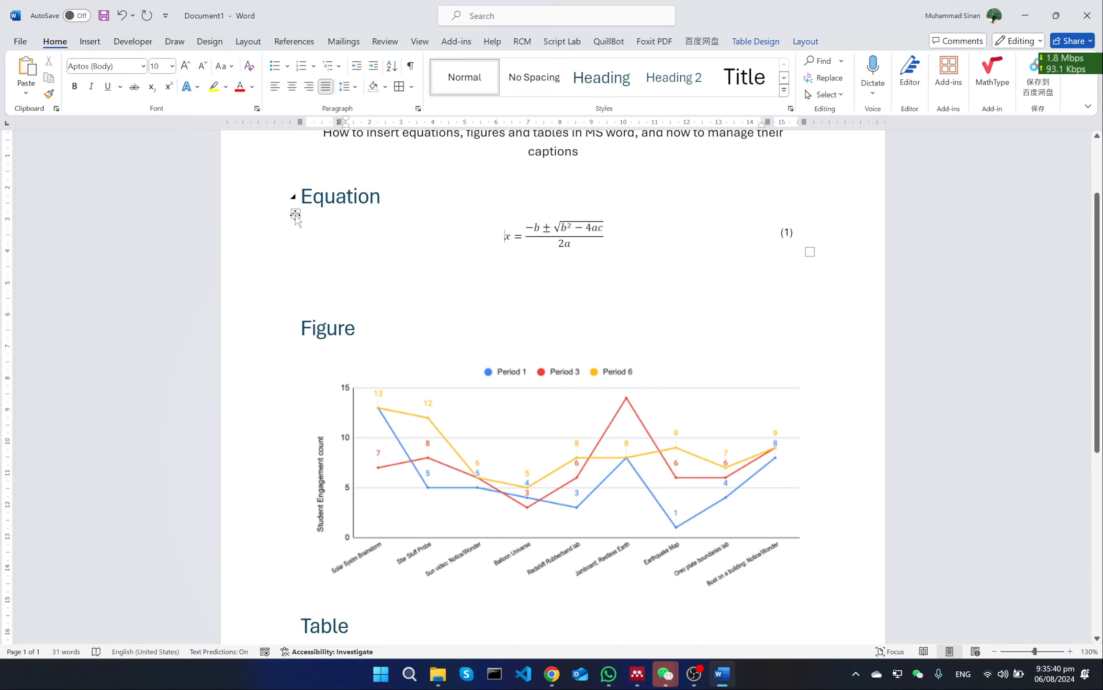
click(357, 281)
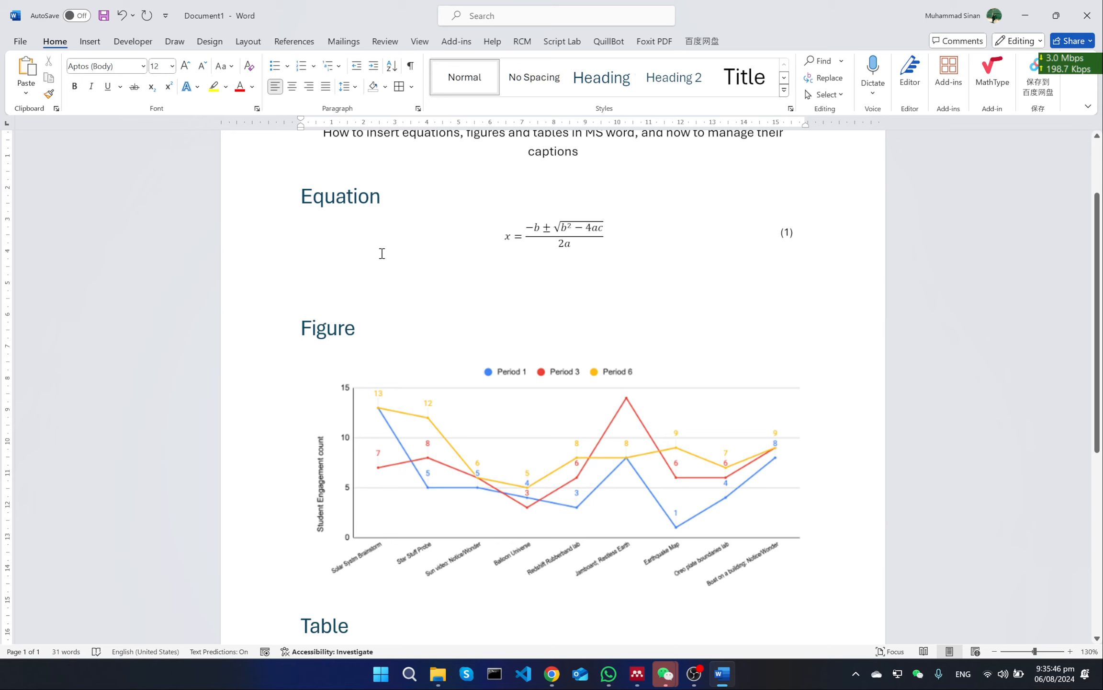
click(308, 227)
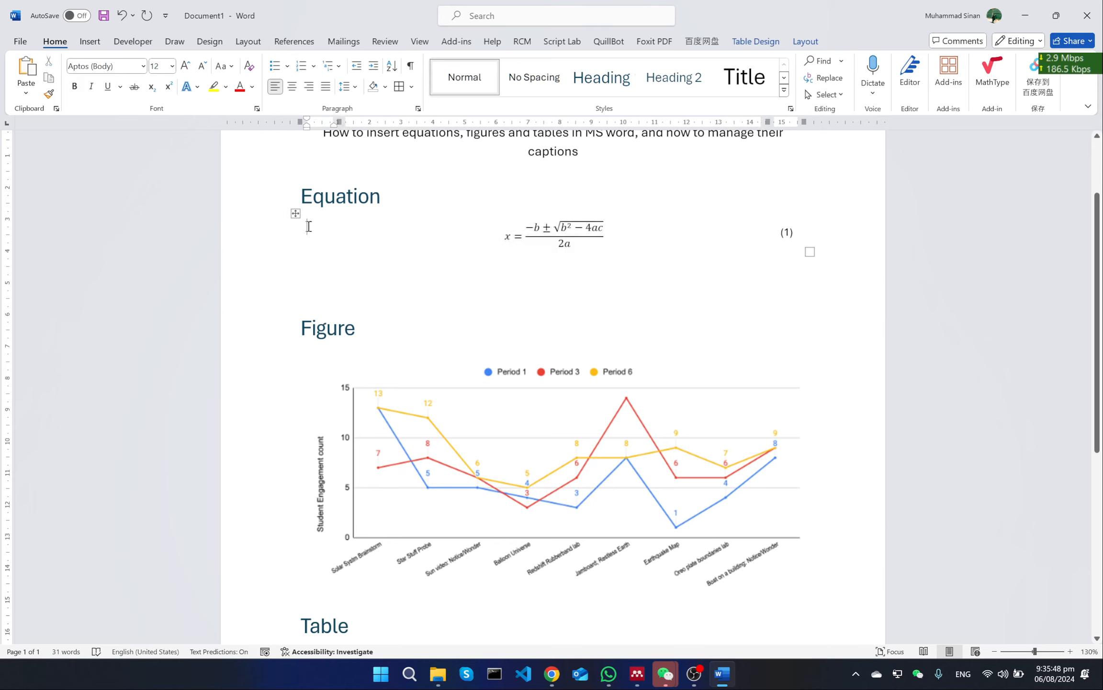
click(296, 214)
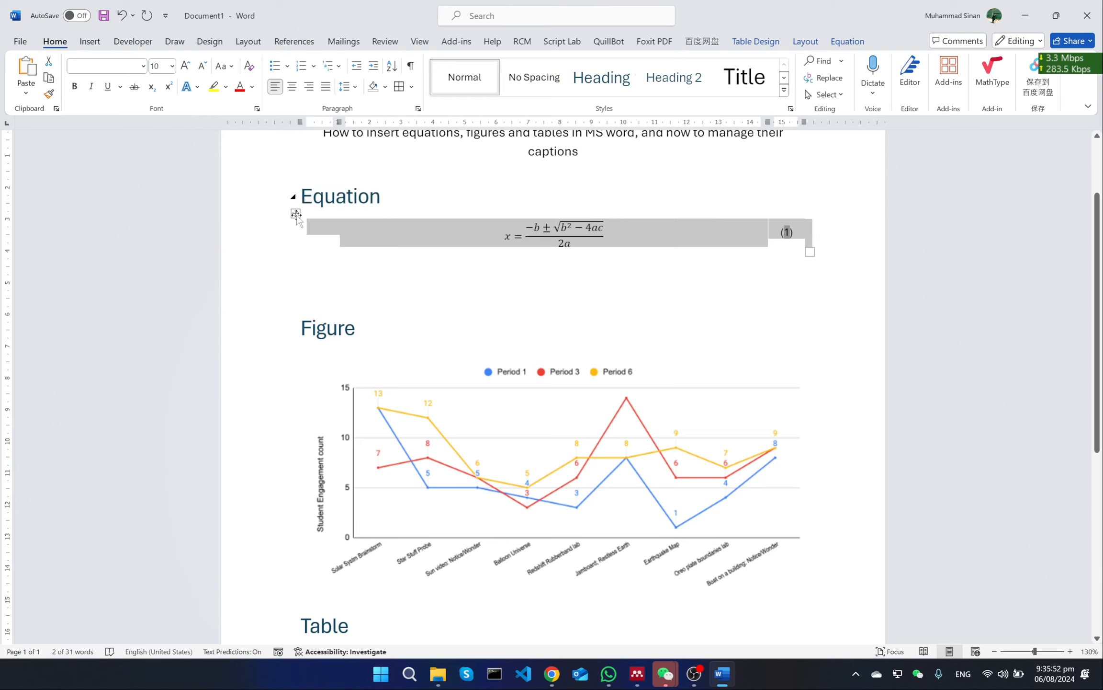
click(350, 280)
key(ctrl+v)
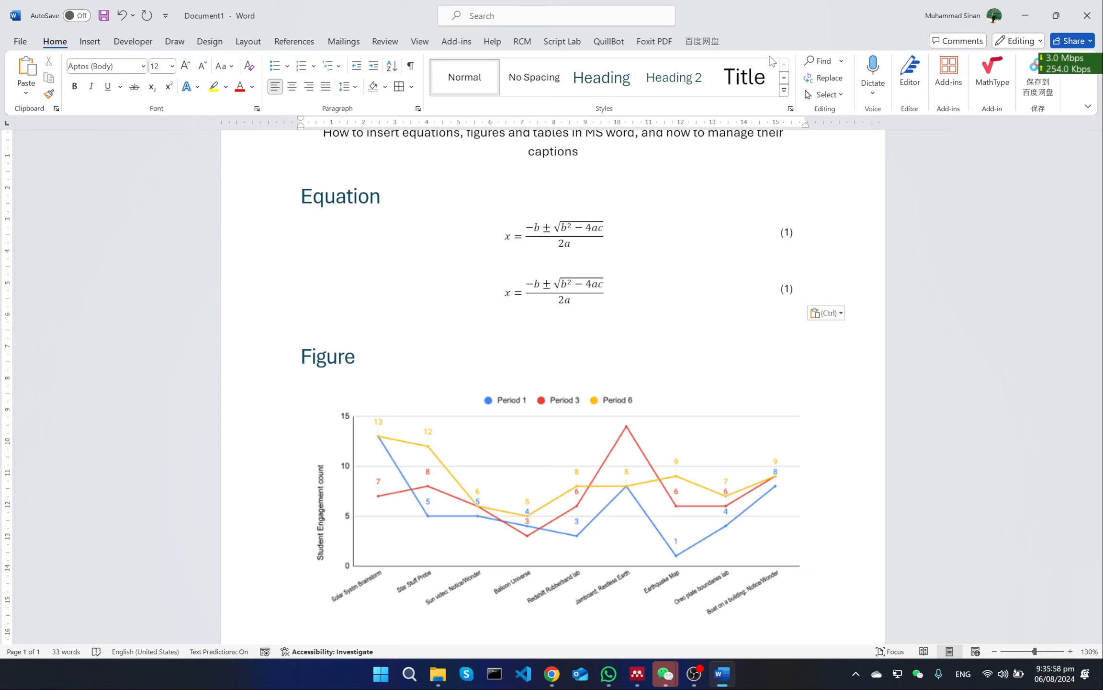
Insert the built-in Fourier Series equation on a new line below the second numbered equation
key(Return)
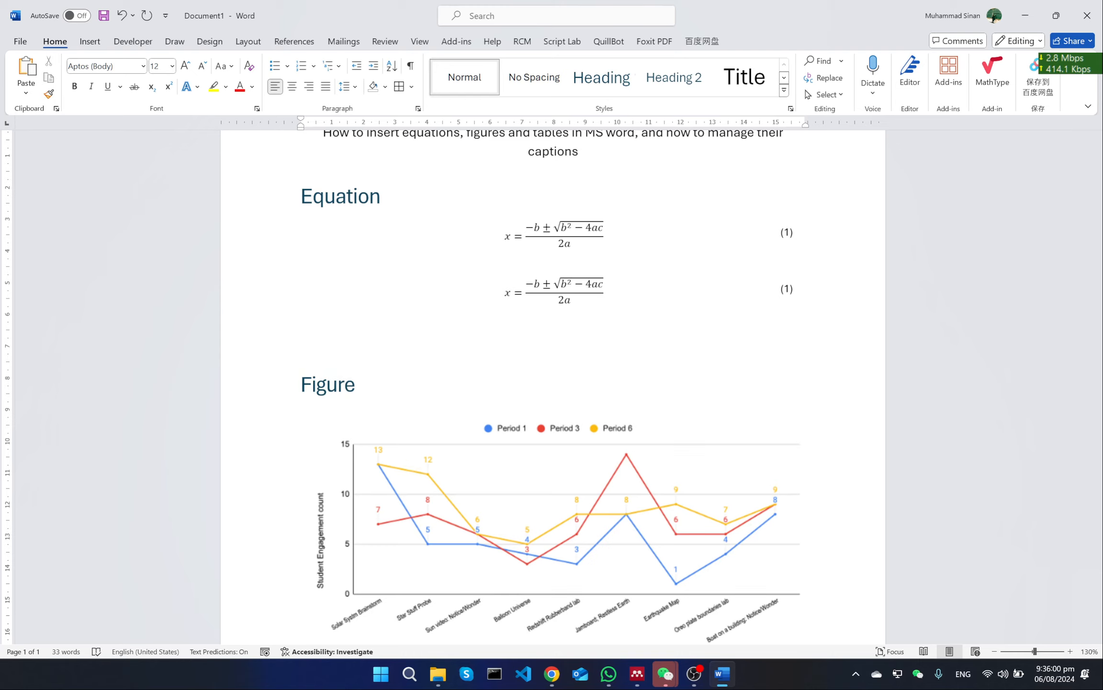
click(96, 42)
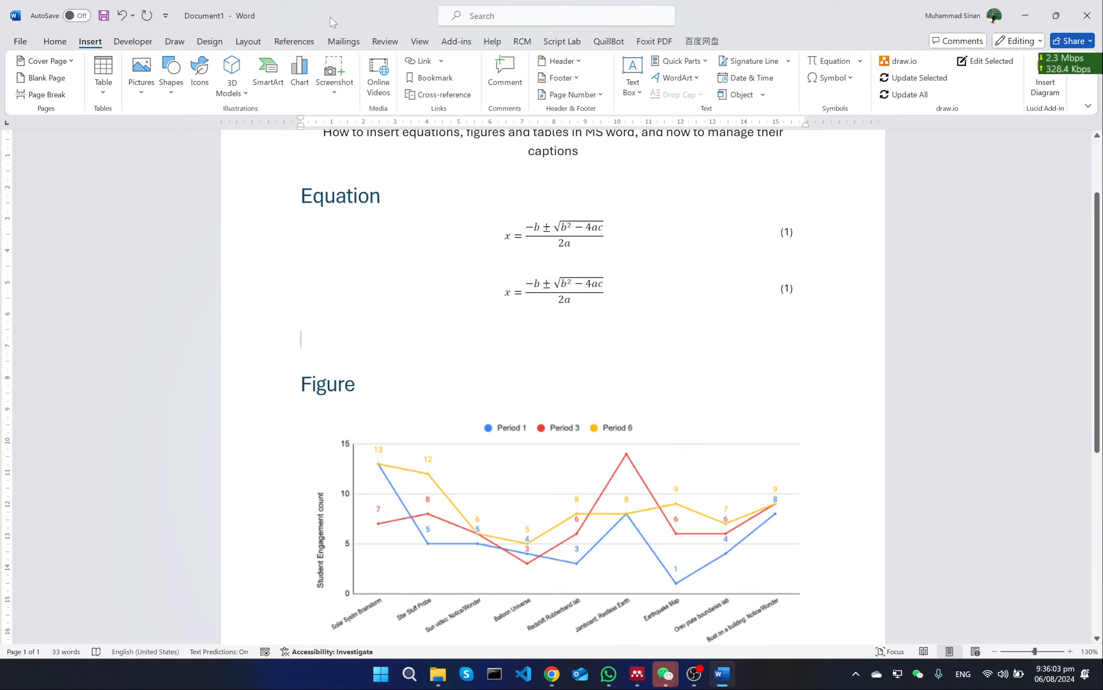
click(861, 62)
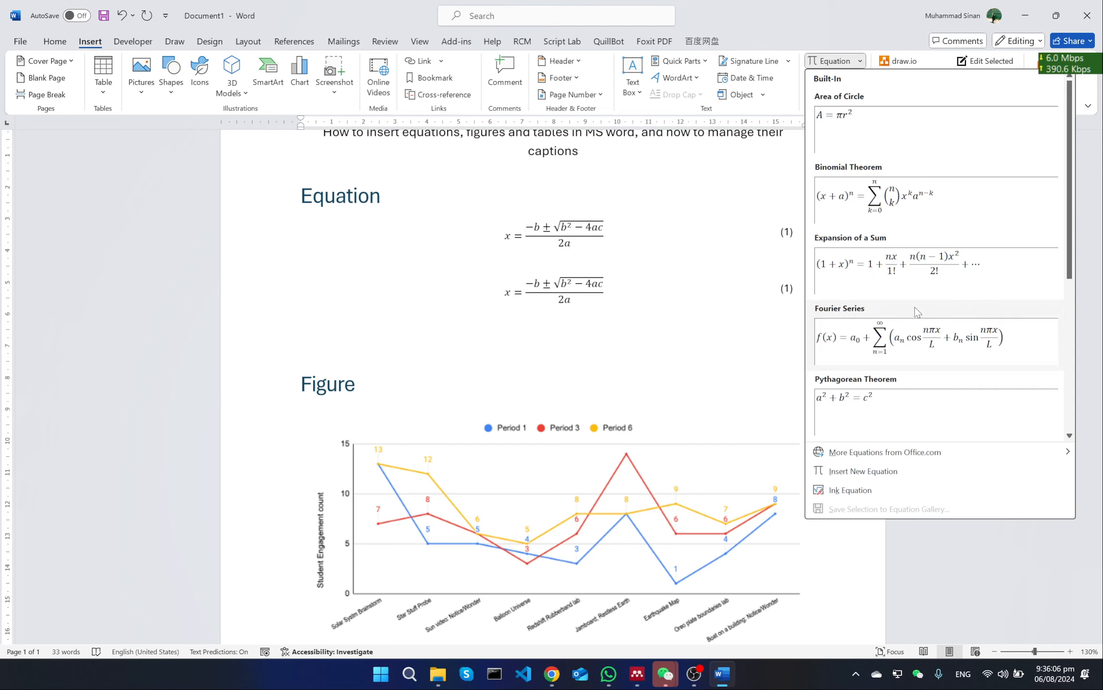
scroll(902, 349, down, 3)
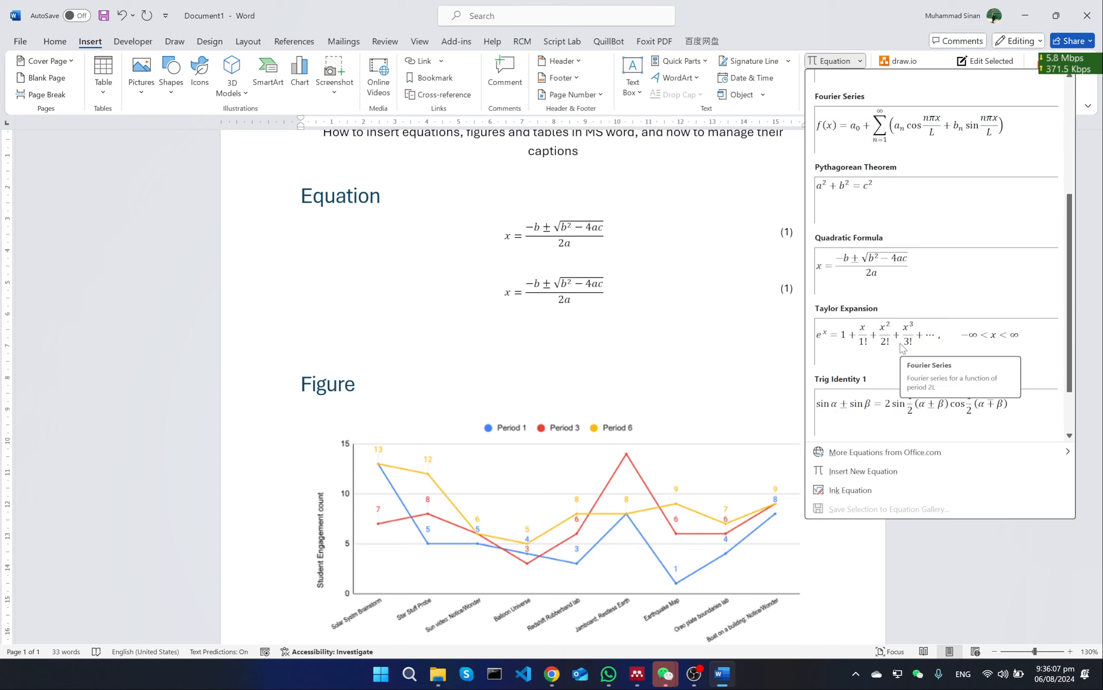
click(953, 126)
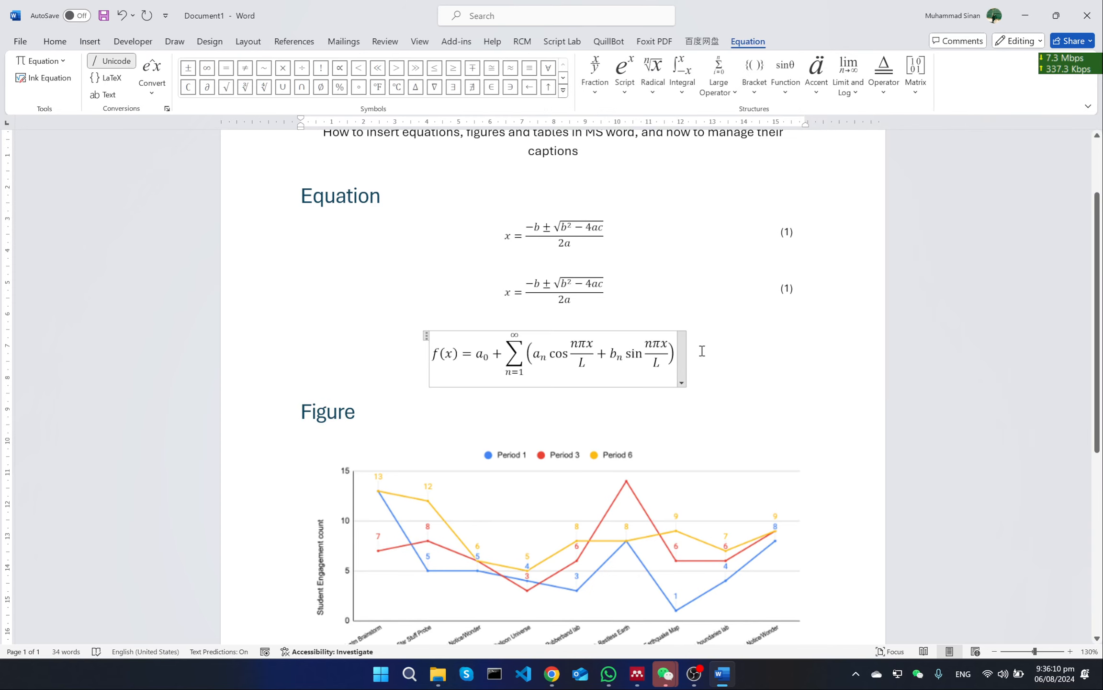
Move the Fourier Series equation into the second layout table, replacing the duplicated quadratic equation
click(537, 355)
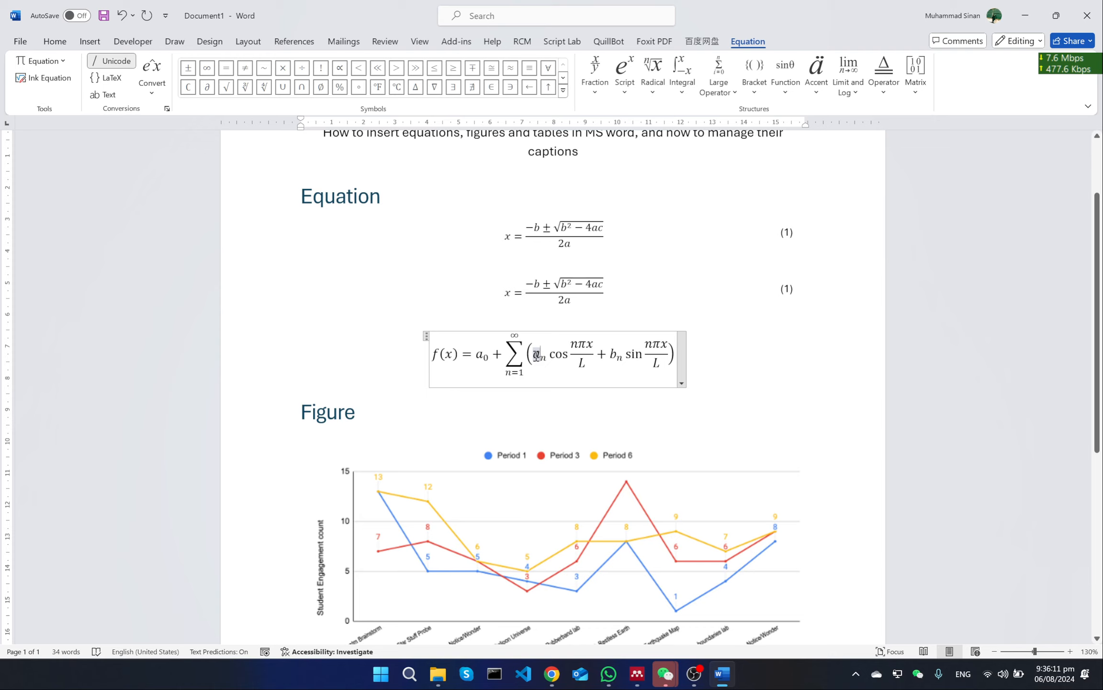
click(427, 335)
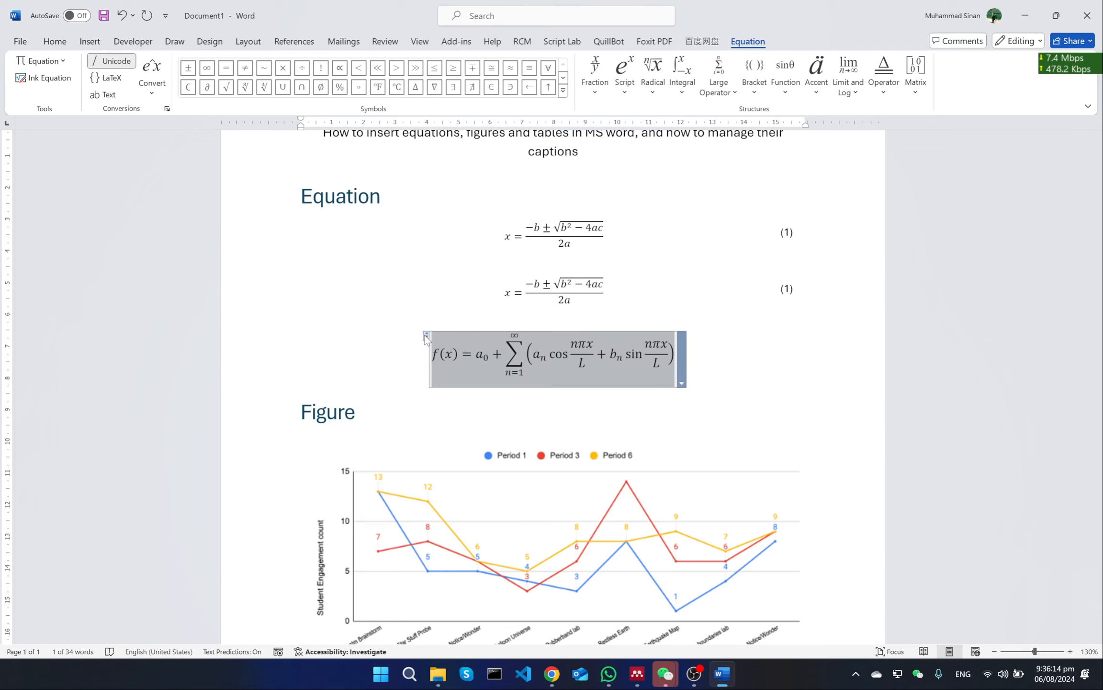
key(Delete)
click(620, 293)
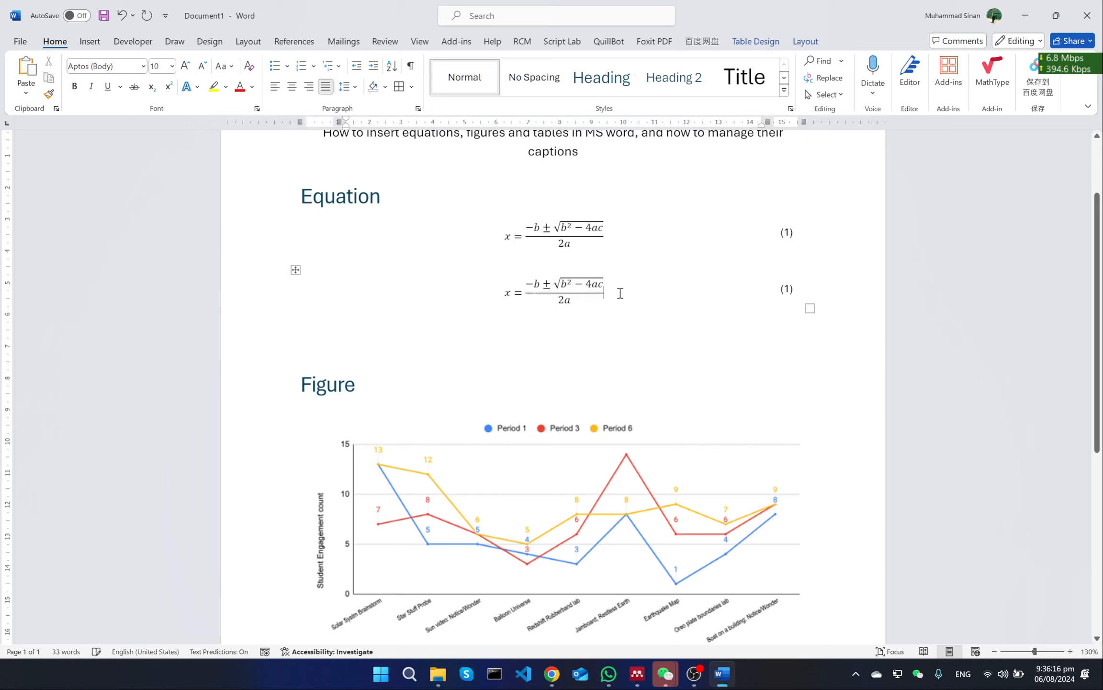
key(shift+Home)
key(Delete)
key(ctrl+v)
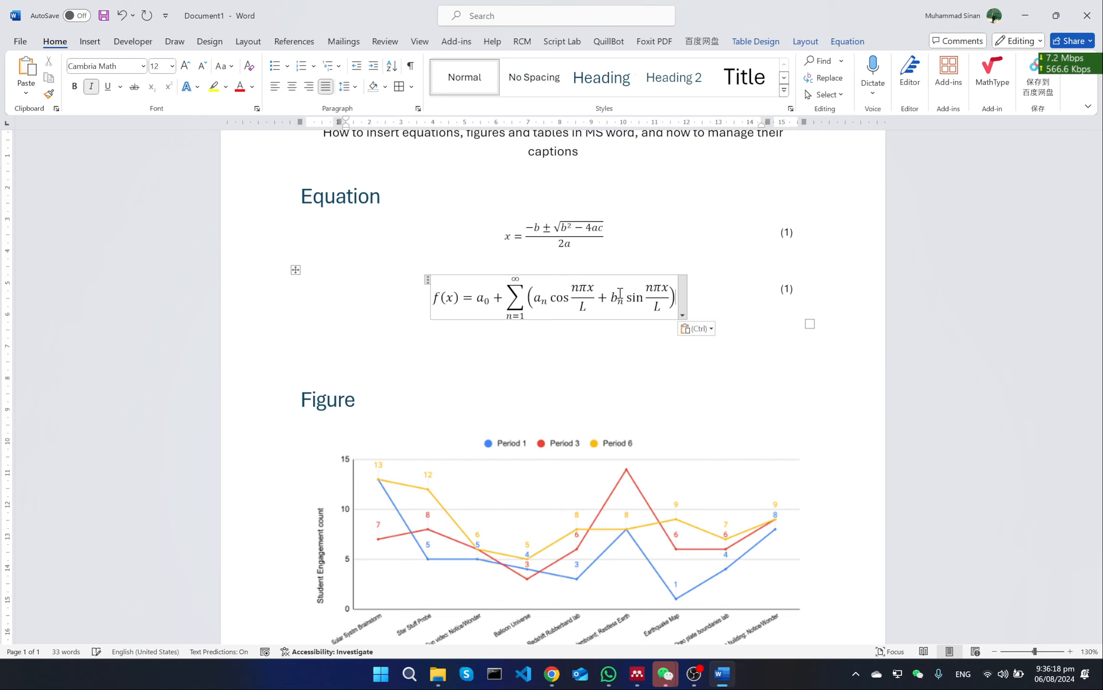
click(583, 351)
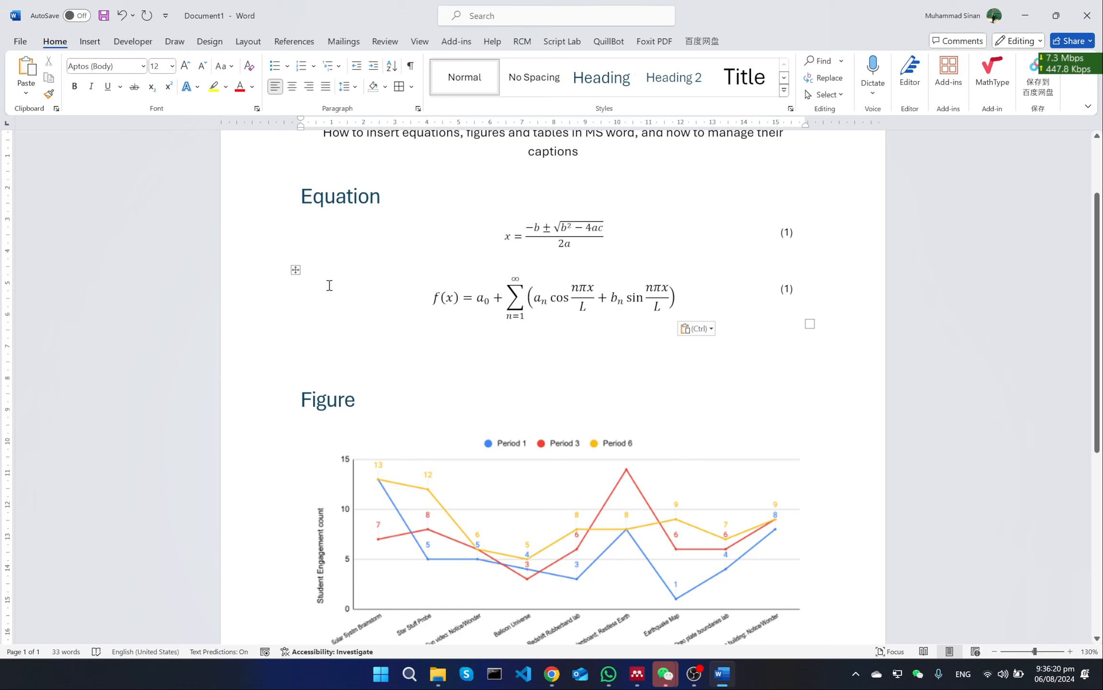
Delete the number 1 between the parentheses beside the Fourier Series equation
click(296, 269)
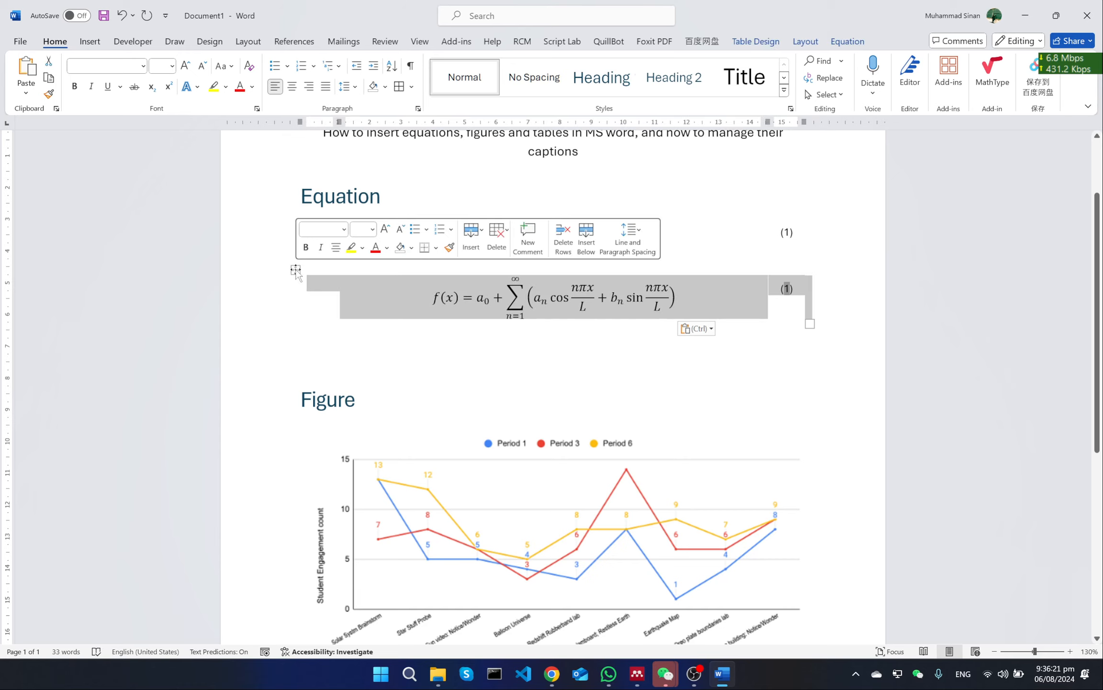
click(789, 290)
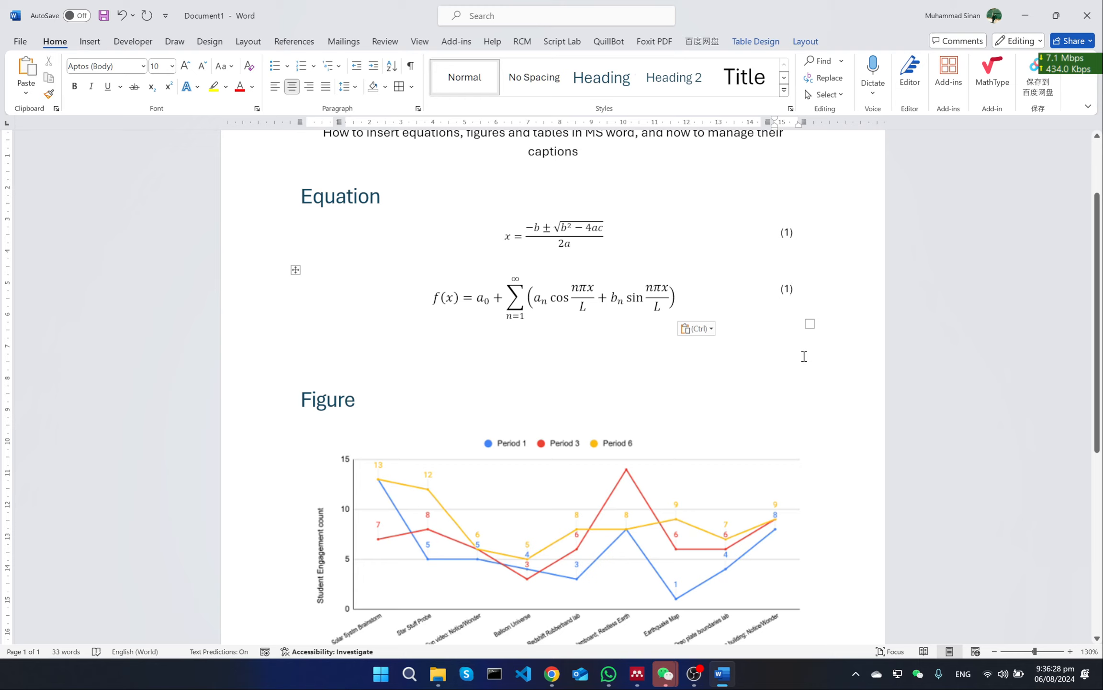
key(BackSpace)
key(ctrl+c)
key(BackSpace)
Insert an Equation caption without its label above the second layout table and move its number 2 into the empty parentheses
right_click(295, 270)
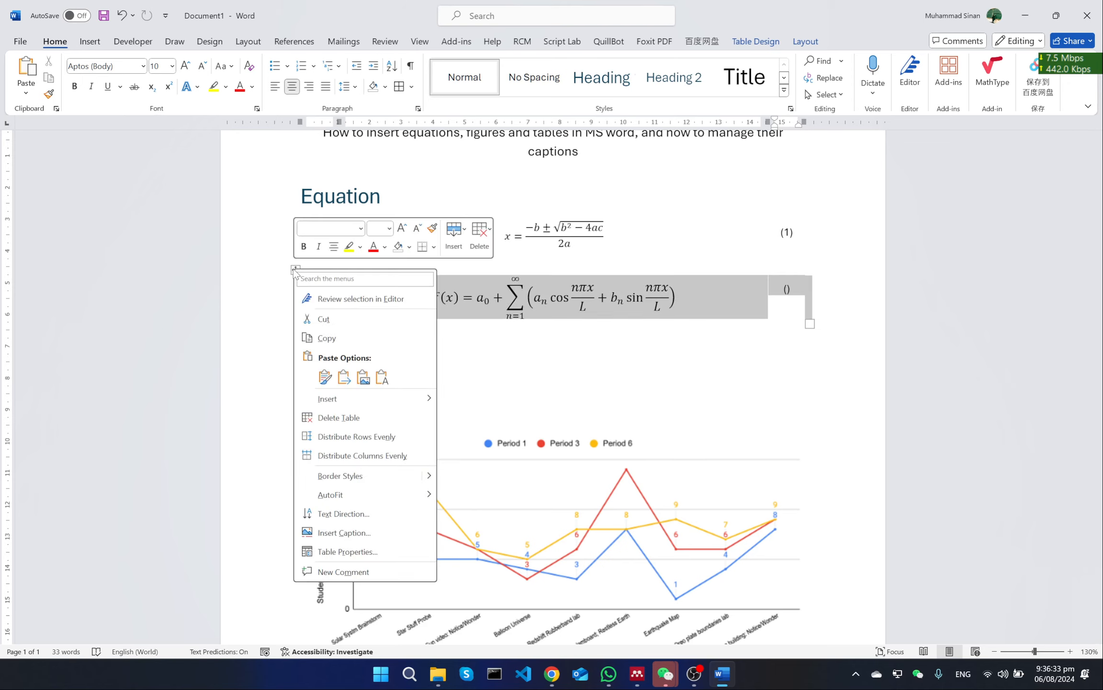
click(372, 533)
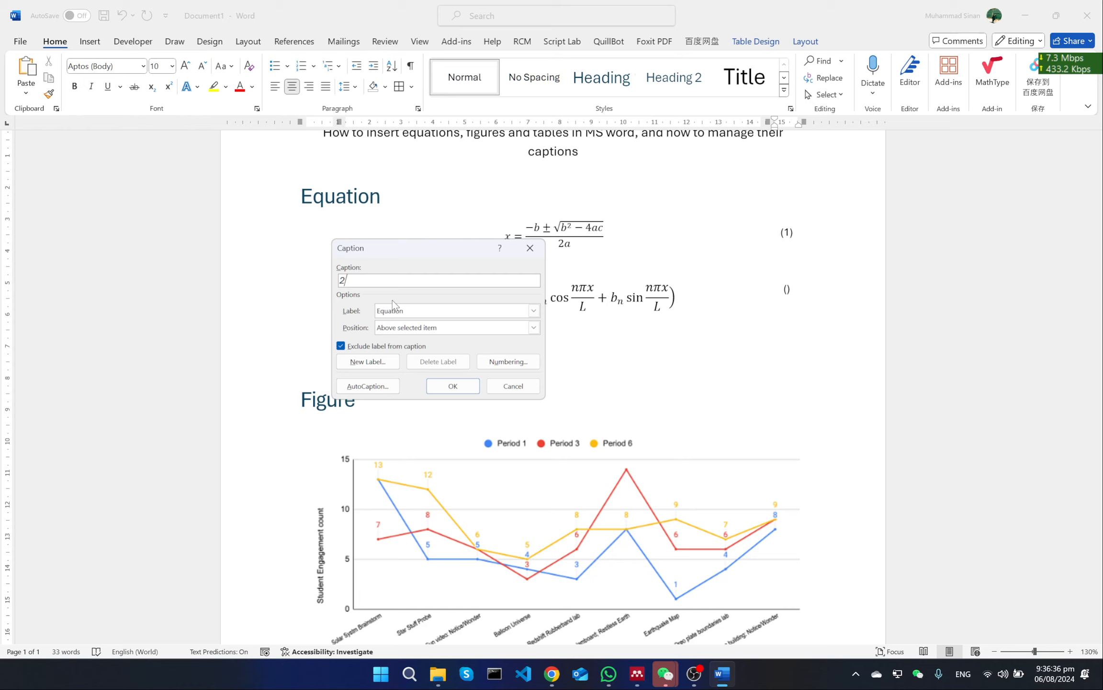
click(406, 312)
click(406, 310)
click(371, 280)
key(BackSpace)
click(454, 381)
key(BackSpace)
key(BackSpace)
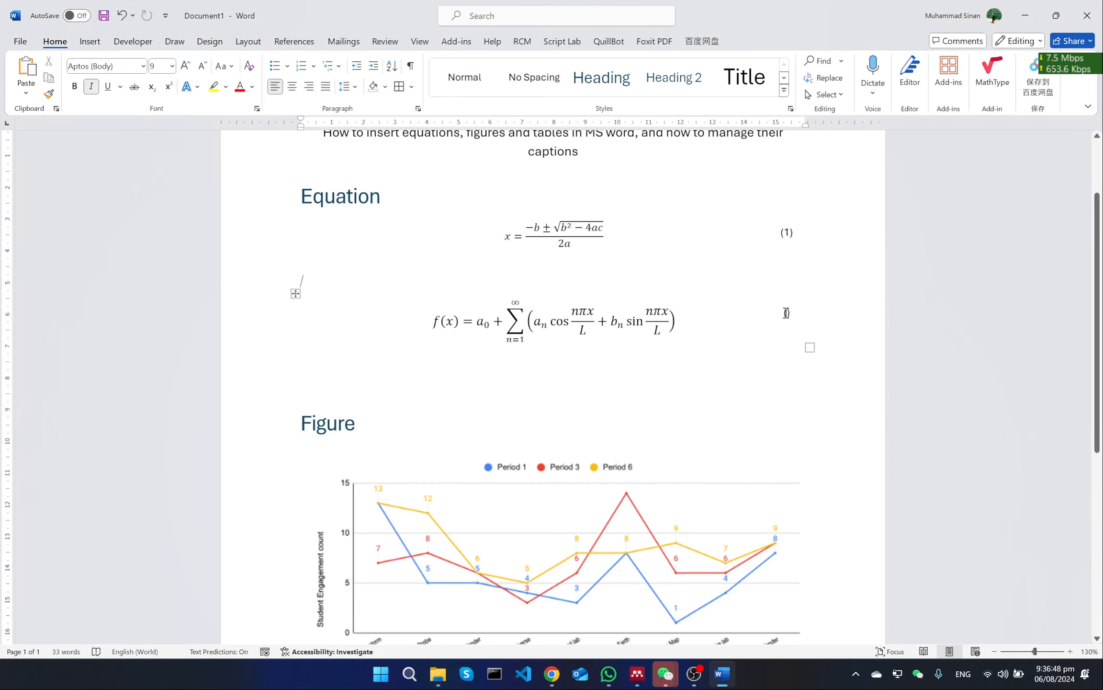
click(786, 313)
key(ctrl+v)
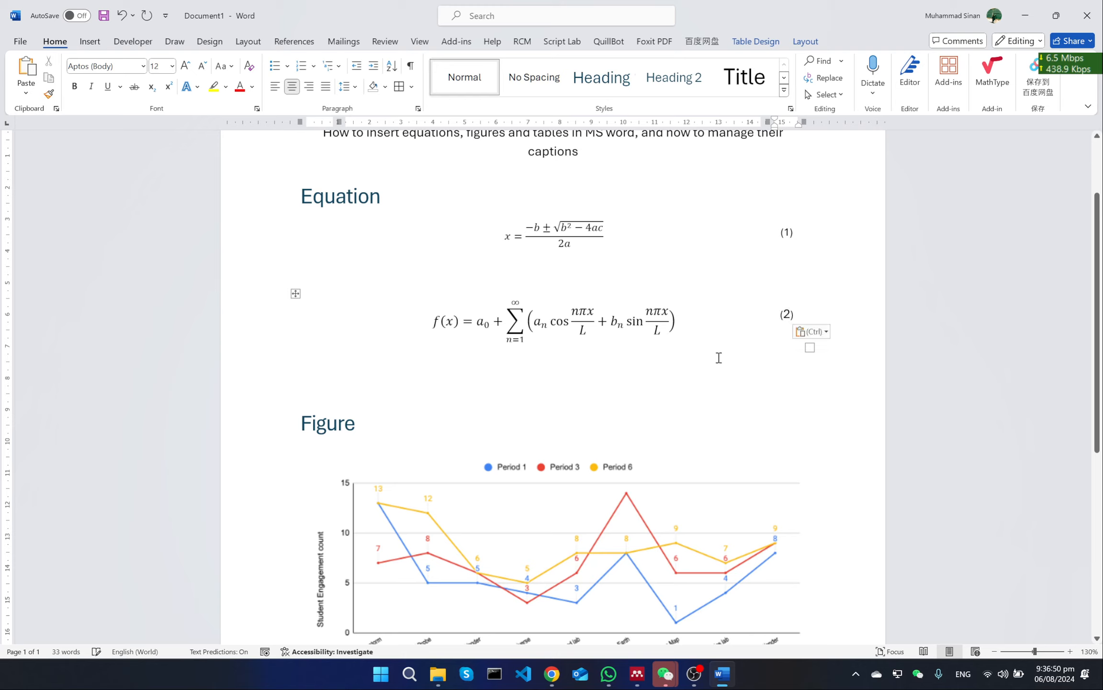
Delete the leftover empty caption line between the two equation tables
key(Down)
click(441, 256)
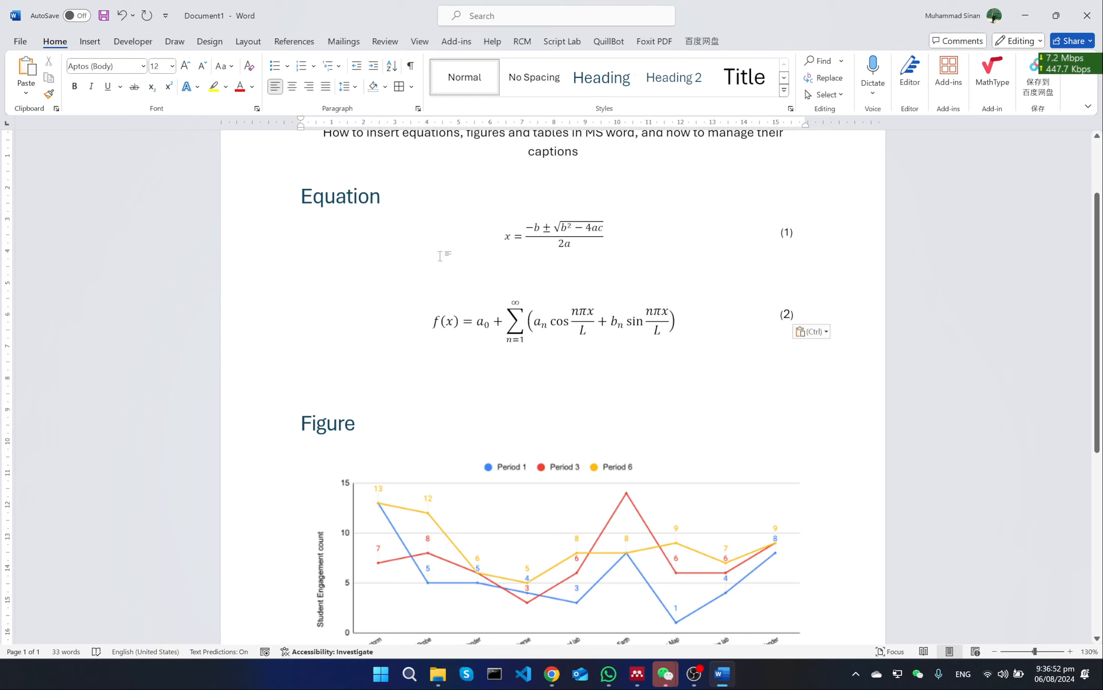
key(BackSpace)
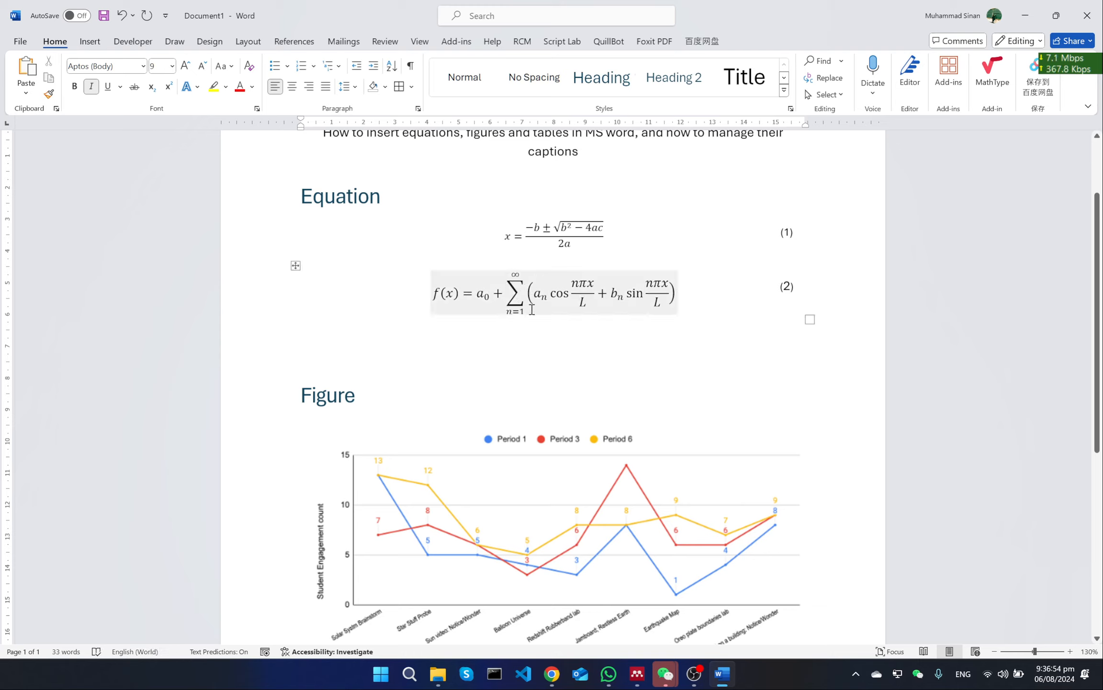
click(486, 351)
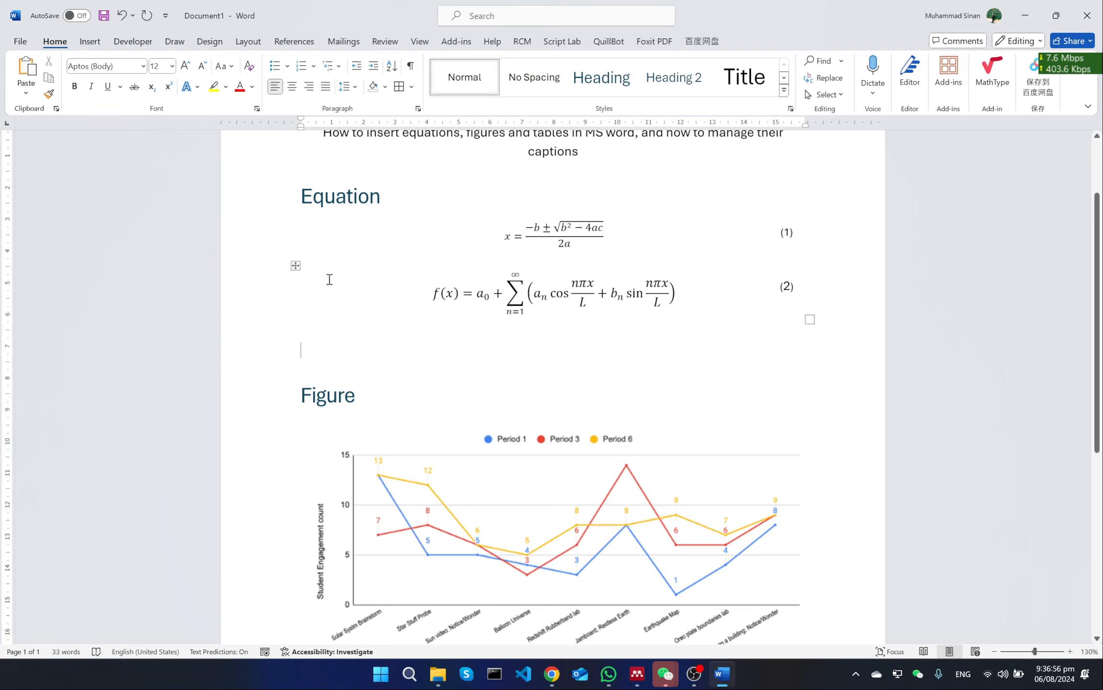
Set the font size of the Fourier Series equation and its number to 10
click(295, 265)
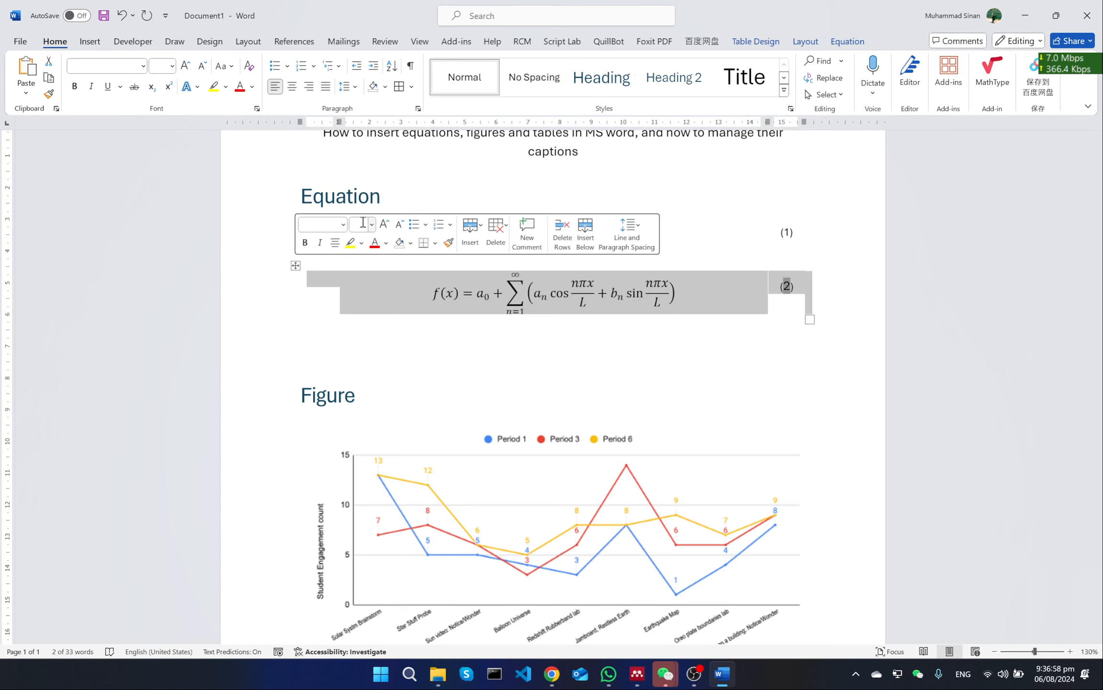
click(364, 223)
text(10)
key(Return)
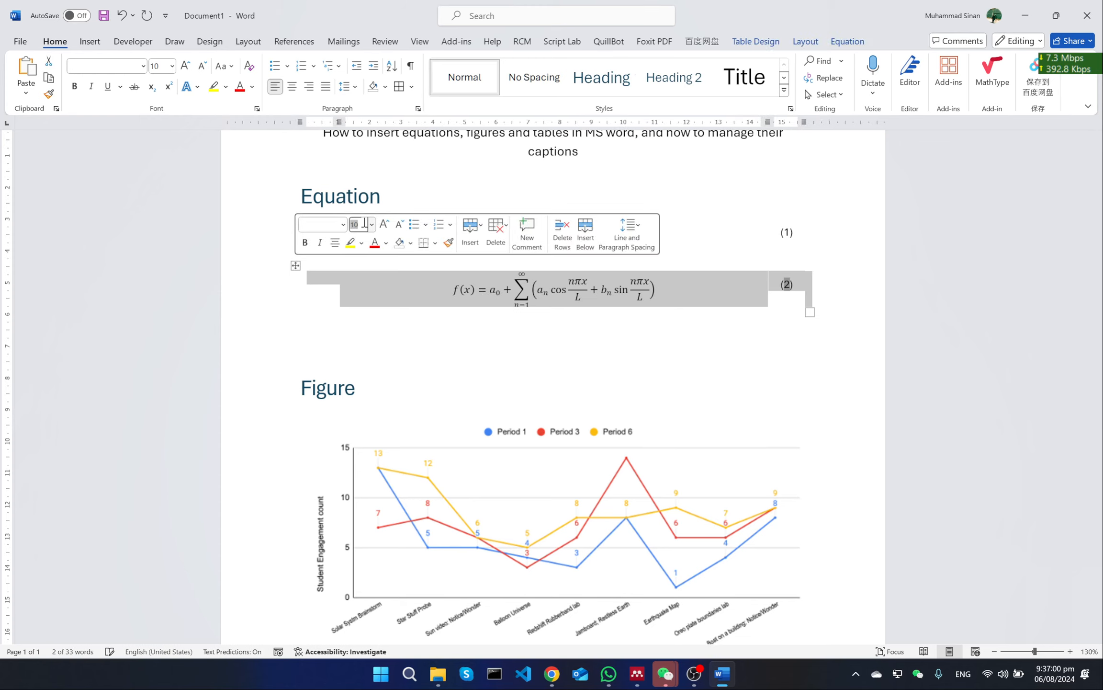
click(512, 358)
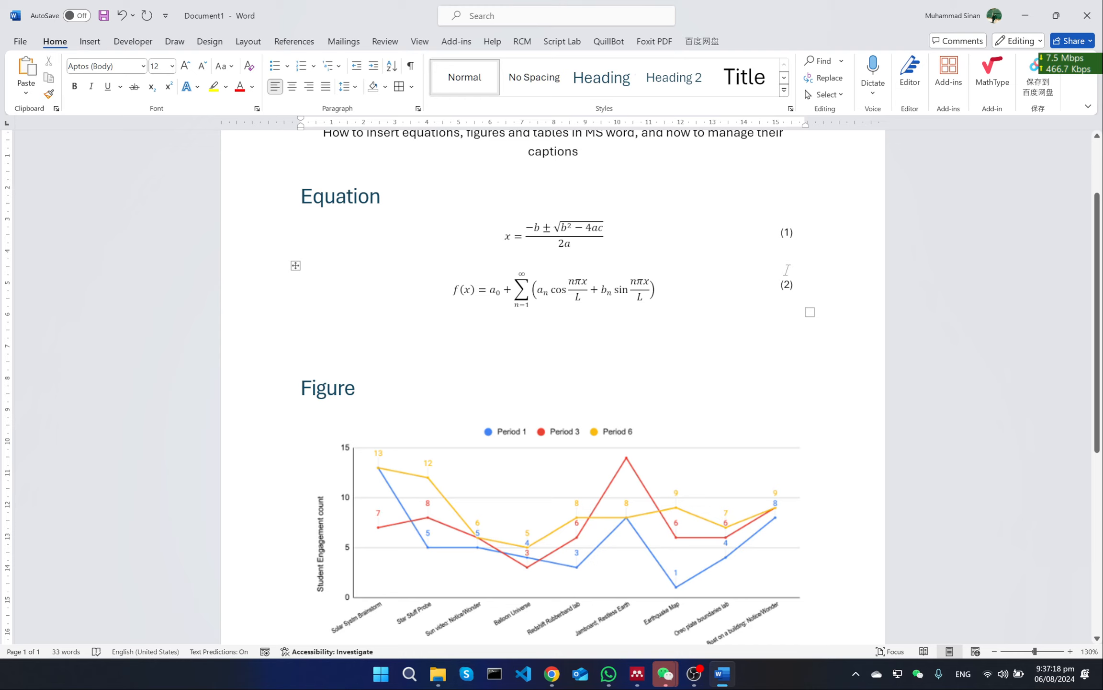
click(788, 285)
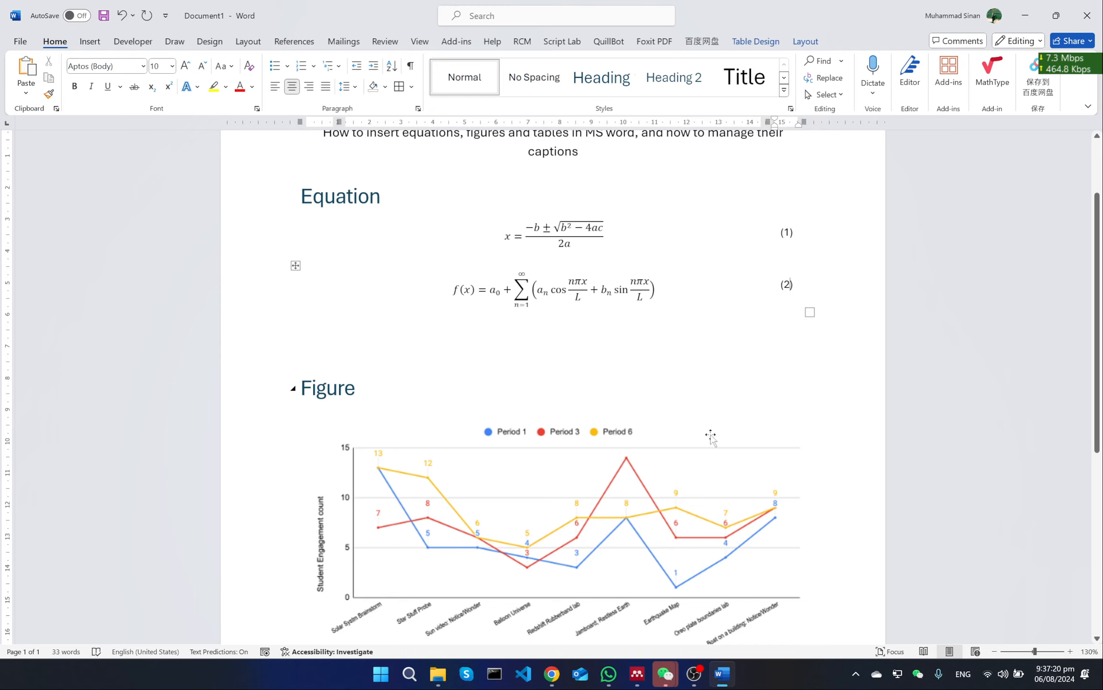
click(700, 676)
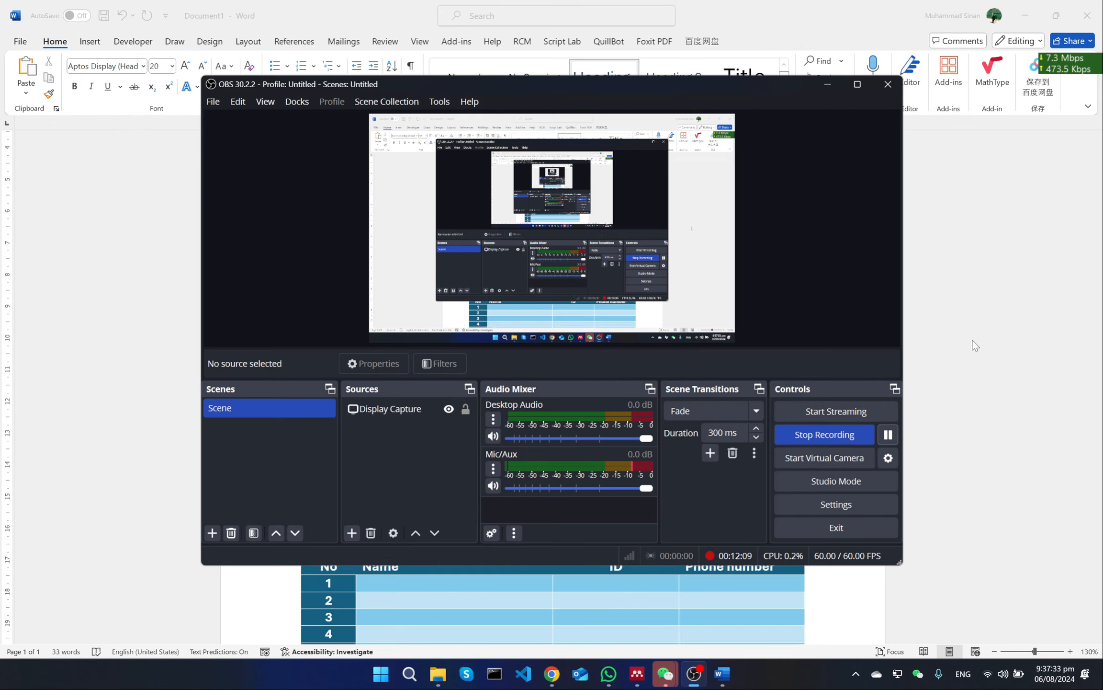
click(972, 346)
scroll(692, 316, up, 3)
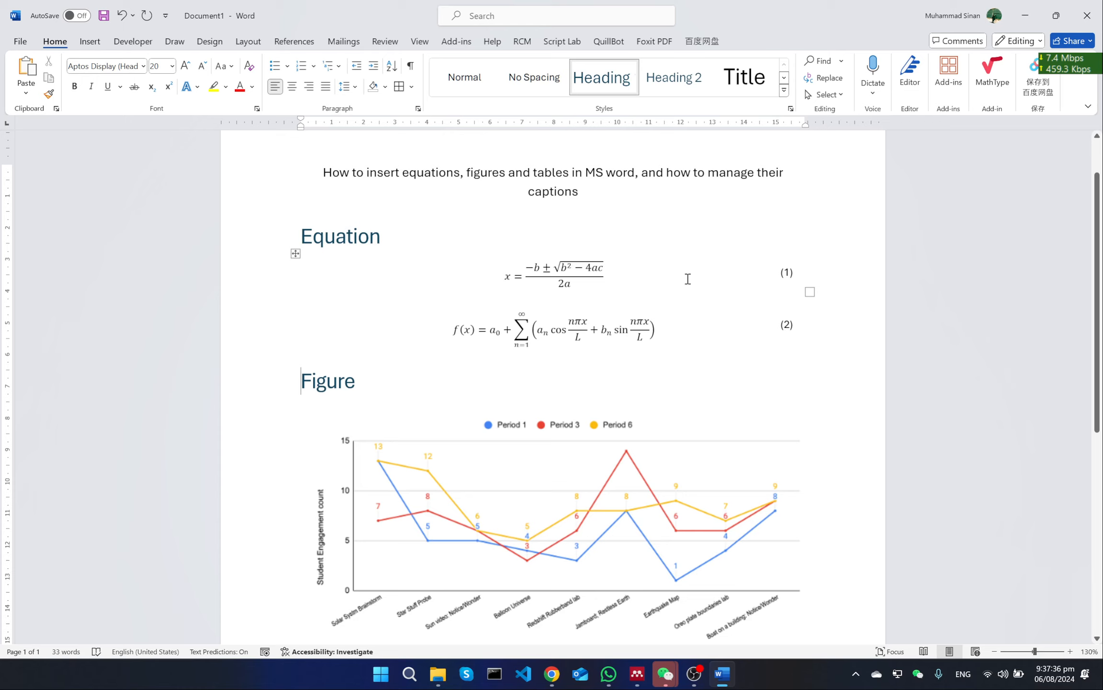
Insert a caption for the line chart with the label Figure, positioned below the selected item
scroll(653, 274, down, 1)
scroll(654, 274, down, 1)
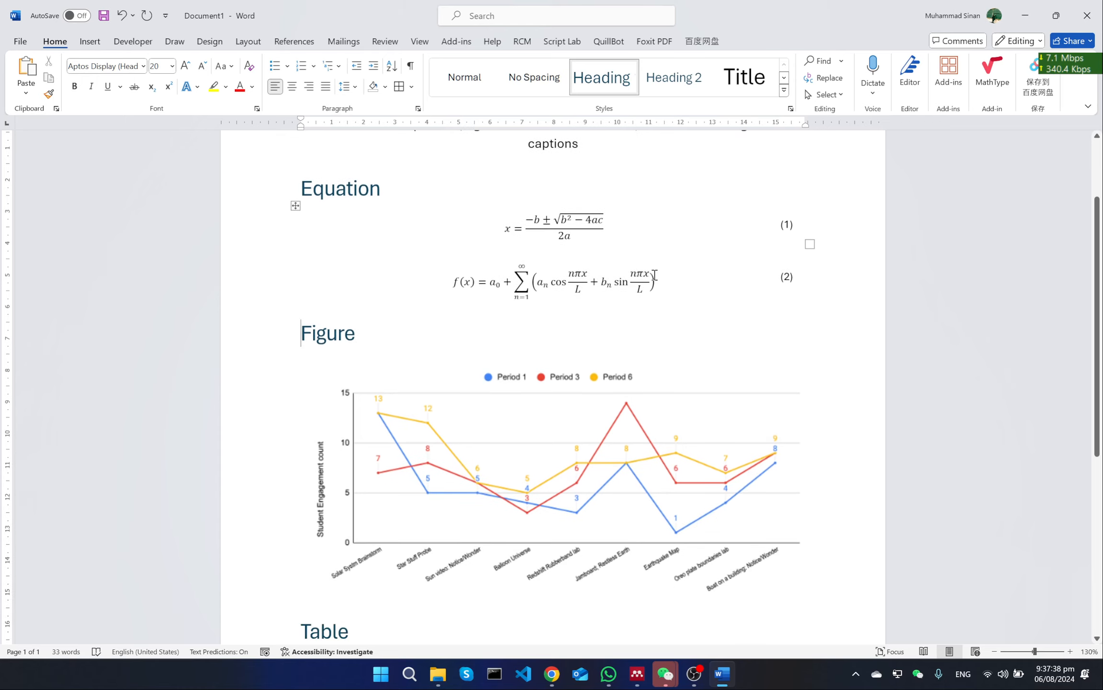
scroll(457, 332, down, 3)
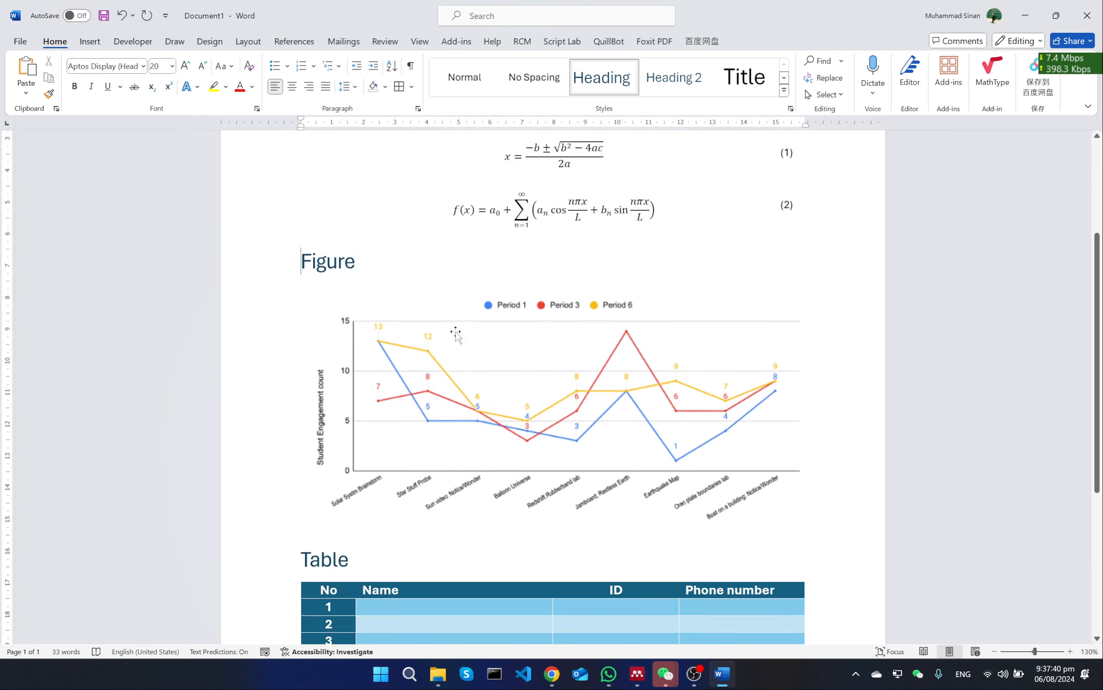
click(577, 364)
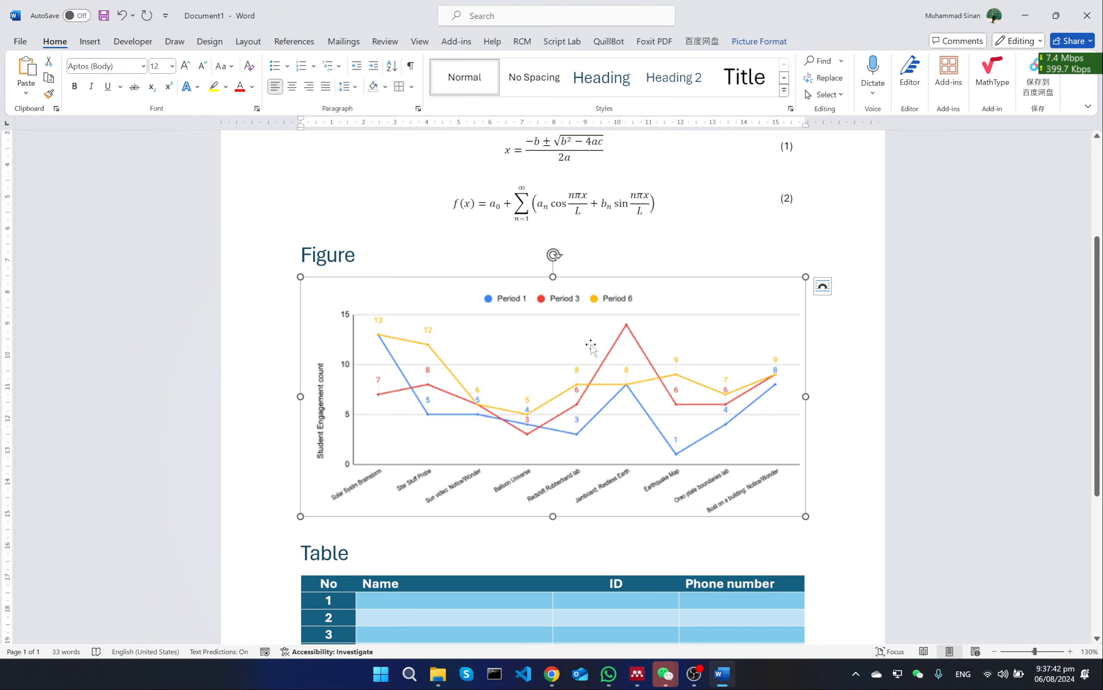
scroll(539, 358, down, 3)
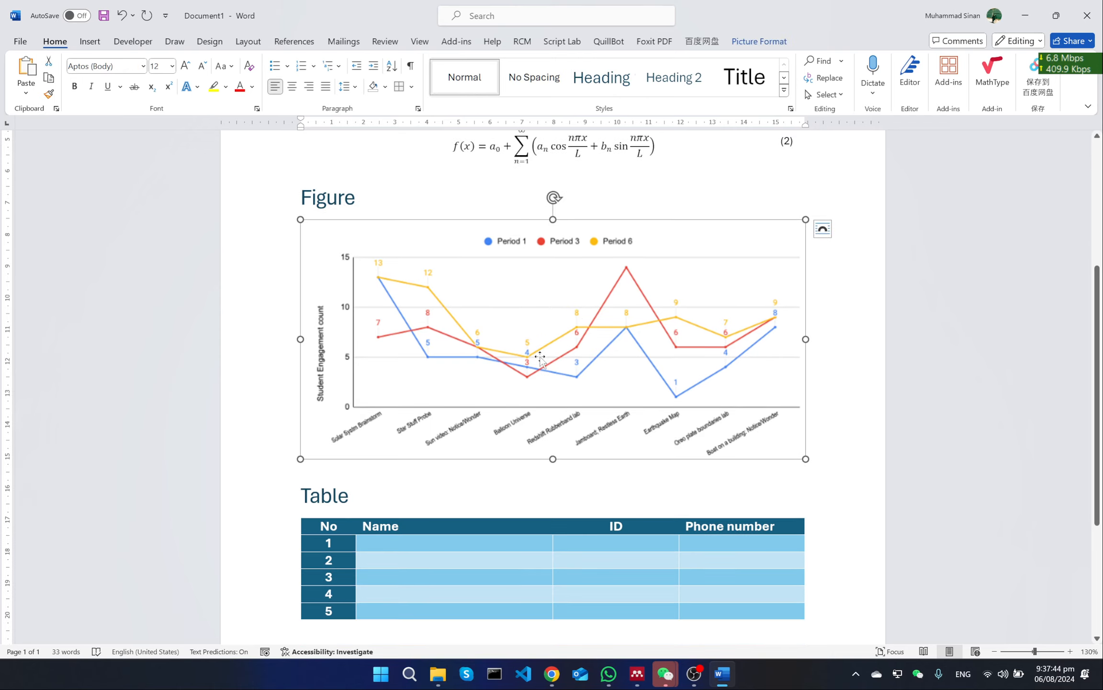
right_click(526, 298)
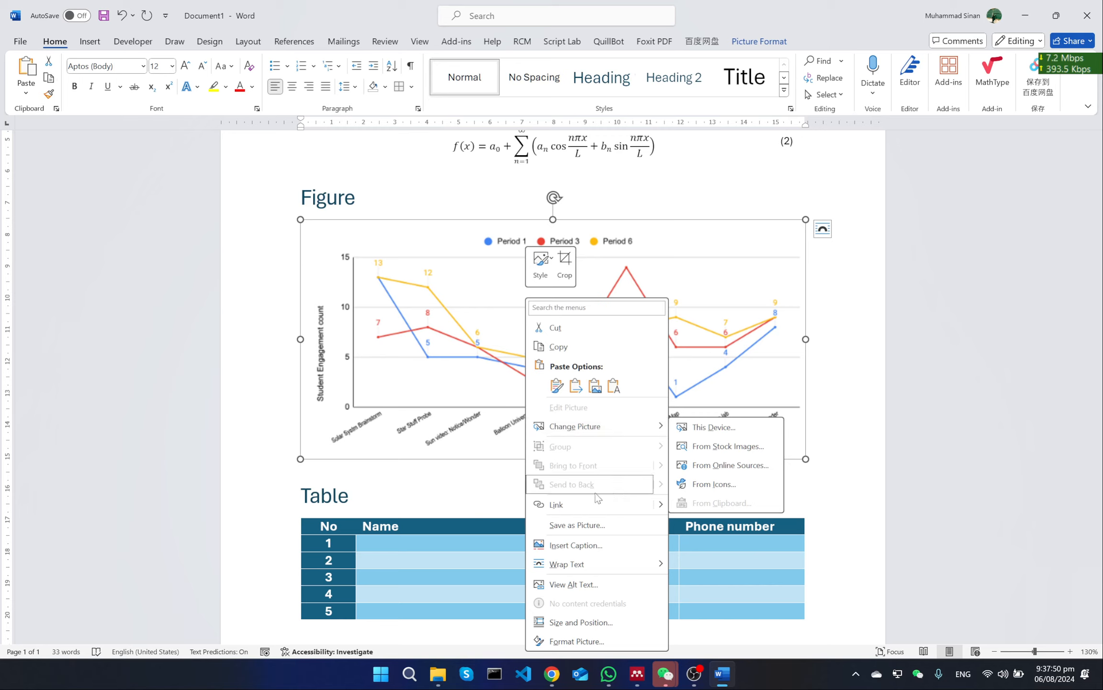
click(593, 540)
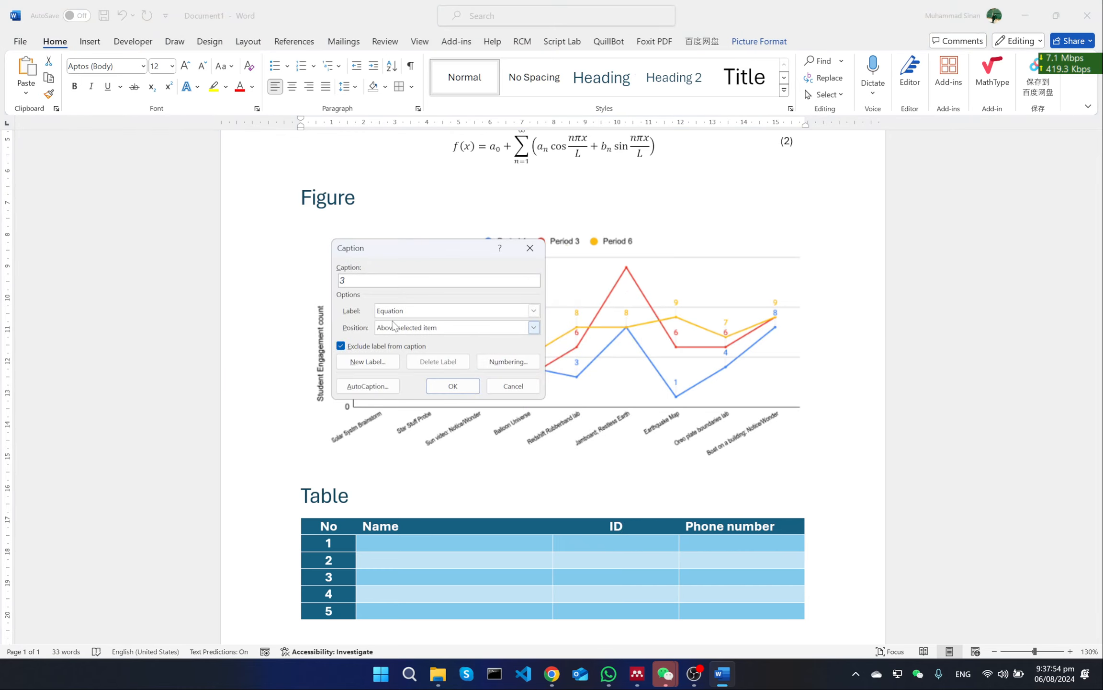
click(409, 311)
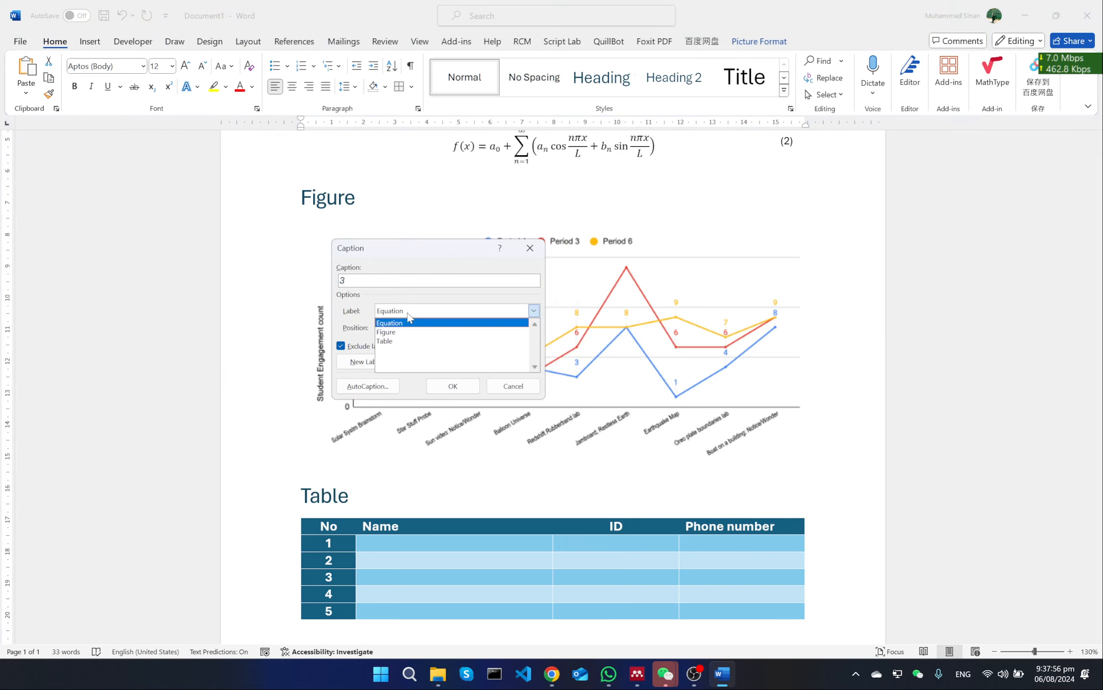
click(427, 333)
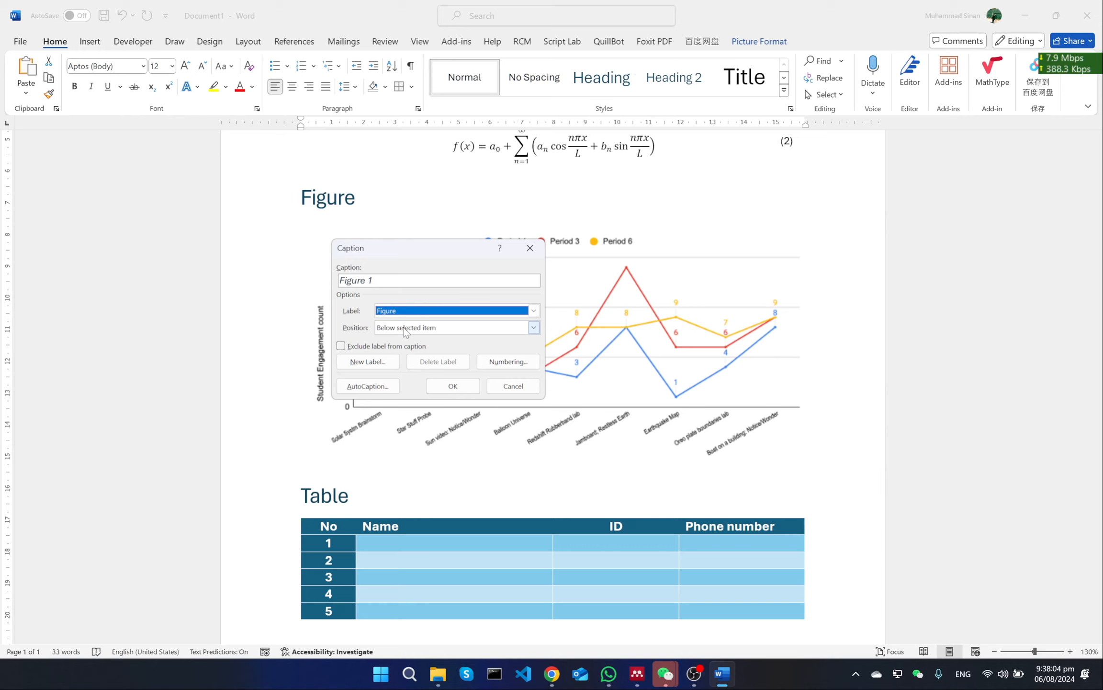
click(422, 329)
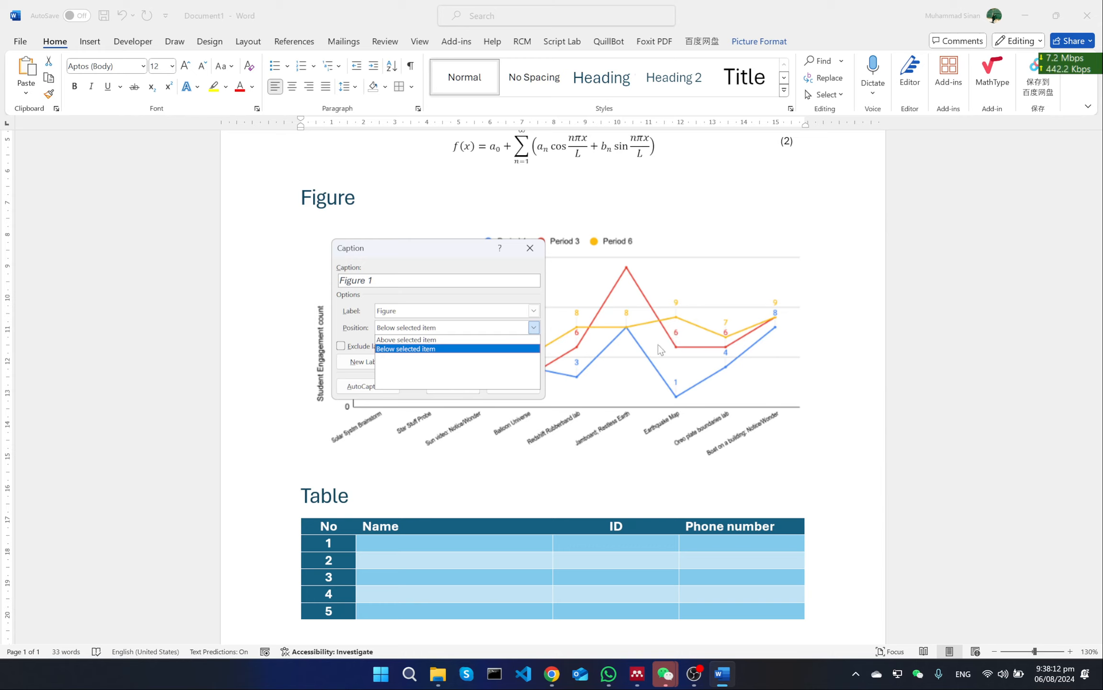
click(470, 279)
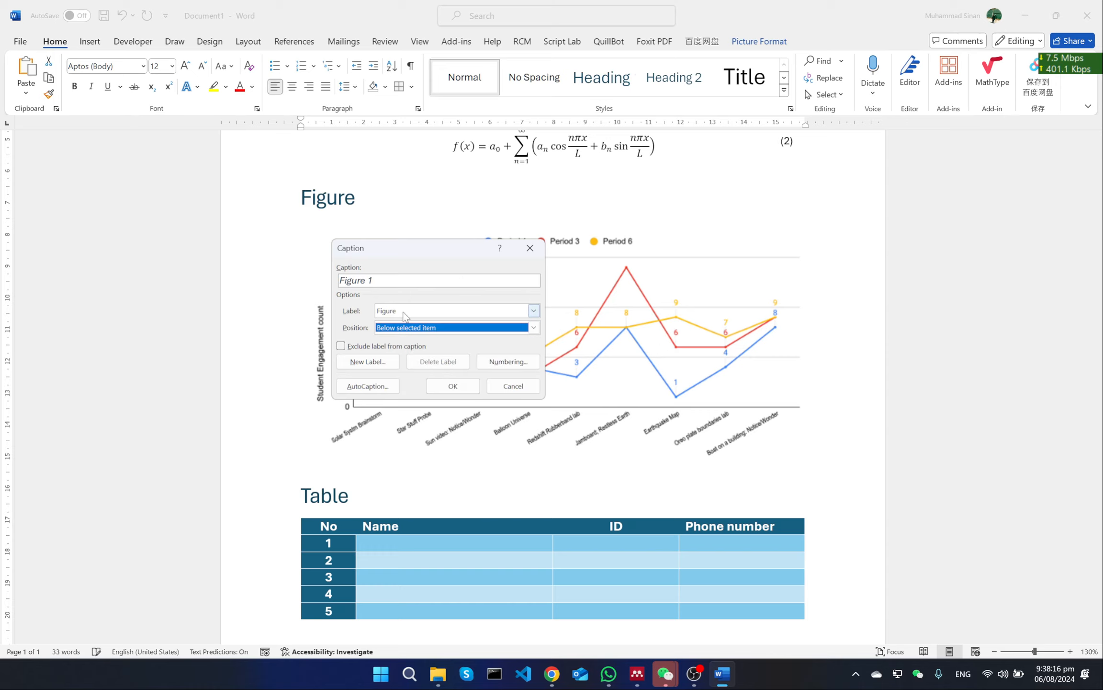
click(453, 386)
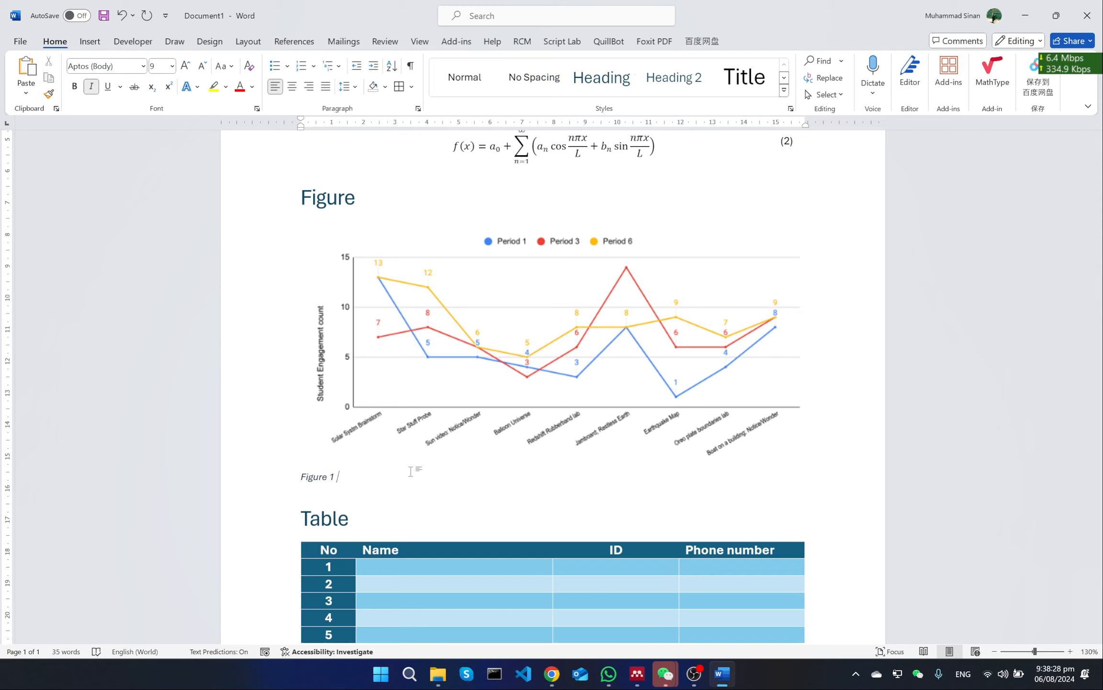
Complete the chart's caption with the text "Student engagement count" and centre it
text(Student engagement)
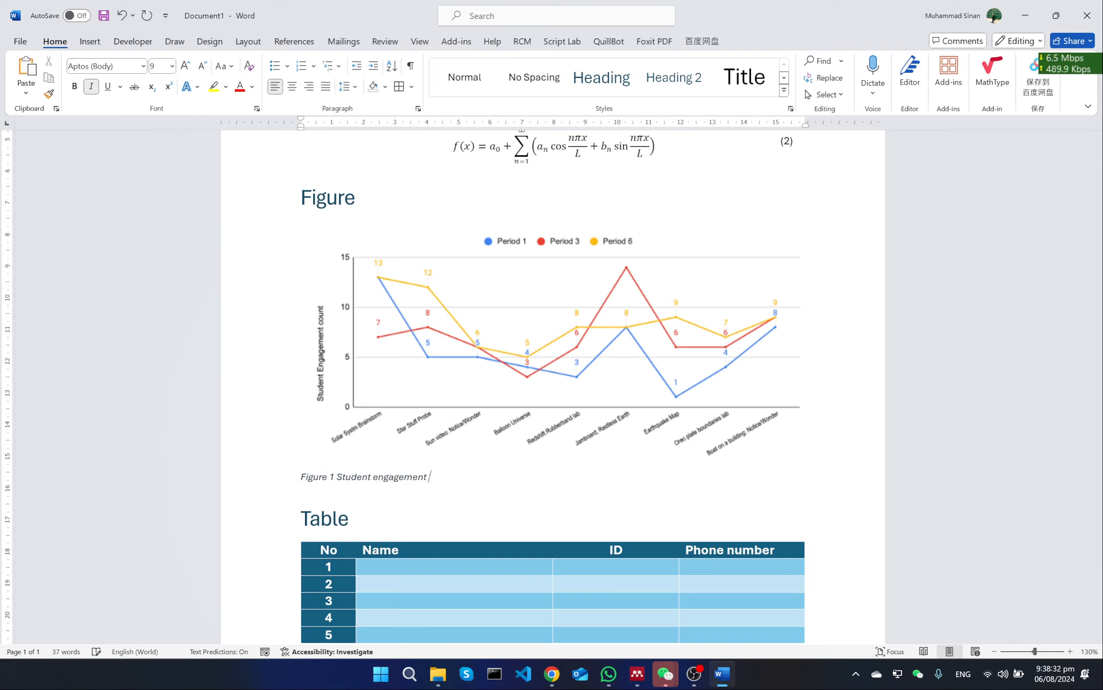
text( count)
key(ctrl+e)
Remove the italics from the line chart's caption and set its font to Times New Roman
drag(635, 479, 491, 486)
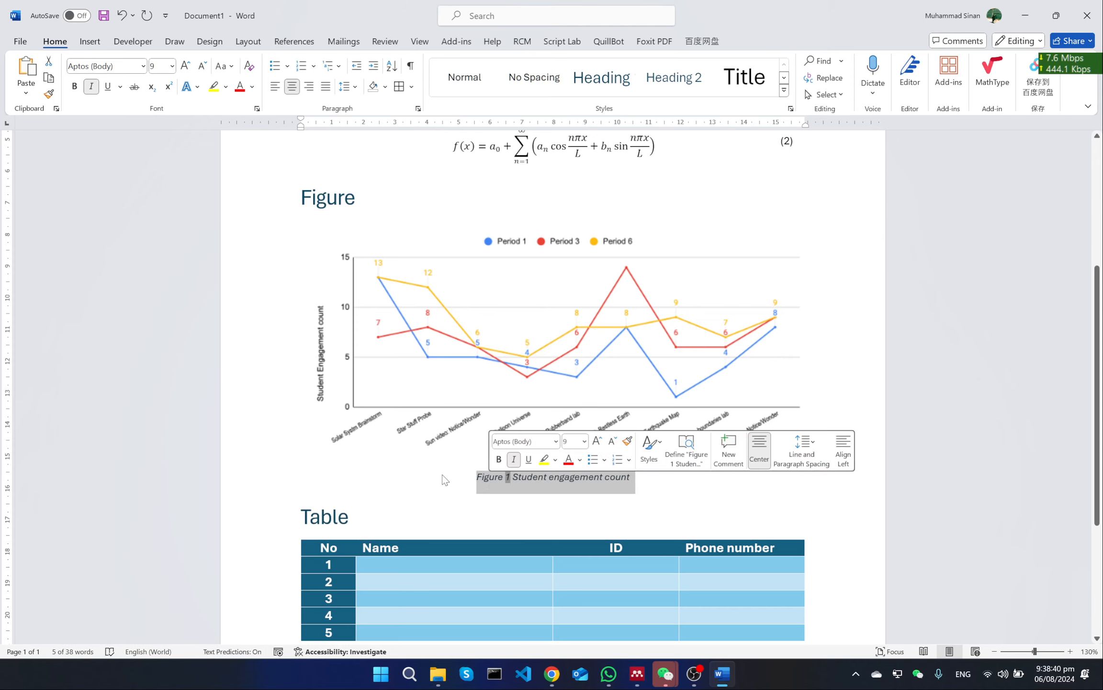
scroll(443, 474, down, 3)
scroll(443, 475, up, 2)
scroll(443, 475, up, 5)
scroll(443, 474, down, 5)
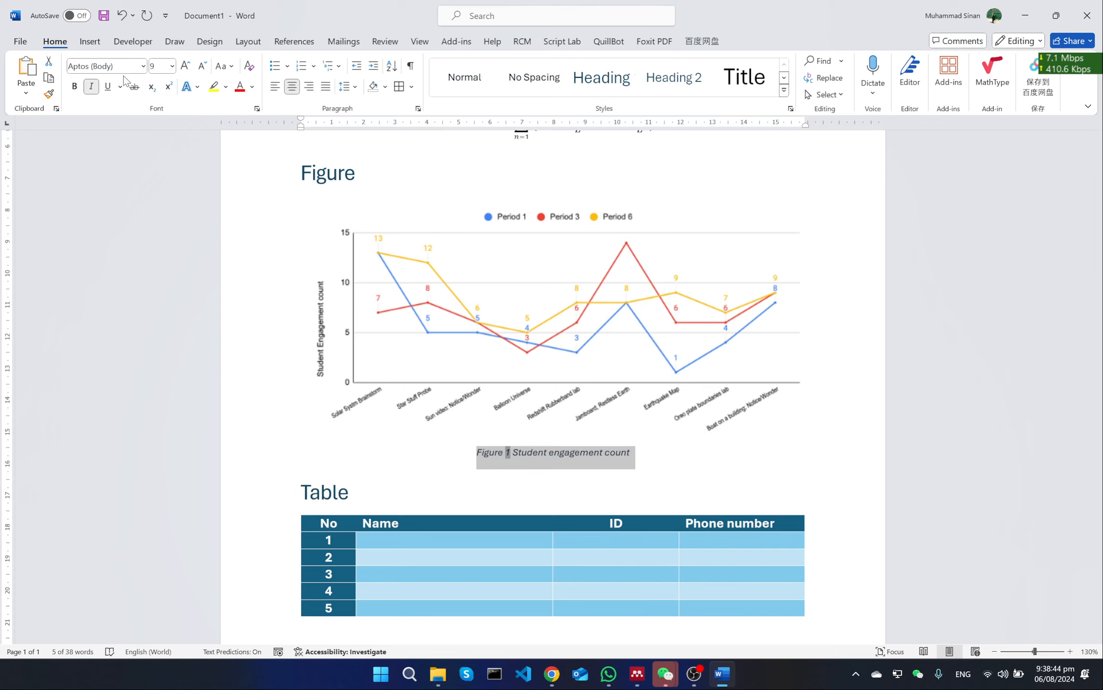
click(91, 89)
click(95, 65)
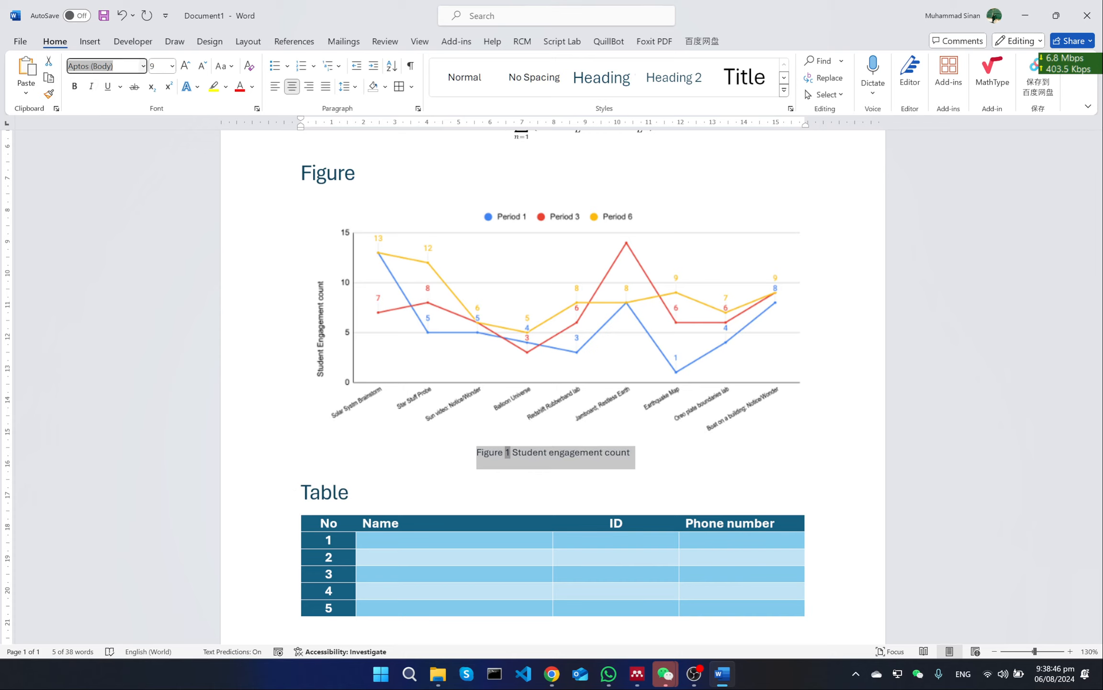
text(Tm)
text(imes New Roman)
key(Return)
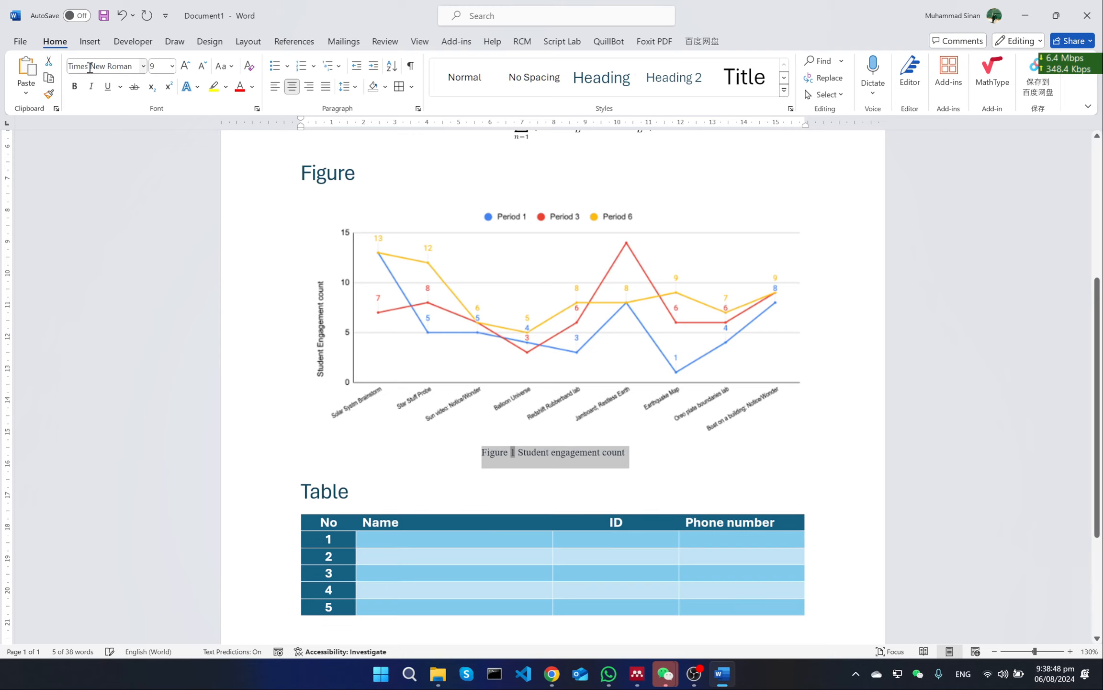
Set the font size of the line chart's caption to 10
click(151, 70)
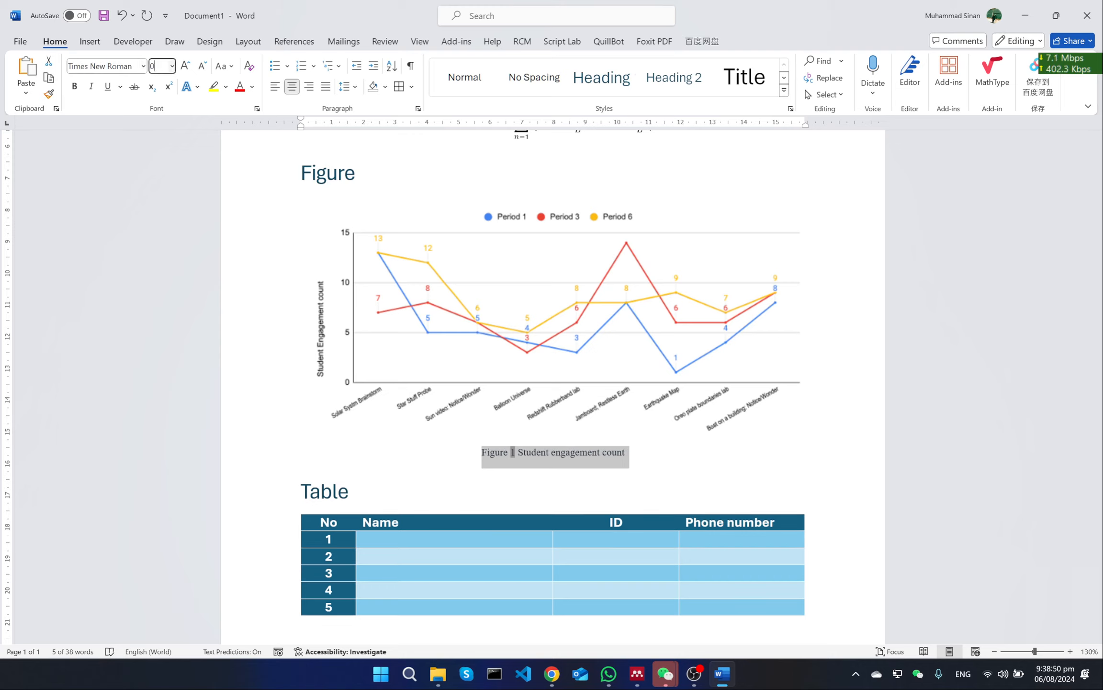
key(Return)
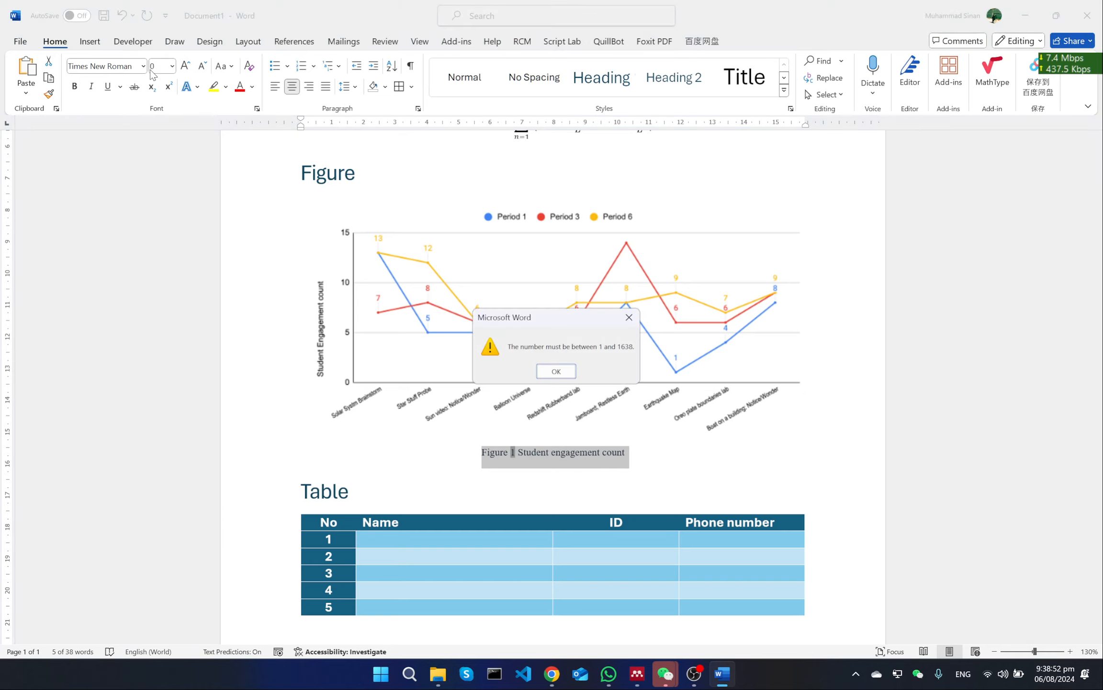
click(560, 370)
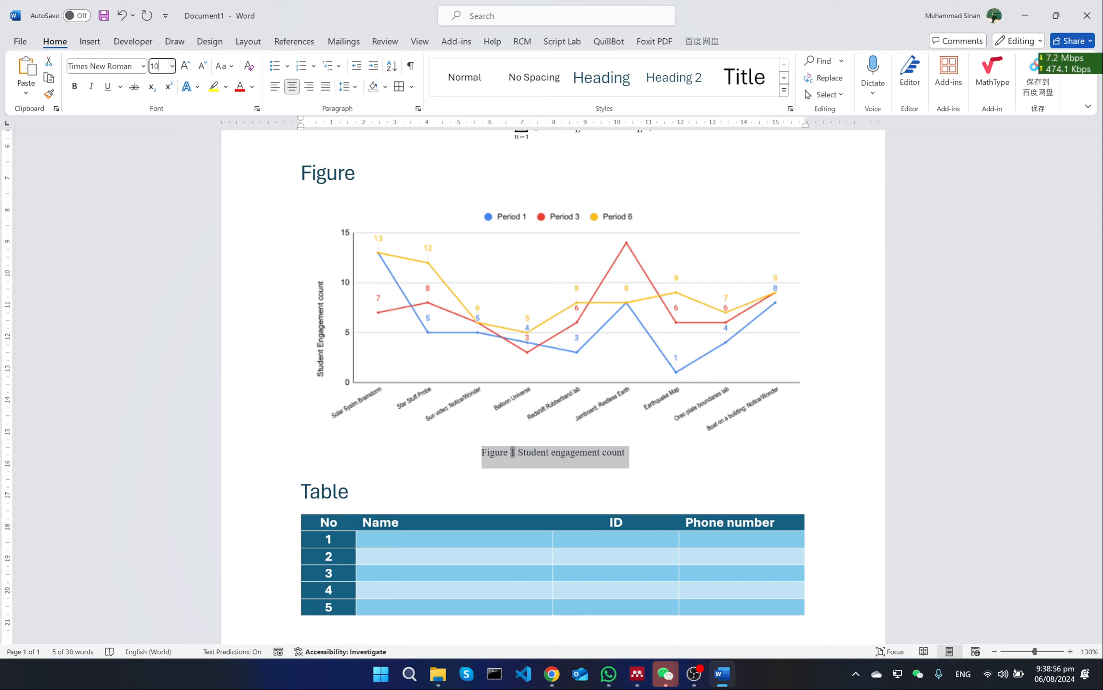
click(157, 68)
text(10)
key(Return)
click(675, 458)
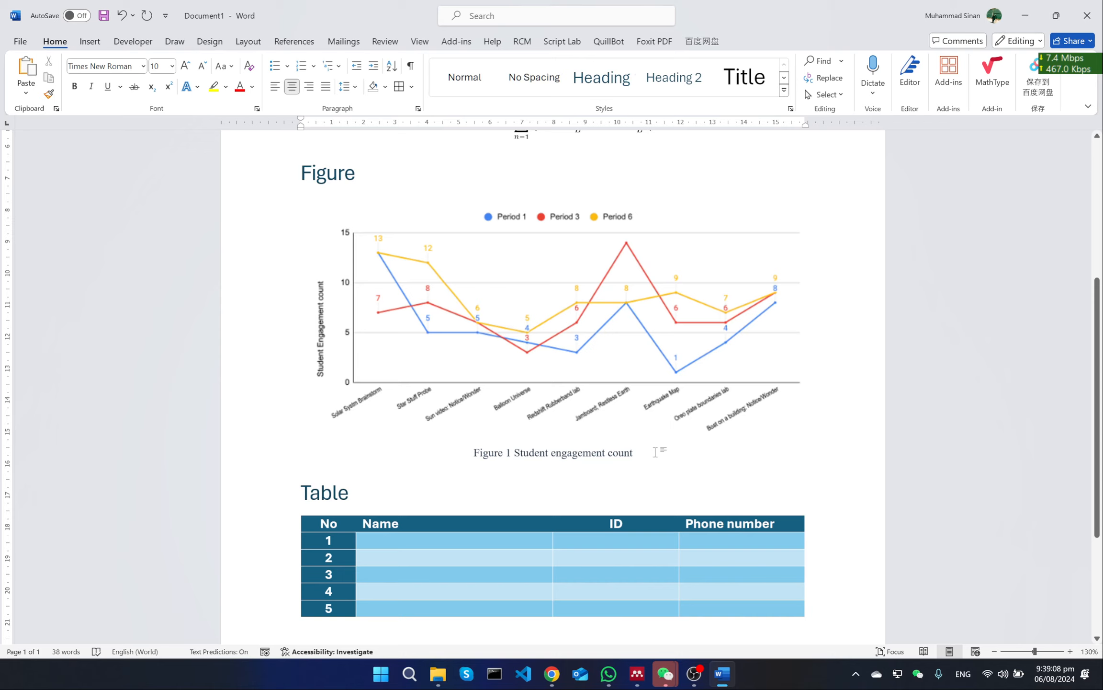
Select the whole table under the Table heading and start a caption for it, positioned above the selected item
scroll(663, 453, down, 2)
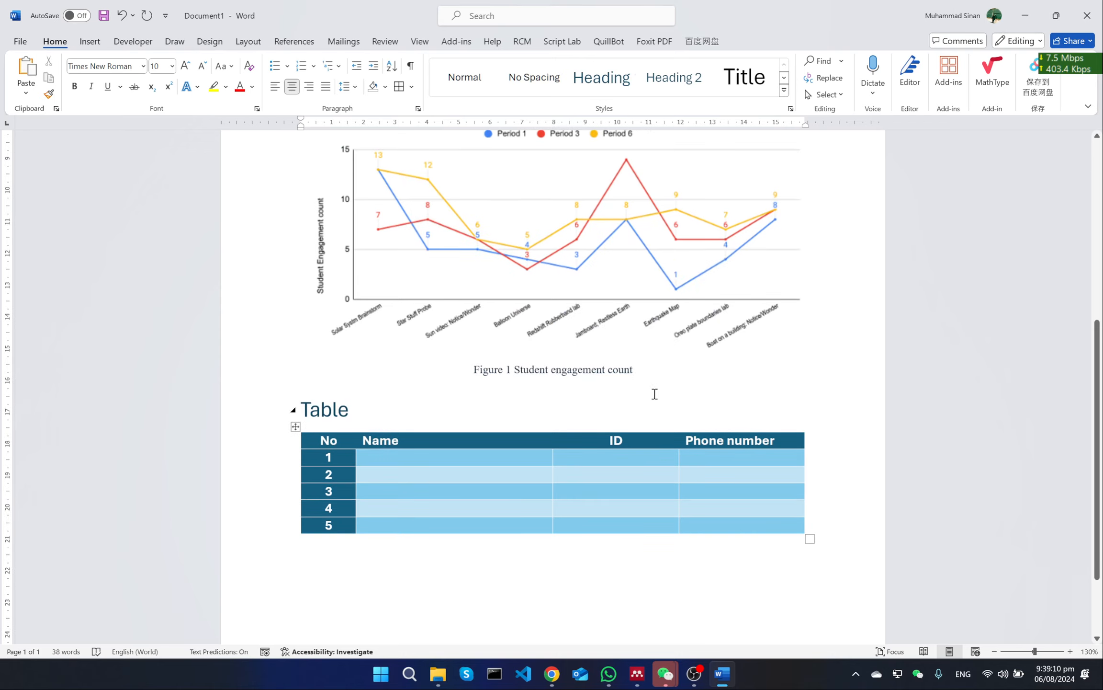
click(648, 370)
scroll(648, 369, down, 2)
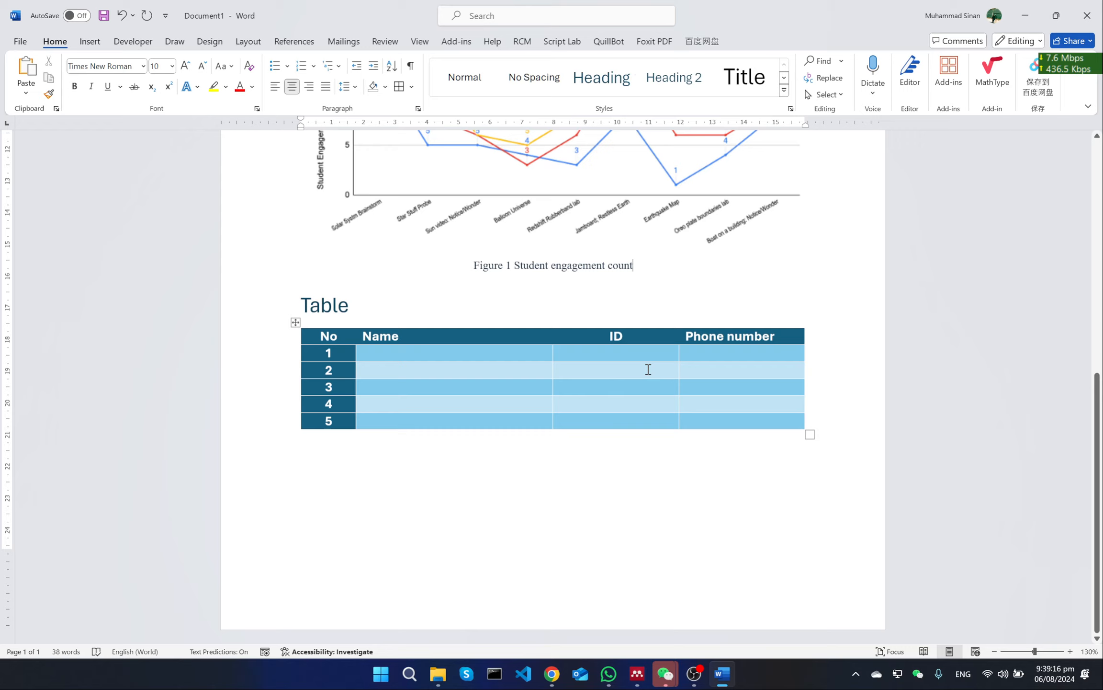
double_click(333, 302)
click(366, 303)
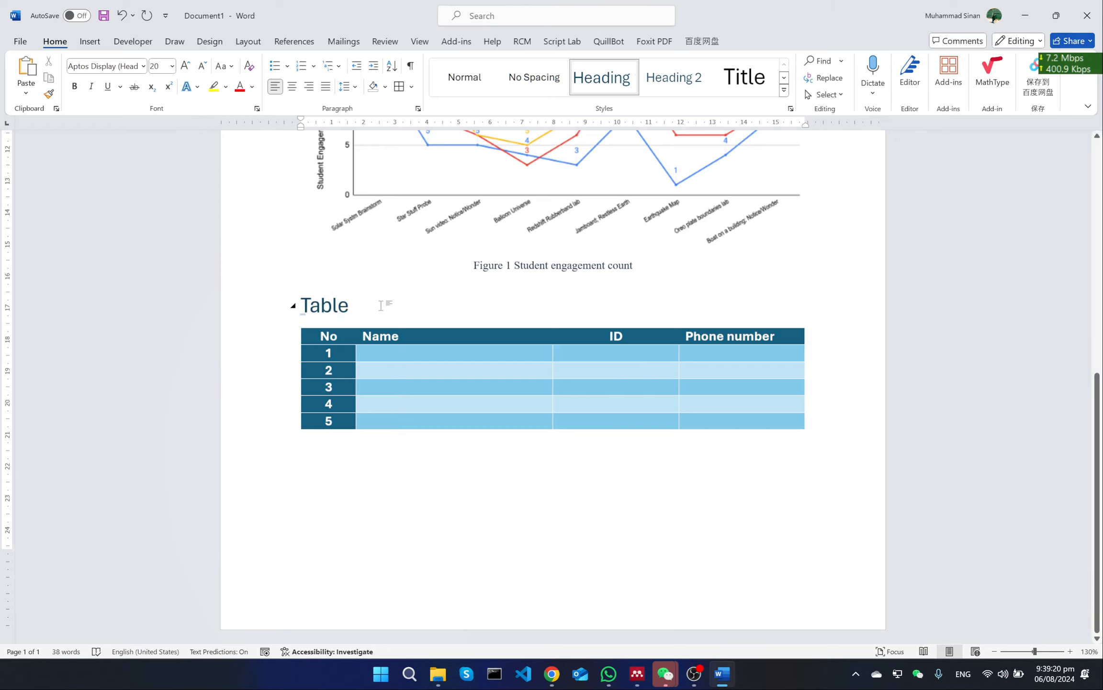
click(316, 346)
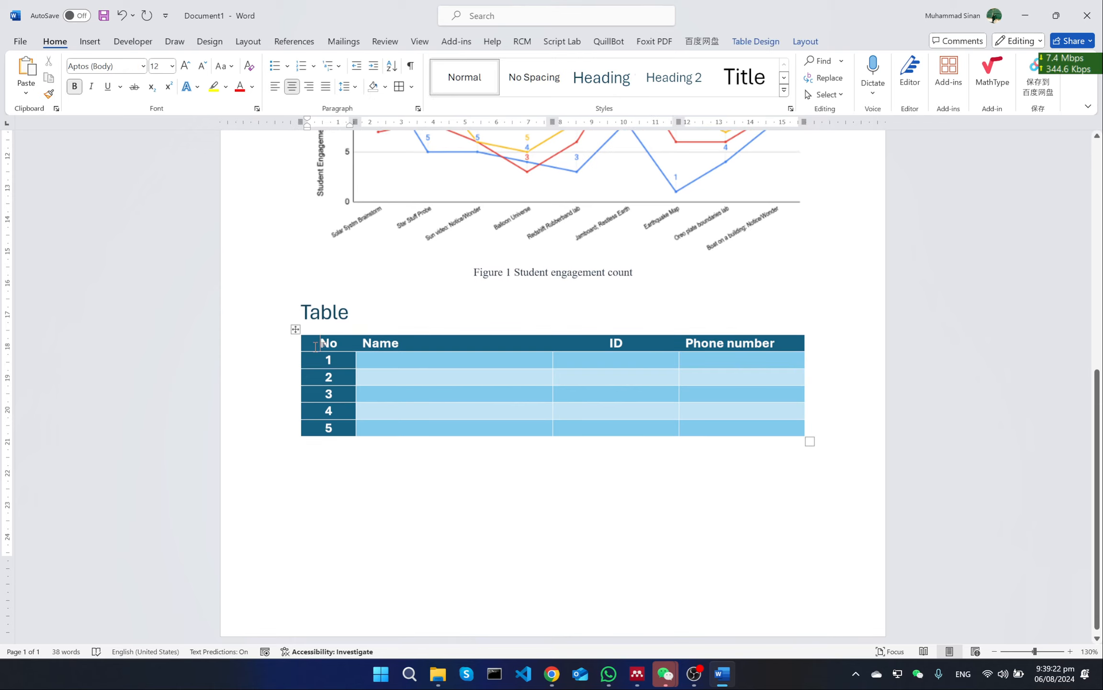
click(296, 330)
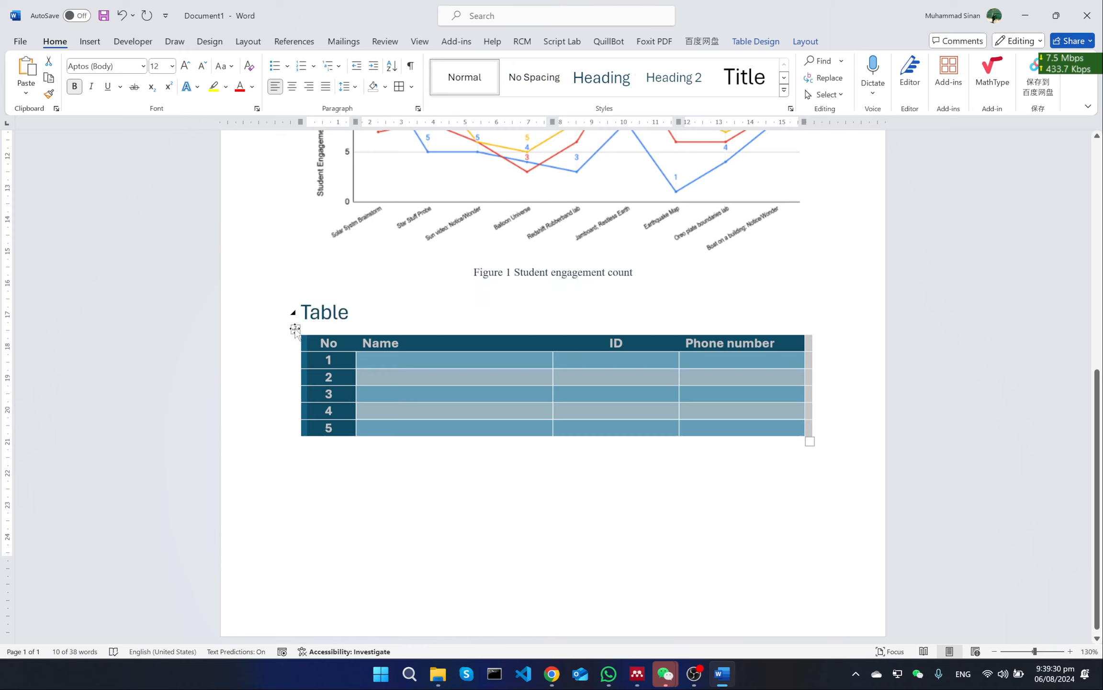
right_click(296, 330)
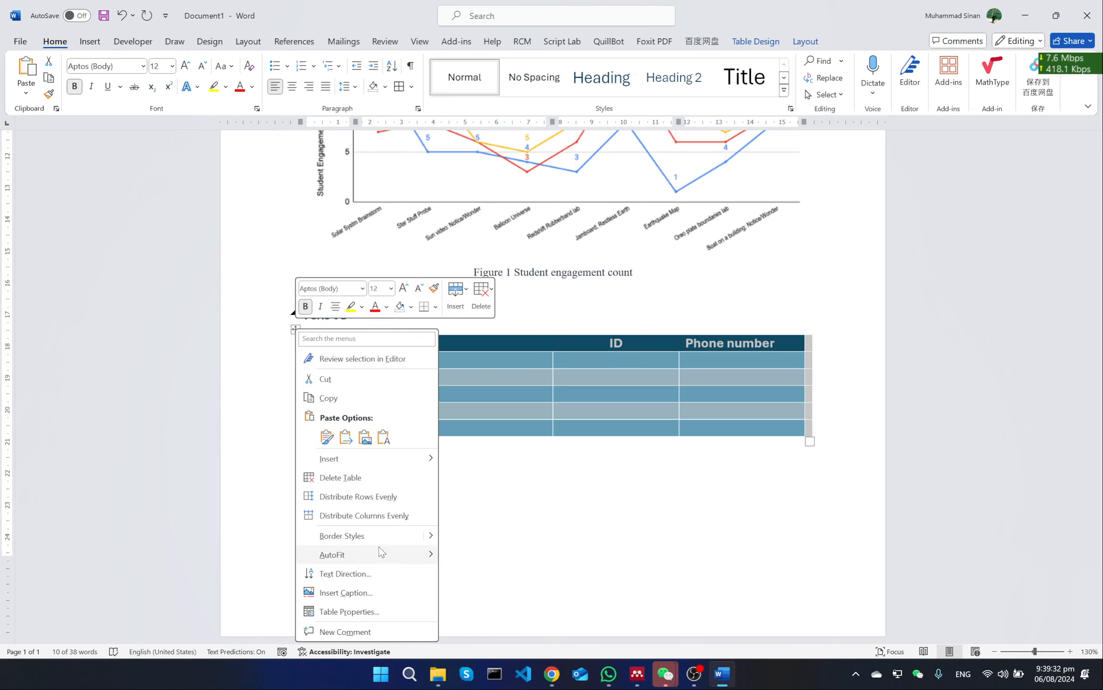
click(346, 592)
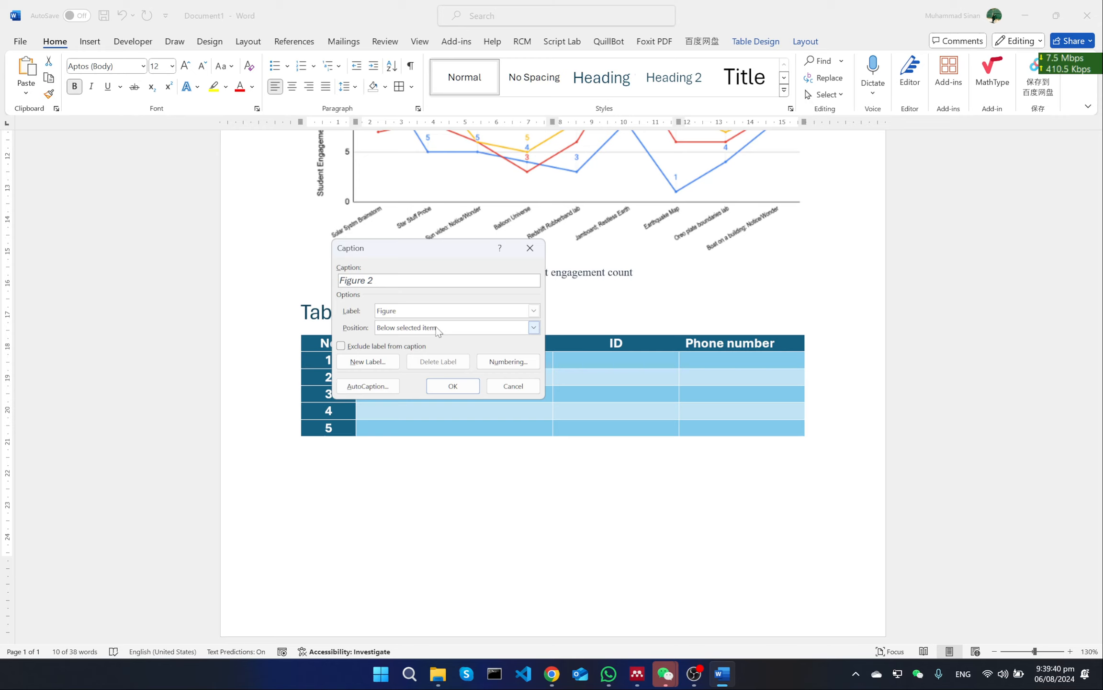
click(534, 328)
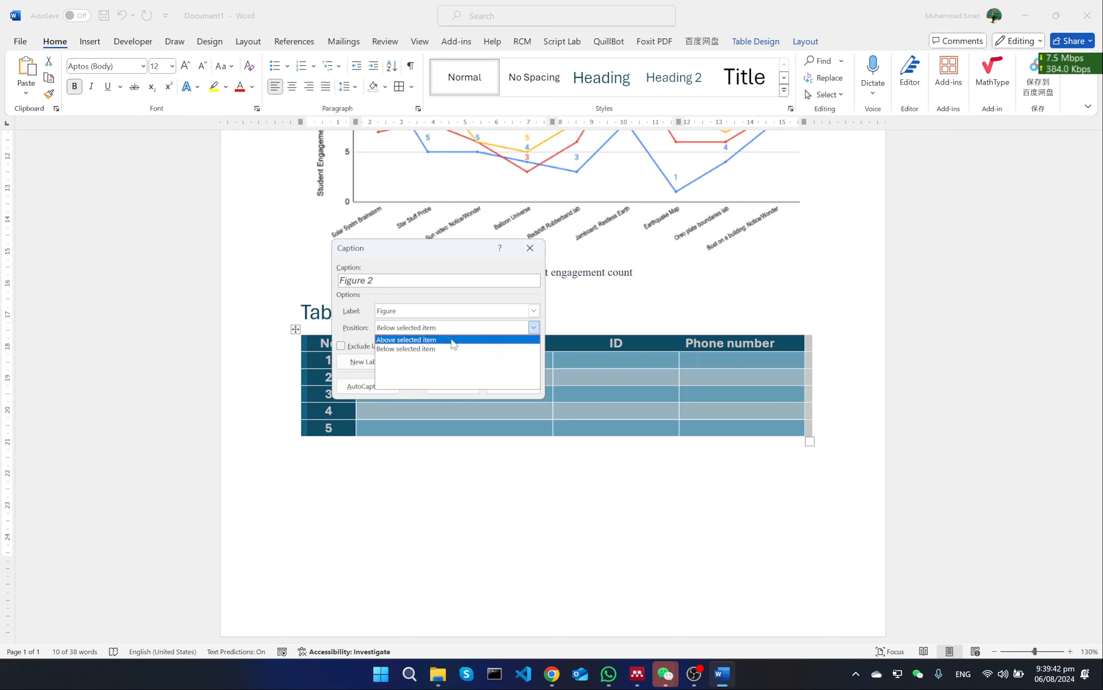
click(452, 338)
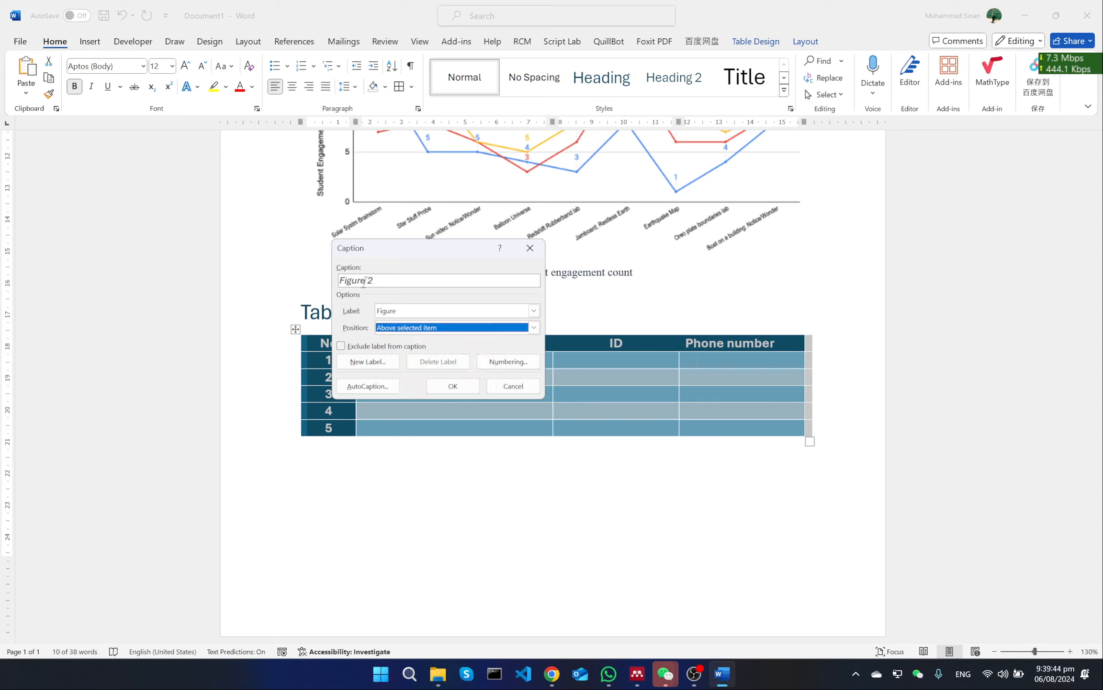
Choose Table as the caption's label, keep the label included, and insert the caption
click(406, 312)
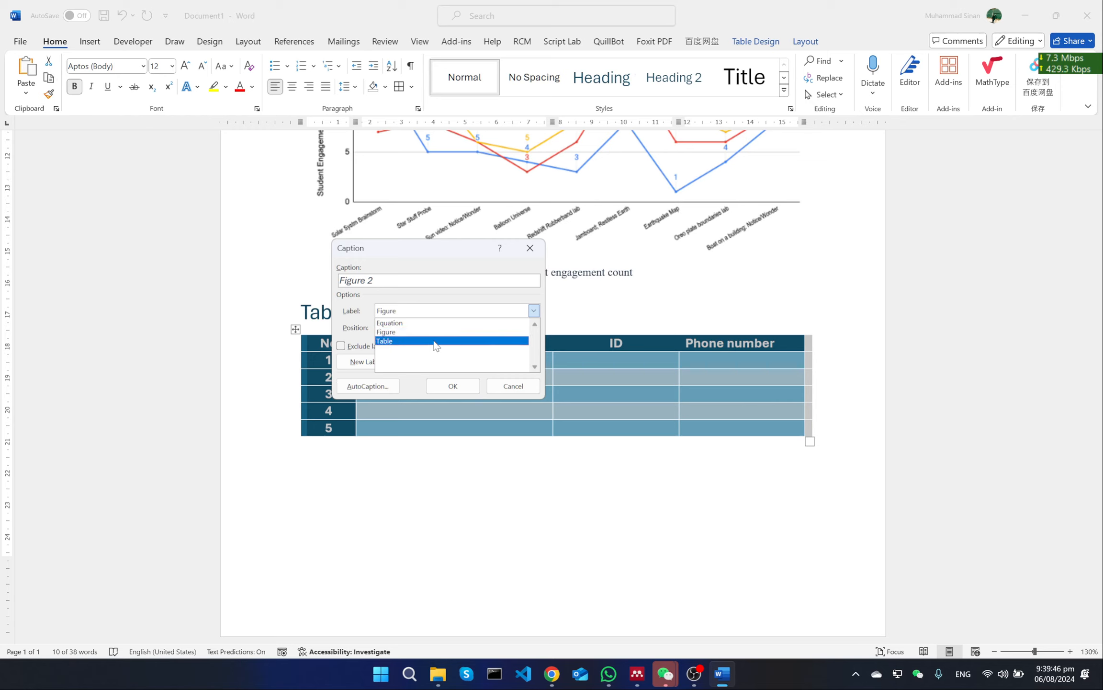
click(436, 341)
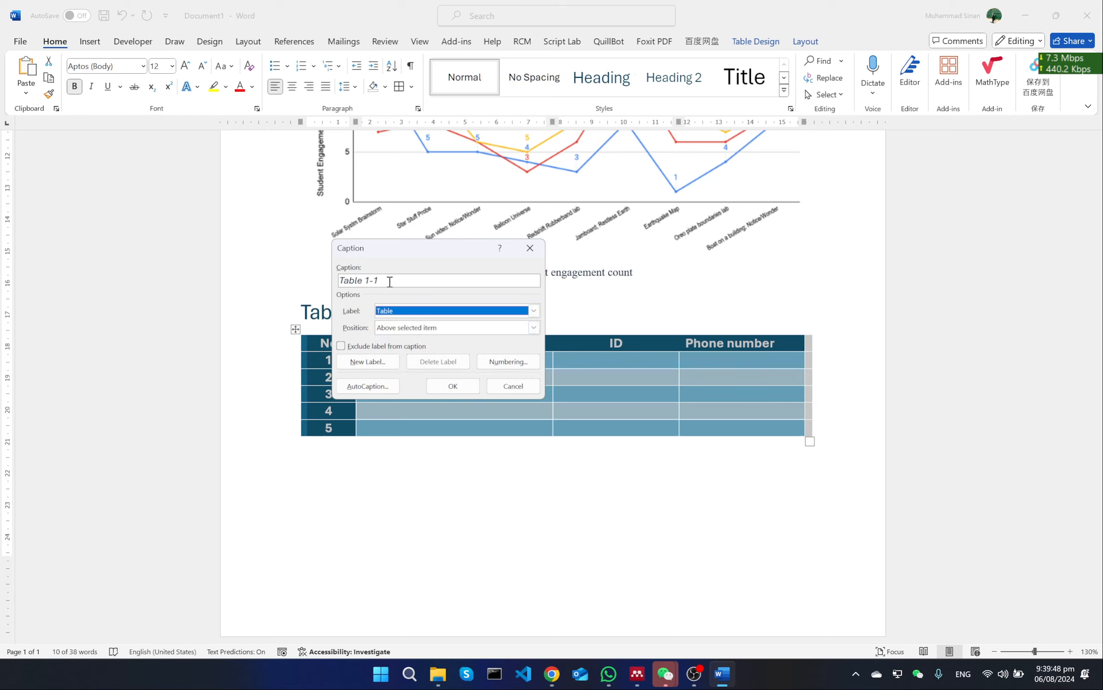
click(391, 283)
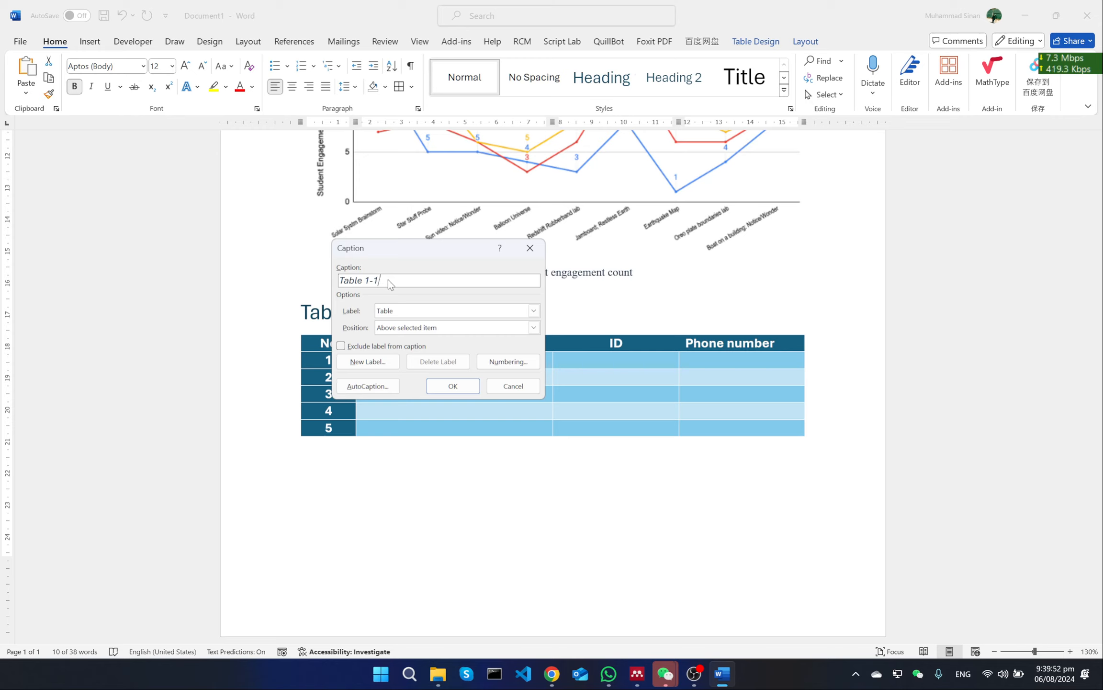
click(404, 349)
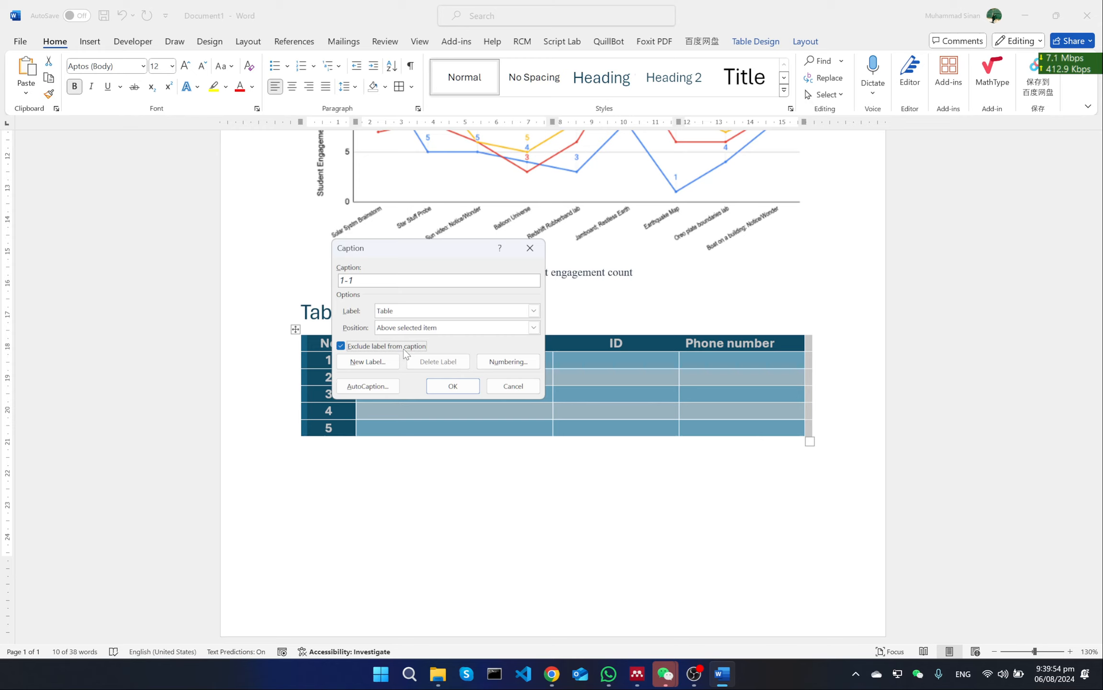
click(406, 352)
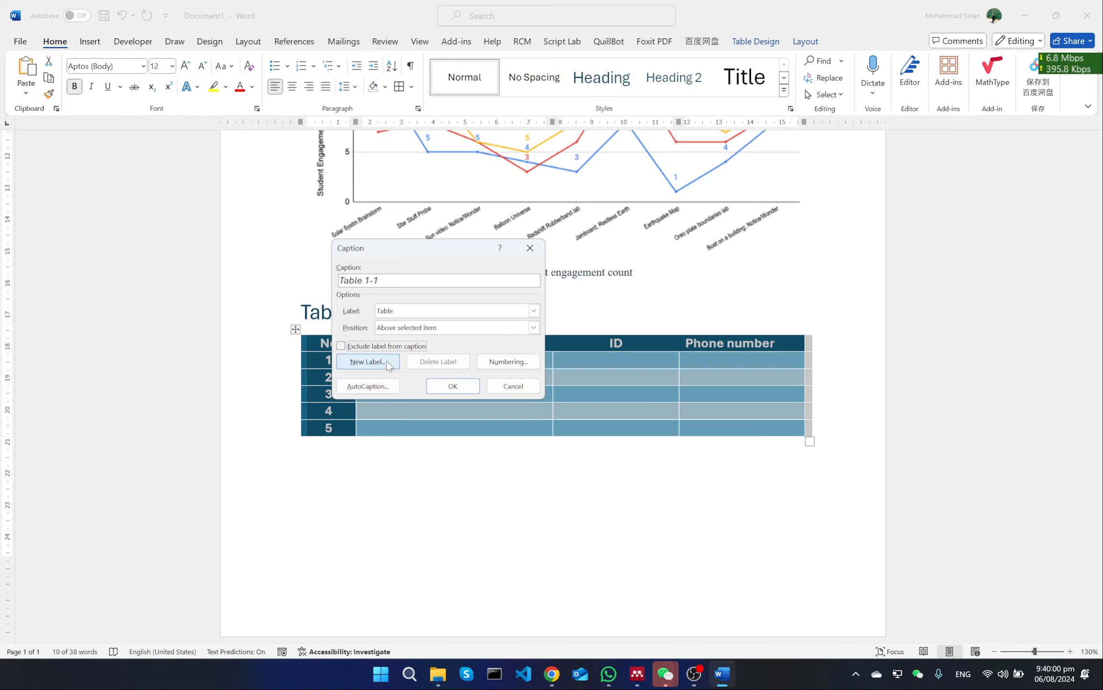
click(460, 386)
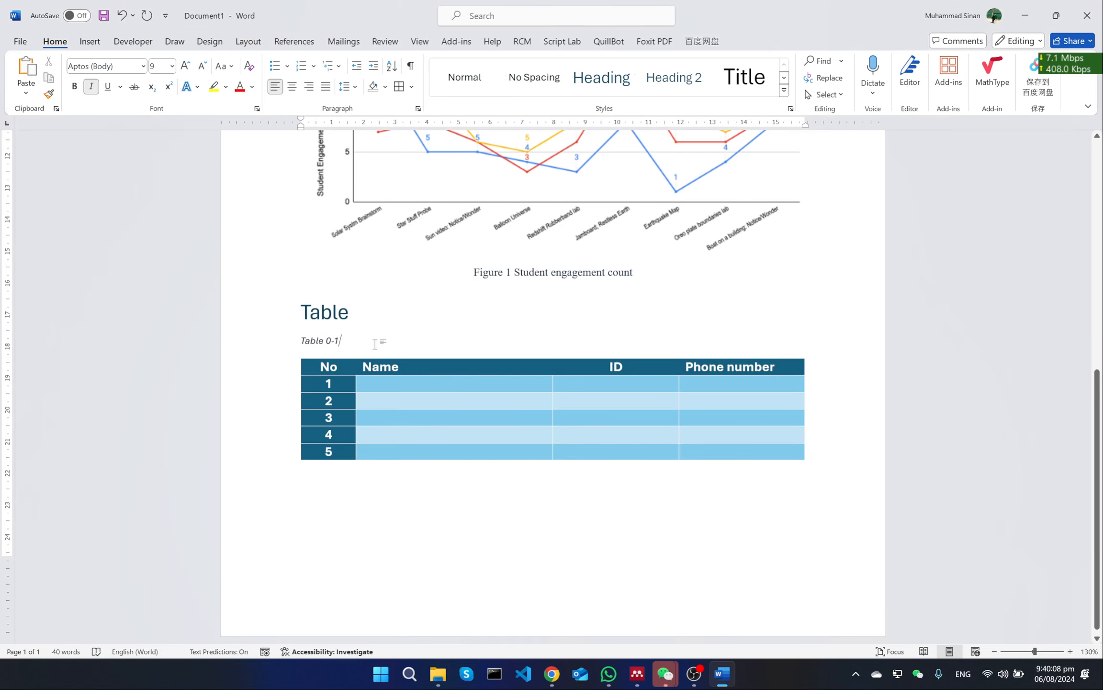
Complete the table's caption with the text "Here is a dummy table for the demonstration."
key(Left)
key(Left)
key(Left)
key(Right)
key(Right)
key(Right)
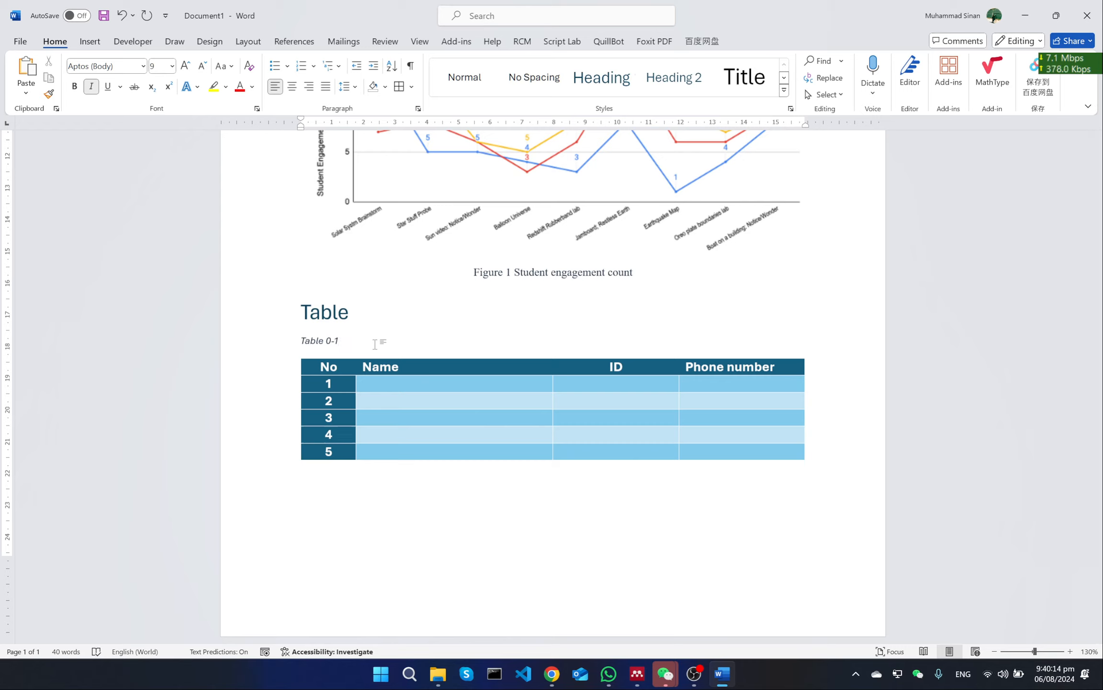
text(Here is )
text(a)
text( dymm)
key(BackSpace)
key(BackSpace)
key(BackSpace)
text(ummy table )
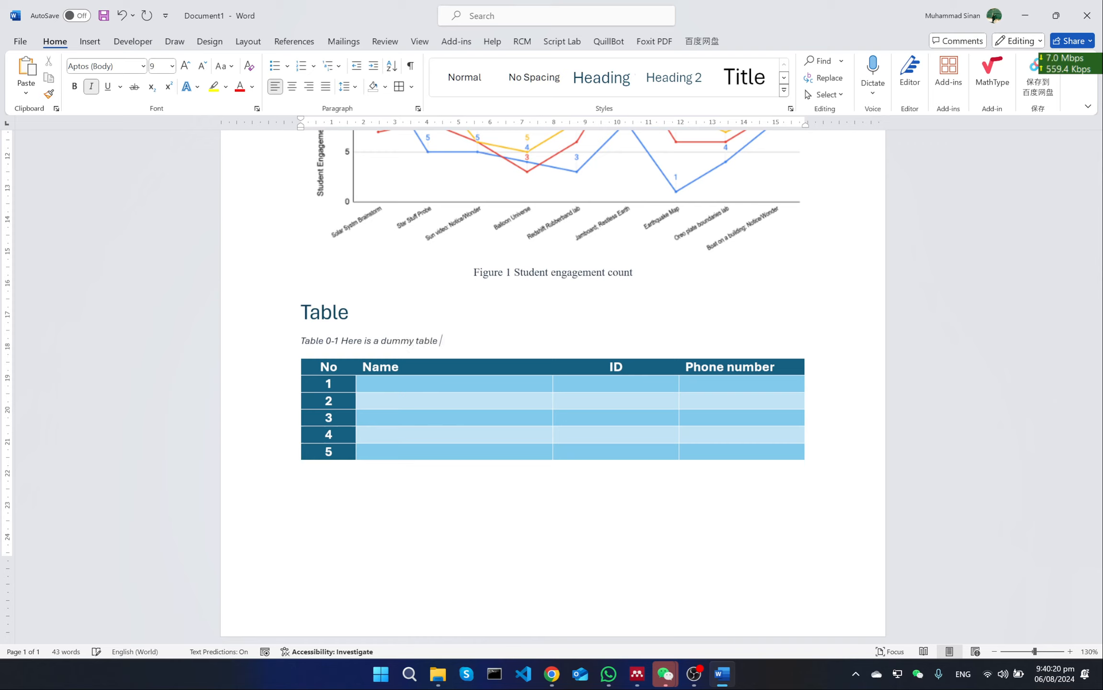
text(for the demonstration.)
Copy the figure caption's formatting onto the table's caption and left-align the table's caption
click(560, 271)
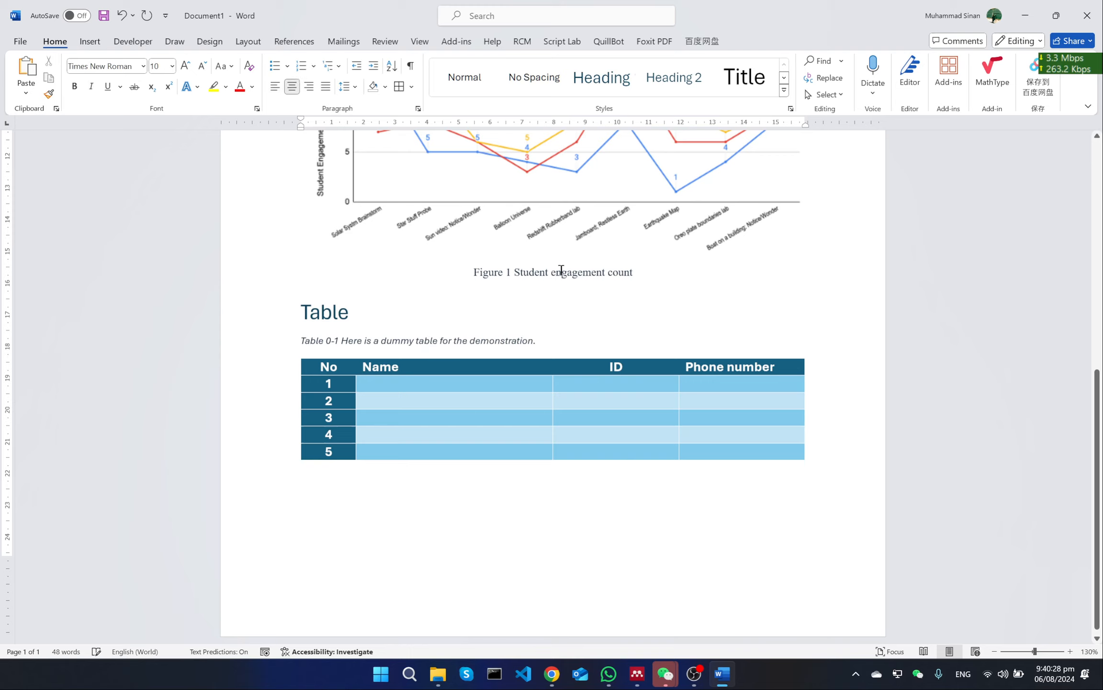
click(54, 98)
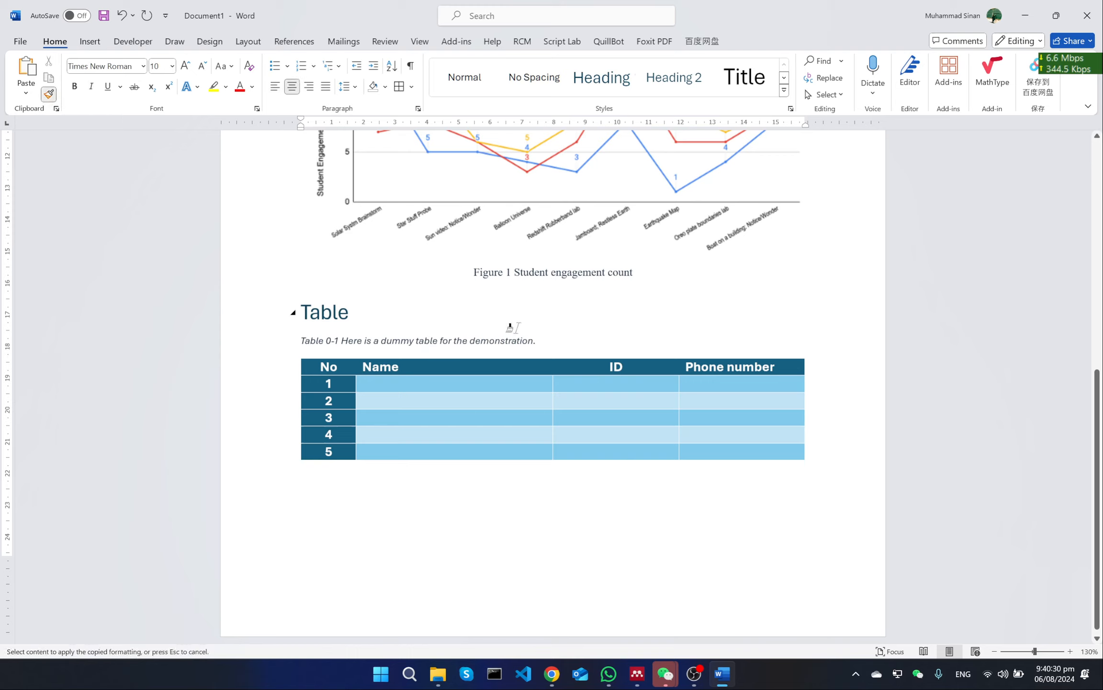
drag(538, 341, 308, 343)
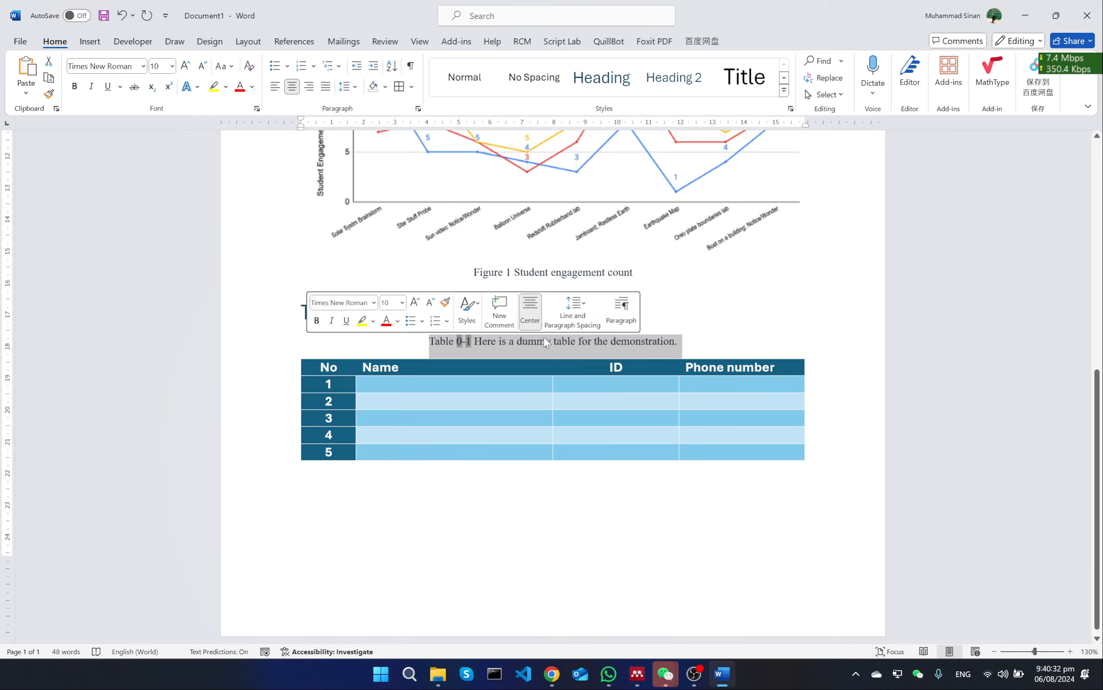
click(649, 341)
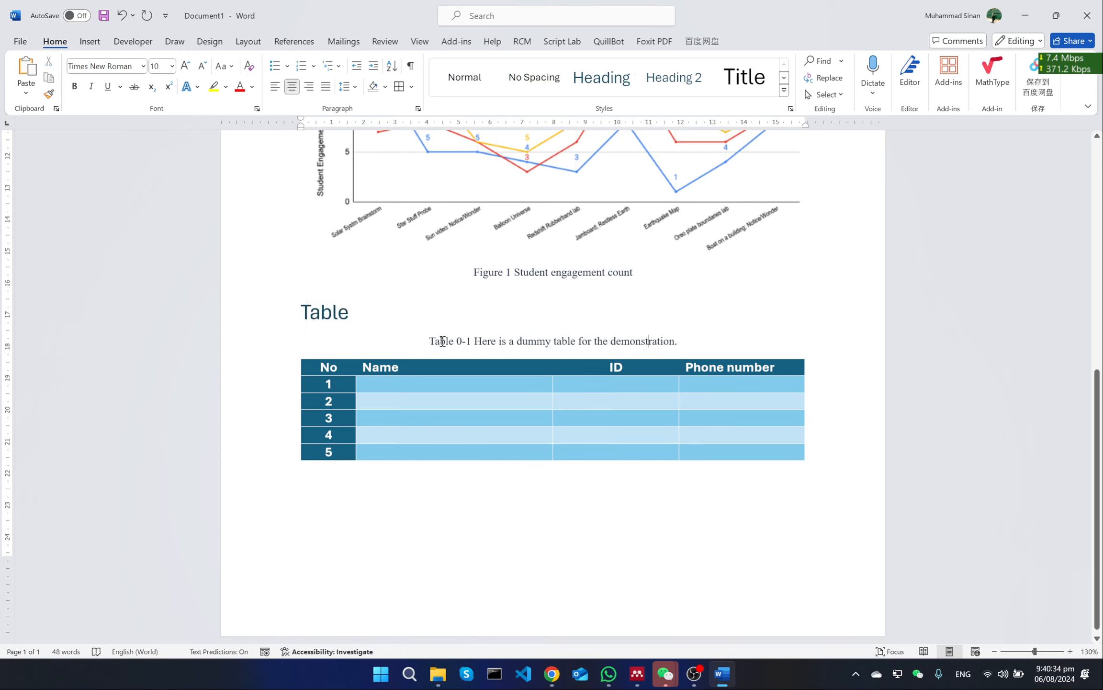
click(275, 86)
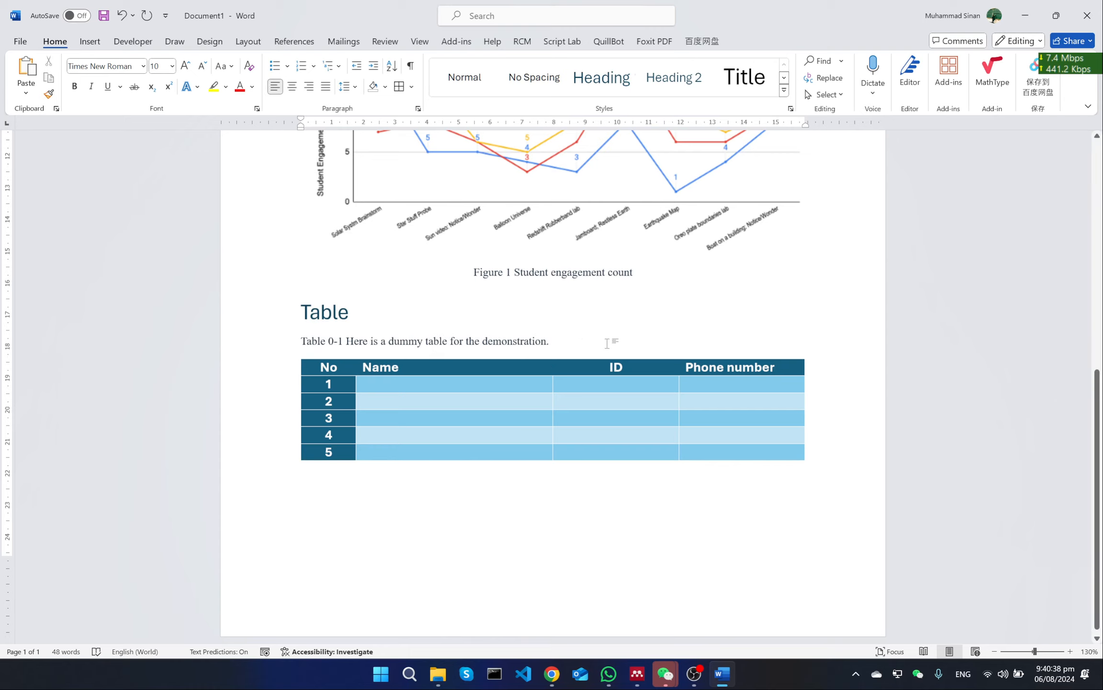
scroll(518, 457, up, 3)
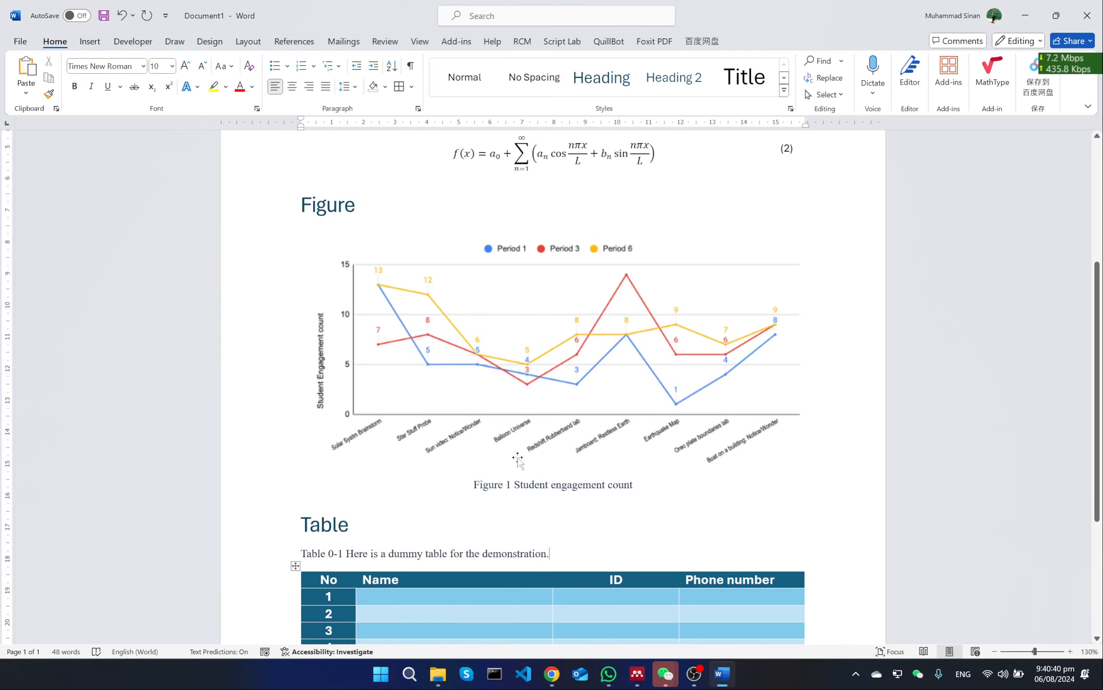
scroll(517, 458, up, 3)
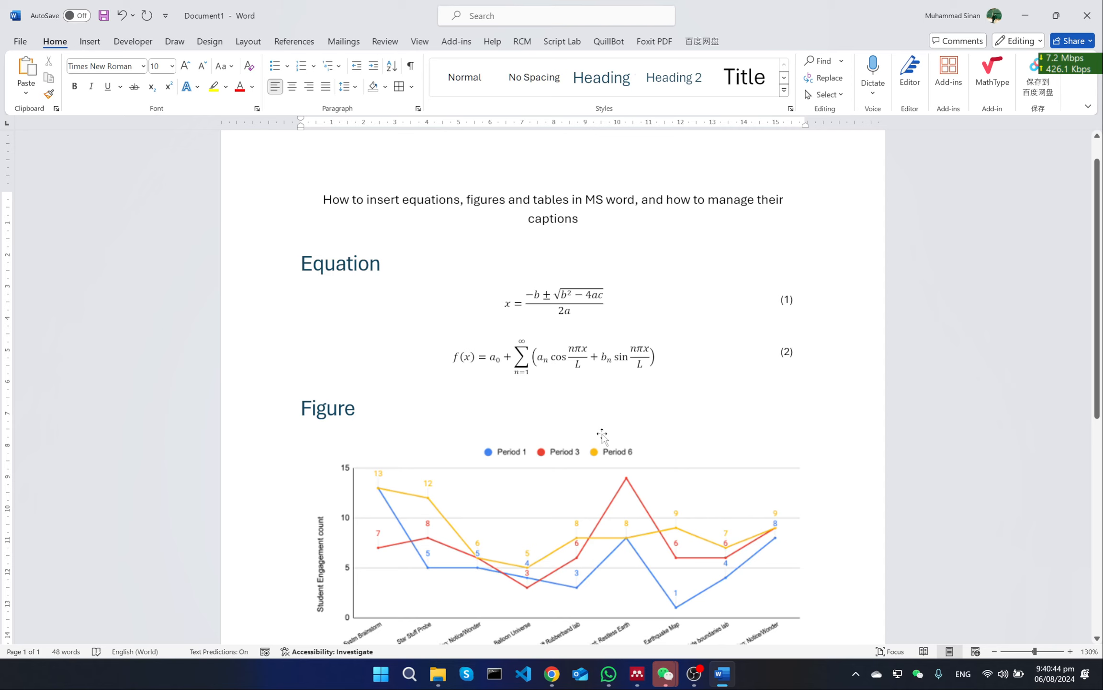
scroll(602, 435, down, 8)
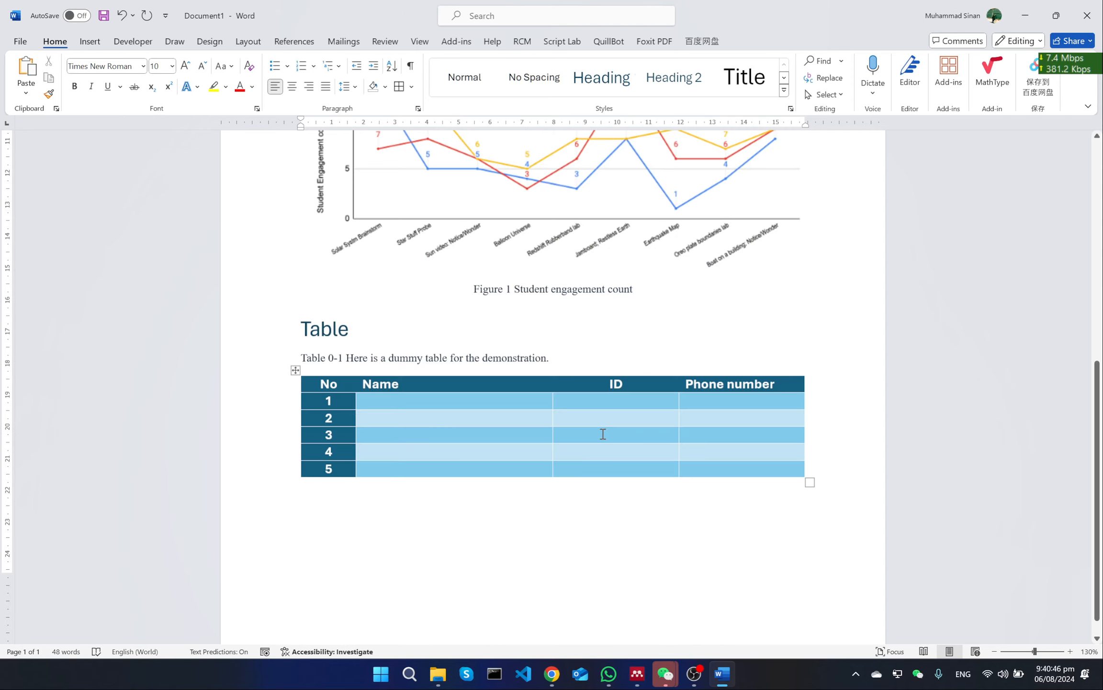
scroll(575, 496, down, 1)
click(576, 496)
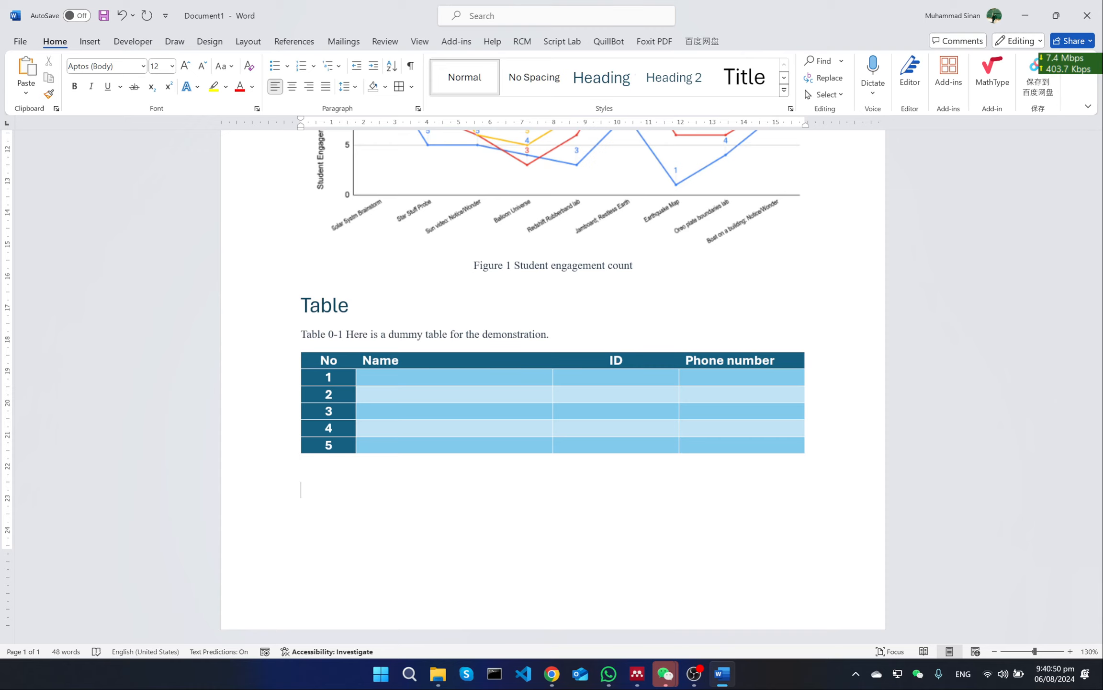
scroll(554, 384, up, 6)
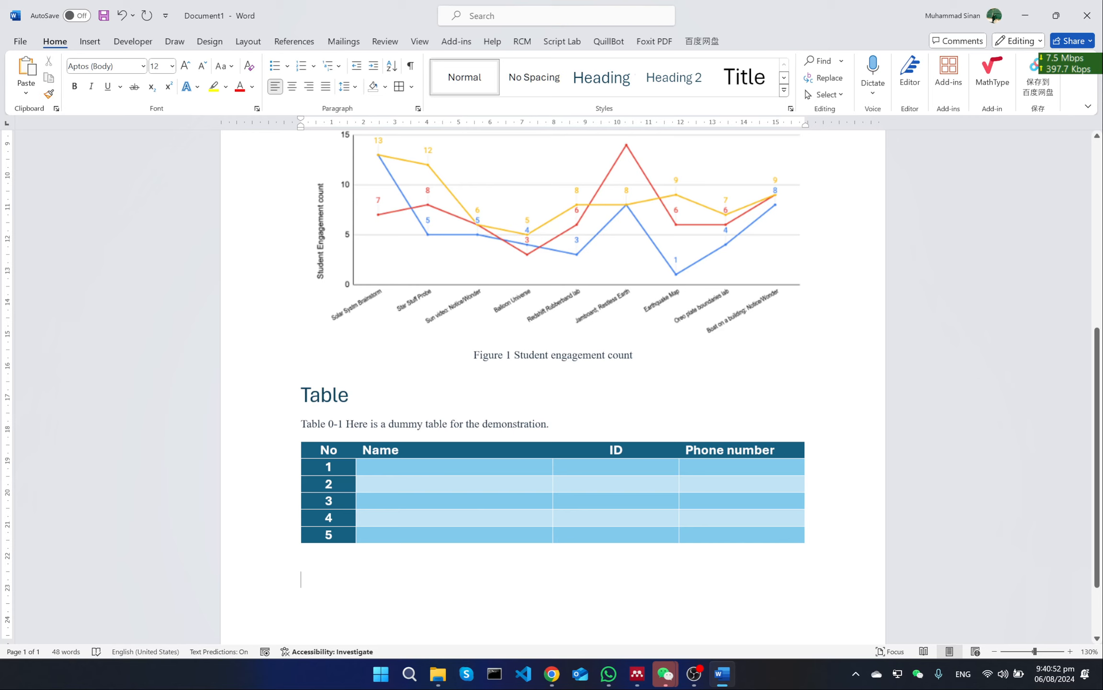
Begin a sentence on the empty line below the table with the text "In the equation"
scroll(553, 383, down, 6)
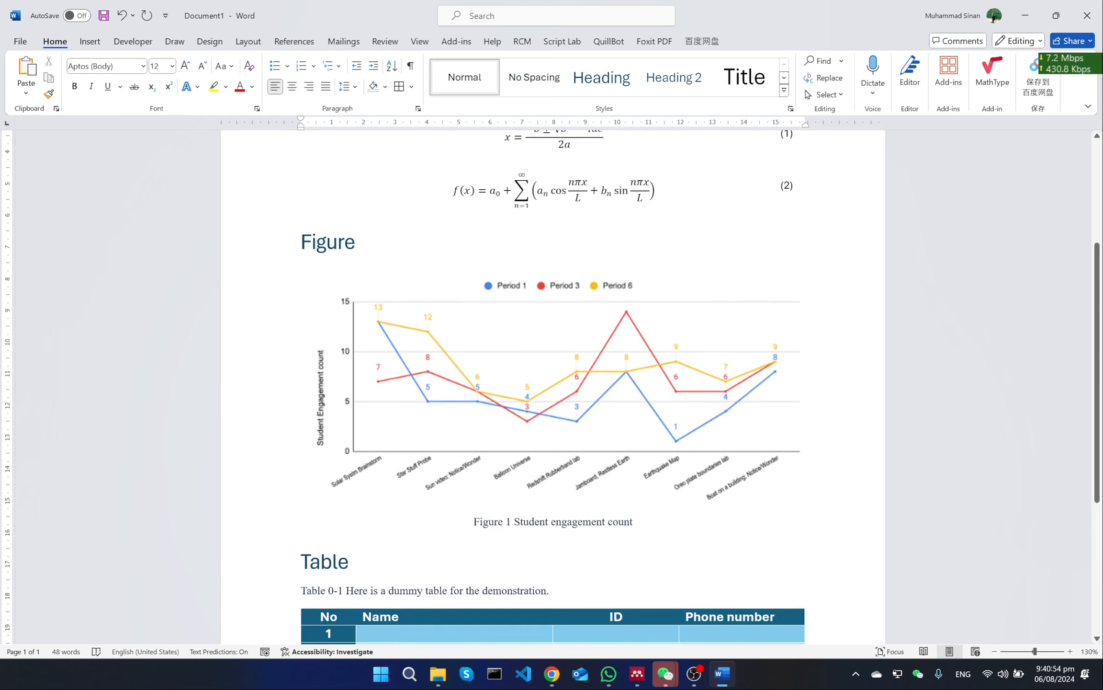
scroll(553, 384, down, 1)
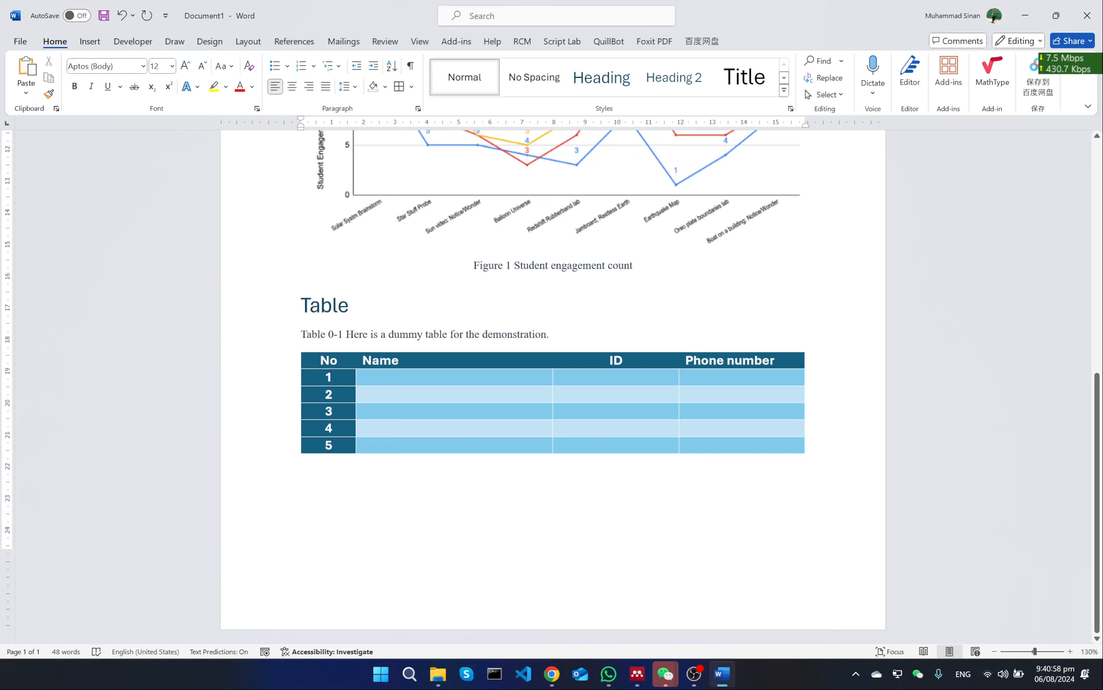
text(In the equation)
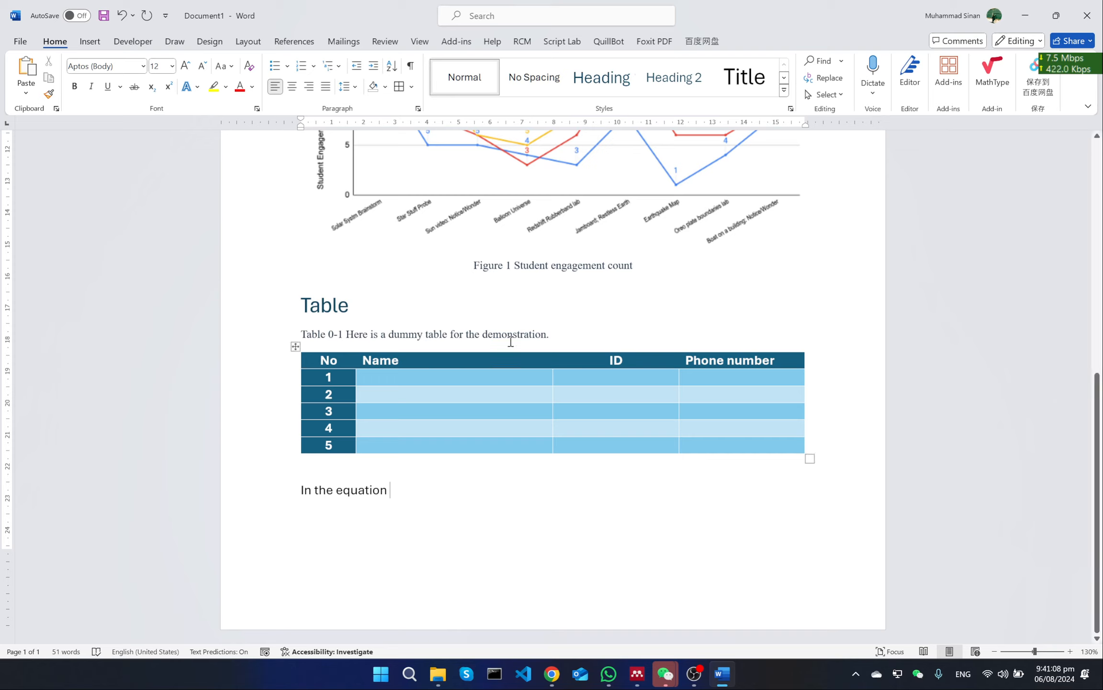
Start a cross-reference at the end of the sentence below the table and set its reference type to Equation
scroll(510, 341, up, 6)
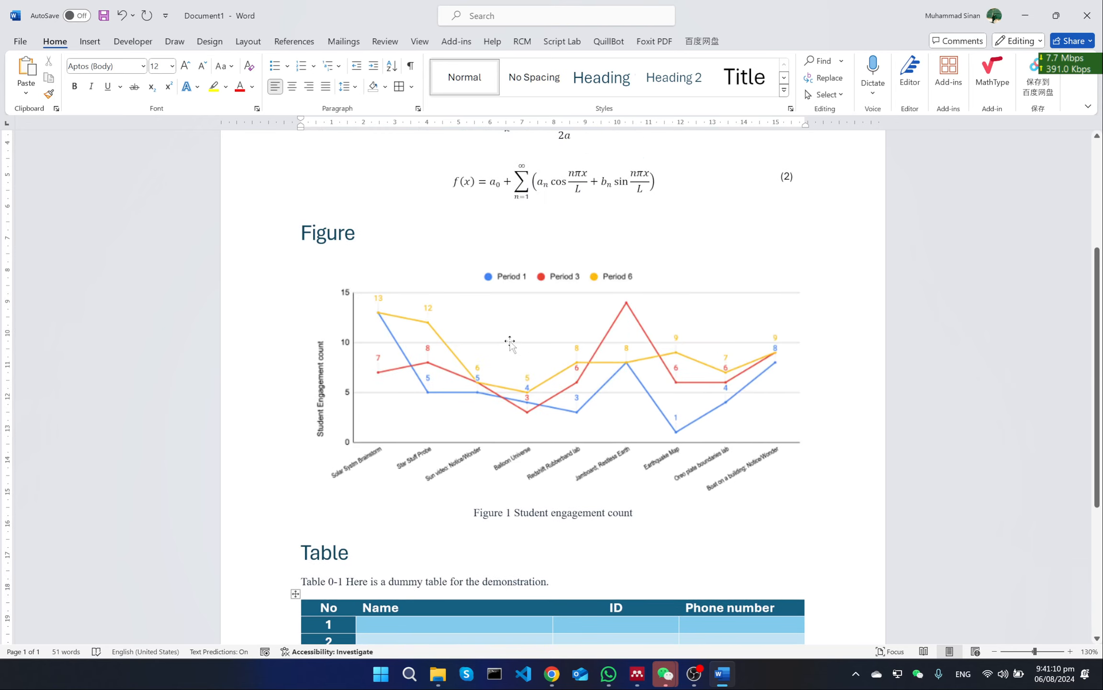
scroll(511, 341, down, 6)
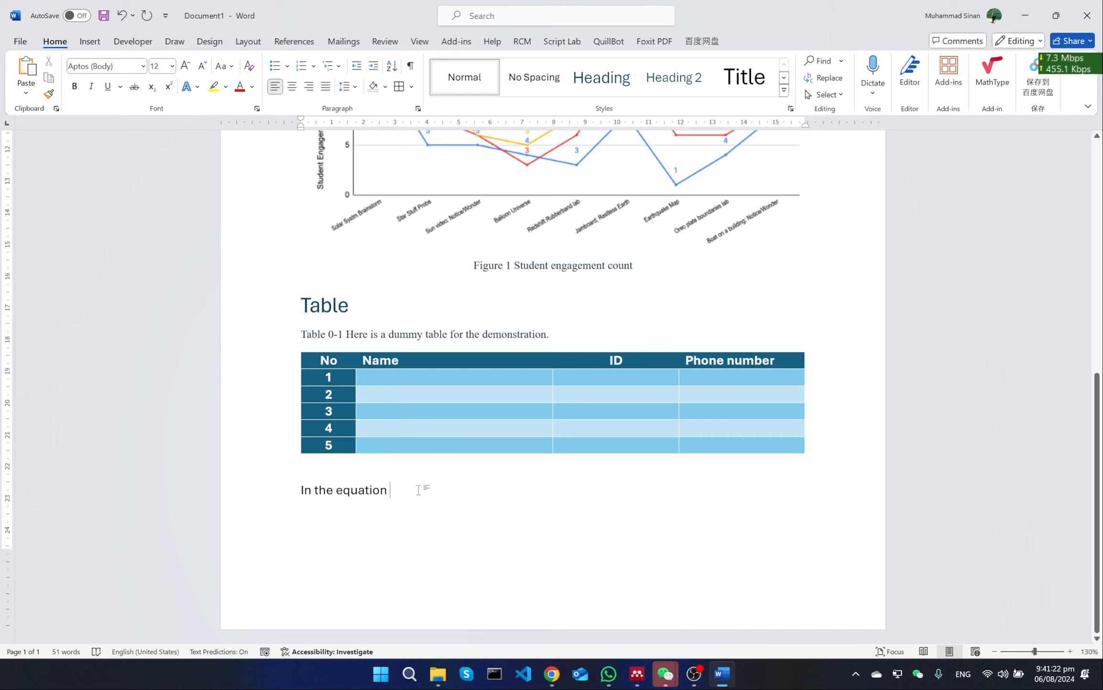
scroll(418, 489, up, 10)
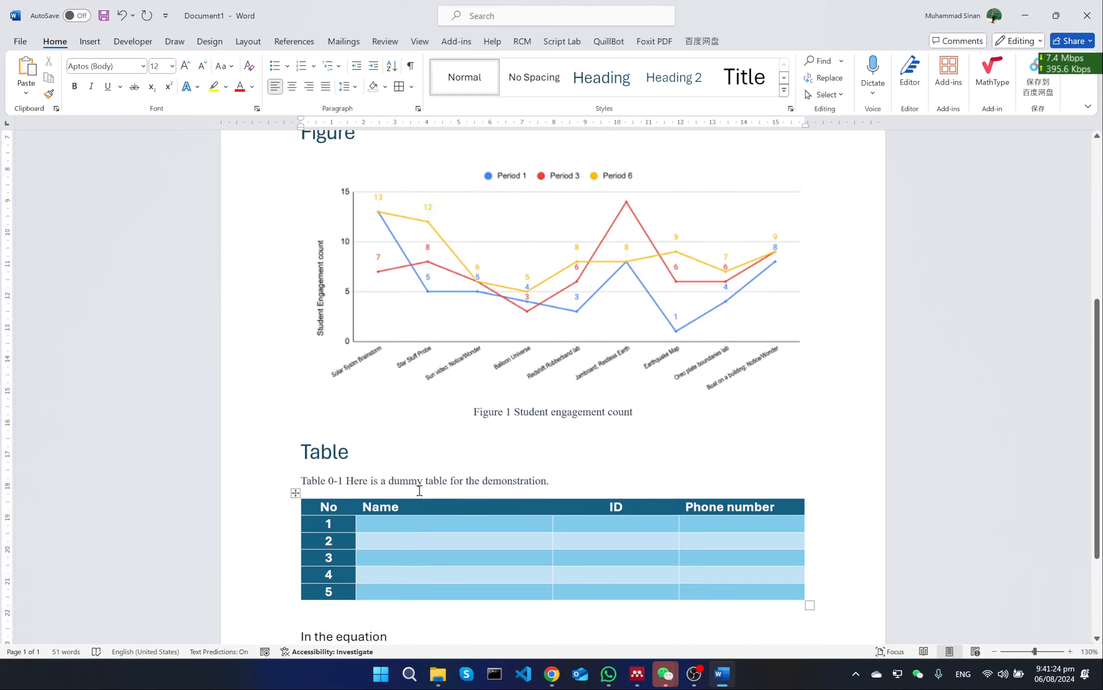
scroll(784, 340, down, 7)
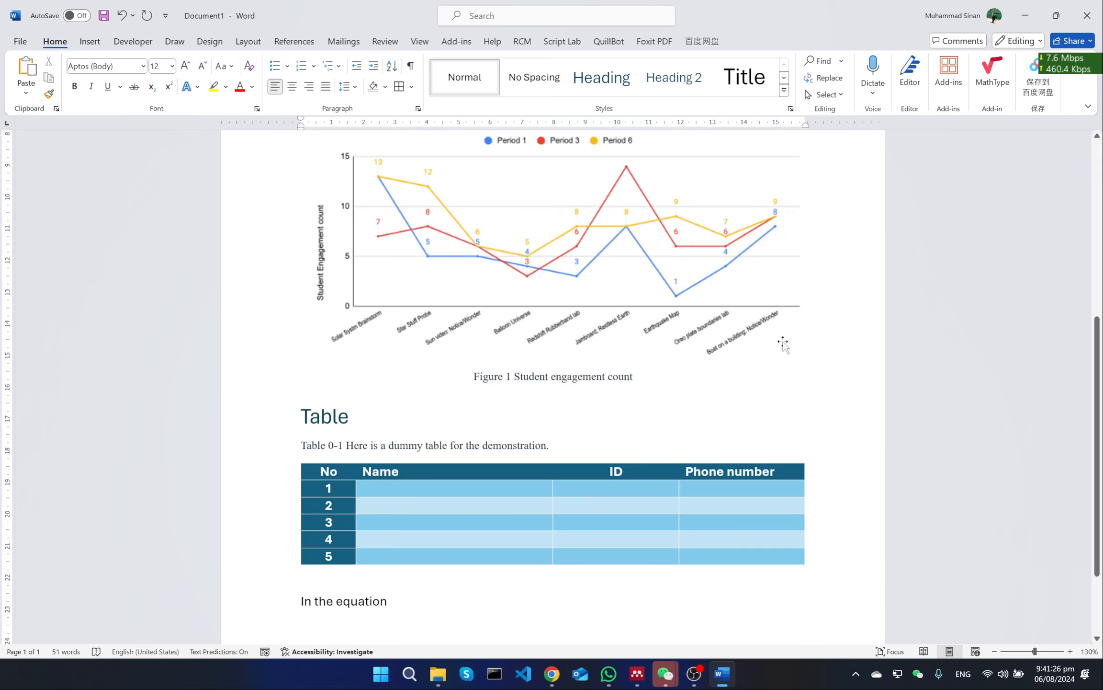
scroll(588, 443, down, 2)
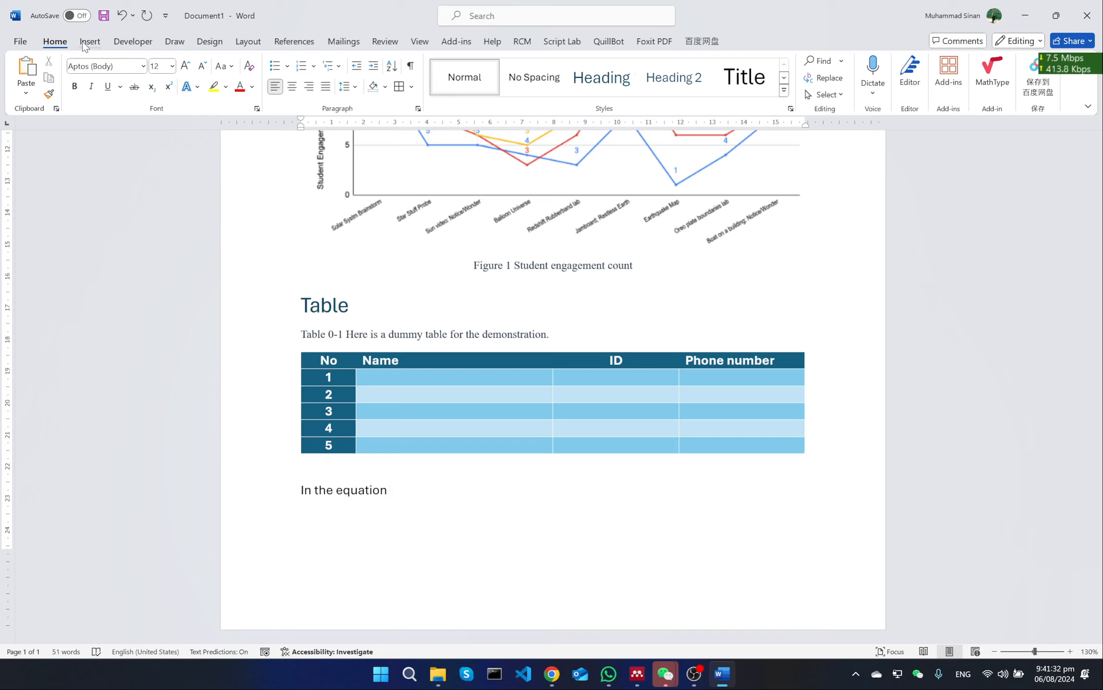
click(291, 41)
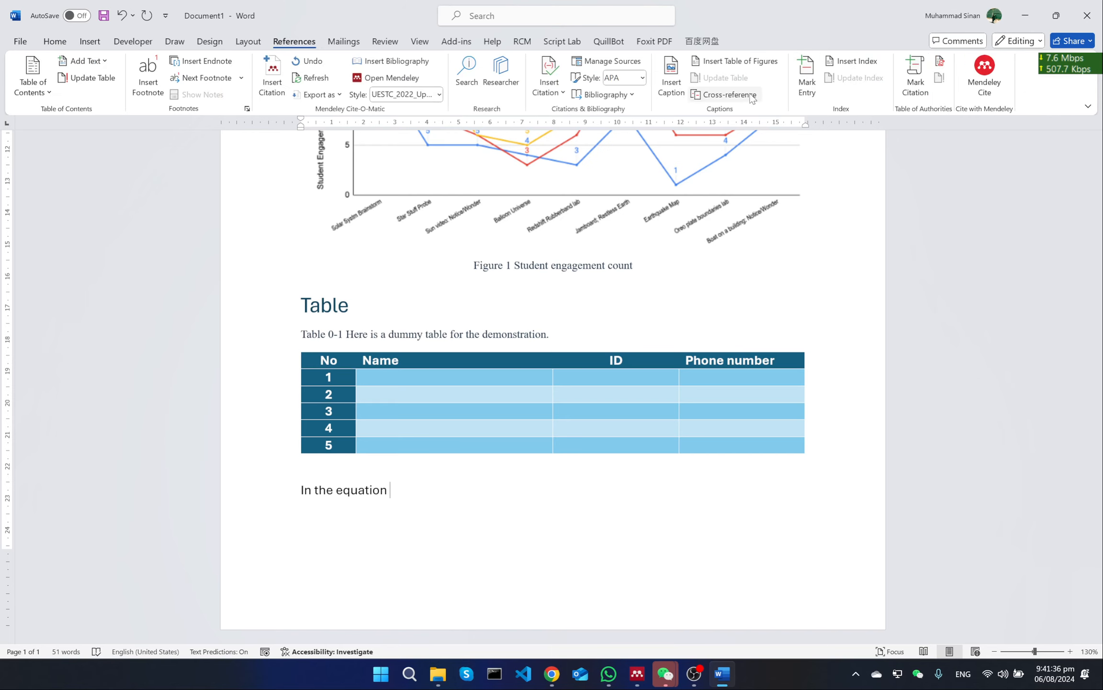
click(728, 94)
click(305, 282)
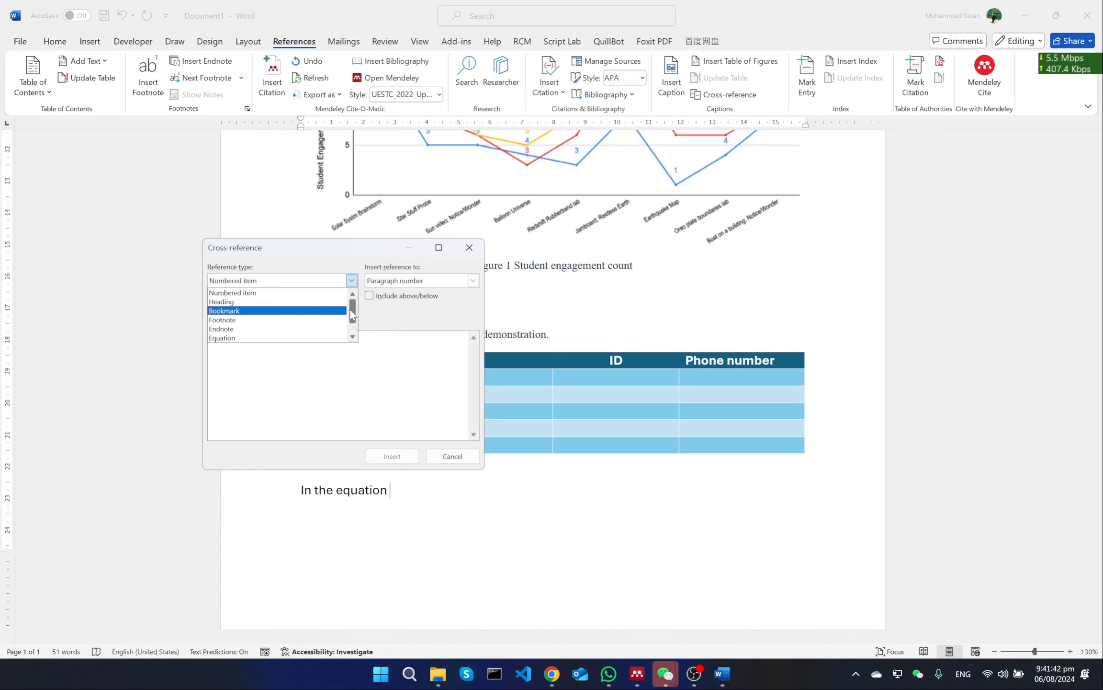
scroll(356, 331, down, 1)
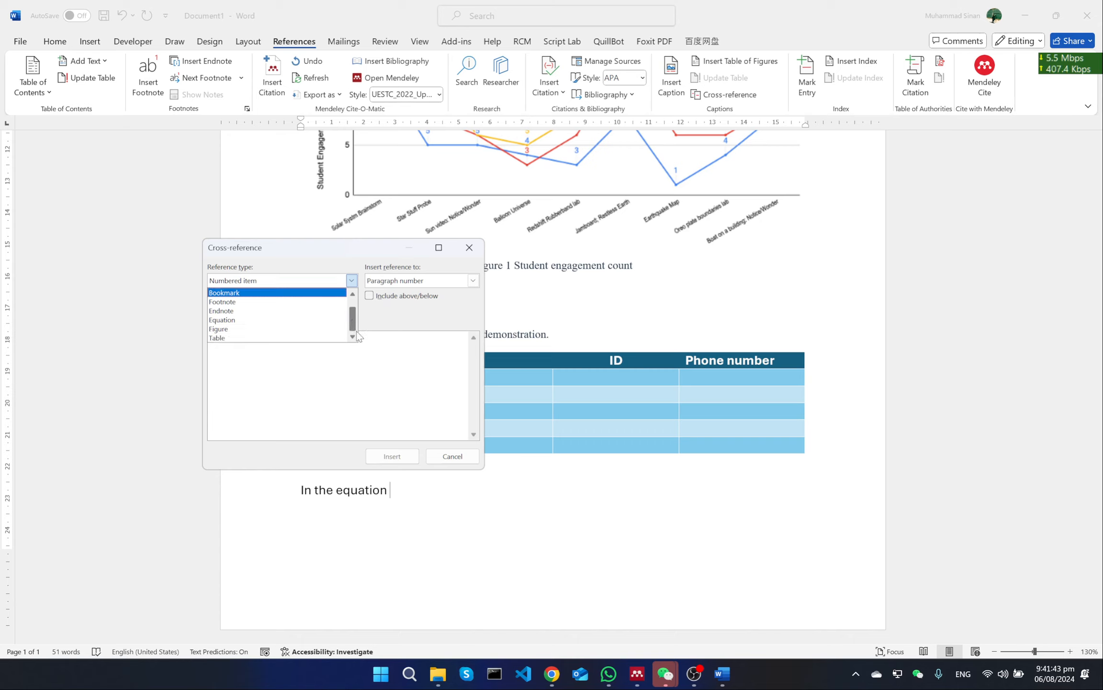
click(269, 319)
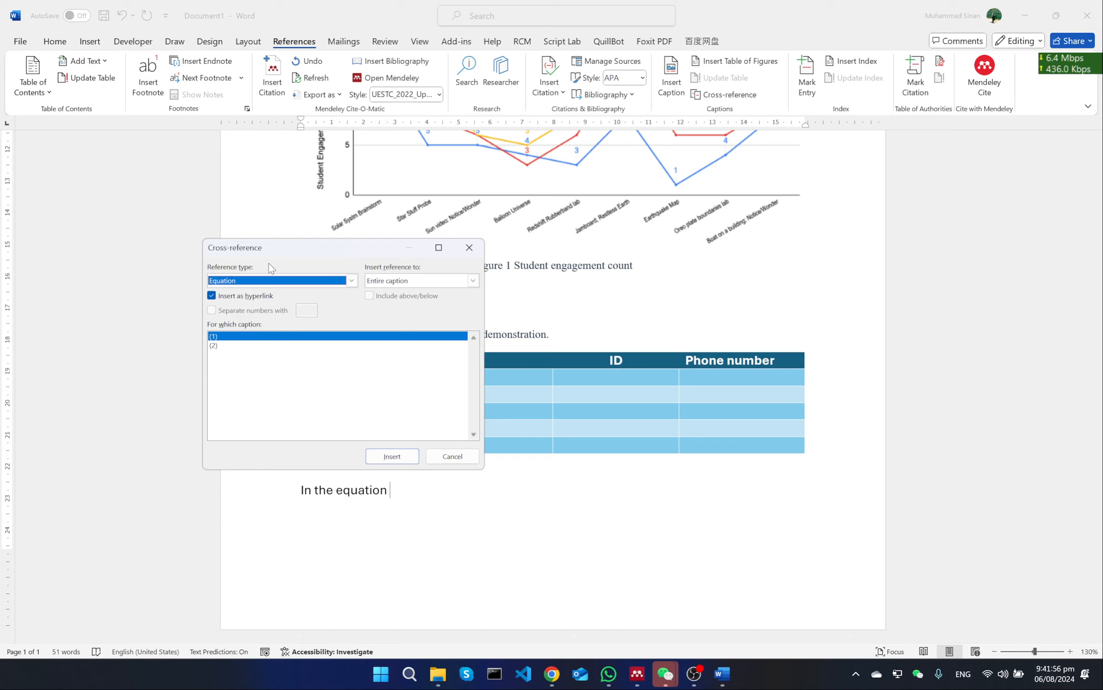
click(271, 281)
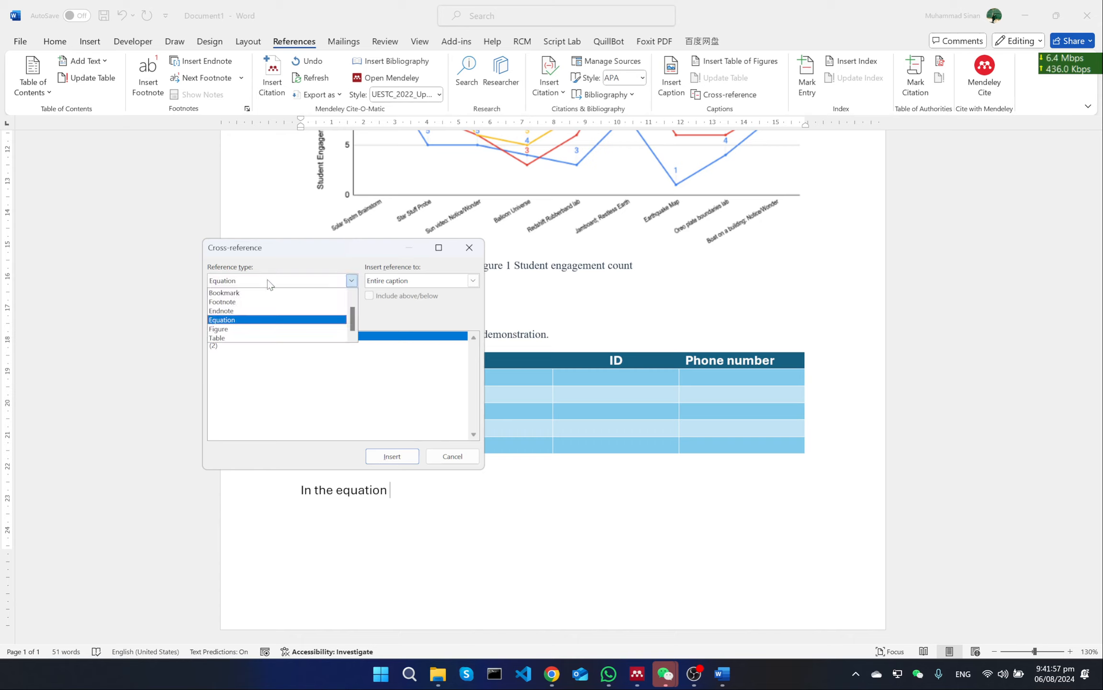
click(280, 321)
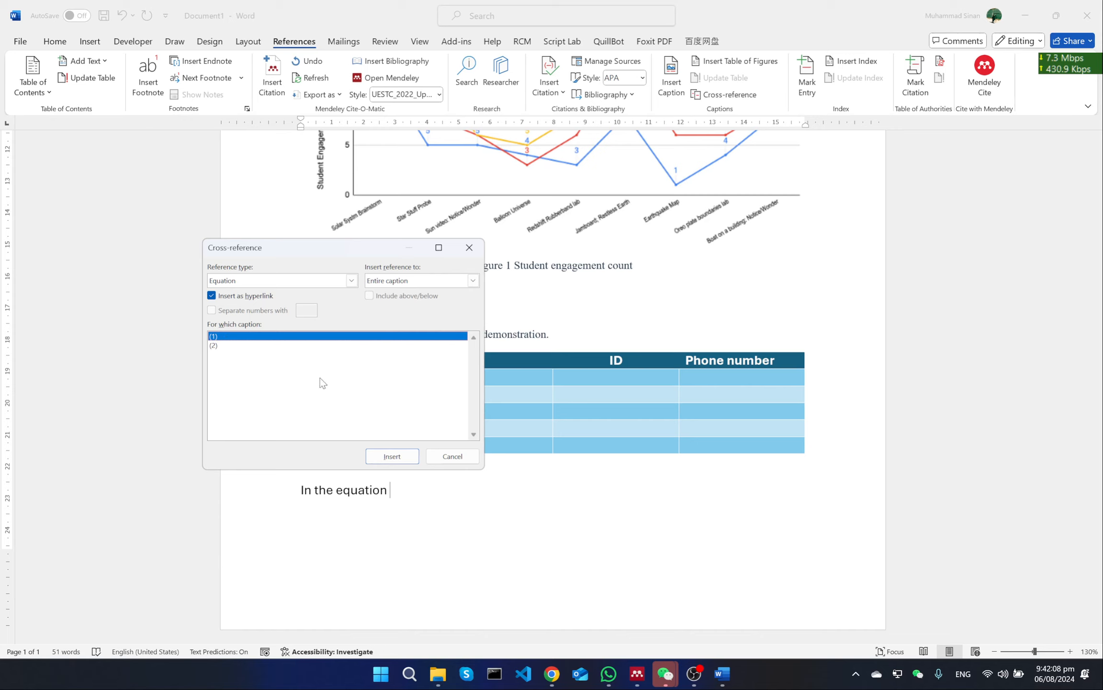
Insert the hyperlinked cross-reference to the entire caption of equation (1) and add a comma after it
click(392, 456)
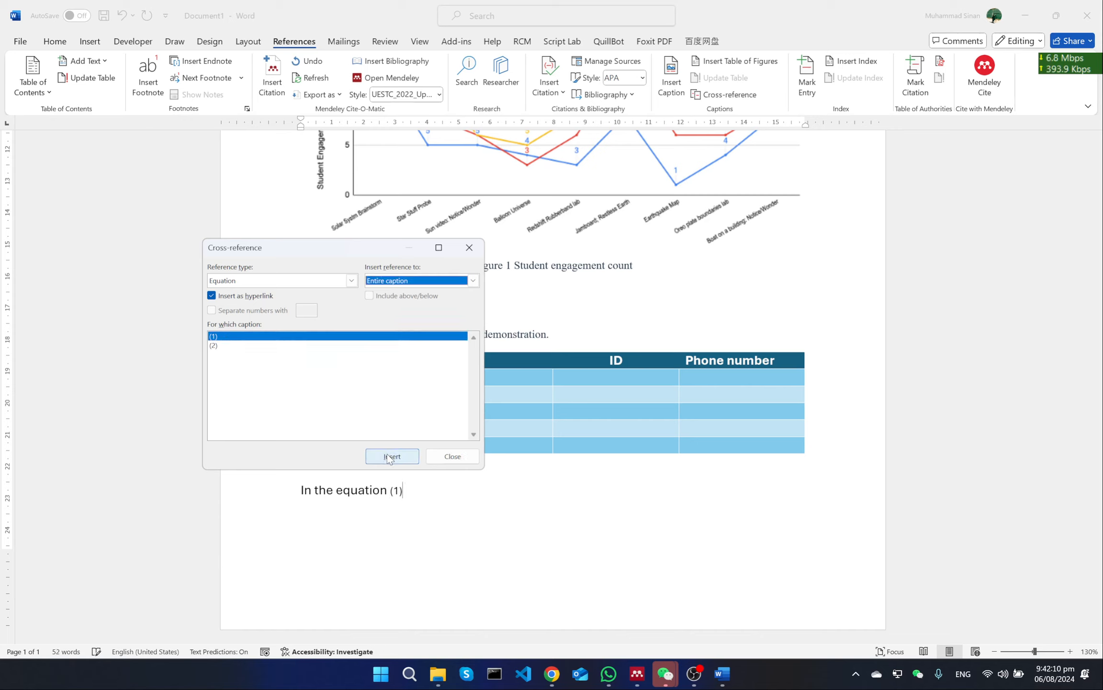
click(452, 456)
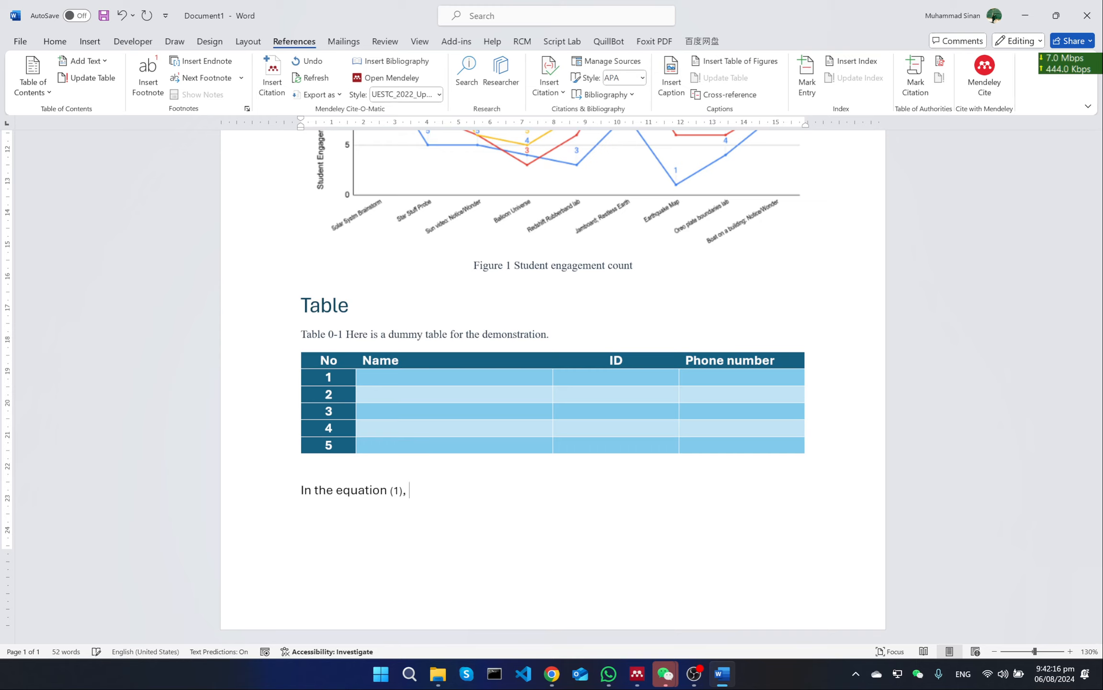
text(,)
Delete the word "equation" and the (1) cross-reference from the sentence below the table, keeping "In the" and the comma
click(395, 491)
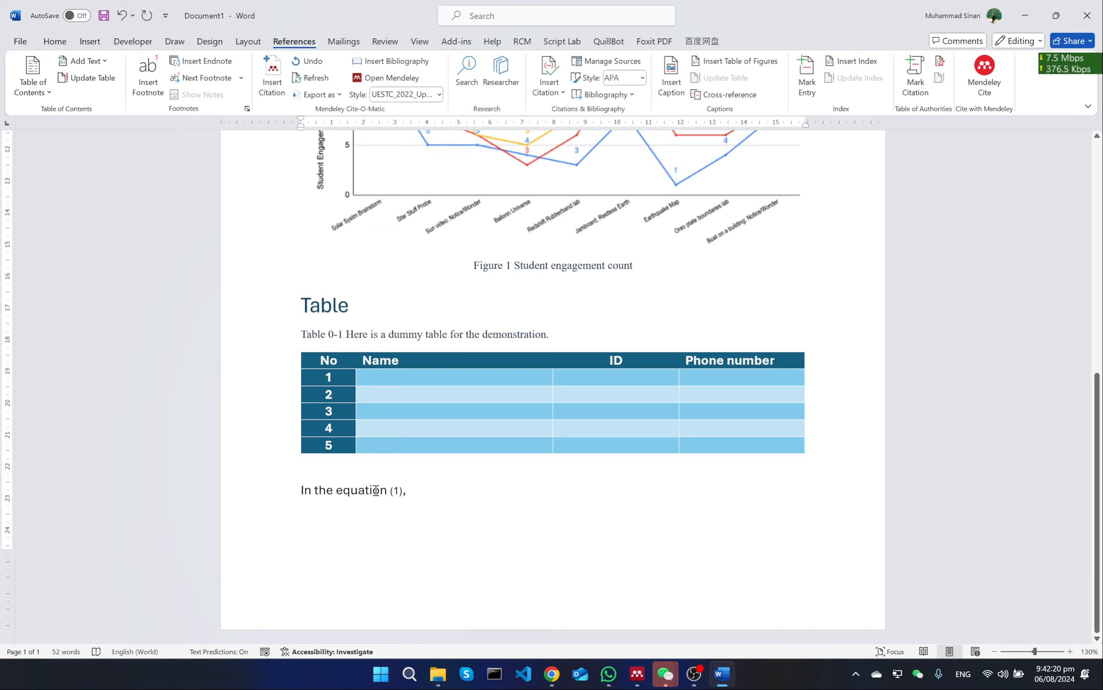
double_click(377, 493)
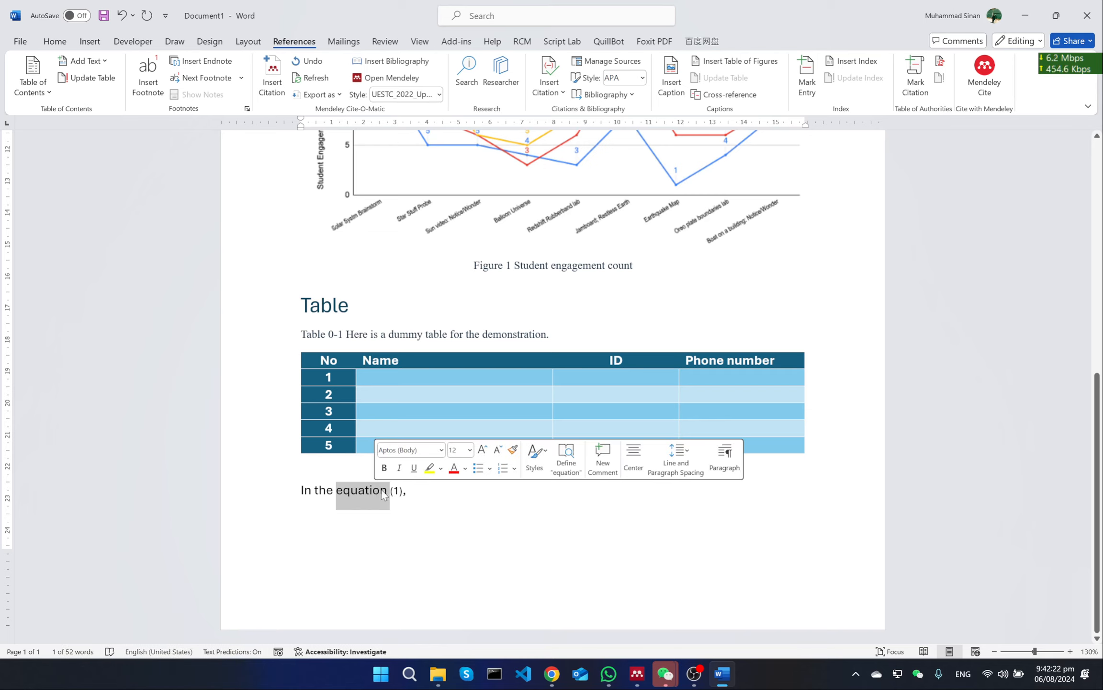
click(382, 490)
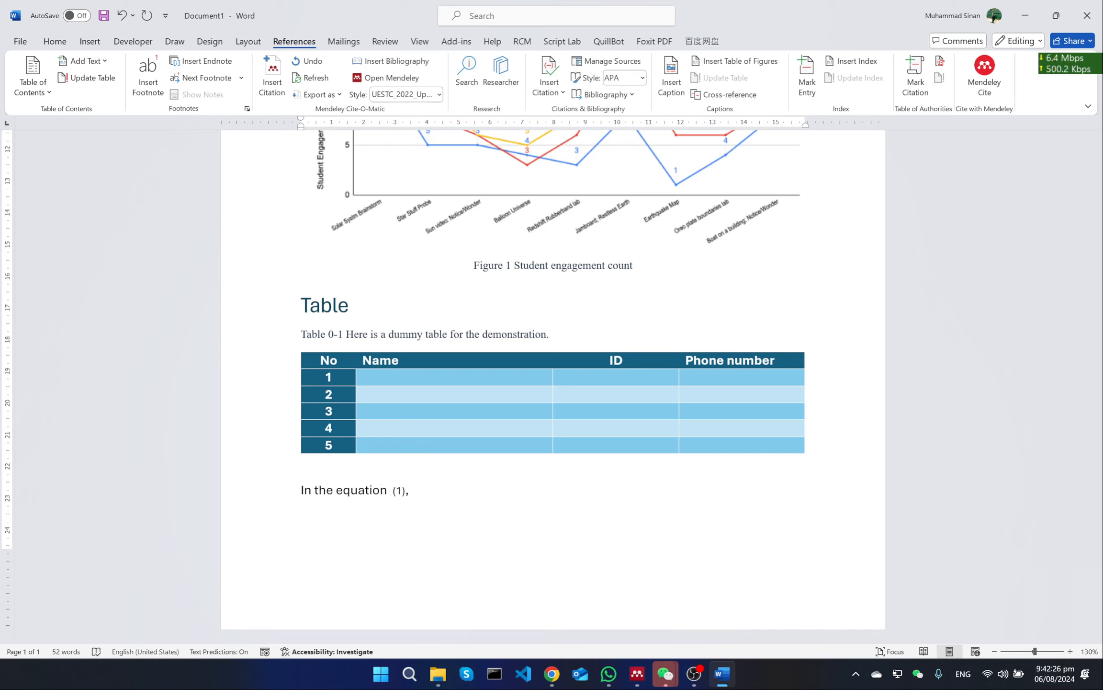
text(equation)
key(BackSpace)
key(BackSpace)
key(BackSpace)
key(BackSpace)
key(BackSpace)
key(BackSpace)
key(BackSpace)
key(BackSpace)
key(BackSpace)
key(BackSpace)
key(BackSpace)
key(BackSpace)
key(BackSpace)
key(BackSpace)
key(BackSpace)
key(BackSpace)
key(BackSpace)
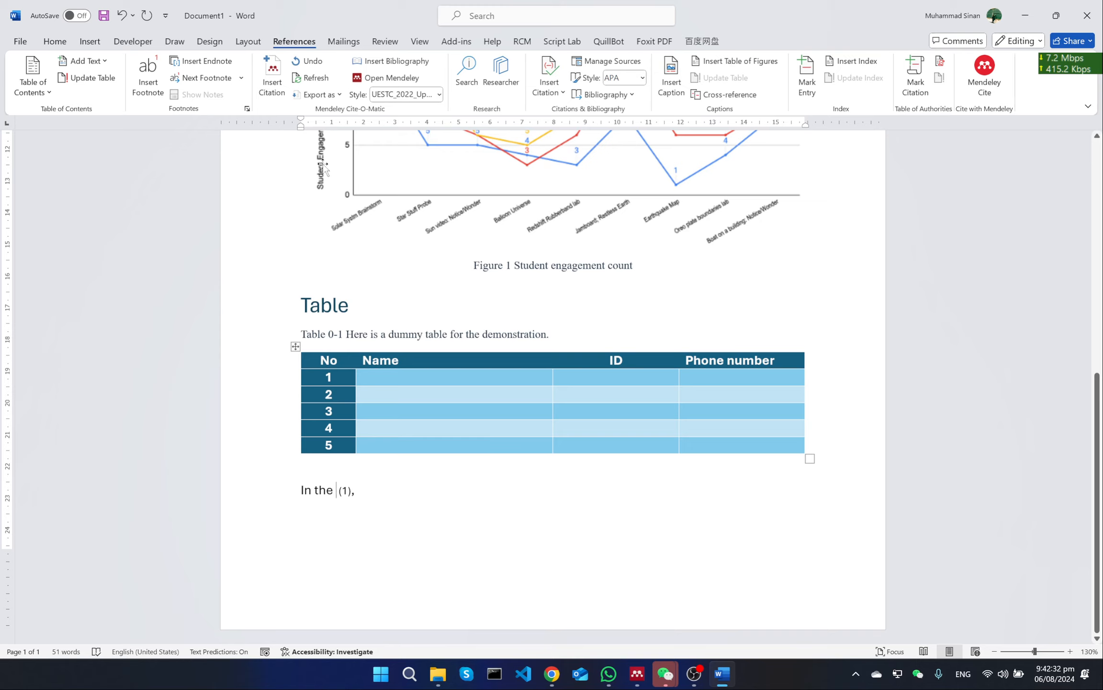
key(Delete)
key(Delete)
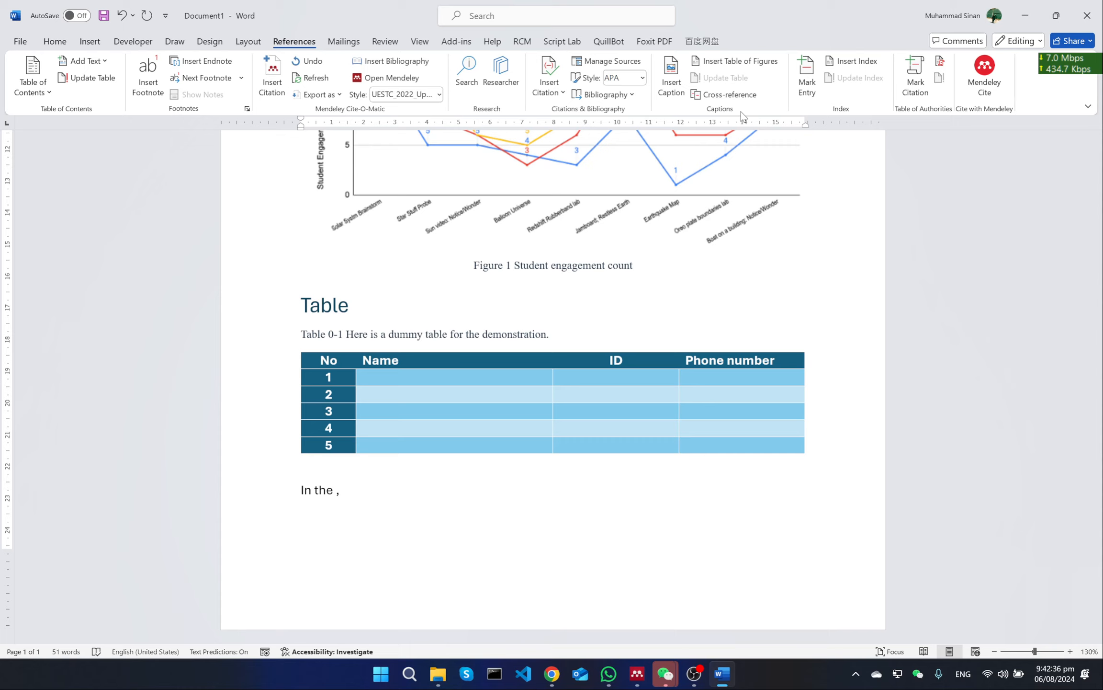
Start another Equation cross-reference before the comma and show the options for which part of the caption to insert
click(724, 95)
click(303, 281)
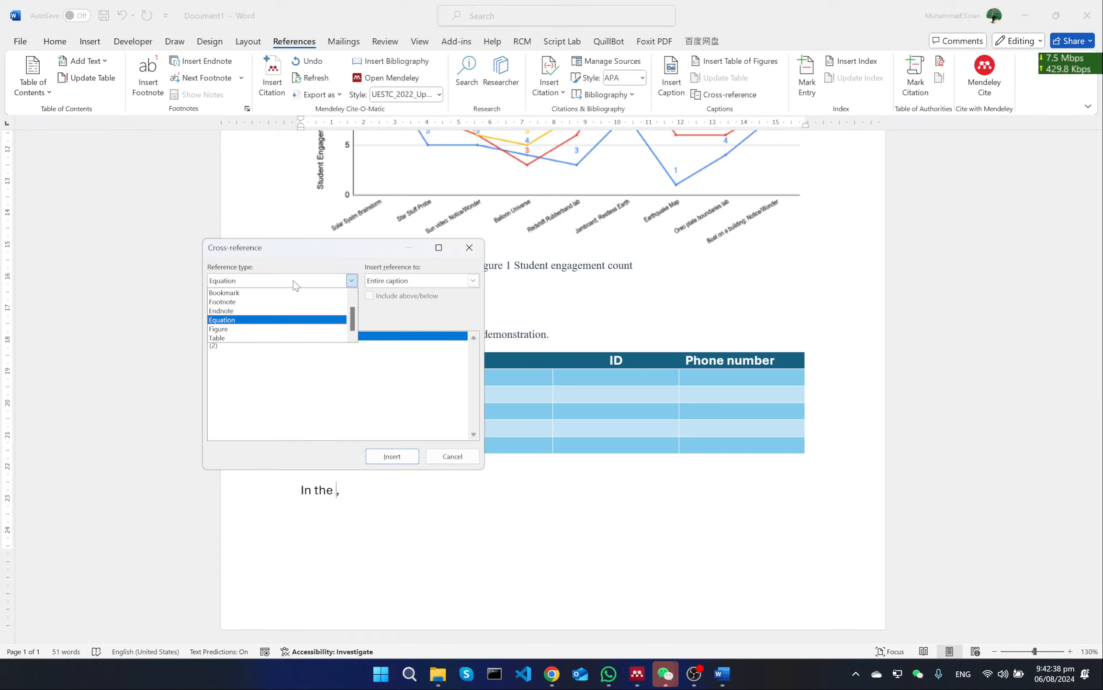
click(293, 280)
click(433, 280)
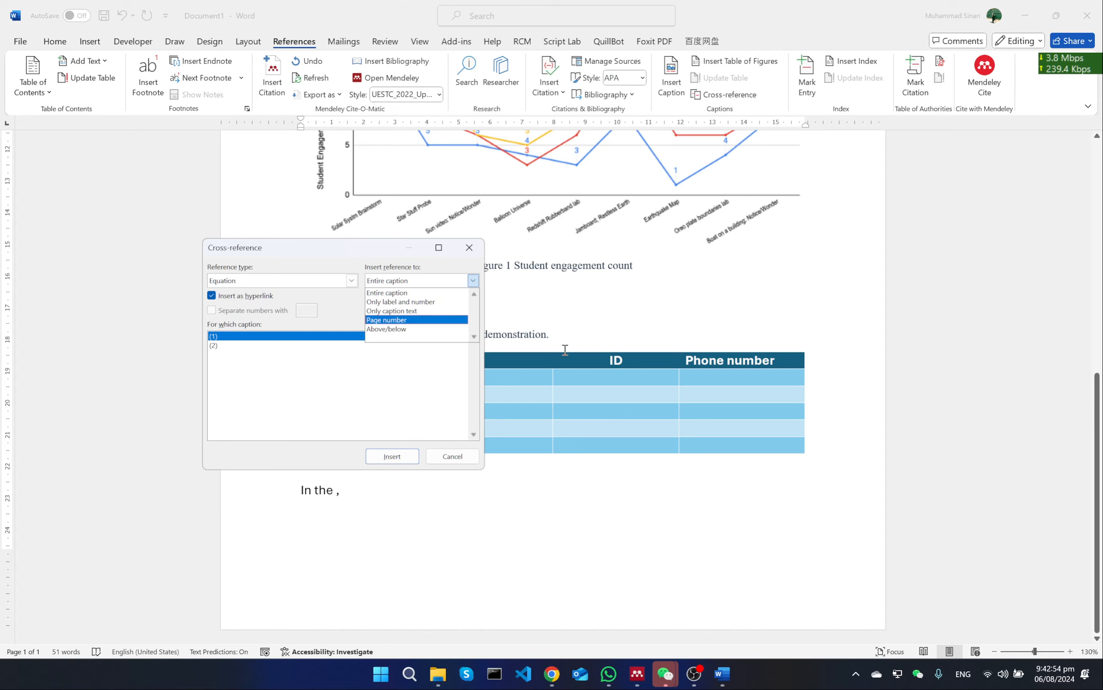
scroll(651, 323, up, 10)
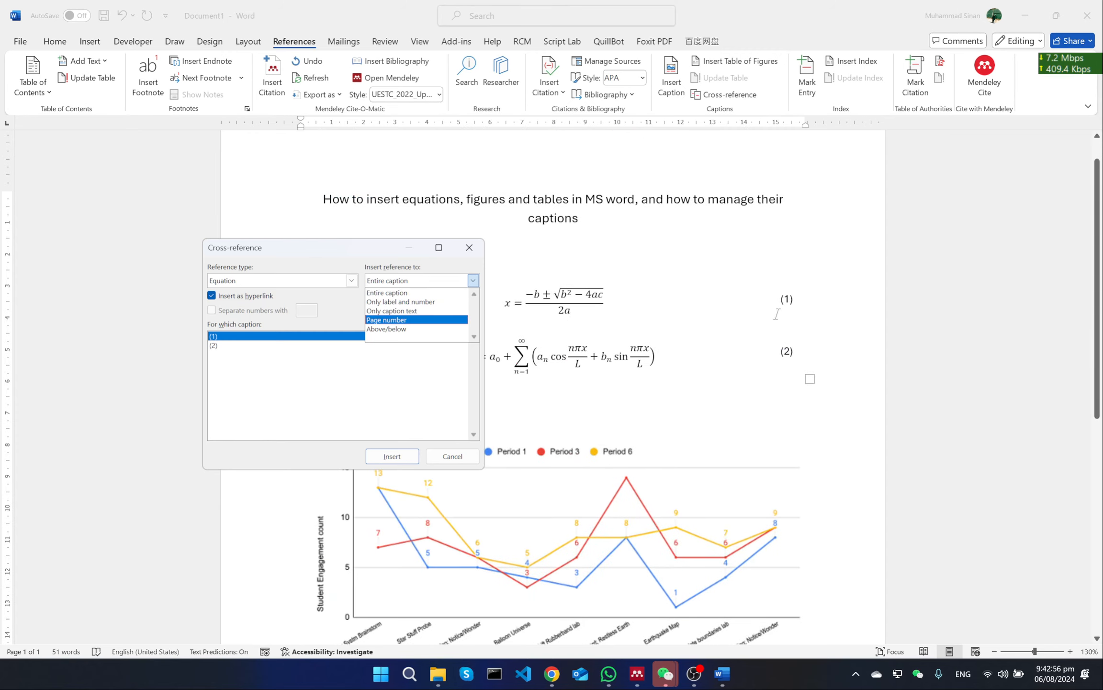
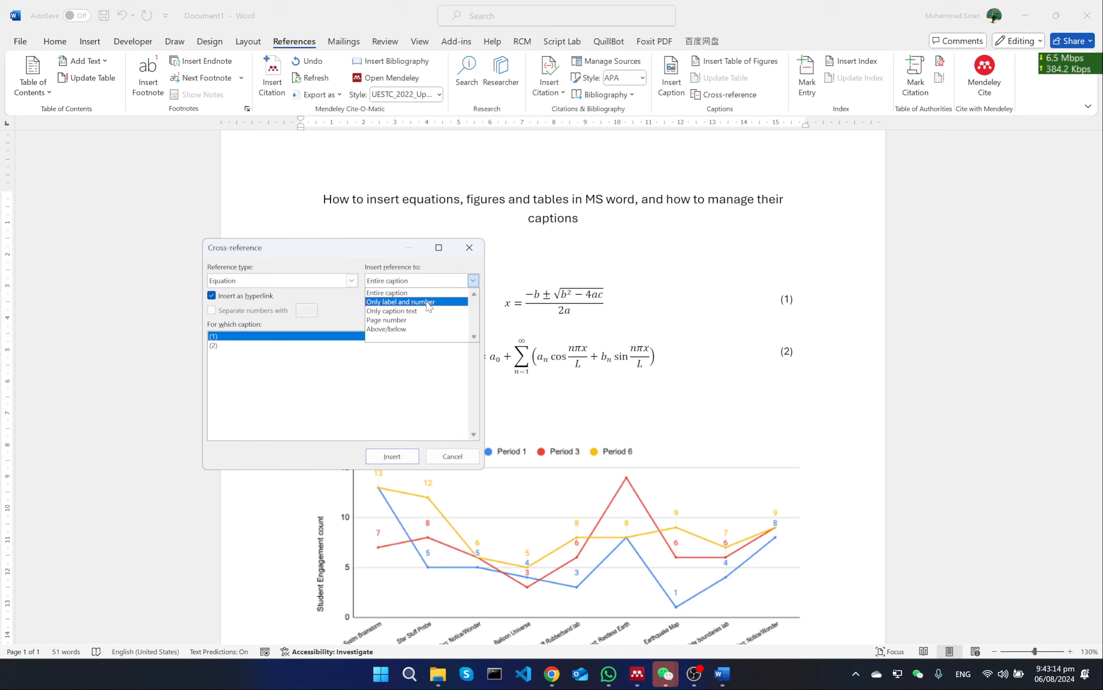
Try a cross-reference to equation (1) with only label and number before the comma, and delete it from the sentence
click(428, 301)
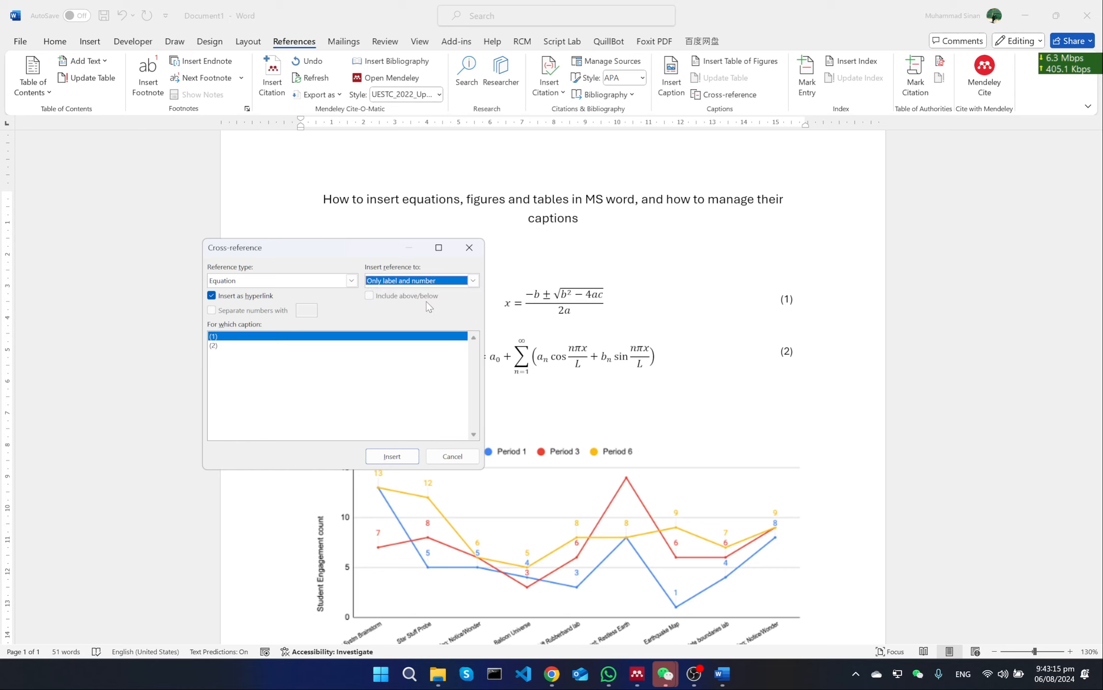
click(398, 456)
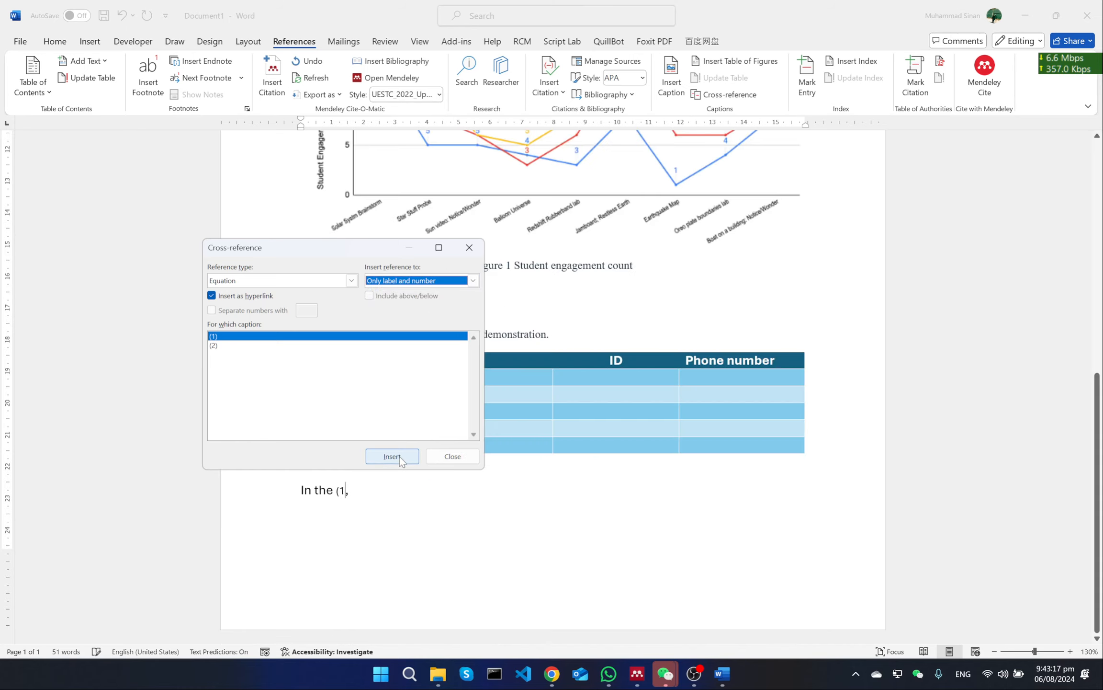
click(442, 456)
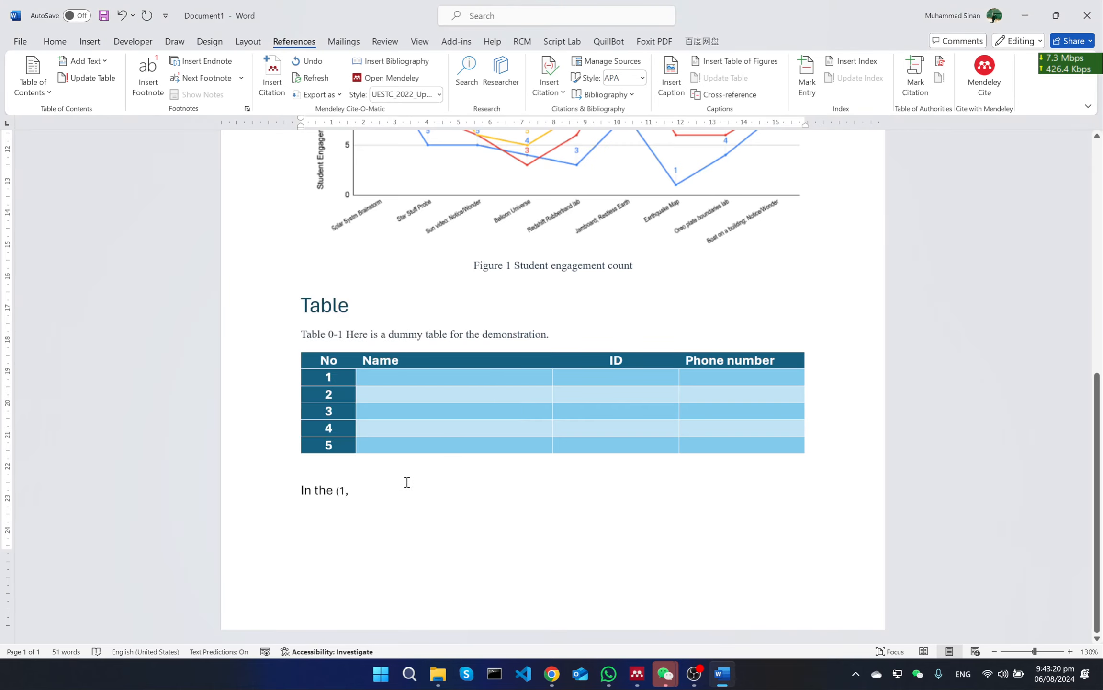
key(BackSpace)
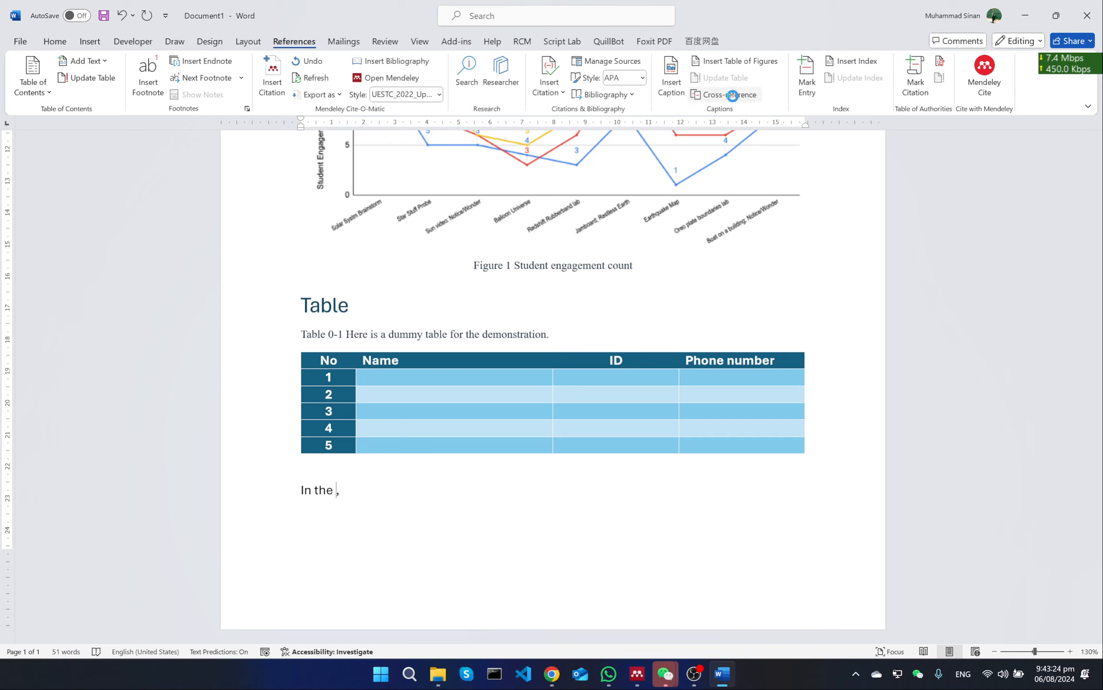
Retry the label-and-number cross-reference to equation (1) with a manually added closing parenthesis, and delete it all, keeping the comma
click(726, 94)
click(384, 280)
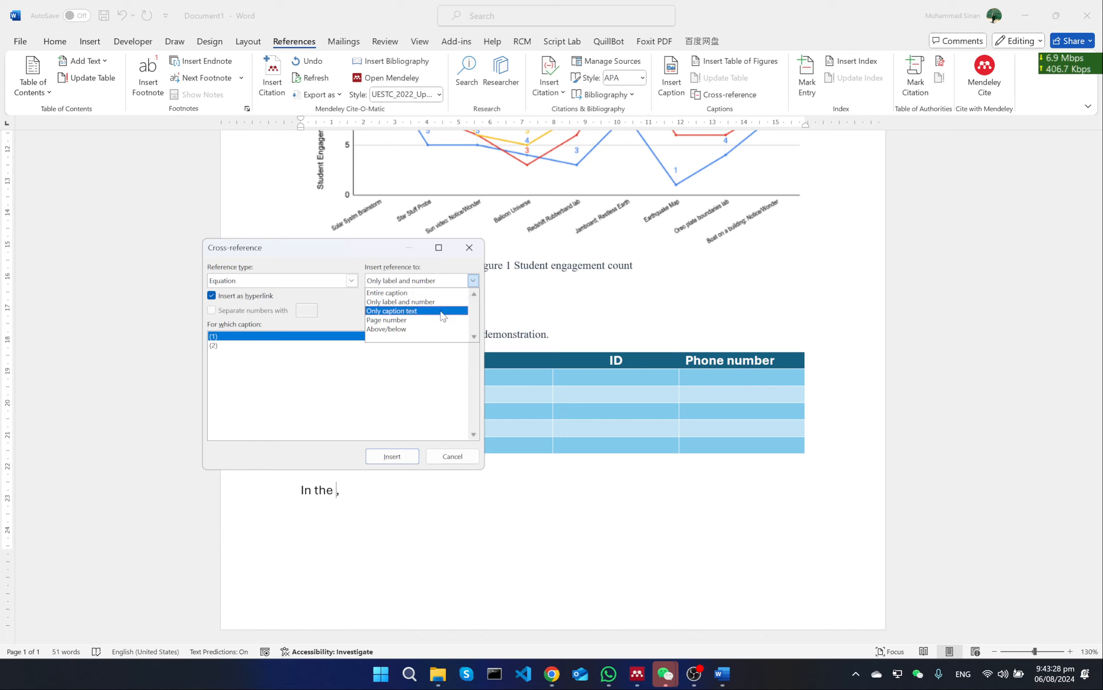
click(422, 301)
click(392, 455)
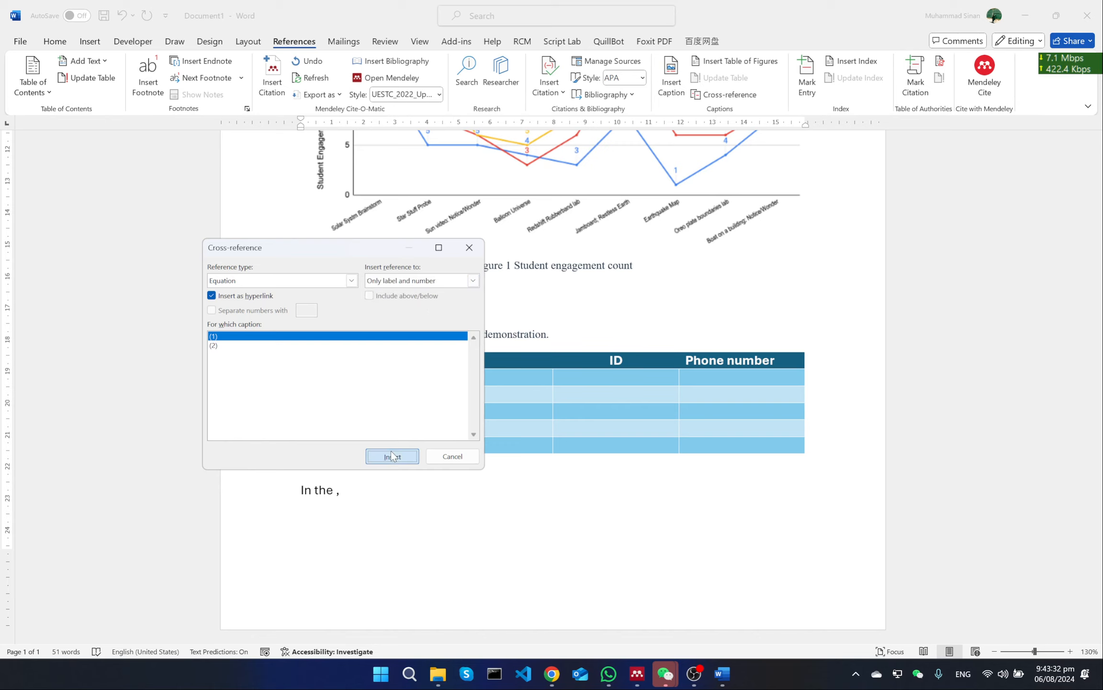
click(436, 459)
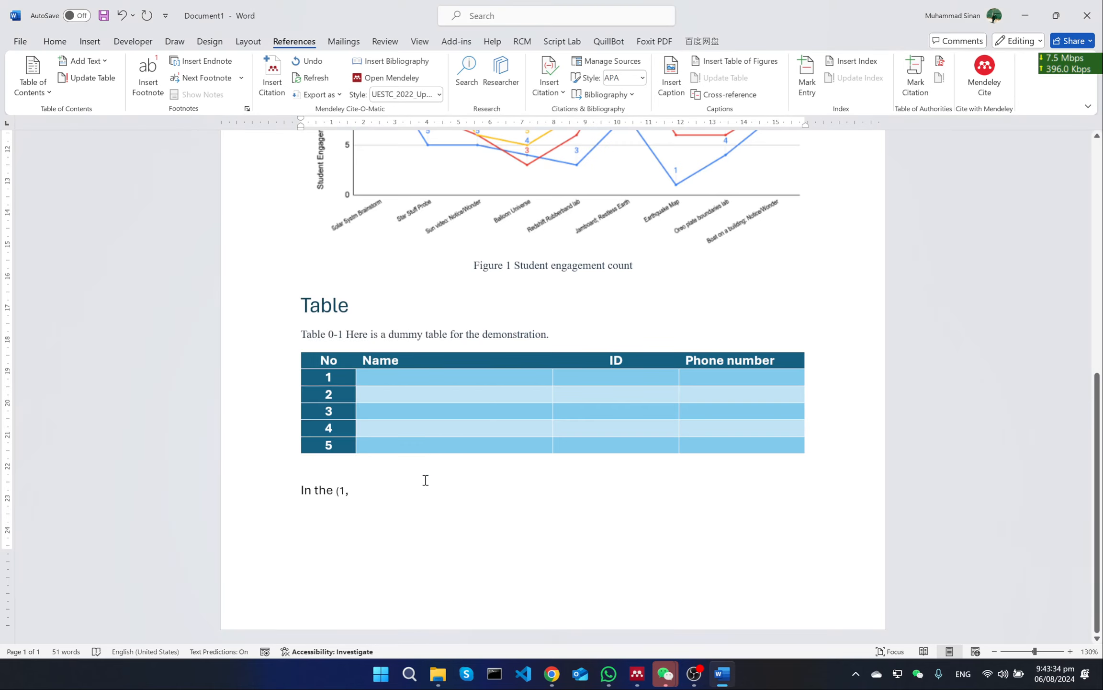
text())
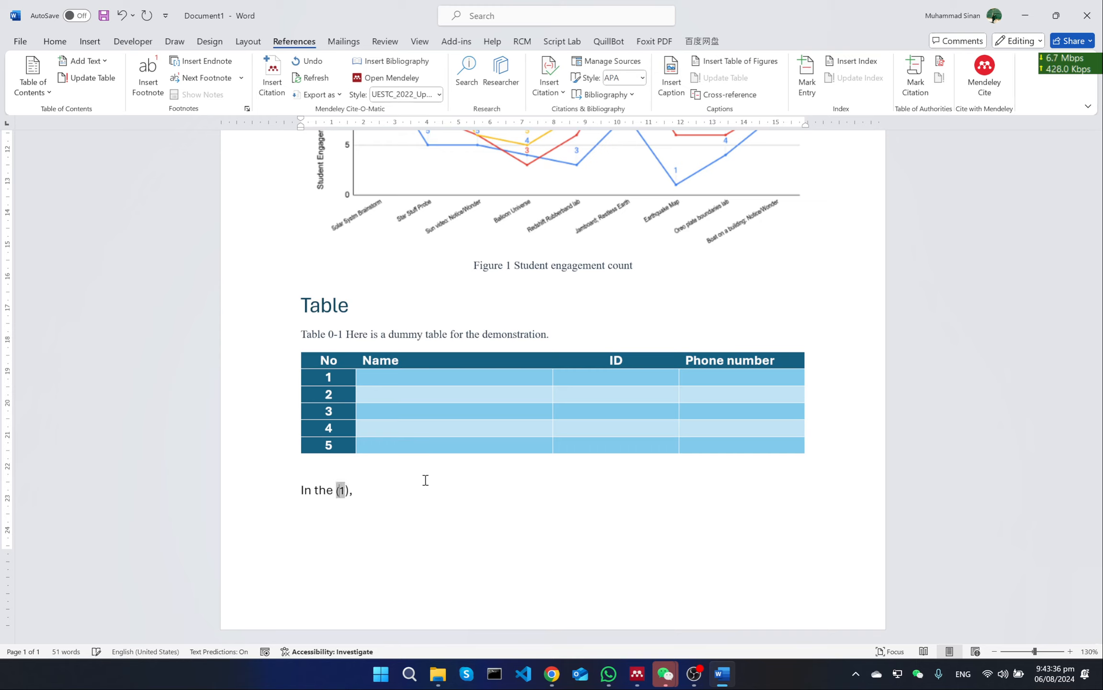
key(BackSpace)
key(BackSpace)
key(BackSpace)
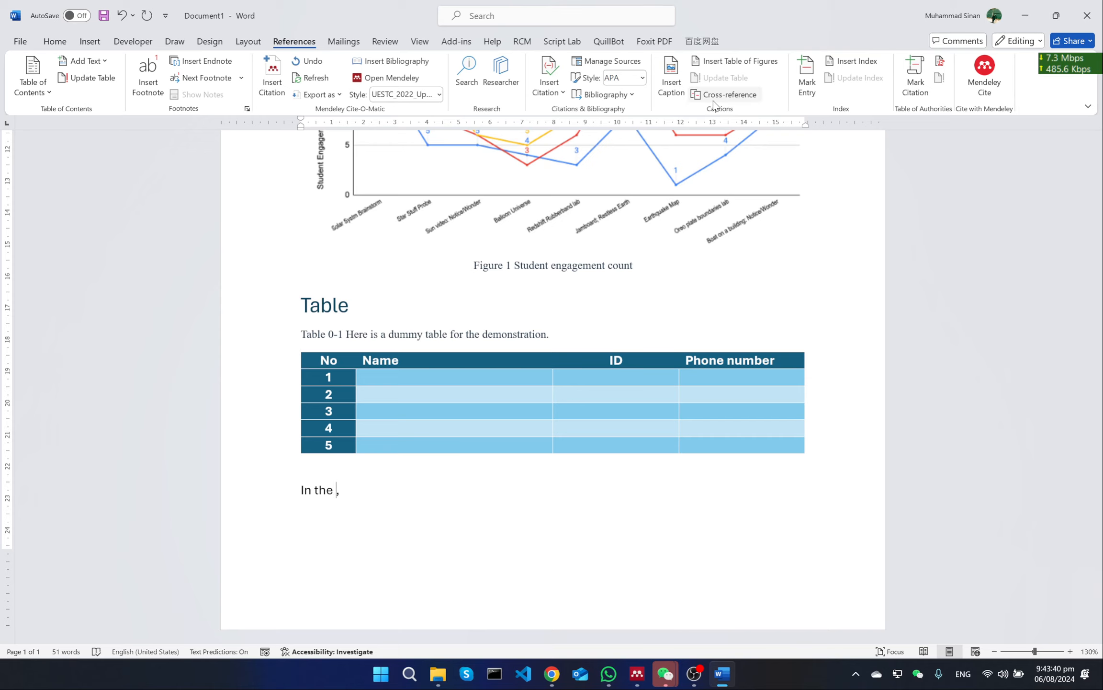
Insert the label-and-number cross-reference to equation (2) twice before the comma, once hyperlinked and once with hyperlinking turned off
click(733, 97)
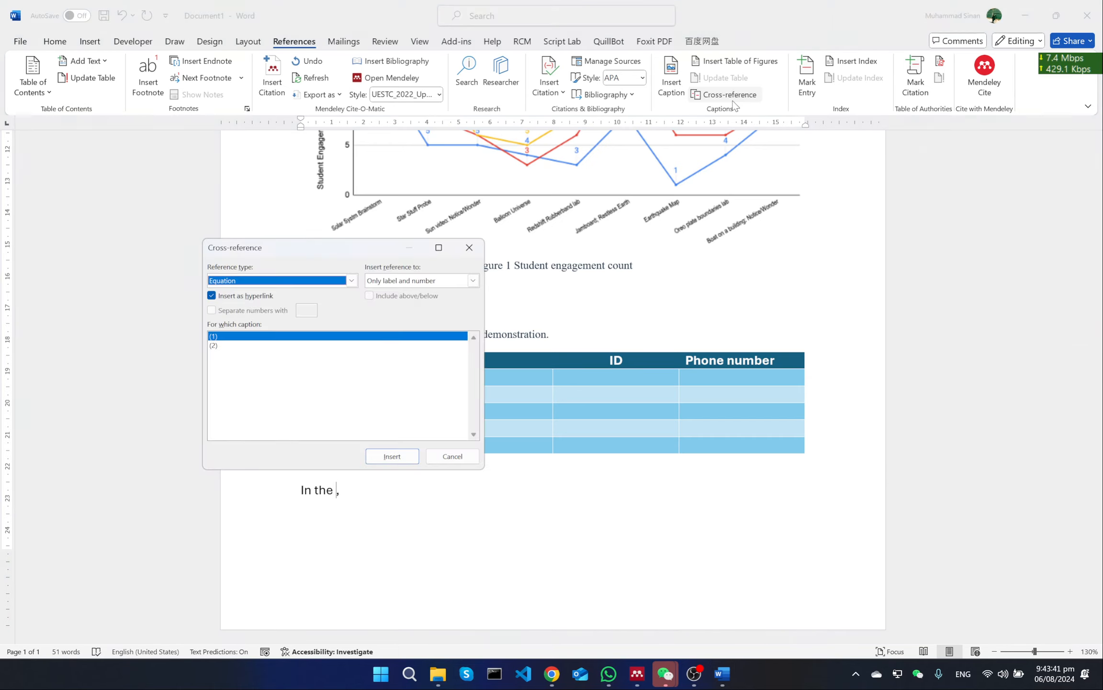
click(293, 346)
click(392, 457)
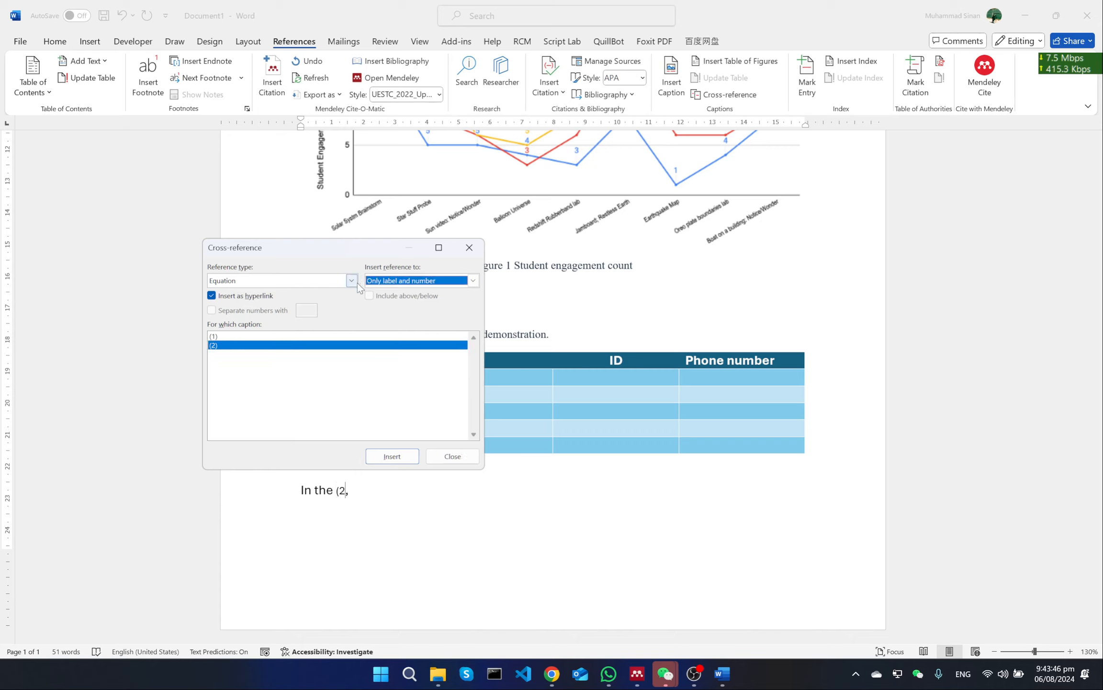
click(256, 297)
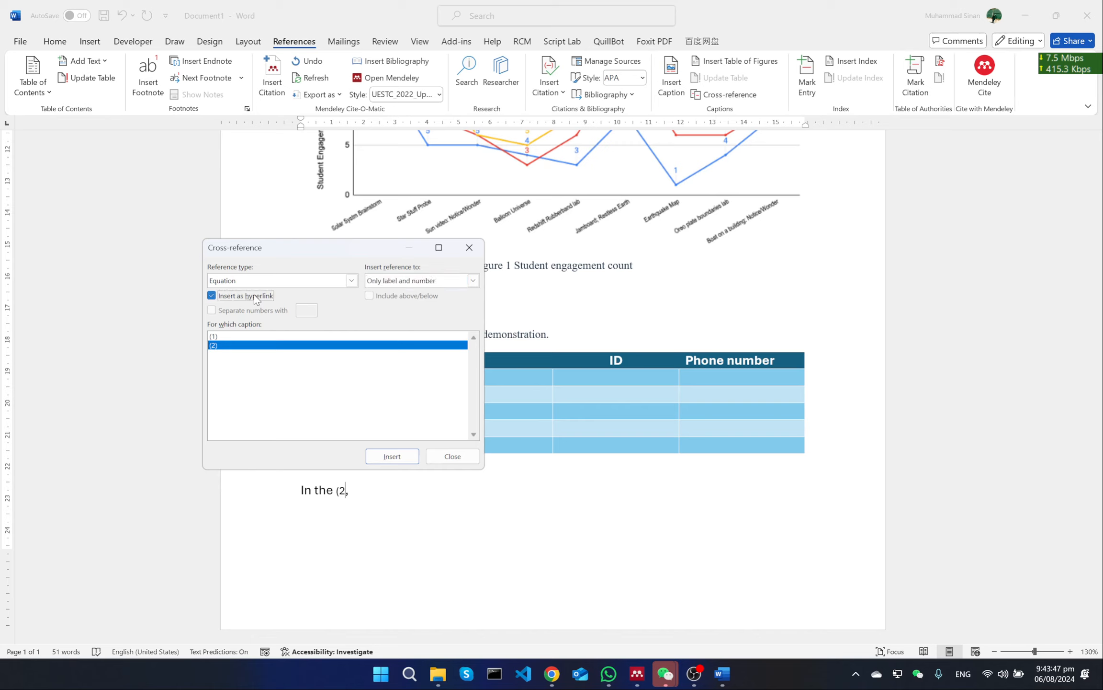
click(385, 456)
click(449, 457)
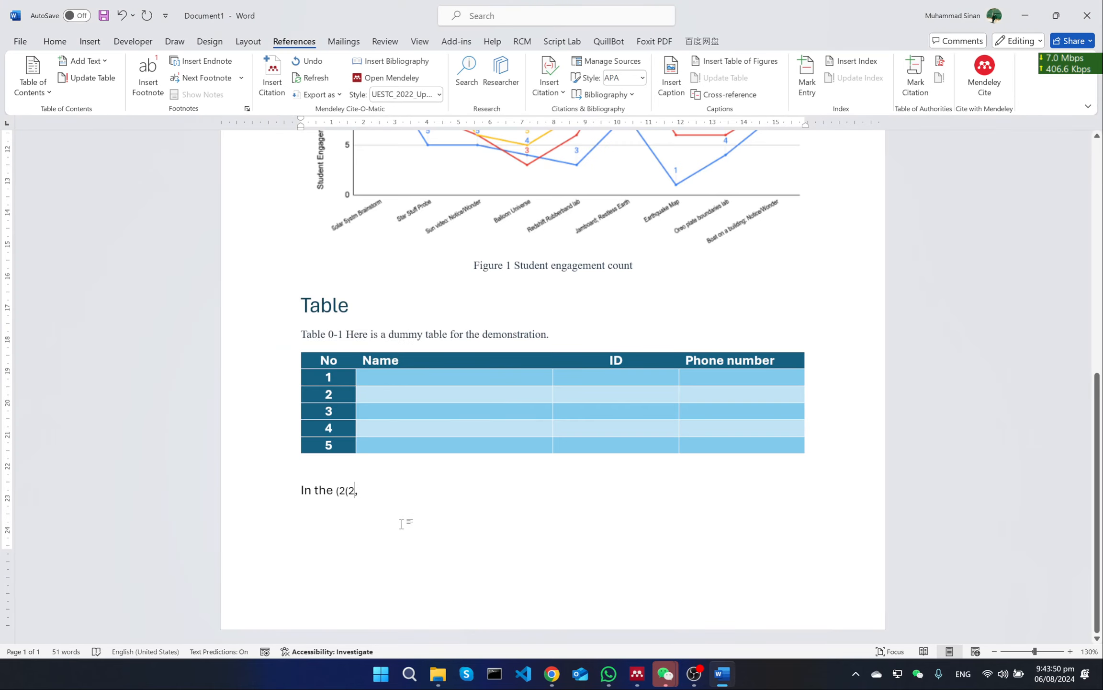
Delete both equation (2) references from the sentence below the table, keeping "In the" and the comma
key(BackSpace)
key(BackSpace)
key(BackSpace)
key(BackSpace)
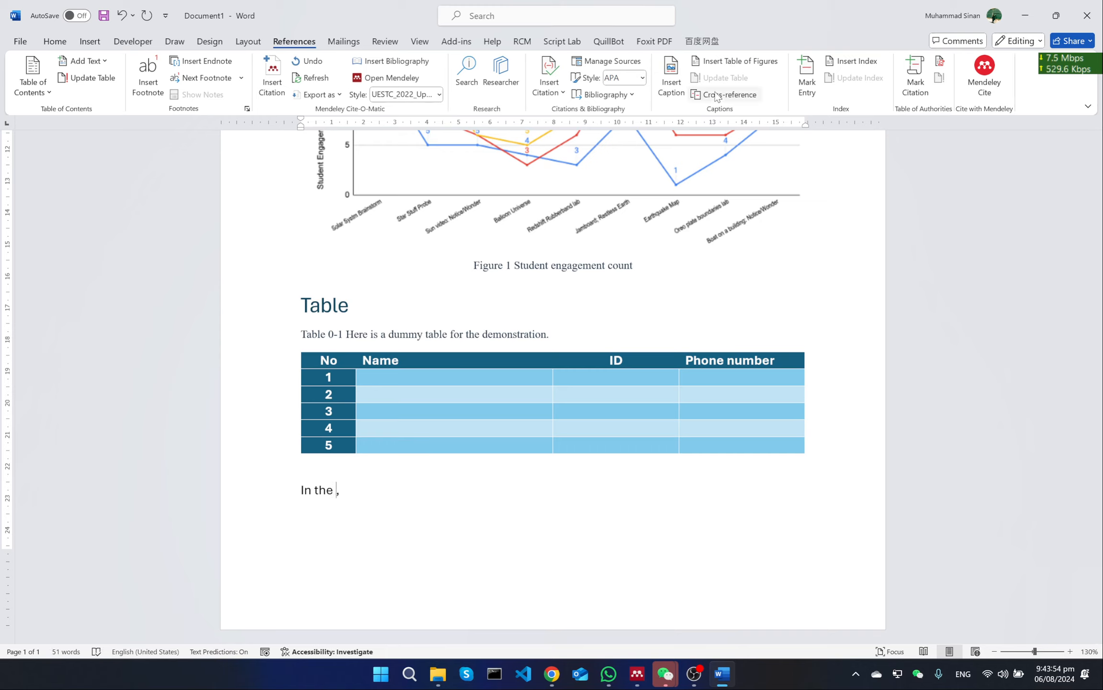
Insert a non-hyperlinked cross-reference to the entire caption of equation (1) before the comma
click(736, 96)
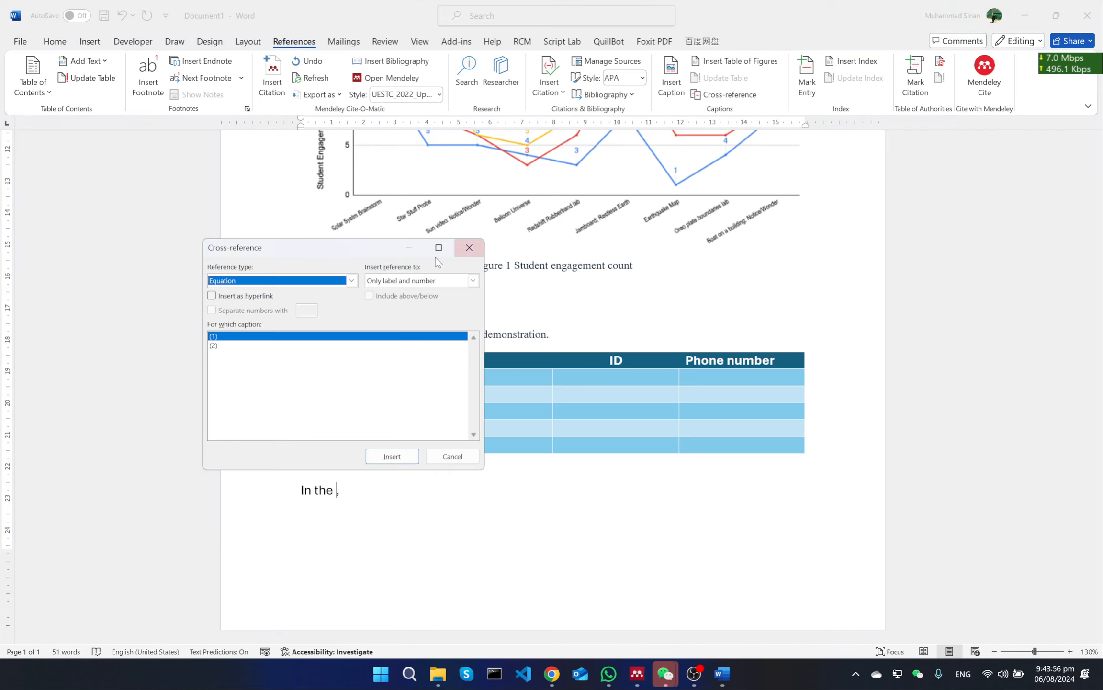
click(383, 282)
click(392, 282)
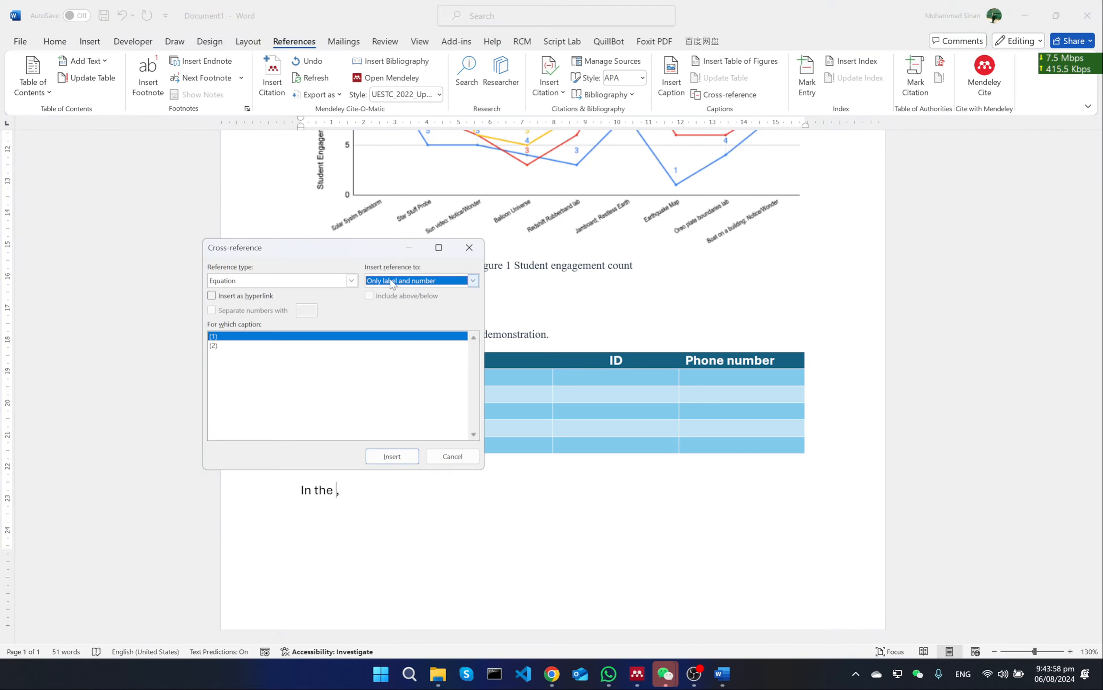
click(393, 282)
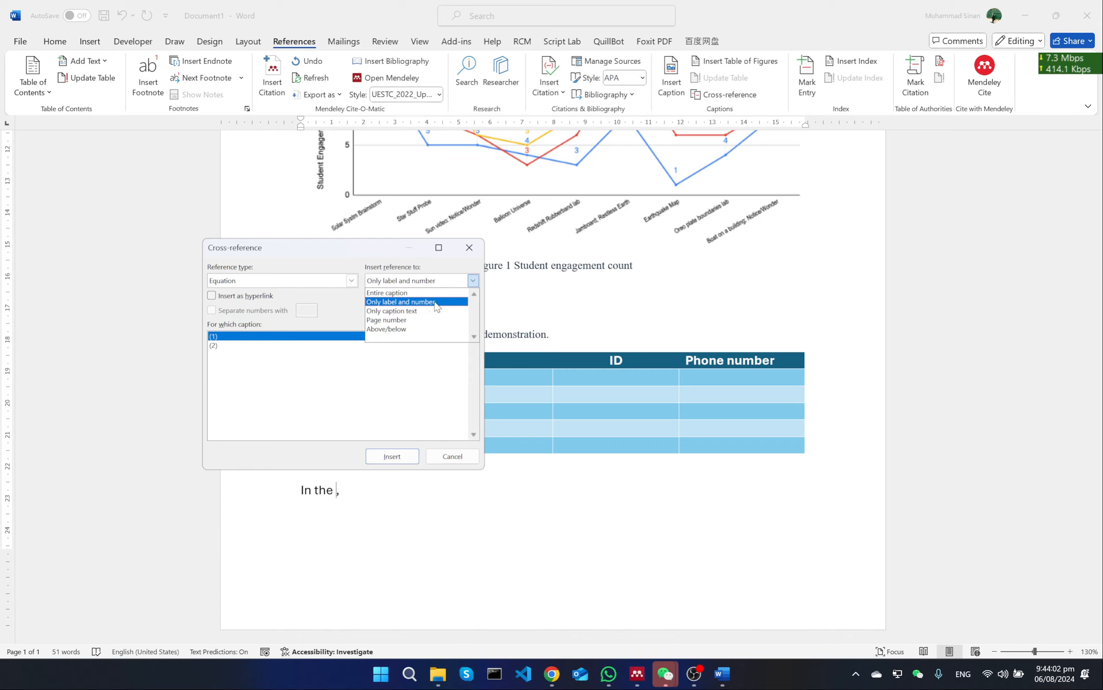
click(287, 350)
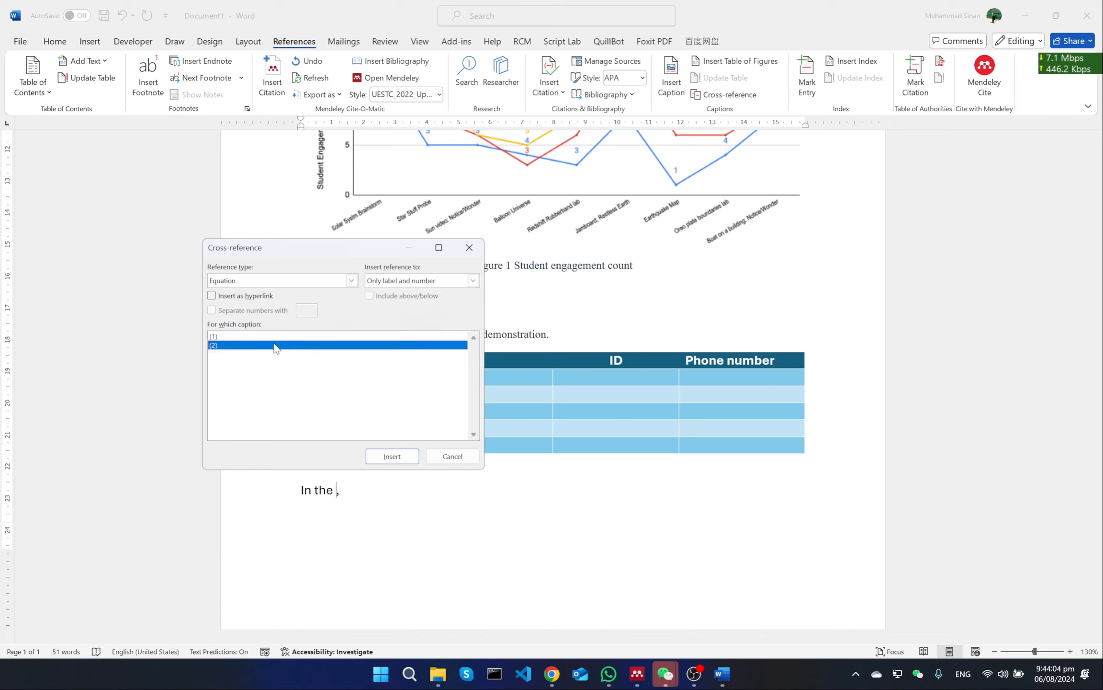
click(434, 278)
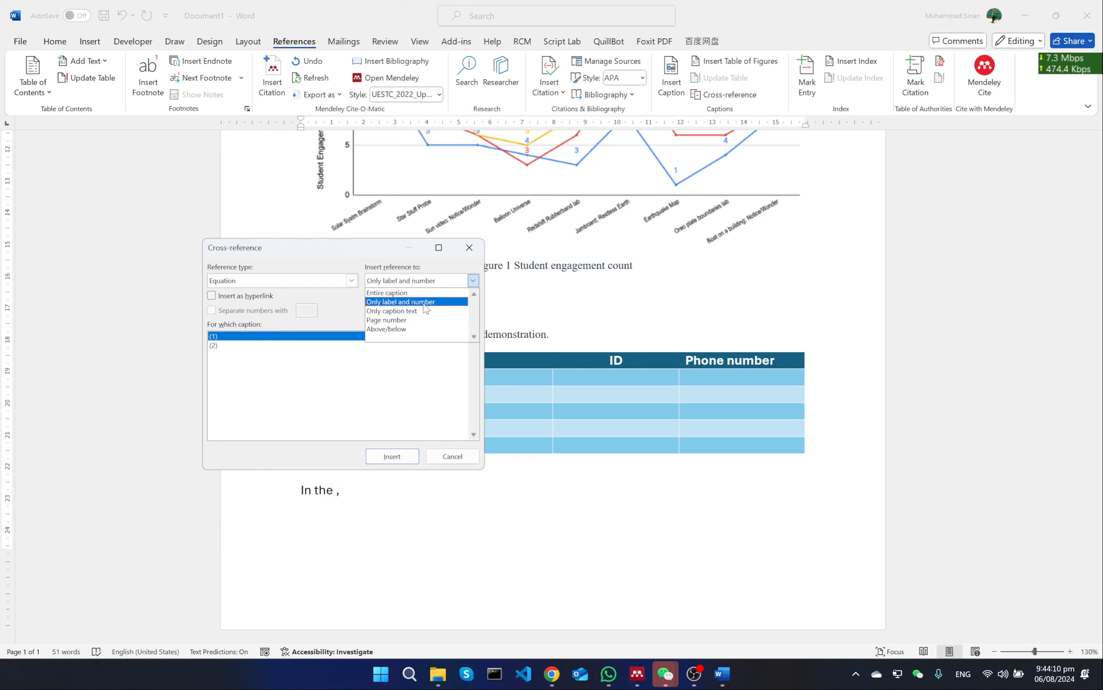
click(399, 292)
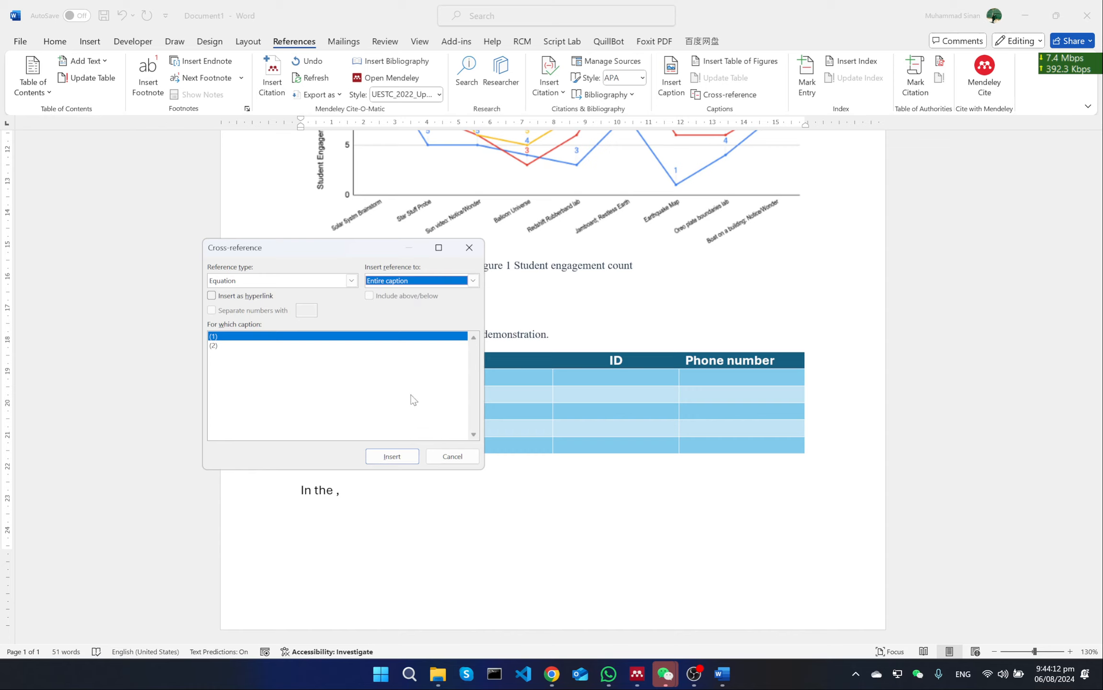
click(409, 455)
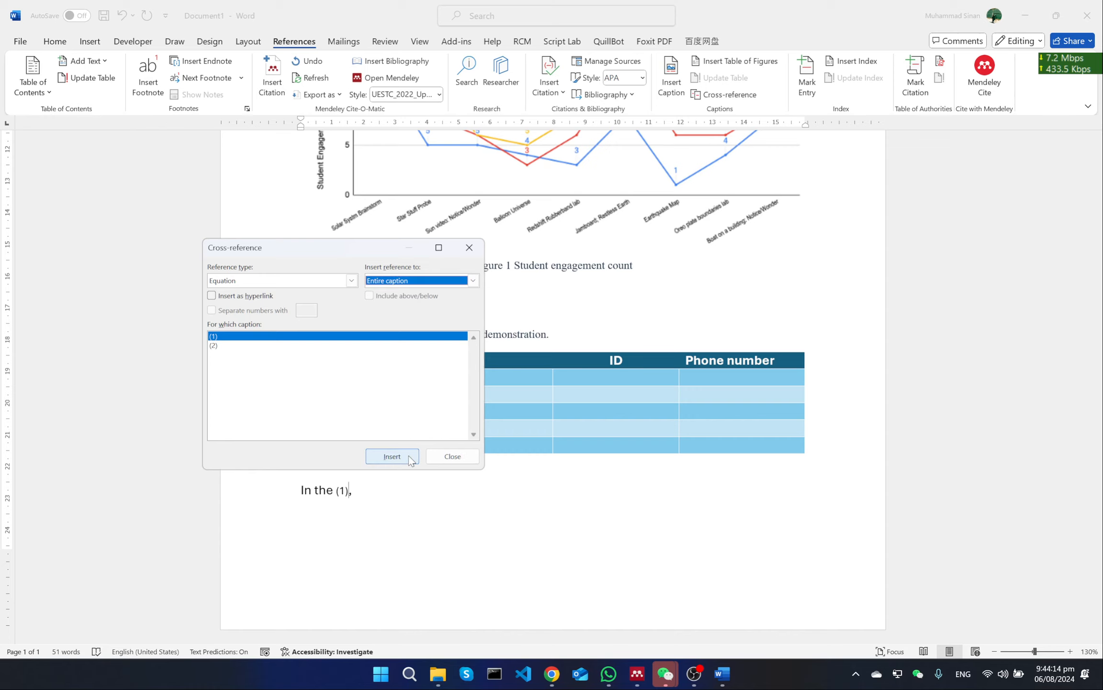
click(453, 456)
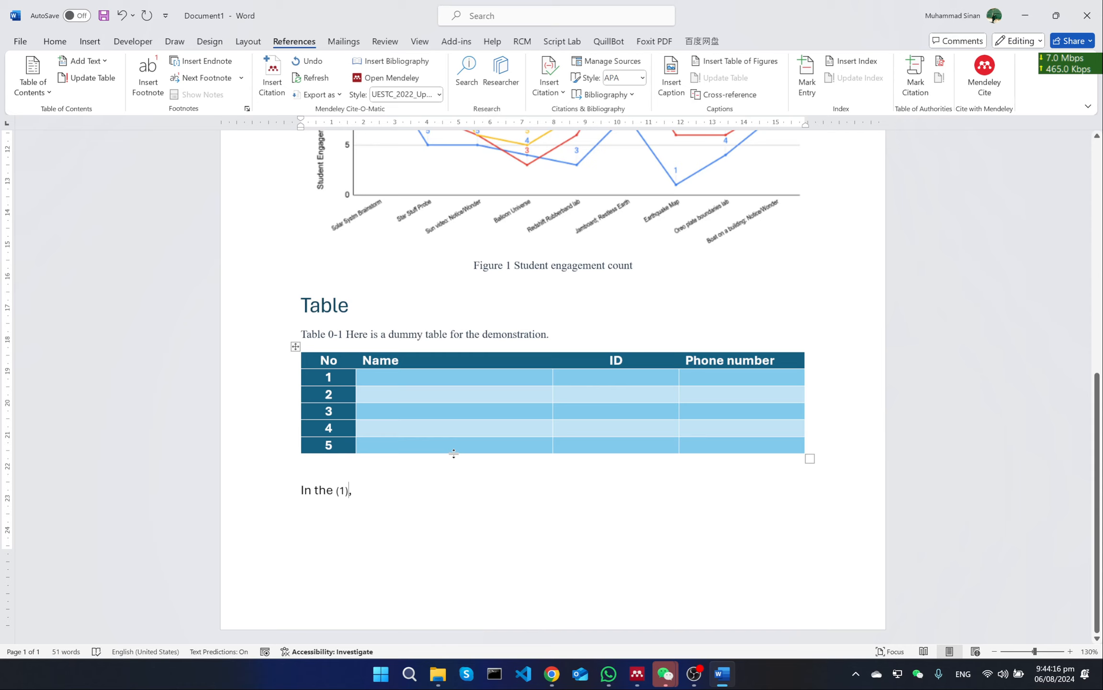
Add the word "equation" before the (1) cross-reference in the sentence below the table
click(337, 492)
text(equatin)
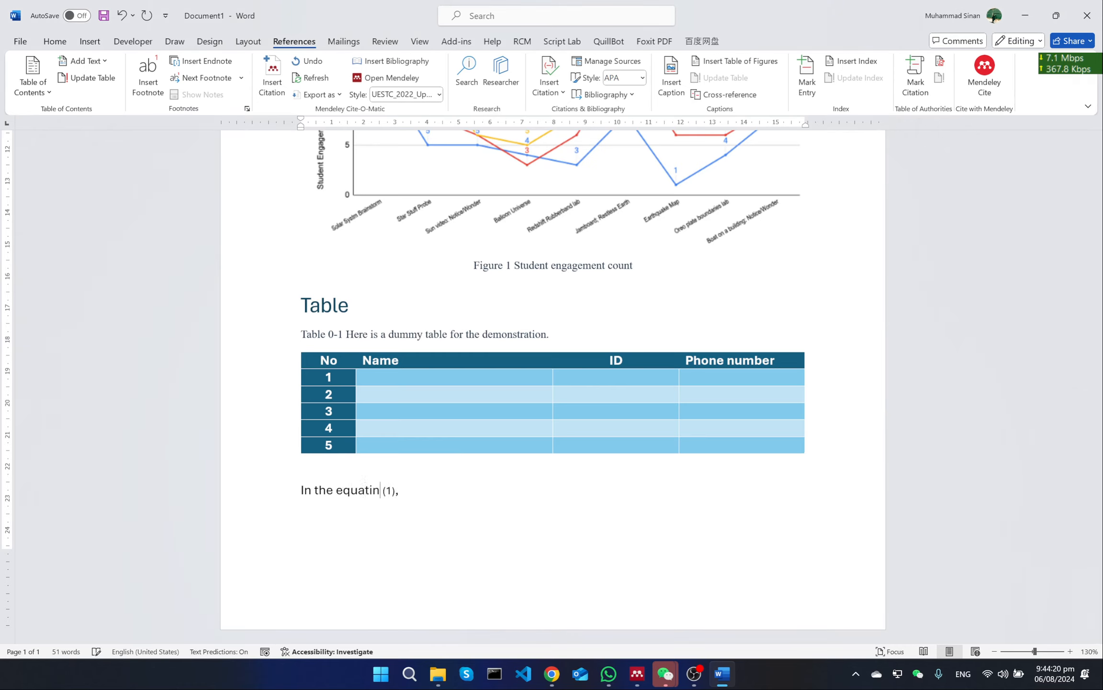
key(BackSpace)
text(on)
Insert a non-hyperlinked cross-reference to the entire caption of equation (2) after the comma
key(Right)
key(Right)
key(Right)
key(Right)
key(Right)
key(Right)
click(715, 96)
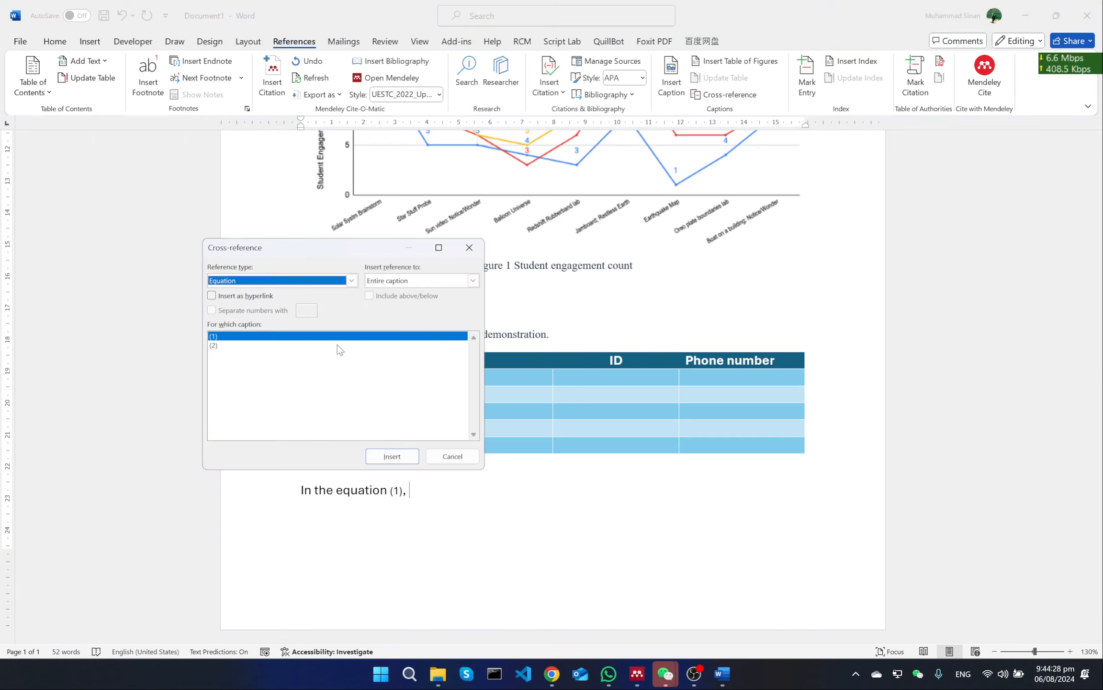
click(337, 345)
click(392, 456)
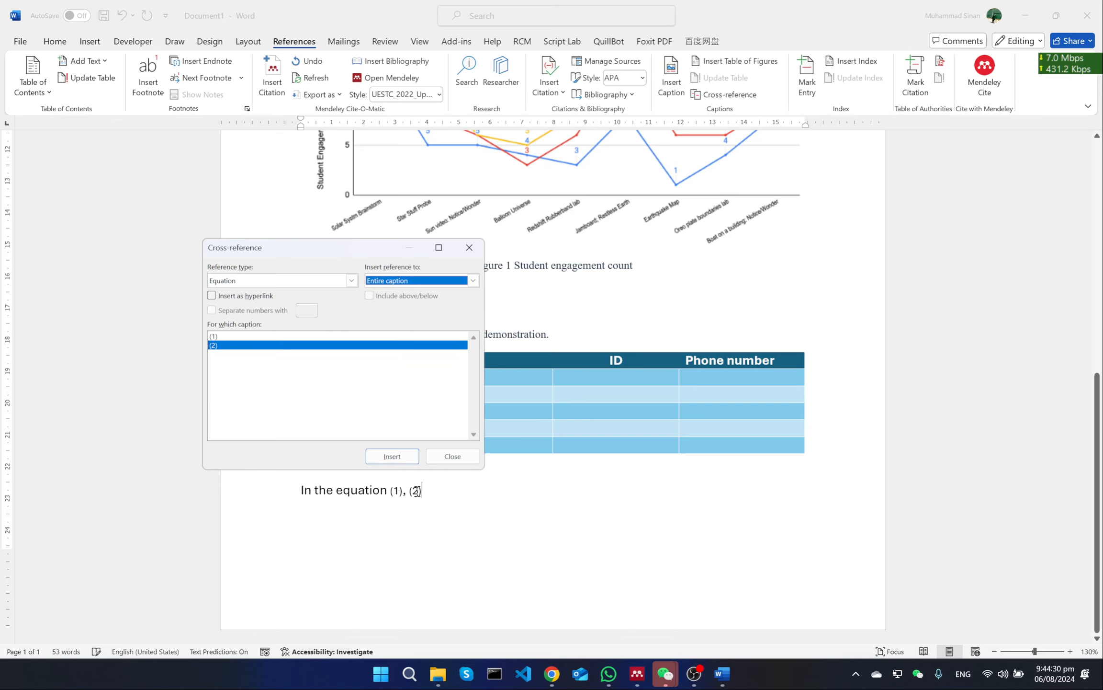
click(452, 456)
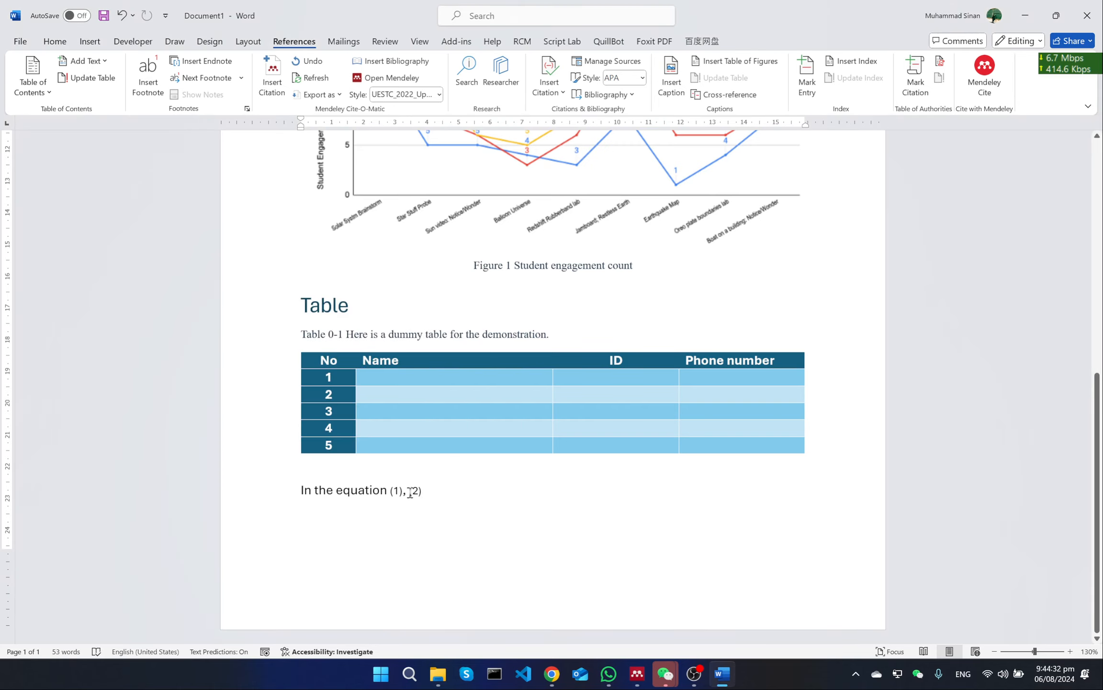
Add the word "and" between the comma and the (2) cross-reference
click(410, 491)
text(and)
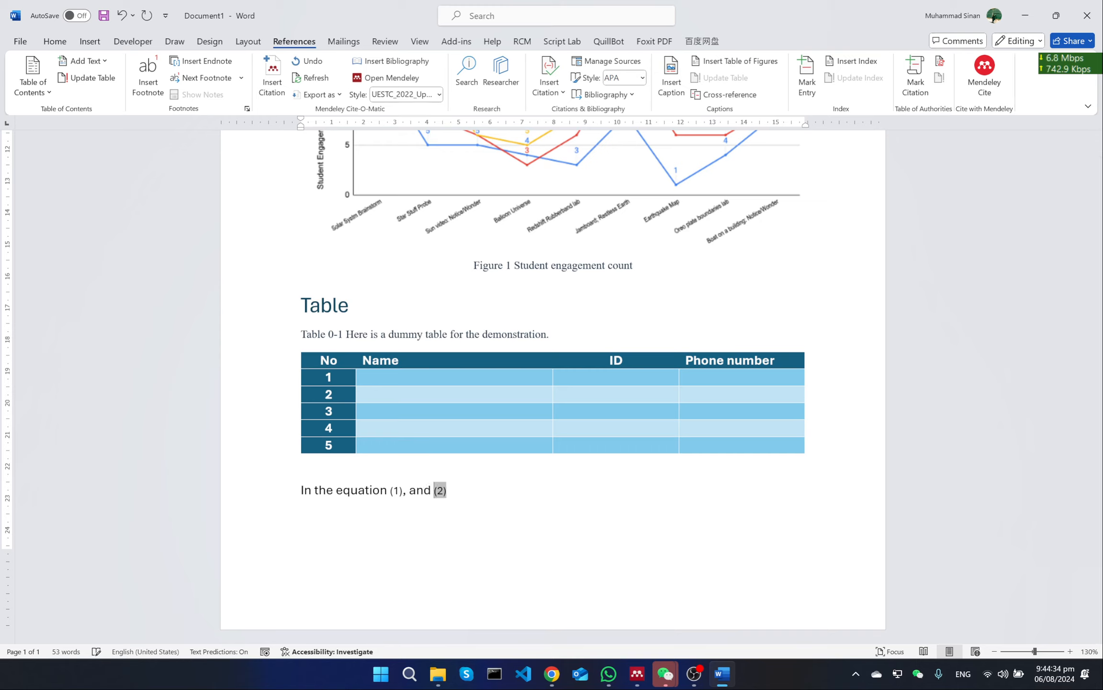
Continue the sentence after the (2) cross-reference with ", similarly if we need to refer a figure"
key(End)
text(, similarly if we )
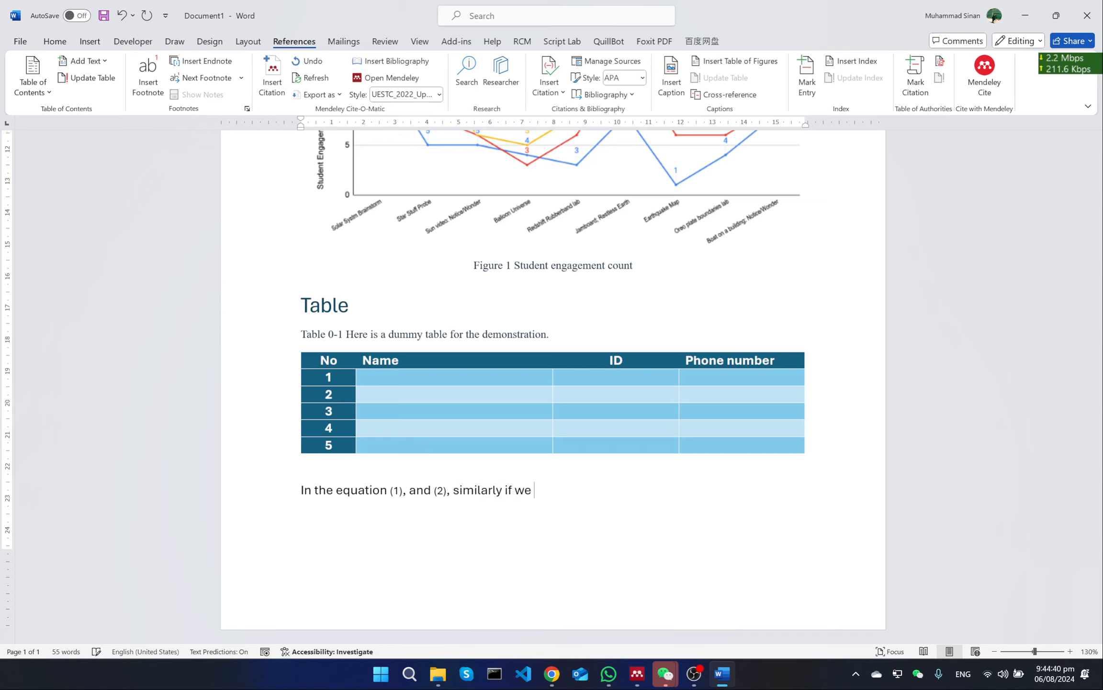
text(need to refer a figure)
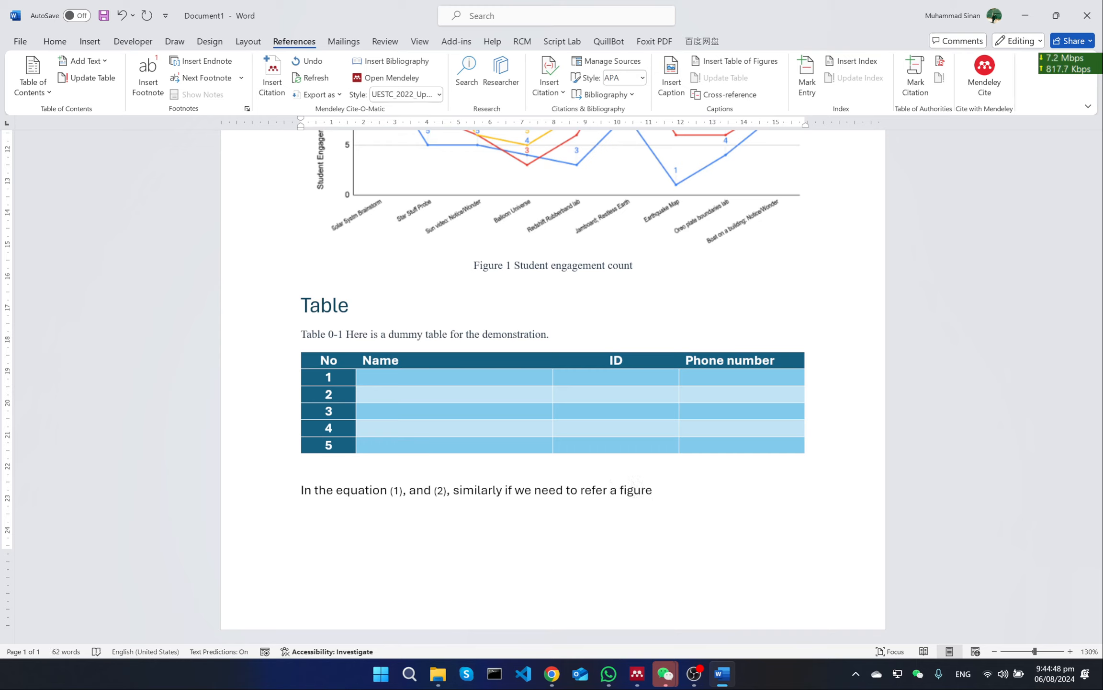
text(, we)
Extend the sentence after "figure" with ", we can do the same way,"
key(BackSpace)
text(we hav)
key(BackSpace)
key(BackSpace)
key(BackSpace)
text(can do the wa)
key(BackSpace)
key(BackSpace)
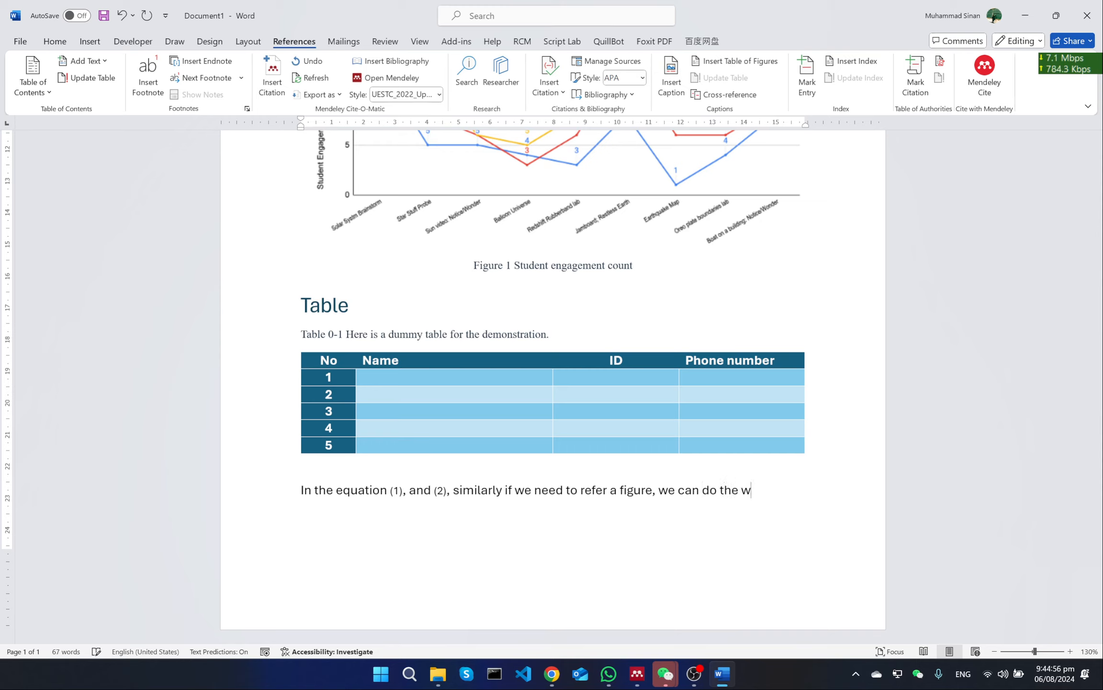
text(same way,)
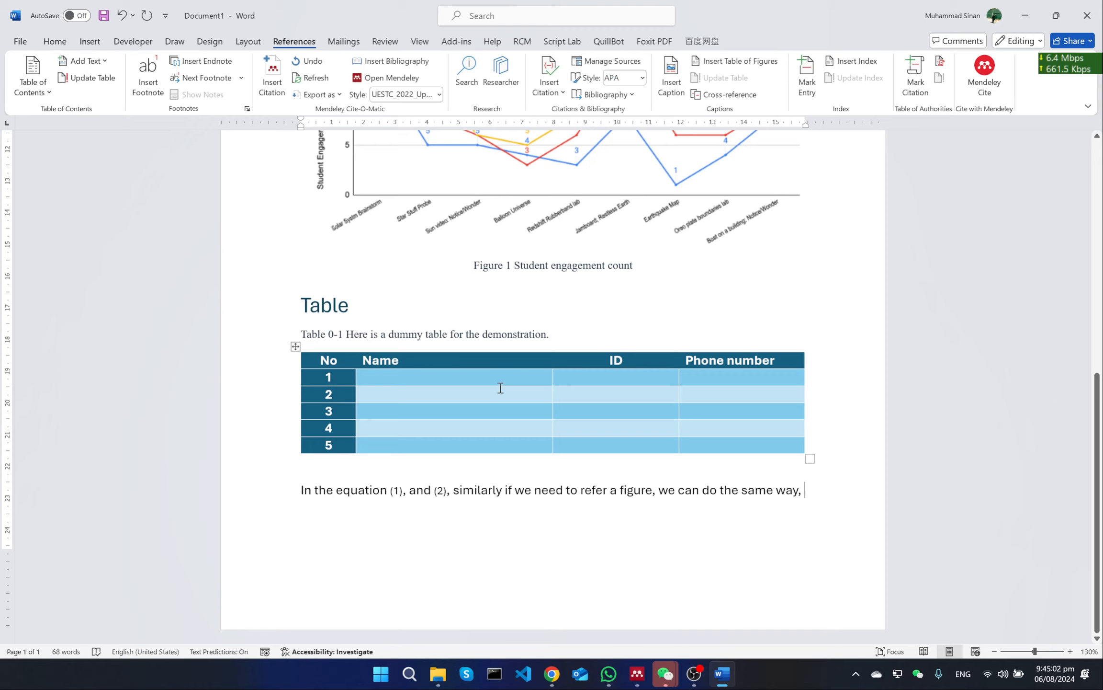
Insert a non-hyperlinked cross-reference to the student engagement figure at the sentence's end, using only its label and number
click(723, 96)
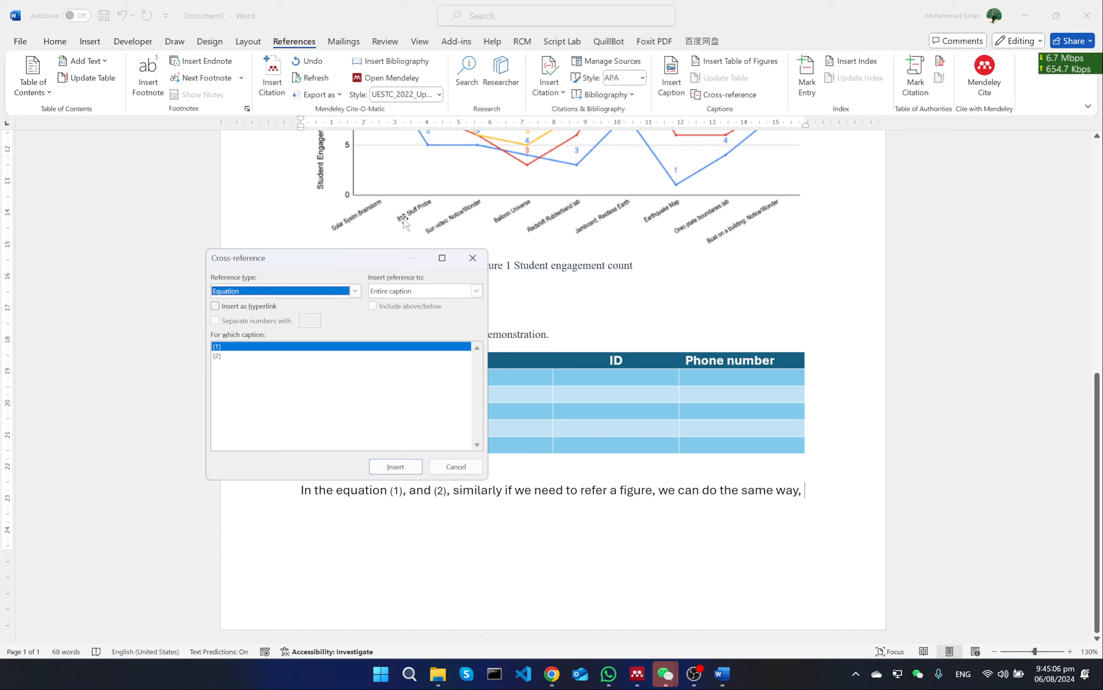
click(288, 294)
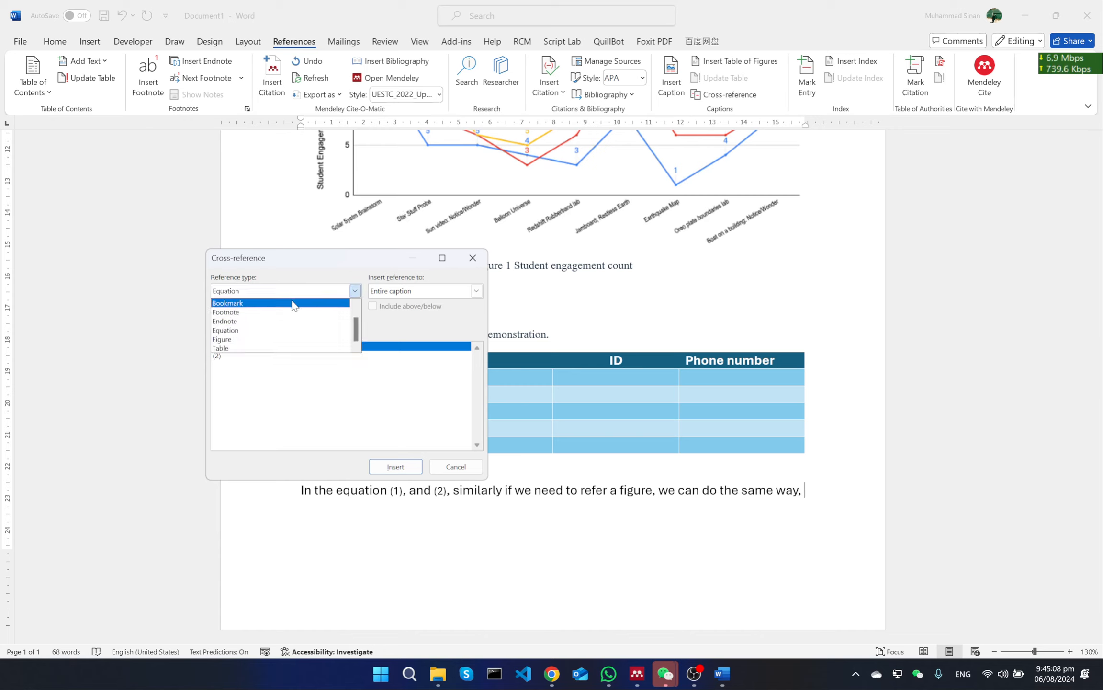
click(303, 341)
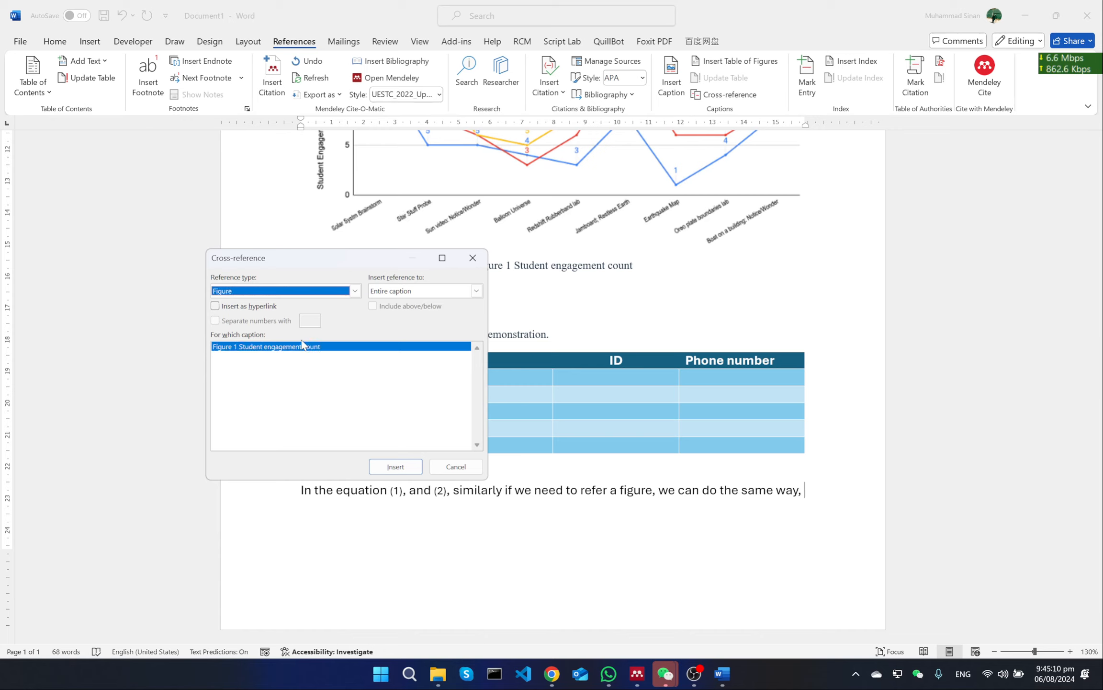
click(335, 354)
click(423, 292)
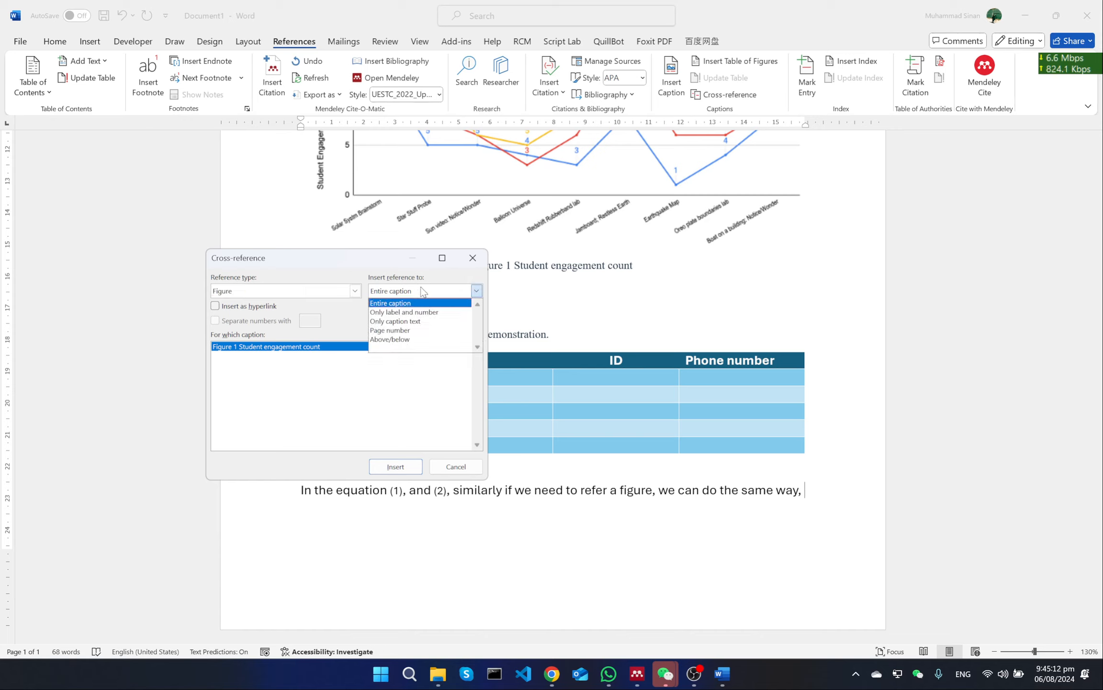
click(288, 369)
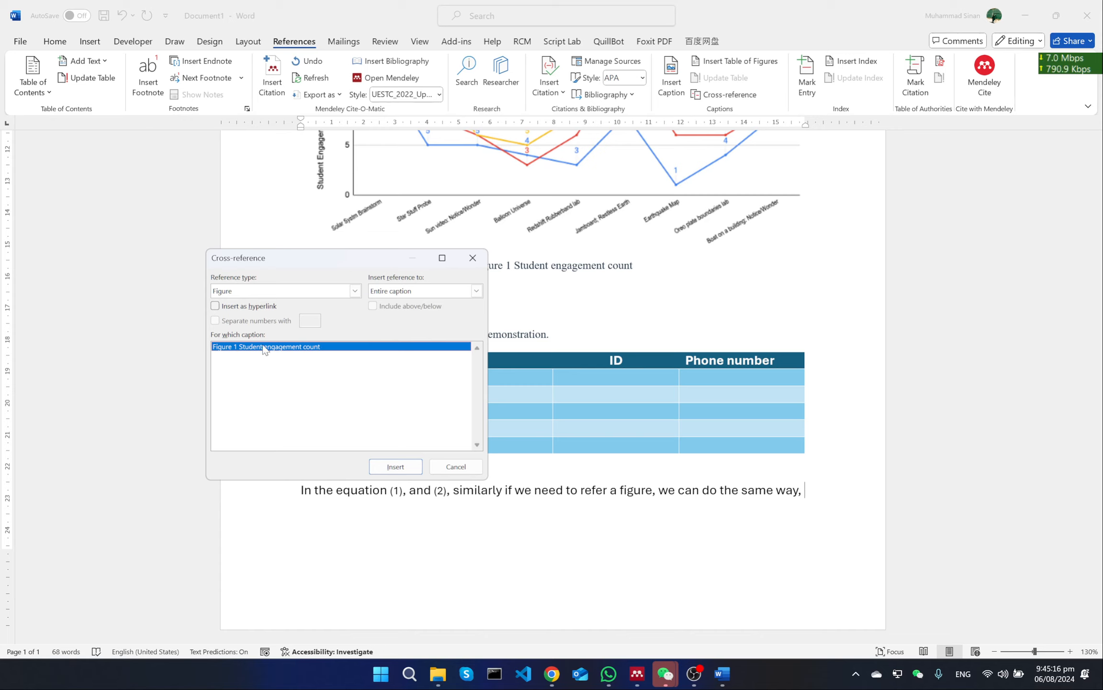
click(428, 288)
click(399, 313)
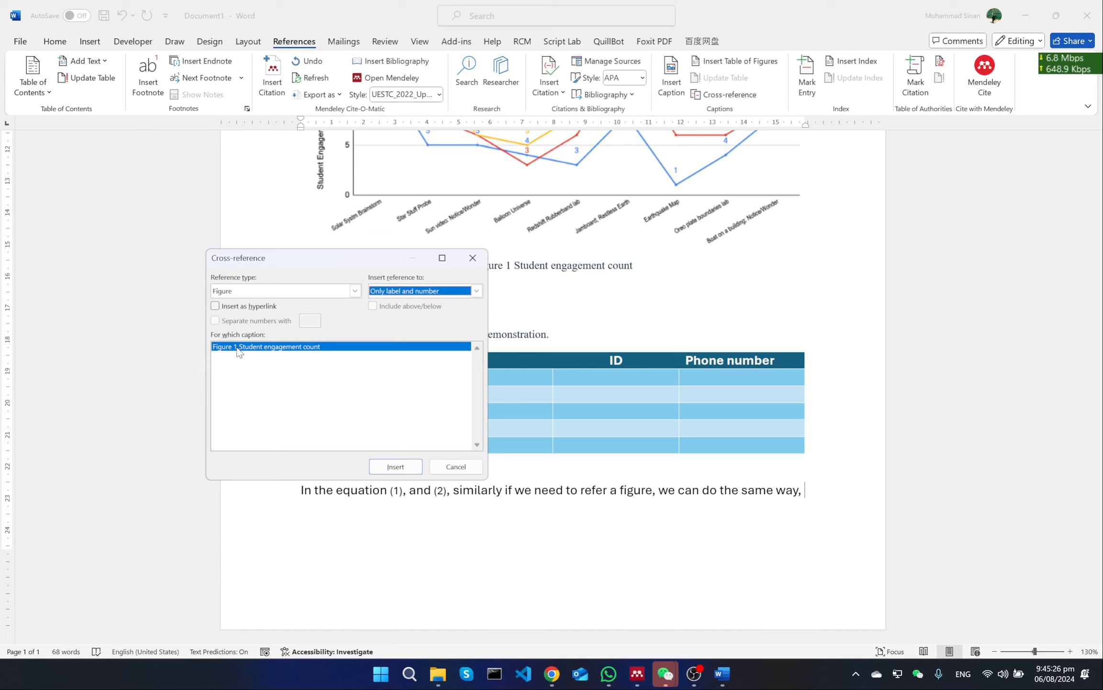
click(407, 467)
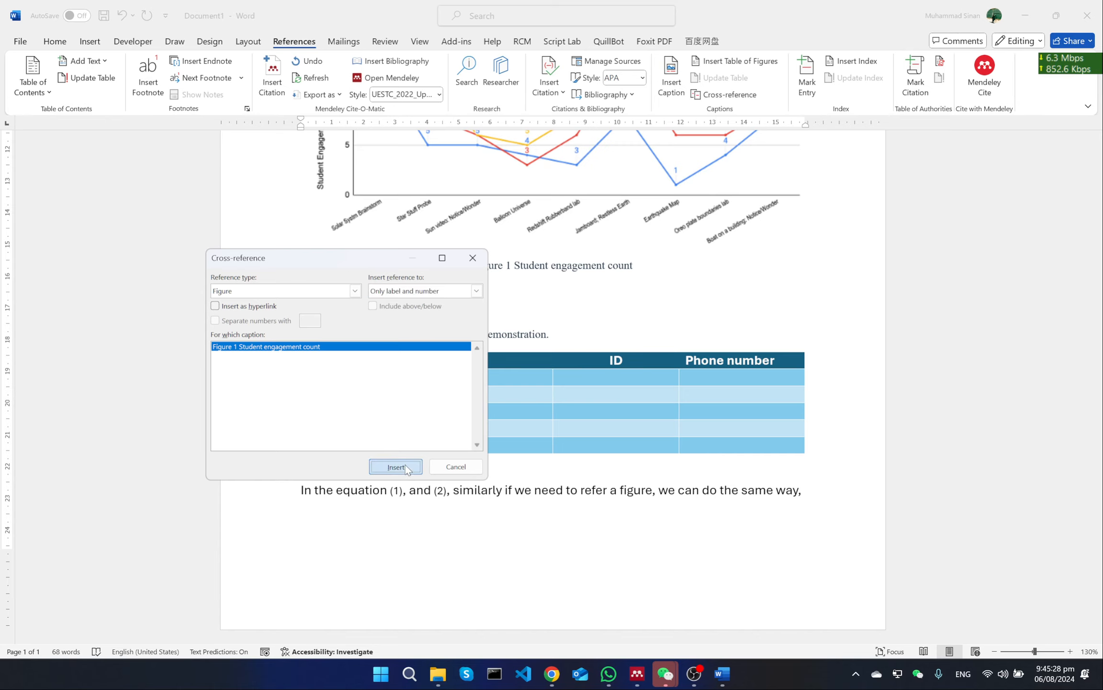
click(439, 464)
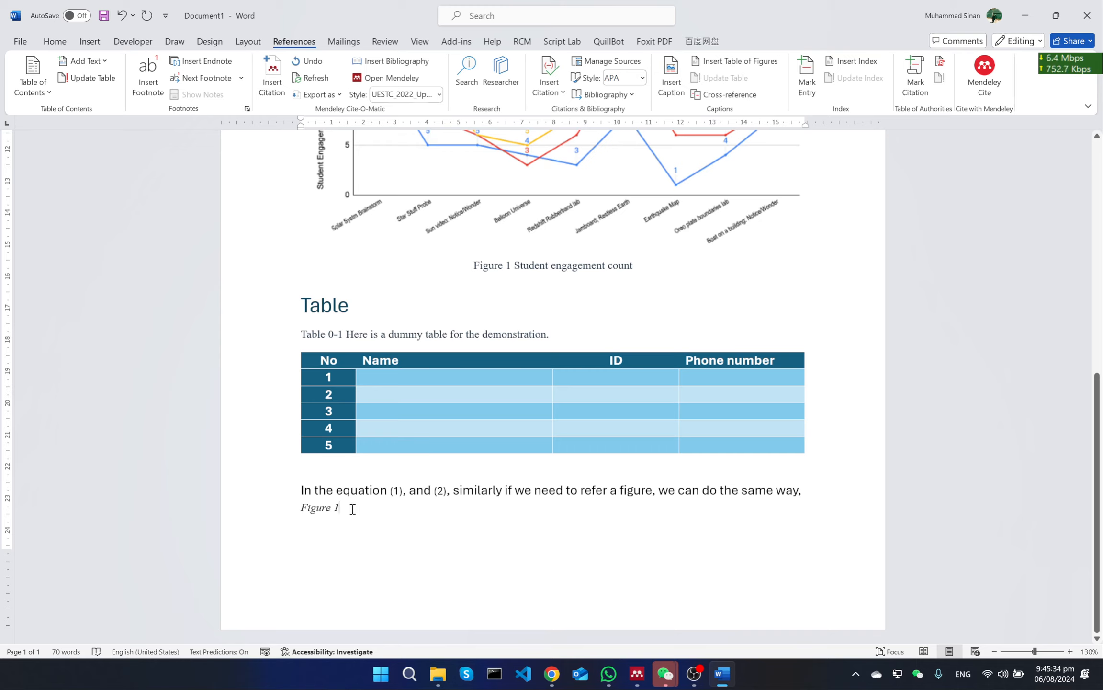
Continue the sentence after the Figure 1 cross-reference with ", and the table is the same thing as equation and figure here we have a"
click(325, 509)
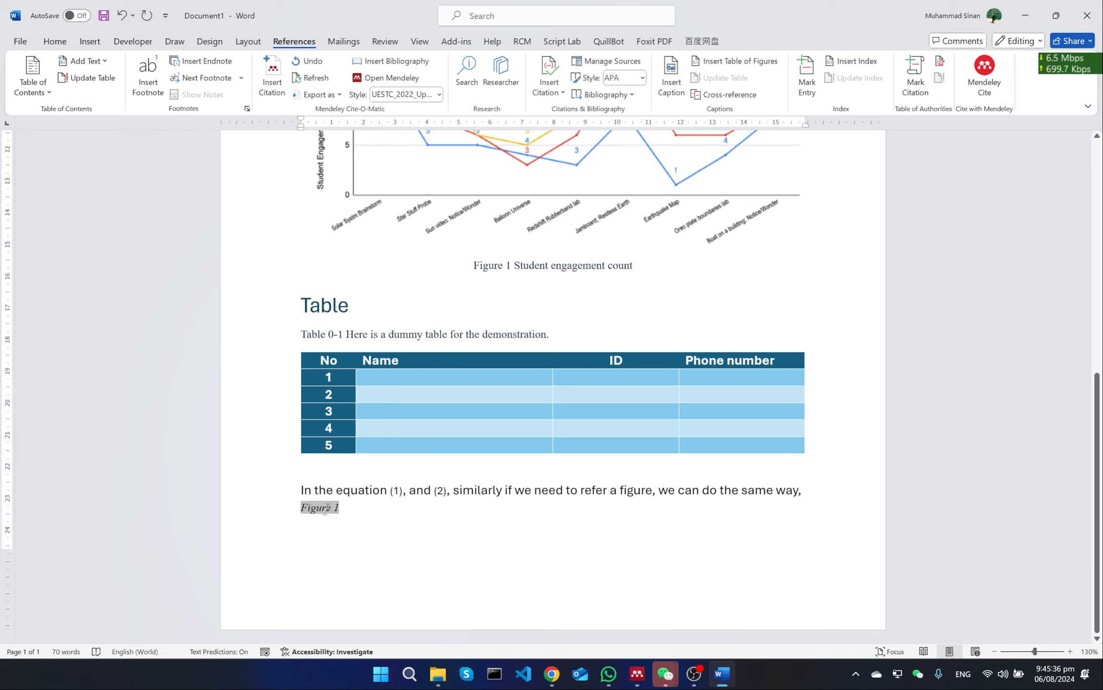
click(352, 509)
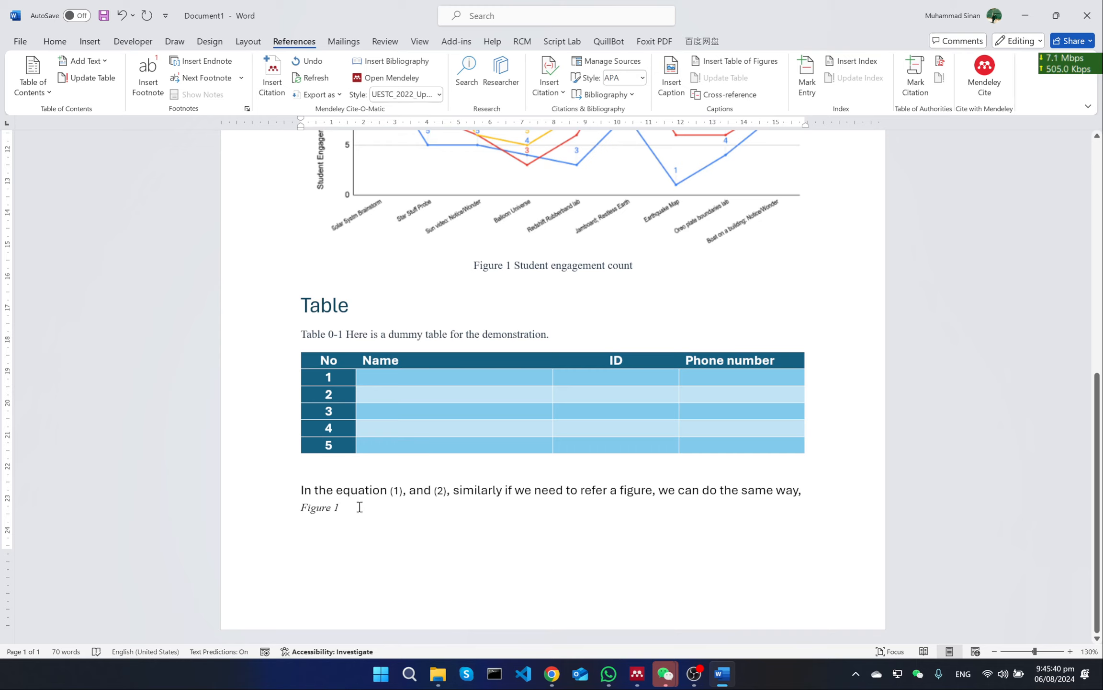
text(,)
text(can do the same way, Figure 1, )
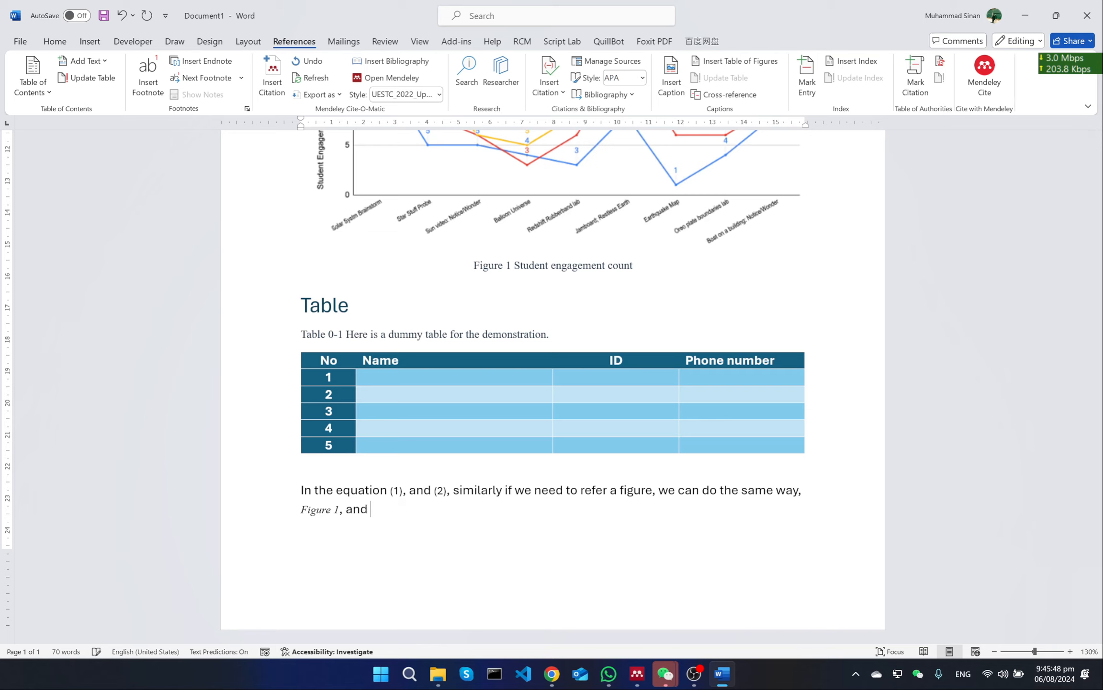
text(and the table is the same thing as )
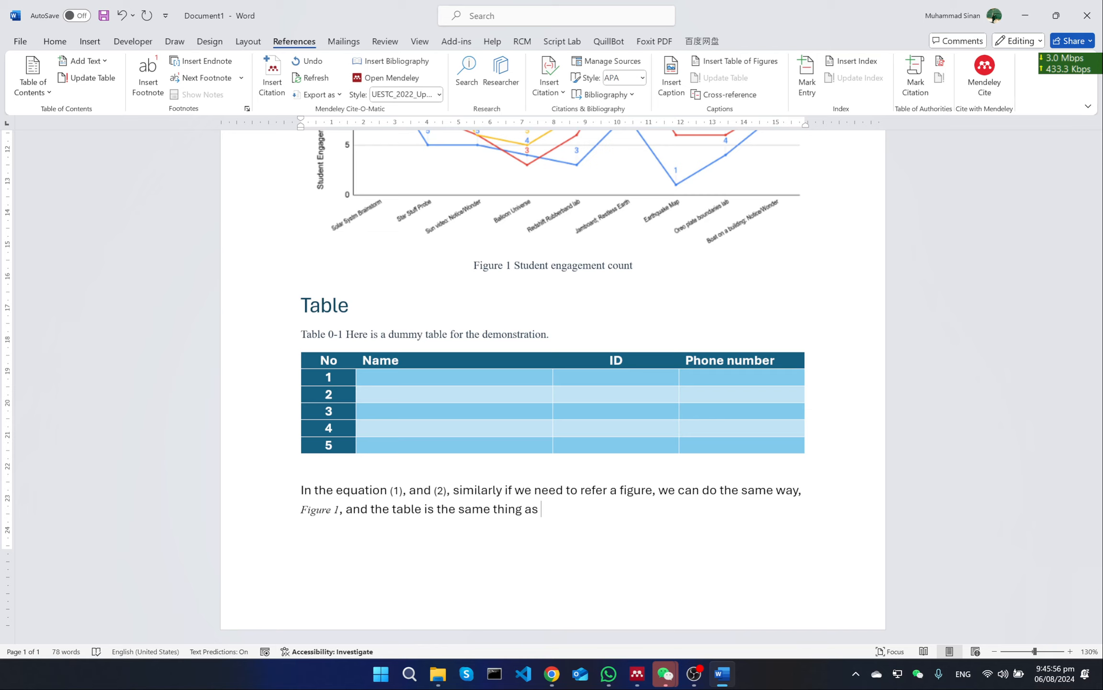
text(equation and figure)
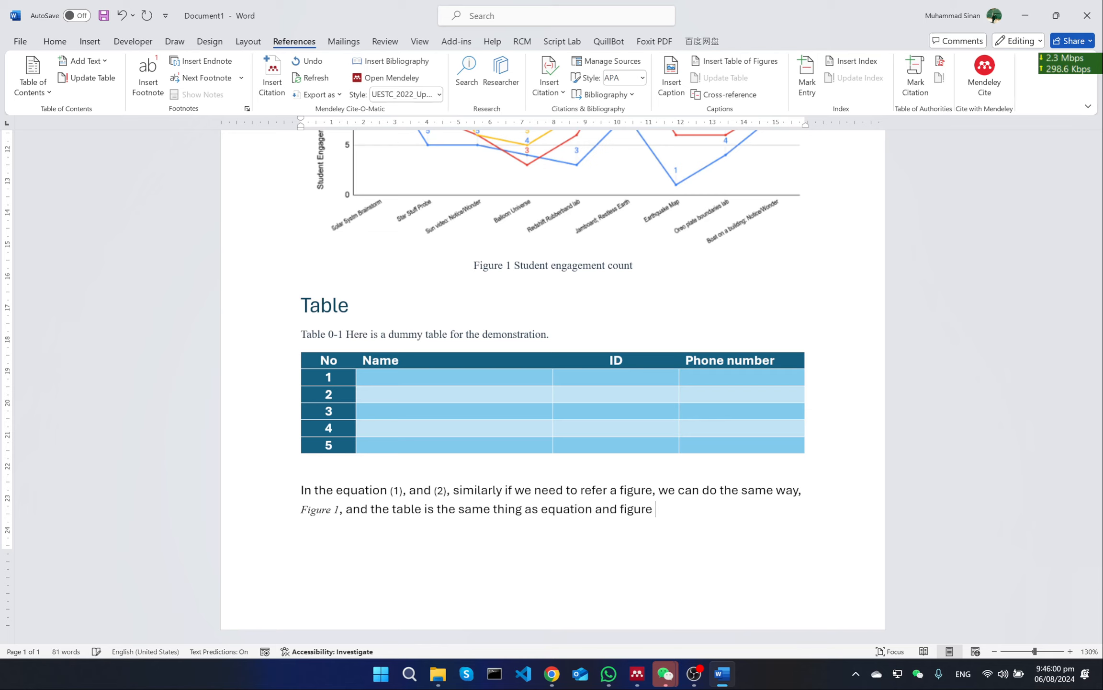
text( here we have a)
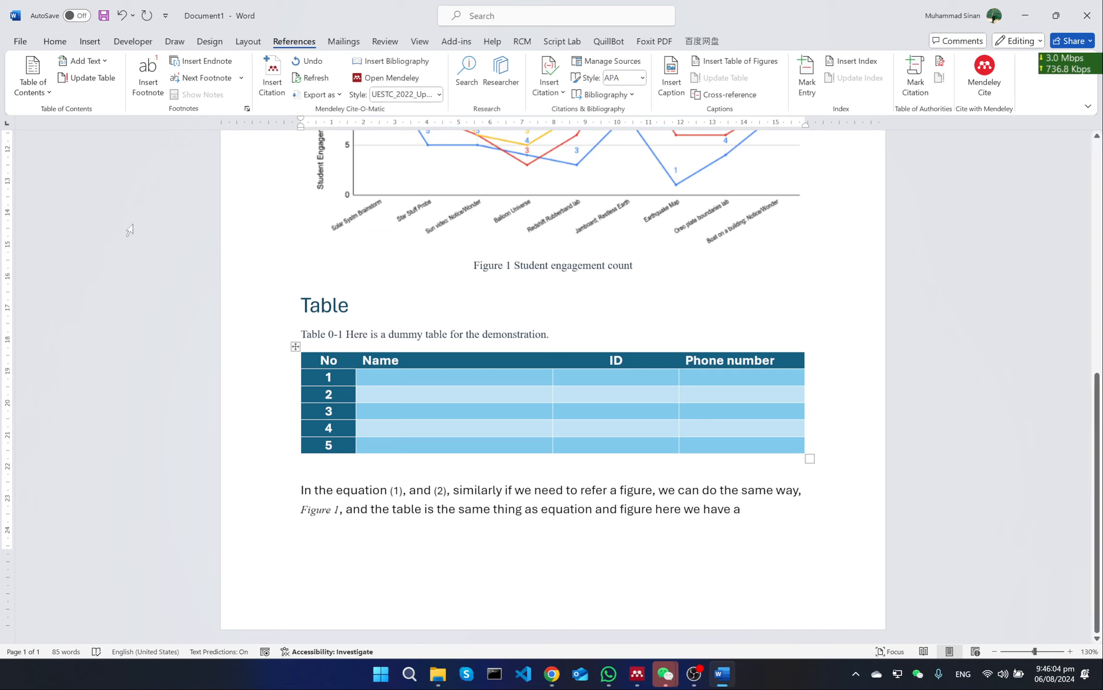
Insert a non-hyperlinked cross-reference to the dummy table's caption after "here we have a", using only its label and number
click(743, 101)
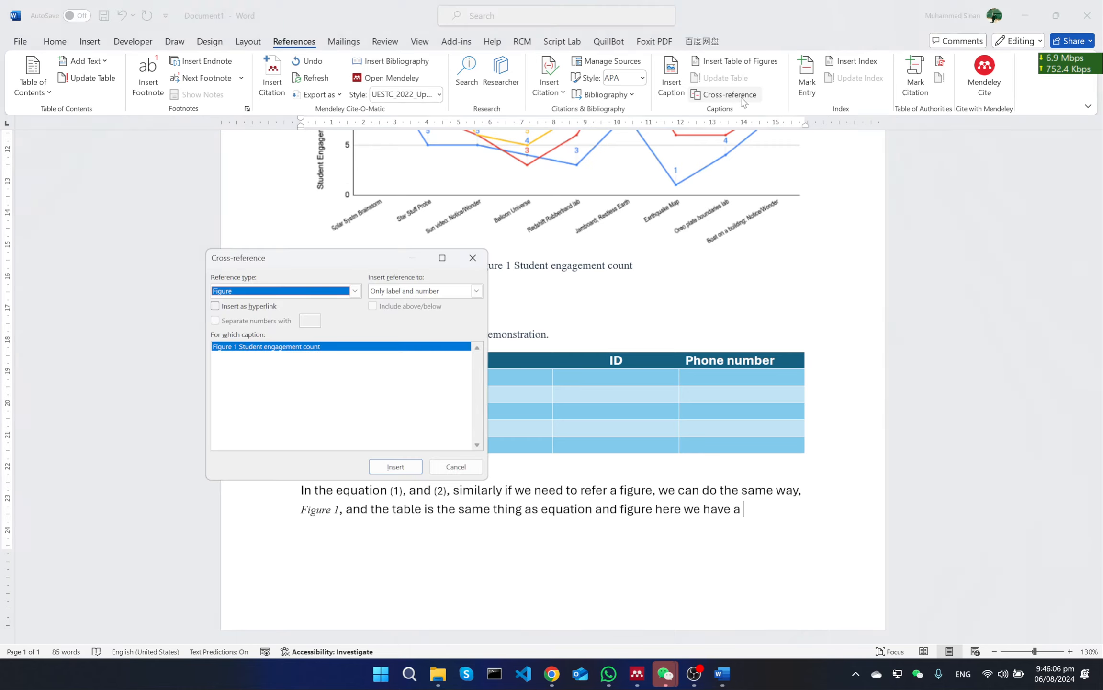
click(288, 291)
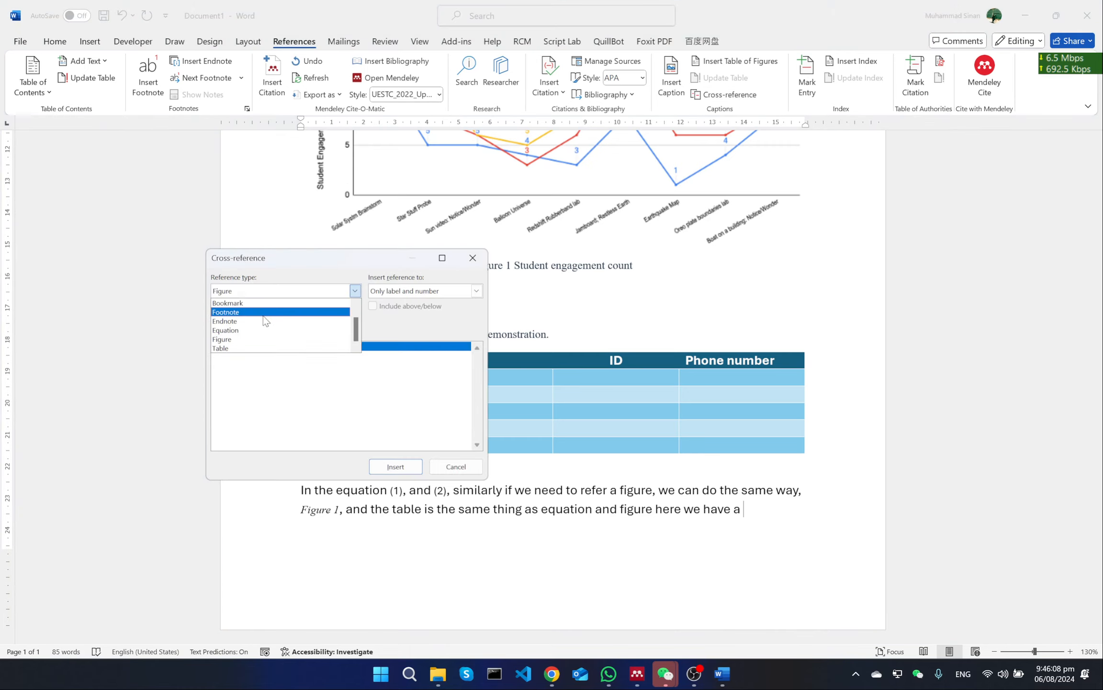
click(289, 348)
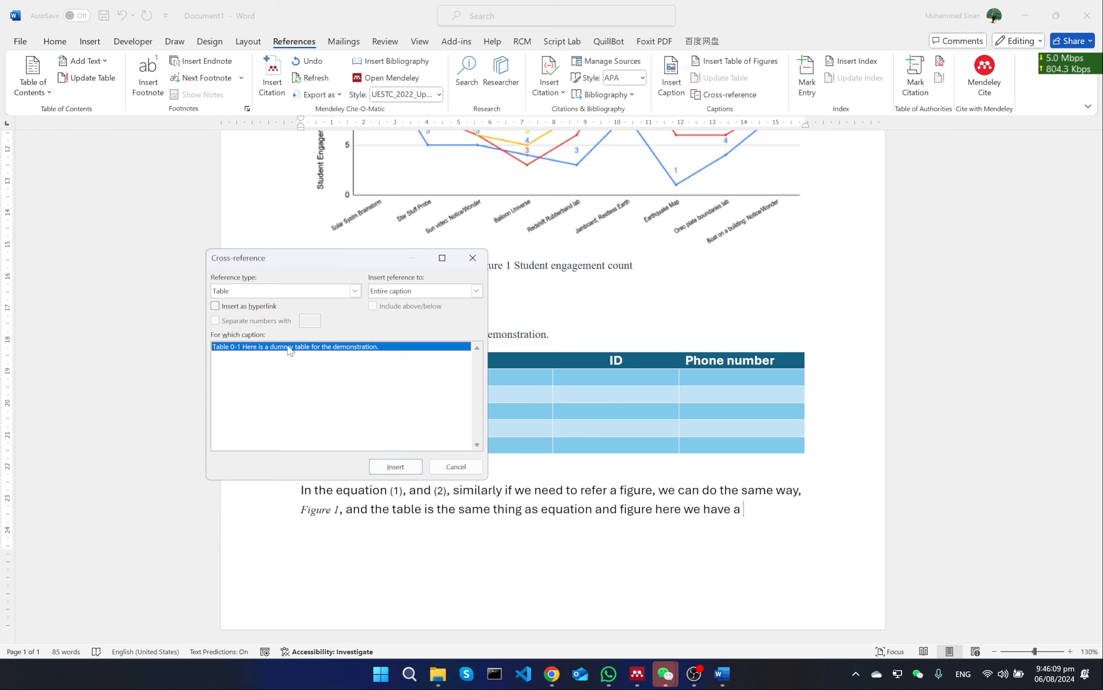
click(430, 290)
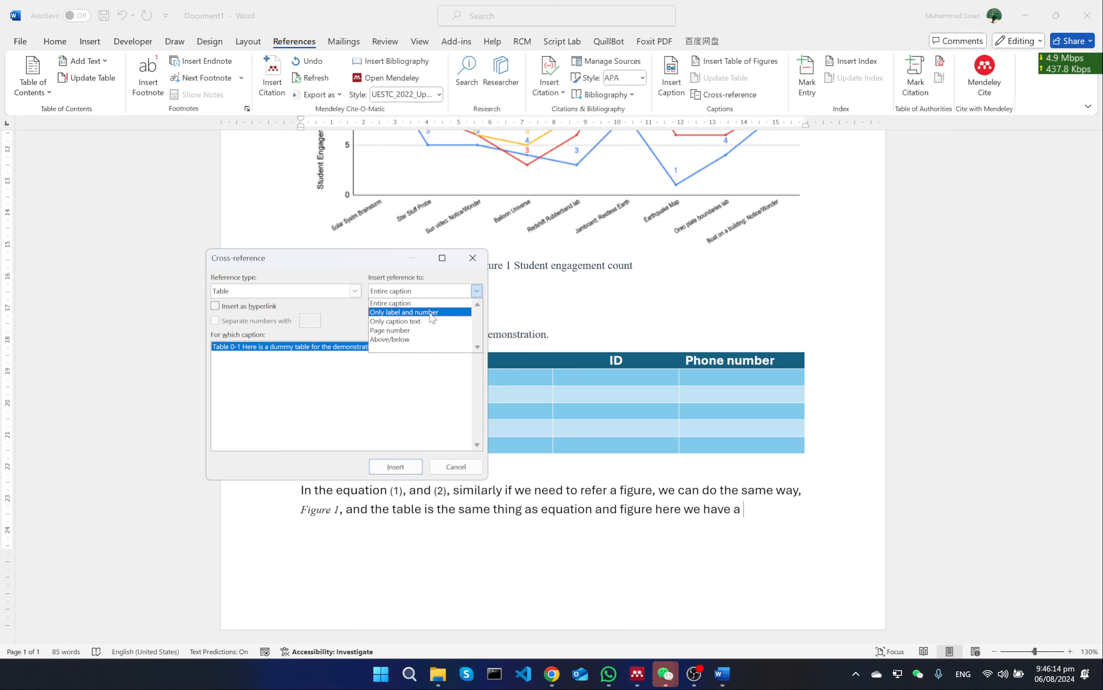
click(432, 316)
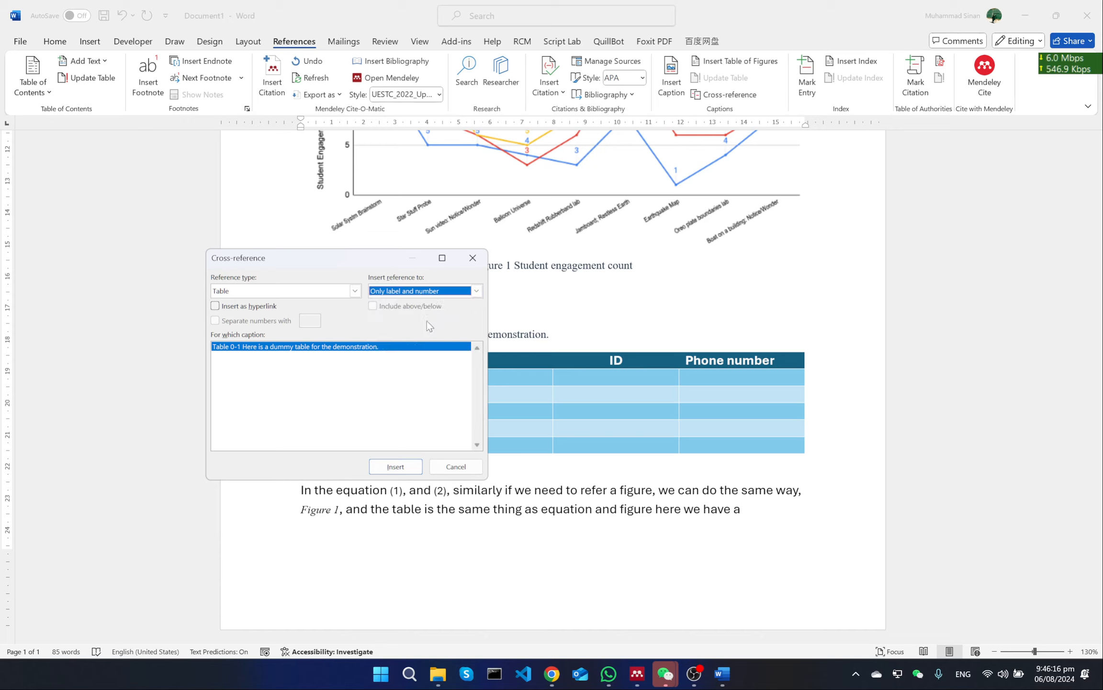
click(396, 468)
click(453, 465)
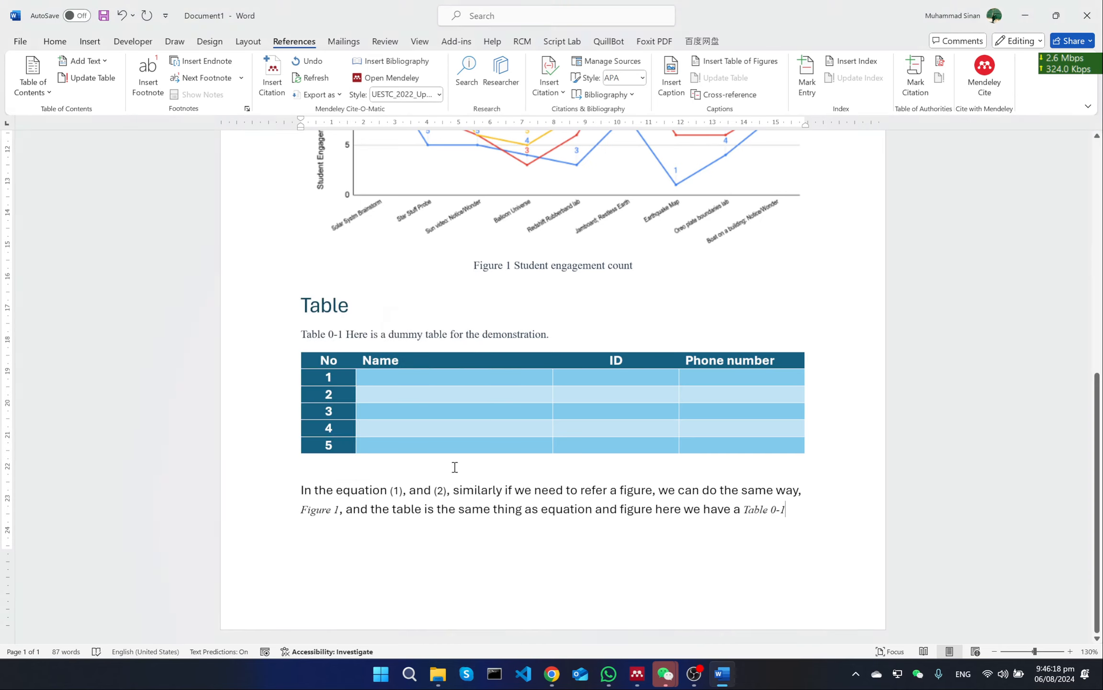
Set the whole cross-reference paragraph below the table to Times New Roman, size 10
drag(808, 513, 305, 494)
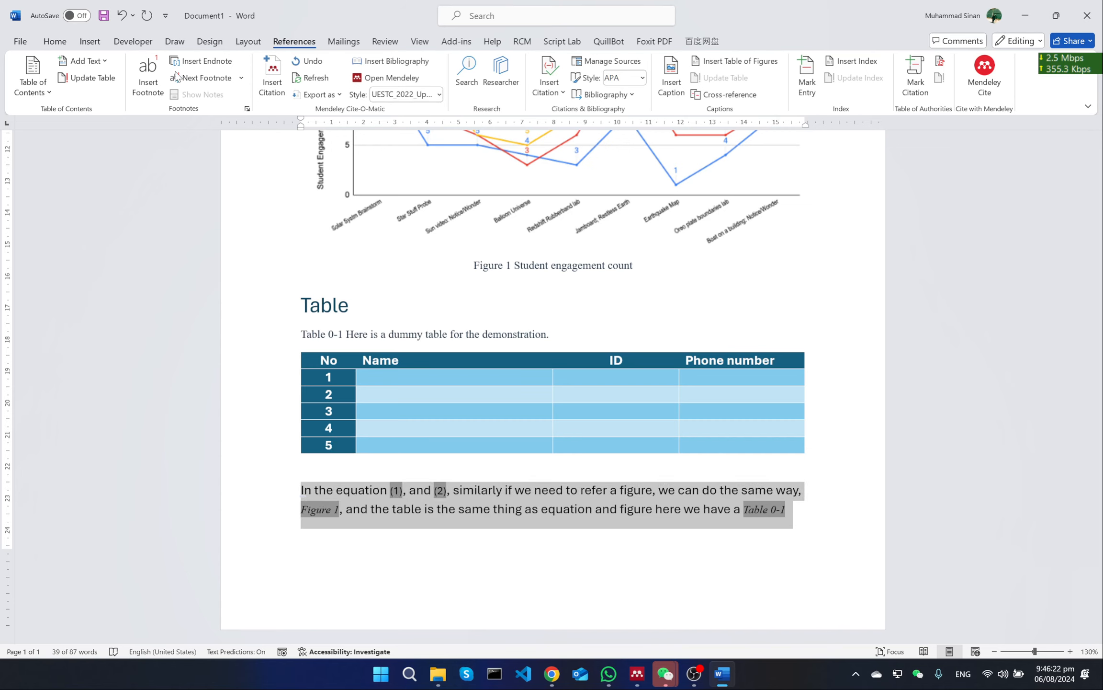
click(54, 41)
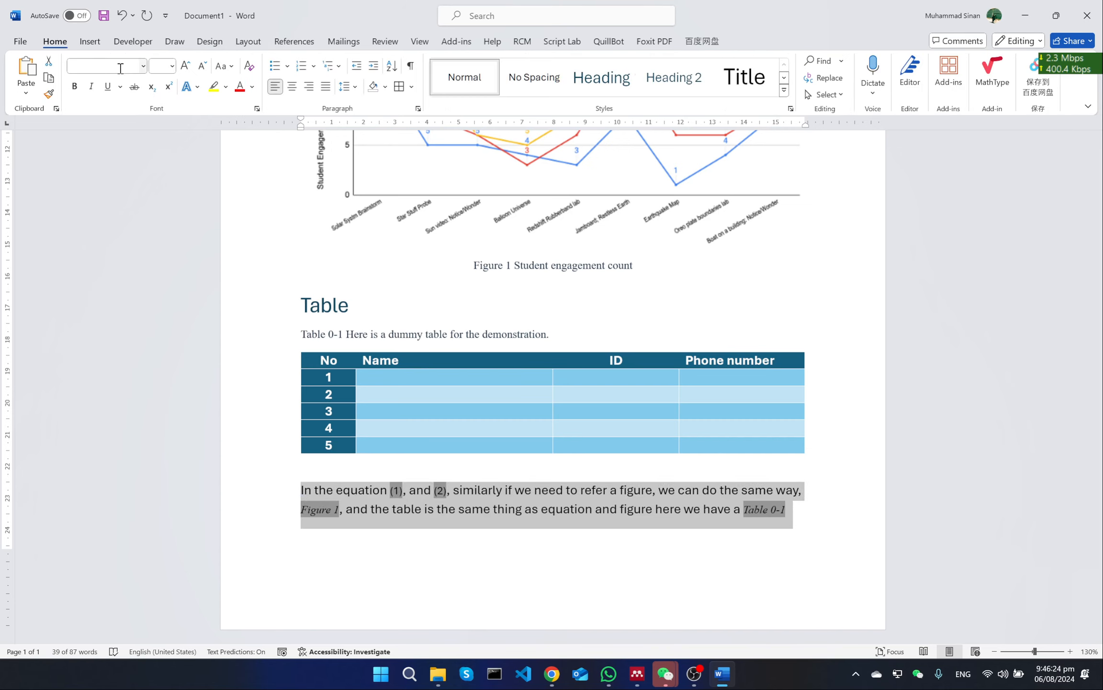
click(136, 64)
text(Times New Roman)
key(Tab)
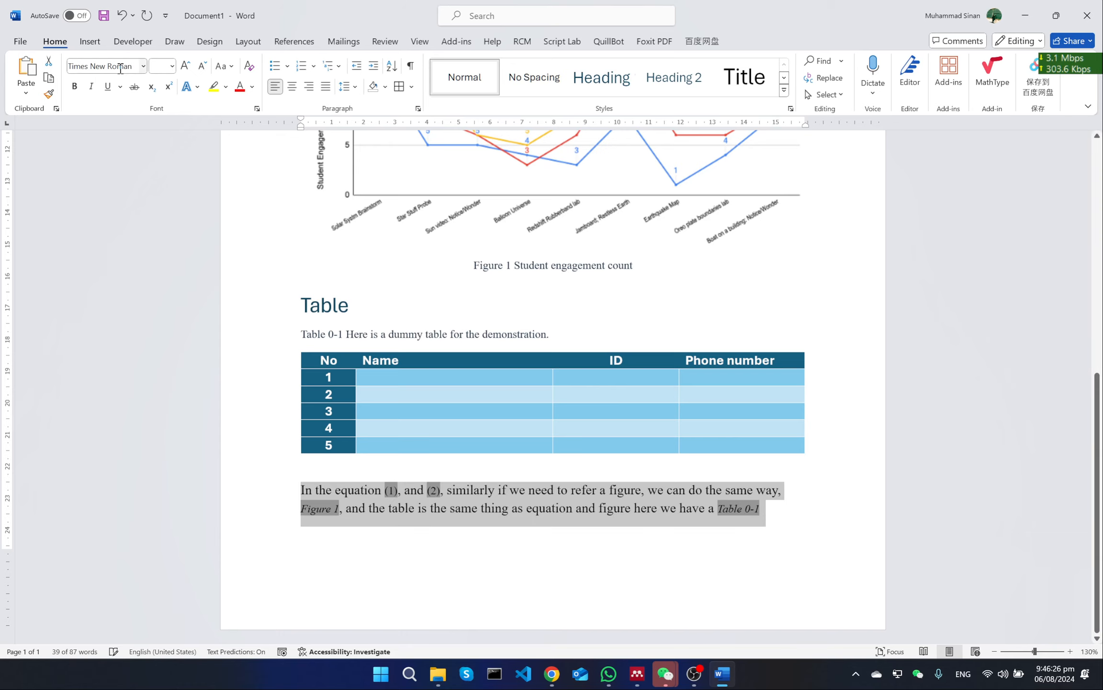
text(10)
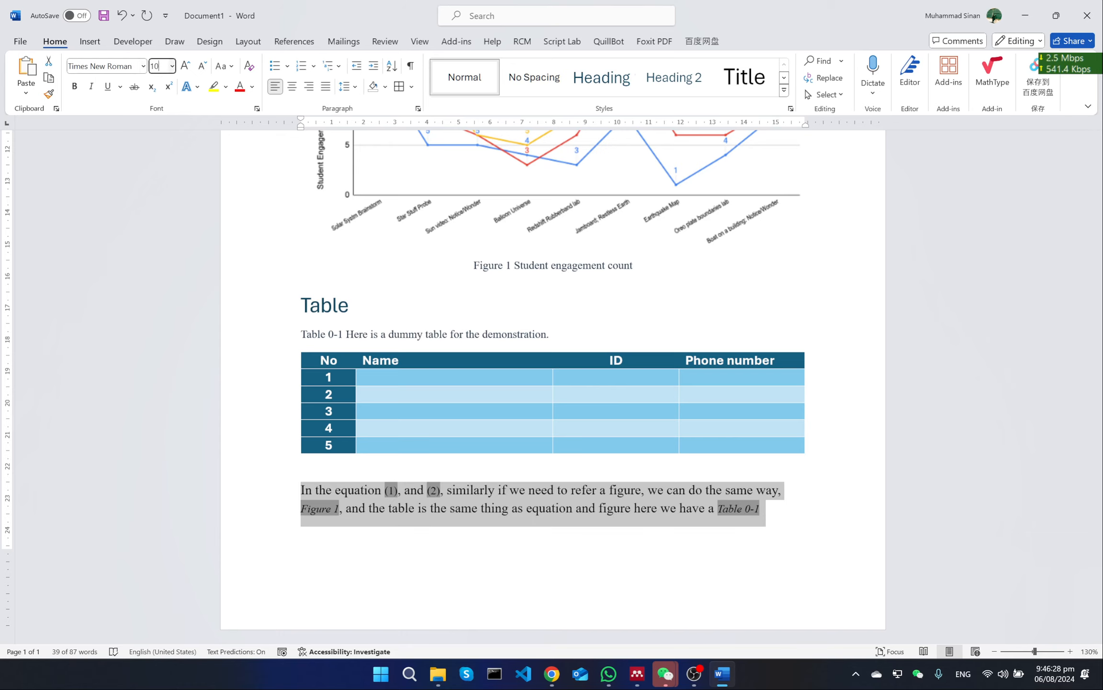
text(.)
key(Return)
Remove the italics from the cross-reference paragraph so all its text is upright
click(91, 86)
click(91, 87)
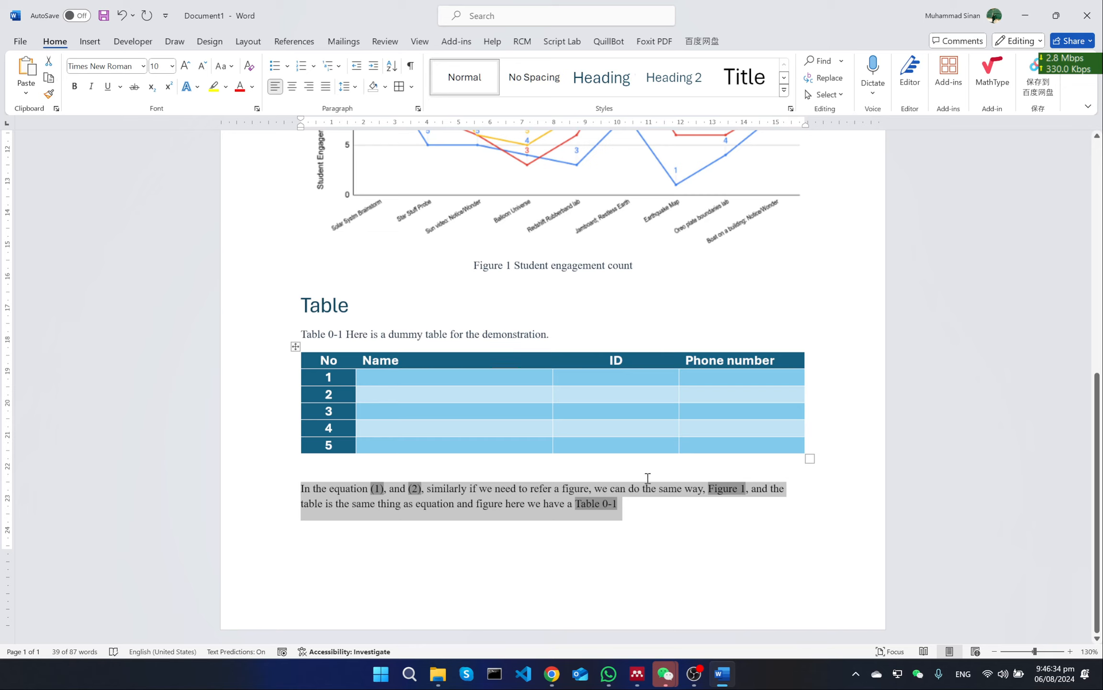
click(676, 505)
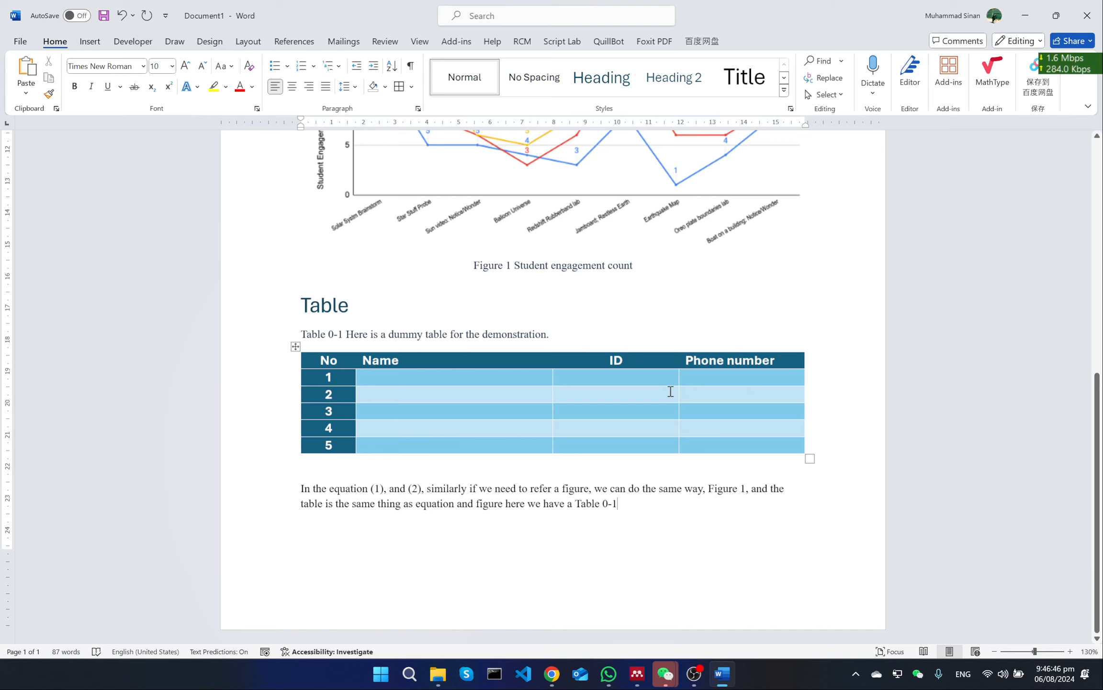
Review the numbered equations, the captioned figure and table, and the paragraph that refers to them
scroll(671, 390, up, 4)
scroll(670, 392, up, 8)
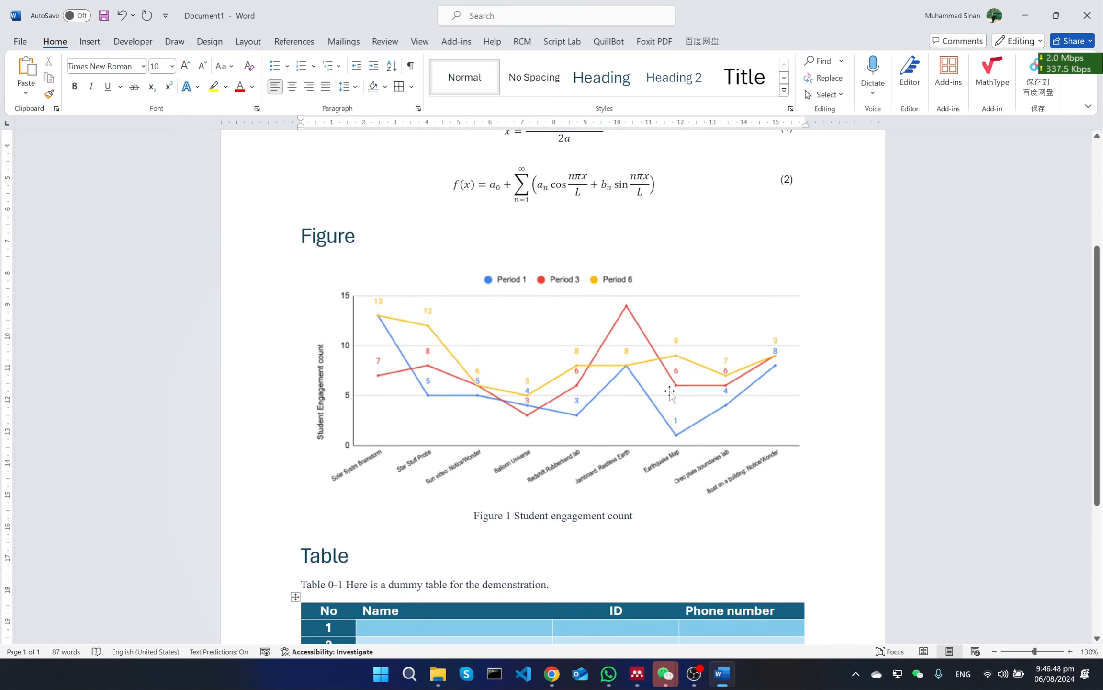
scroll(670, 393, down, 1)
scroll(670, 391, up, 3)
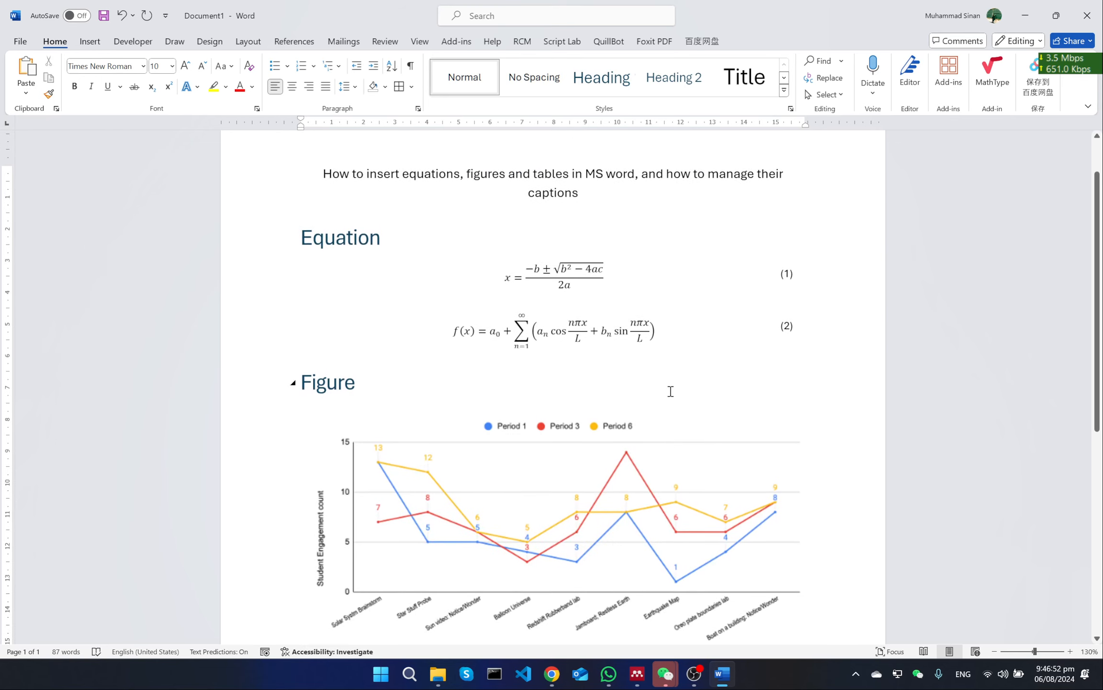
scroll(671, 391, down, 1)
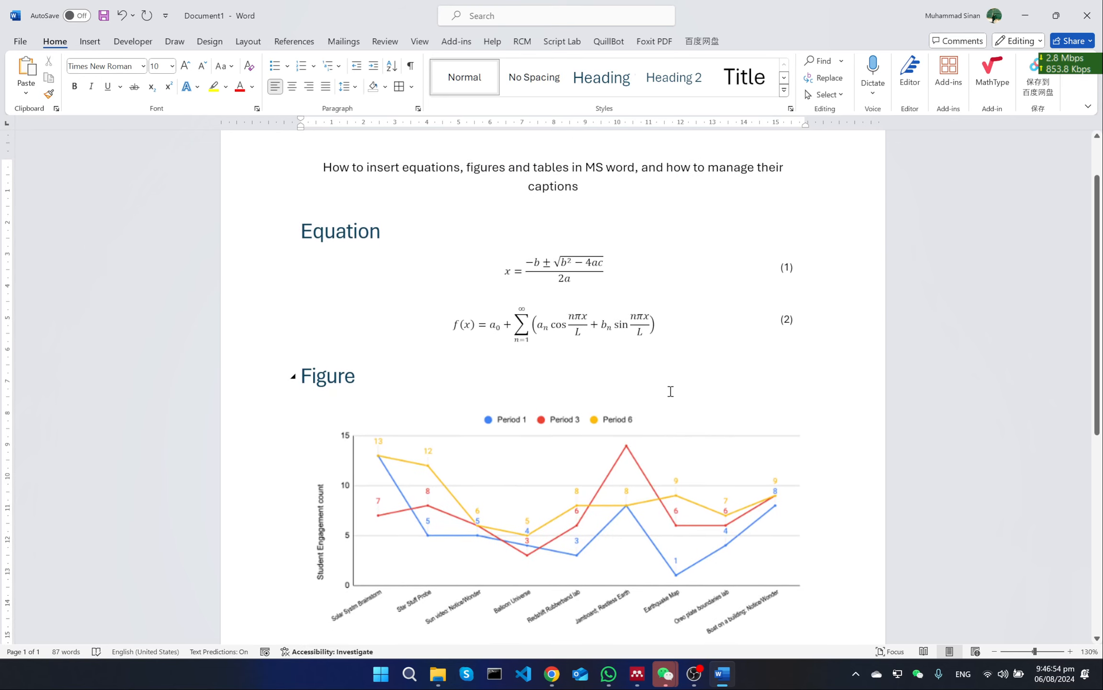
scroll(670, 391, down, 8)
scroll(670, 392, down, 5)
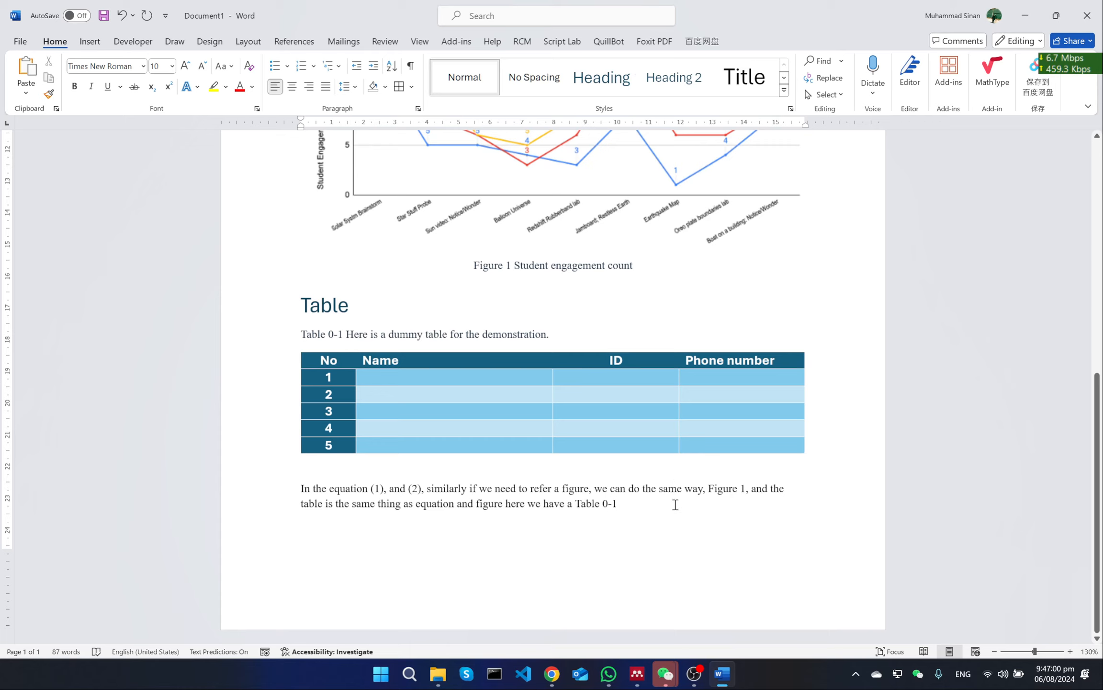
Add blank lines between the document title and the Equation heading
scroll(676, 505, up, 14)
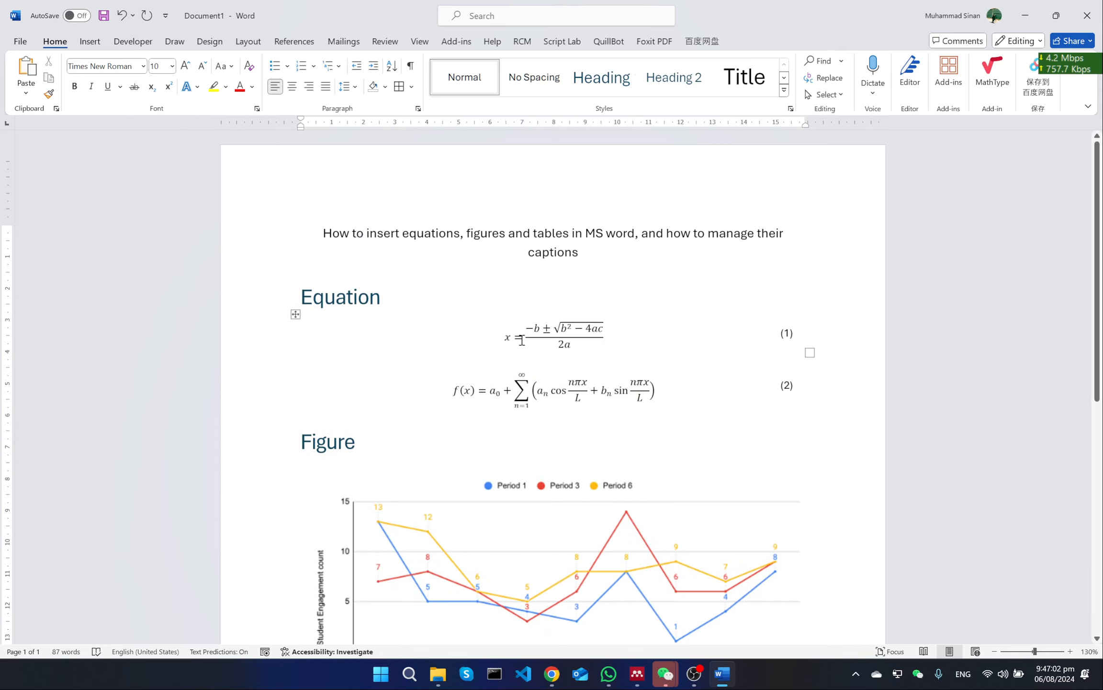
click(491, 274)
click(493, 274)
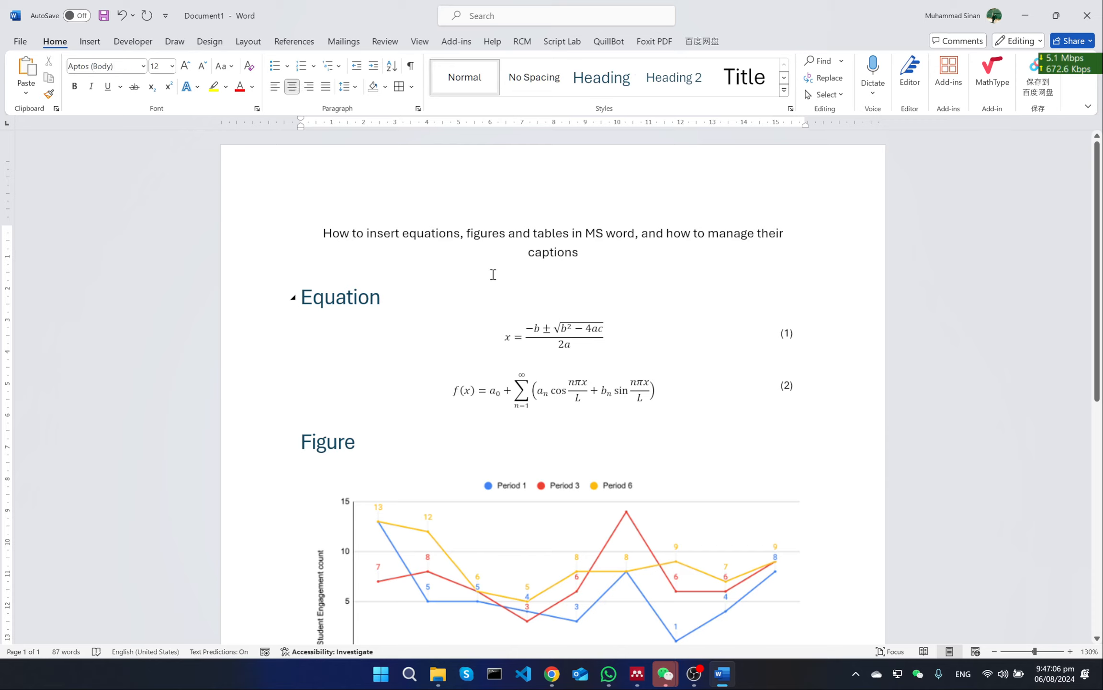
key(Return)
key(Return)
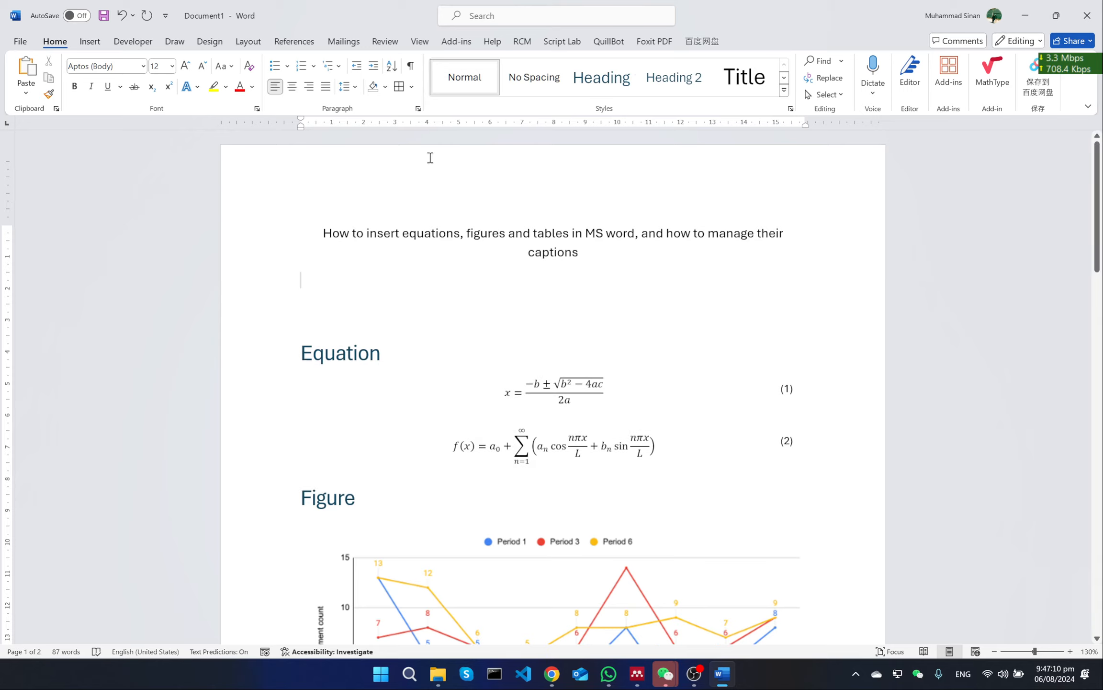
Insert a table of figures below the title for the Table caption label, with dotted leaders and right-aligned page numbers
click(292, 42)
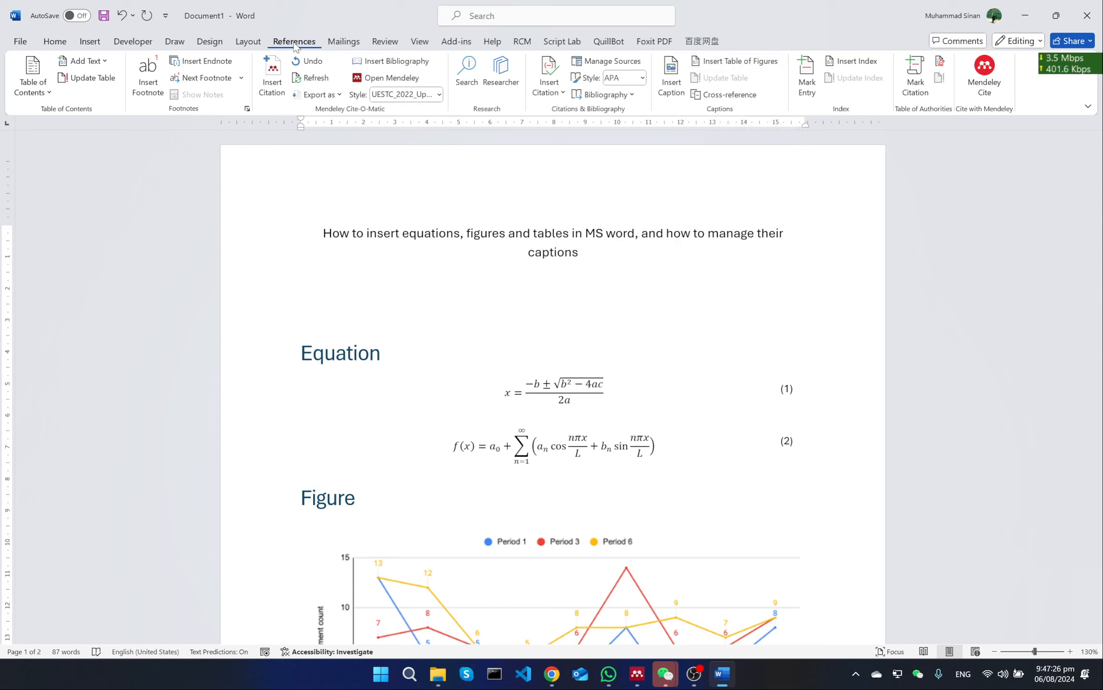
click(733, 61)
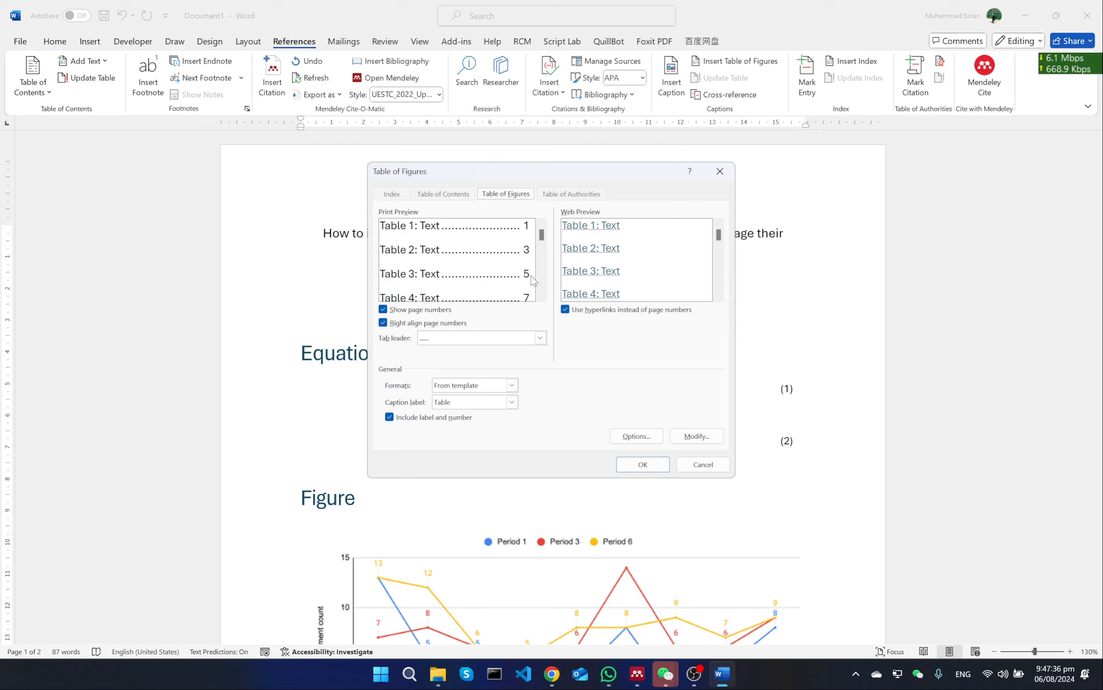
click(643, 464)
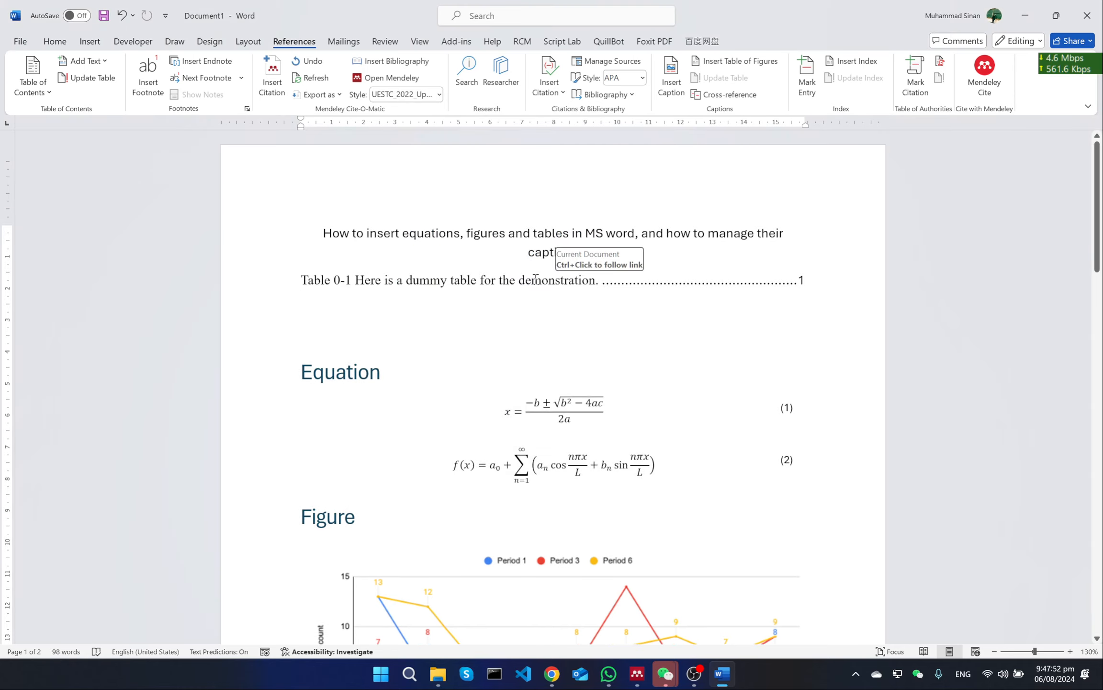
scroll(485, 291, down, 4)
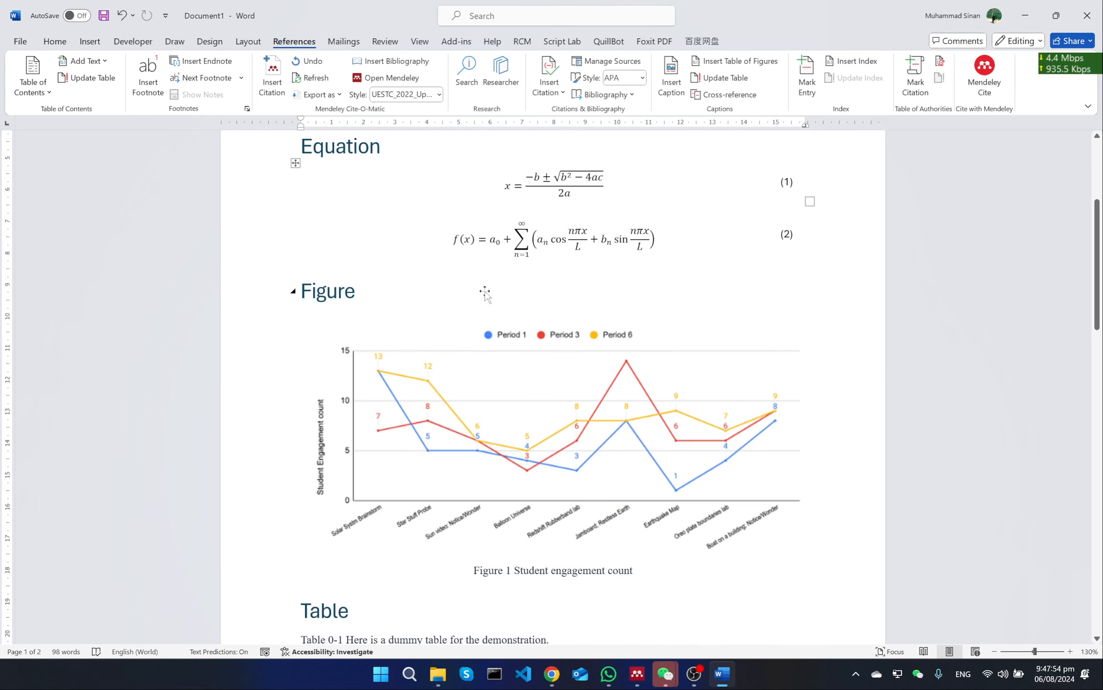
scroll(485, 291, down, 5)
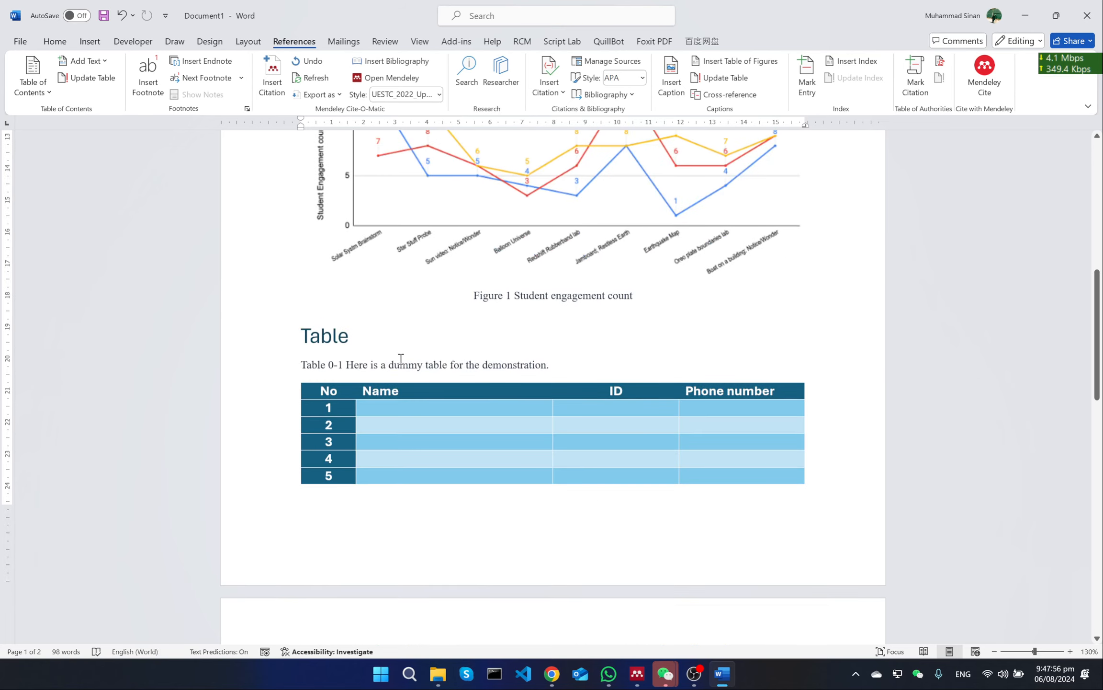